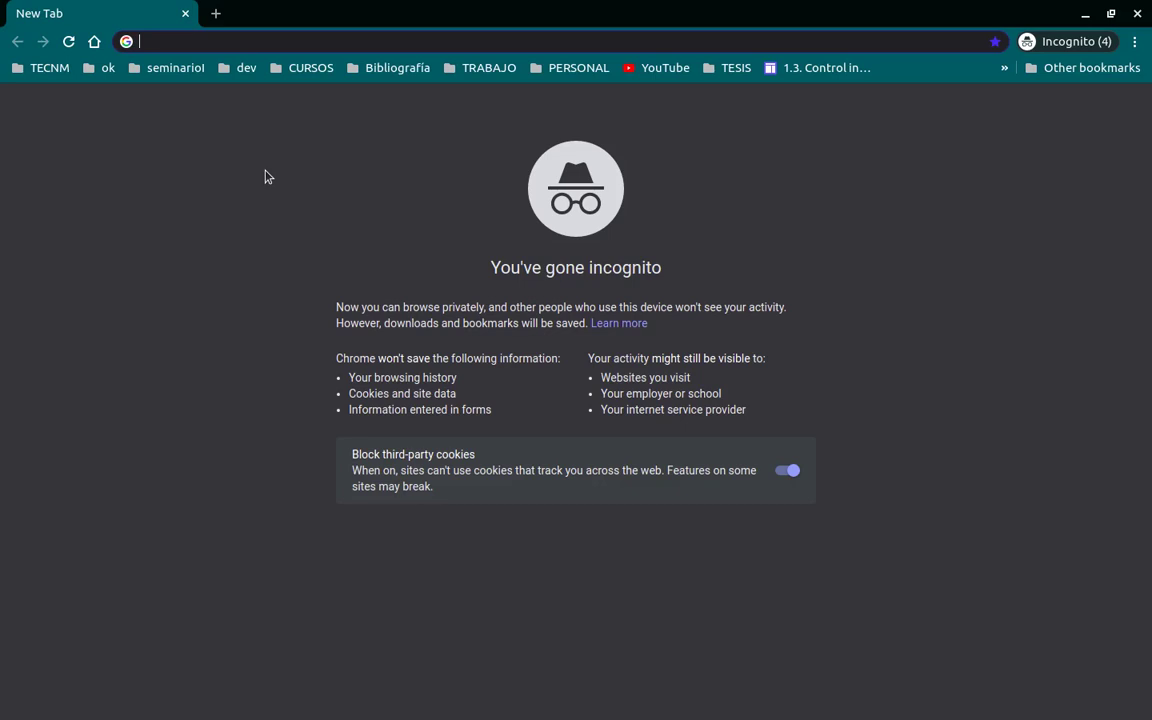
# - Search Google for "editores de código para javascript" and open the IONOS article on the most popular code editors
pyautogui.write('e')
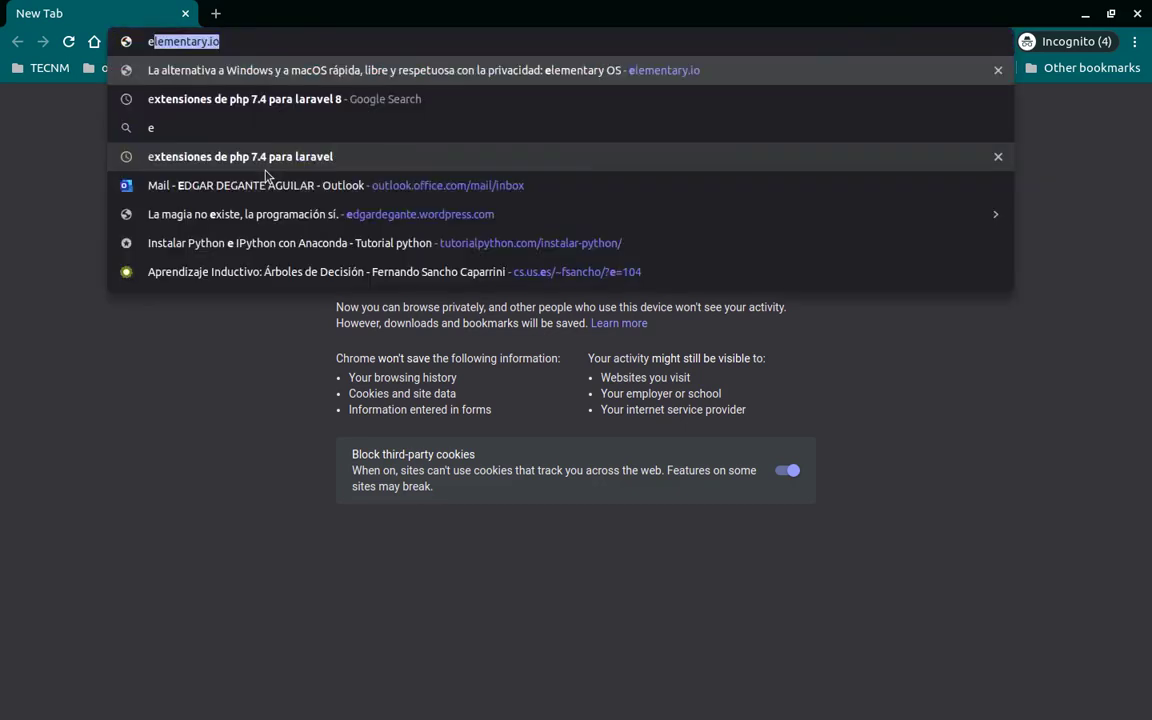
pyautogui.write('ditores de código para')
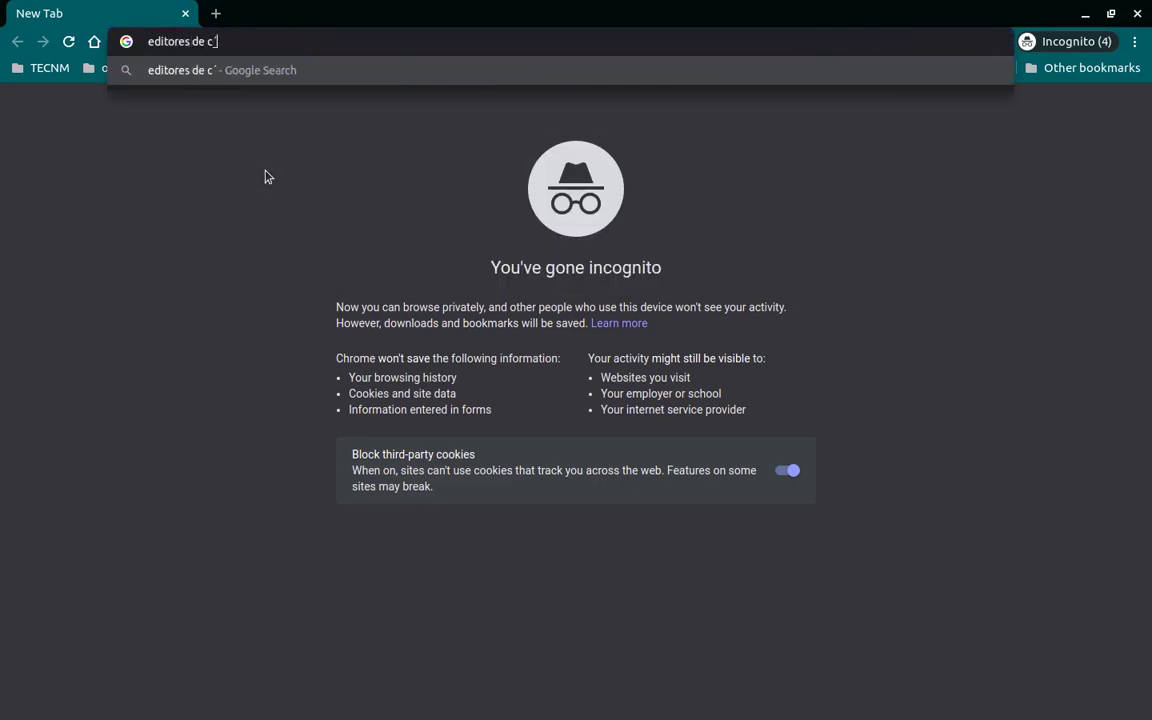
pyautogui.write(' javascr')
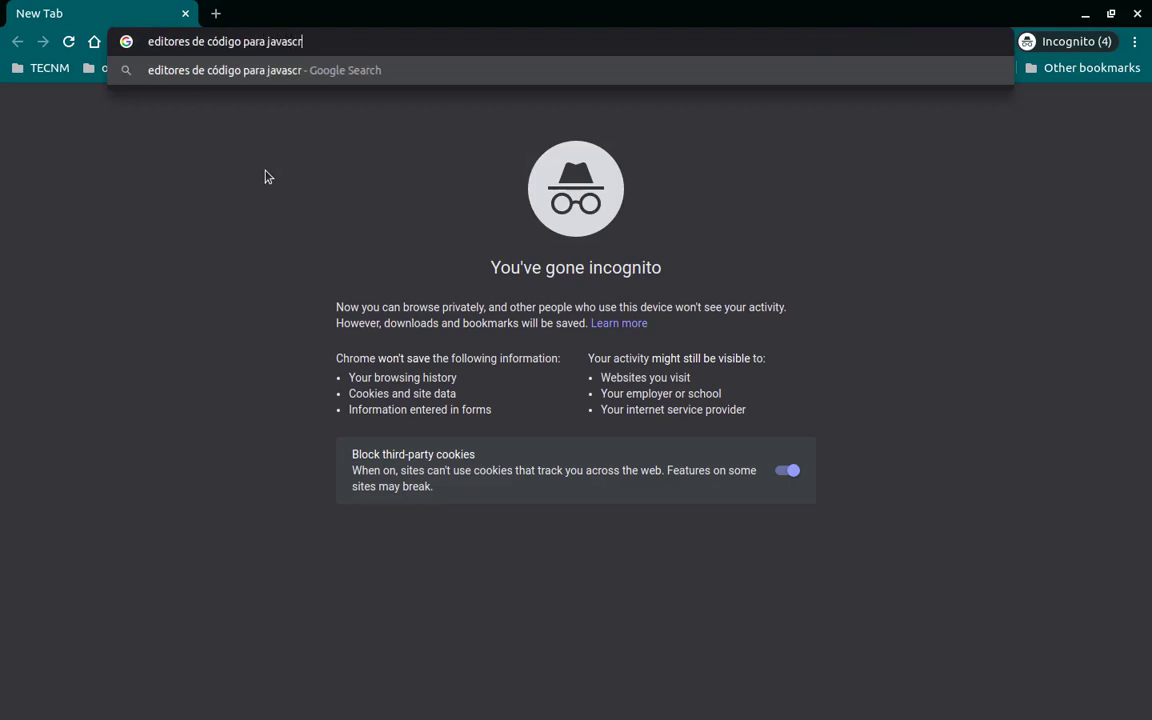
pyautogui.write('ipt')
pyautogui.press('Return')
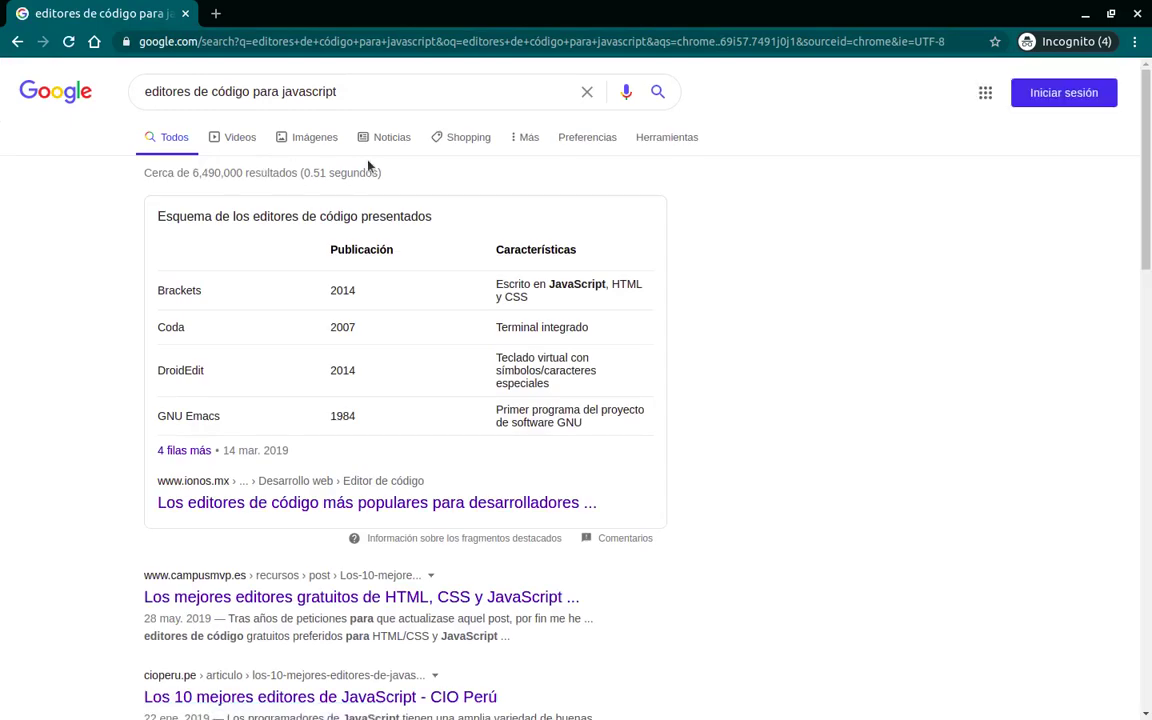
pyautogui.click(301, 505)
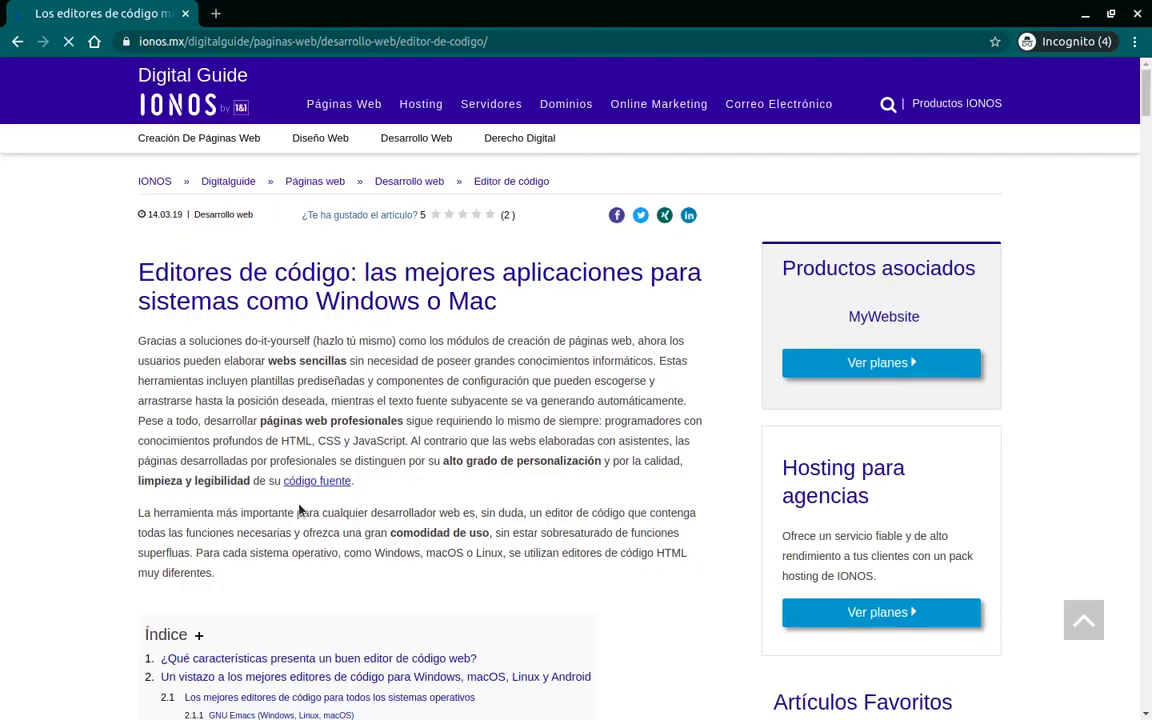
# - Read the article's introduction and its section on GNU Emacs, including the editor's sample screenshot
pyautogui.scroll(-3, 298, 504)
pyautogui.scroll(-10, 298, 504)
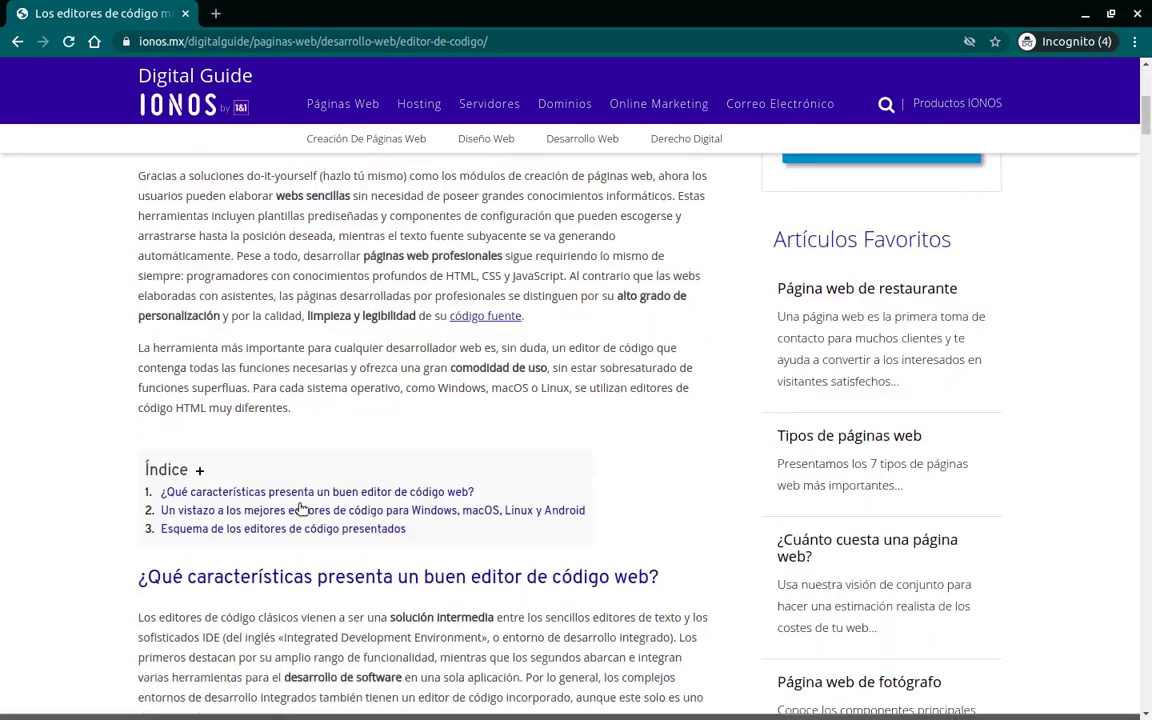
pyautogui.scroll(-10, 298, 504)
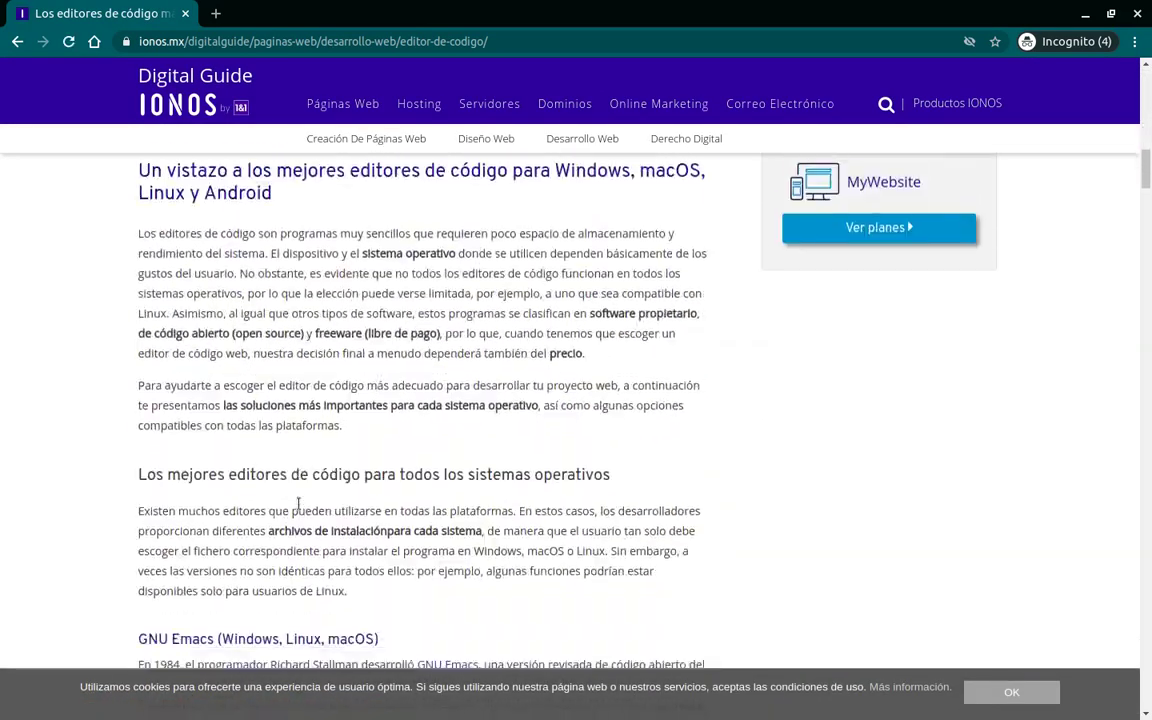
pyautogui.scroll(-1, 298, 504)
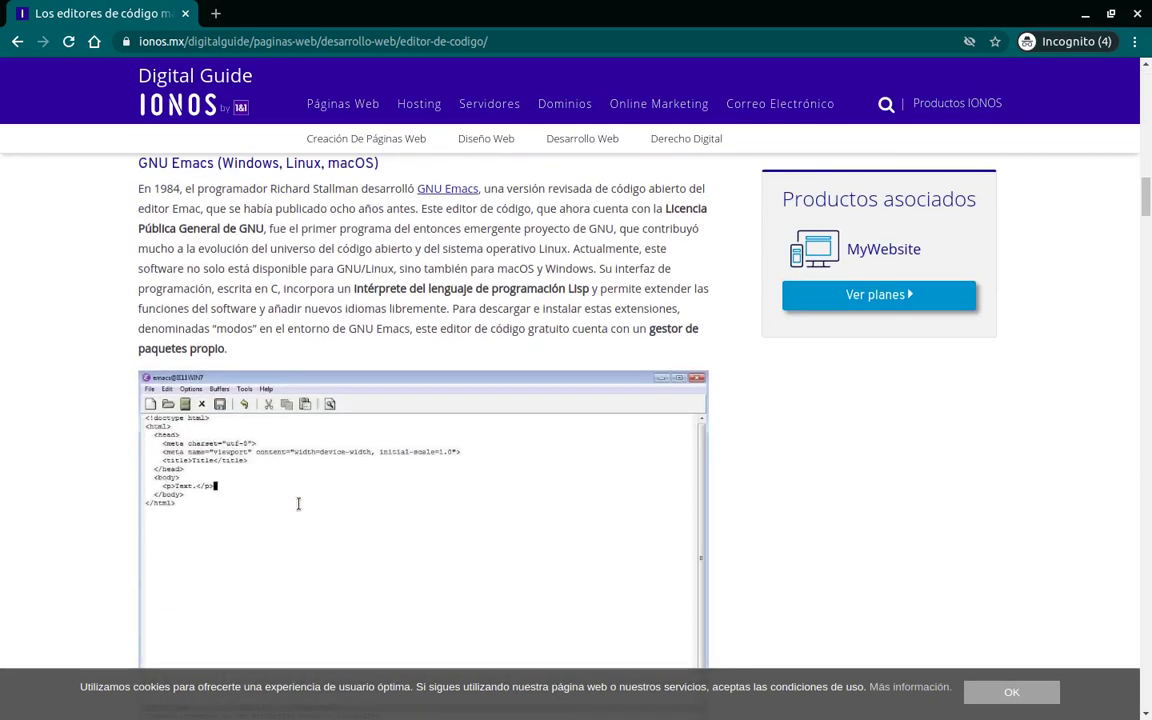
pyautogui.scroll(1, 298, 506)
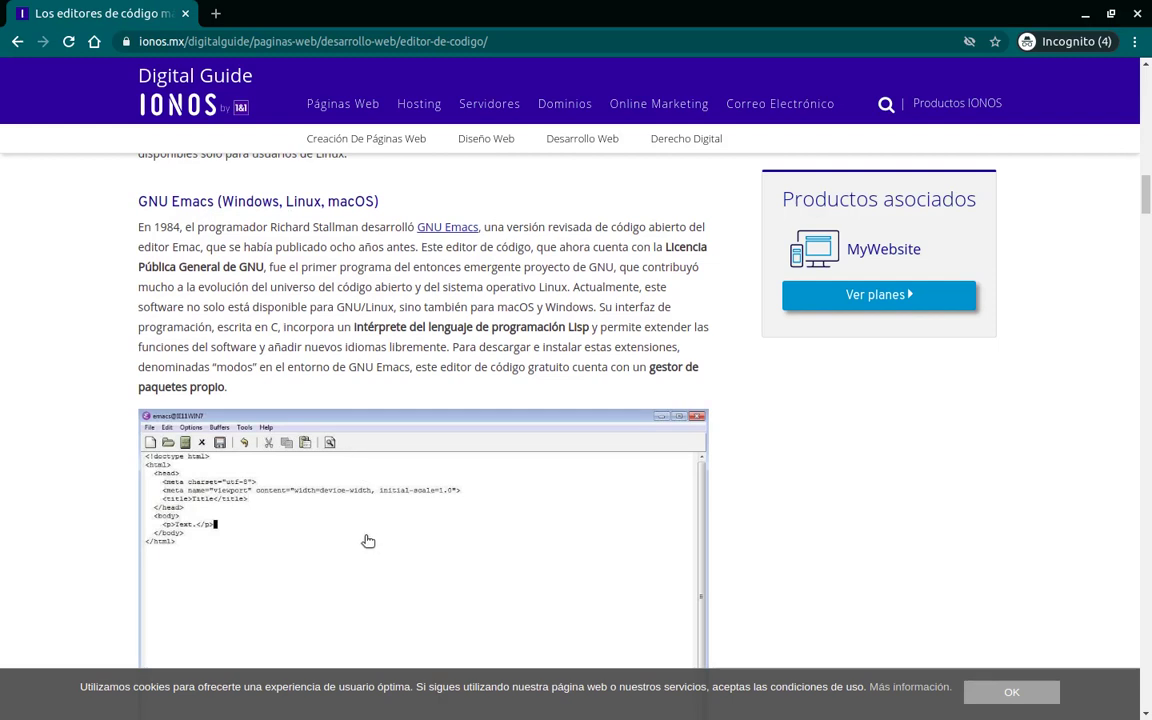
pyautogui.scroll(-2, 368, 540)
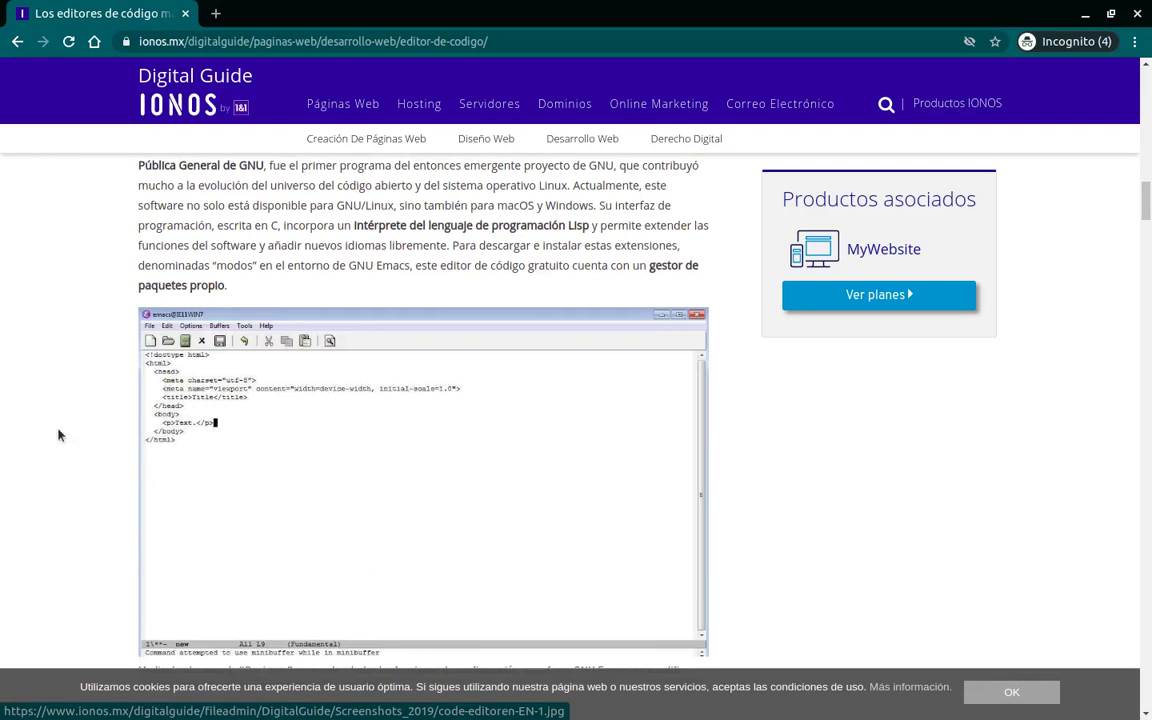
pyautogui.scroll(1, 73, 488)
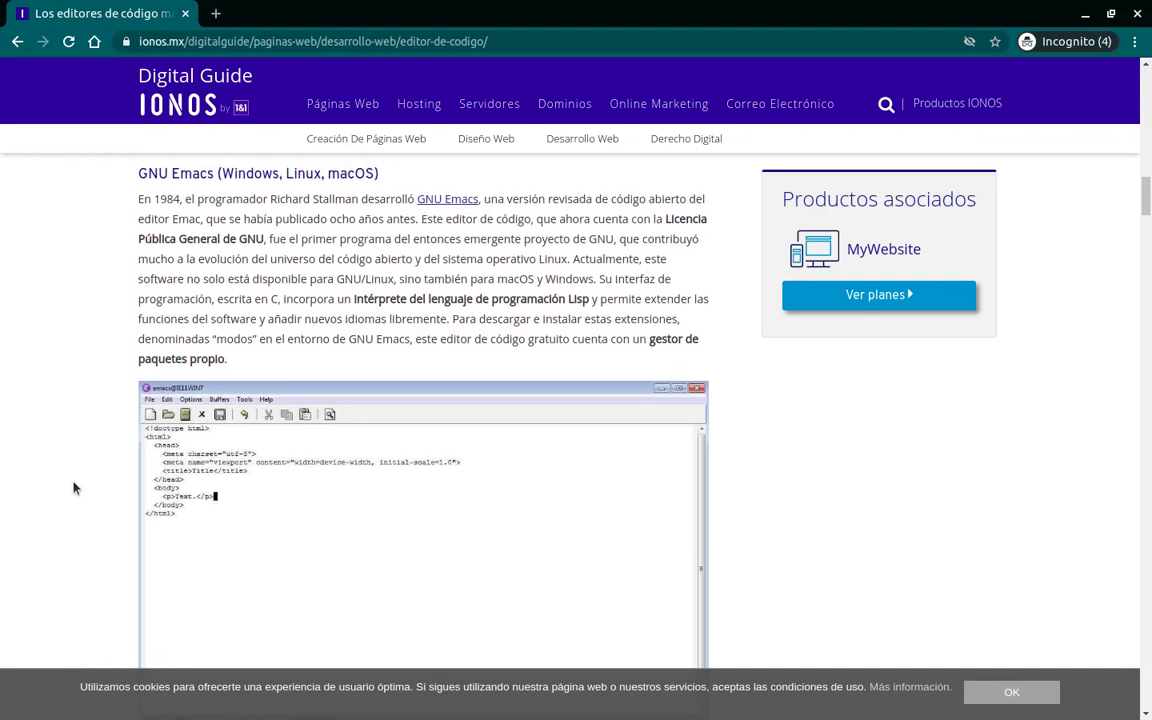
pyautogui.scroll(-1, 73, 488)
# - Review the article's Brackets and Atom sections, including their screenshots and tables of advantages and drawbacks
pyautogui.scroll(-10, 73, 488)
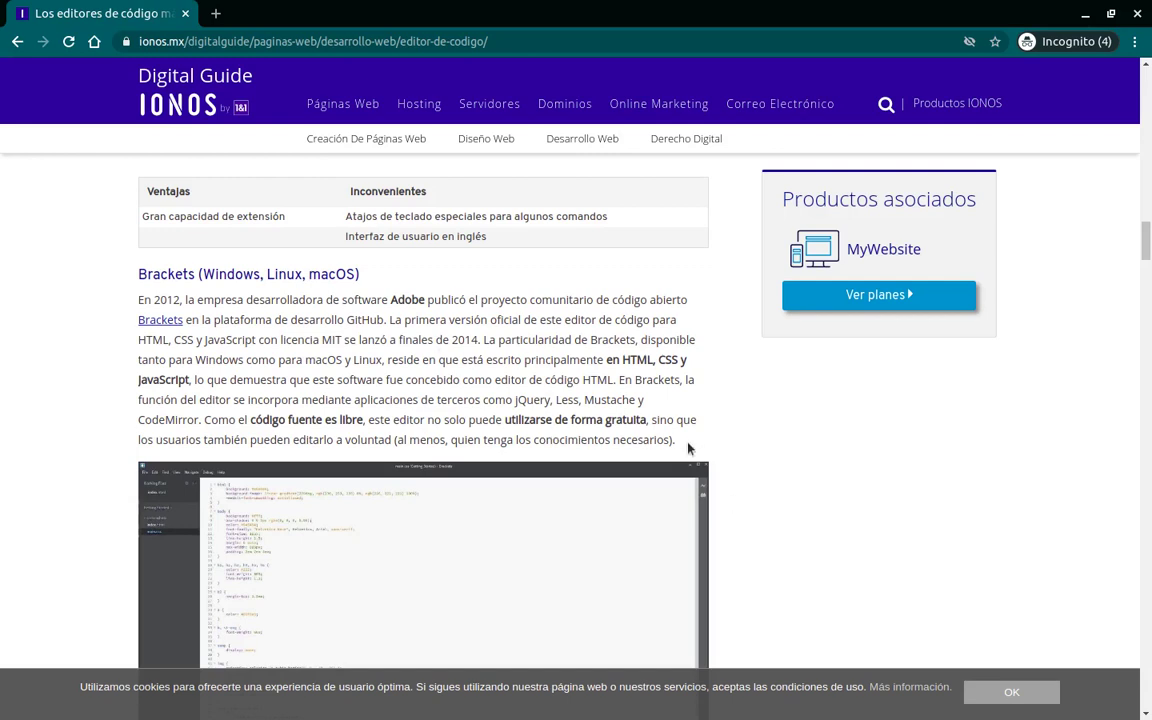
pyautogui.scroll(-3, 556, 490)
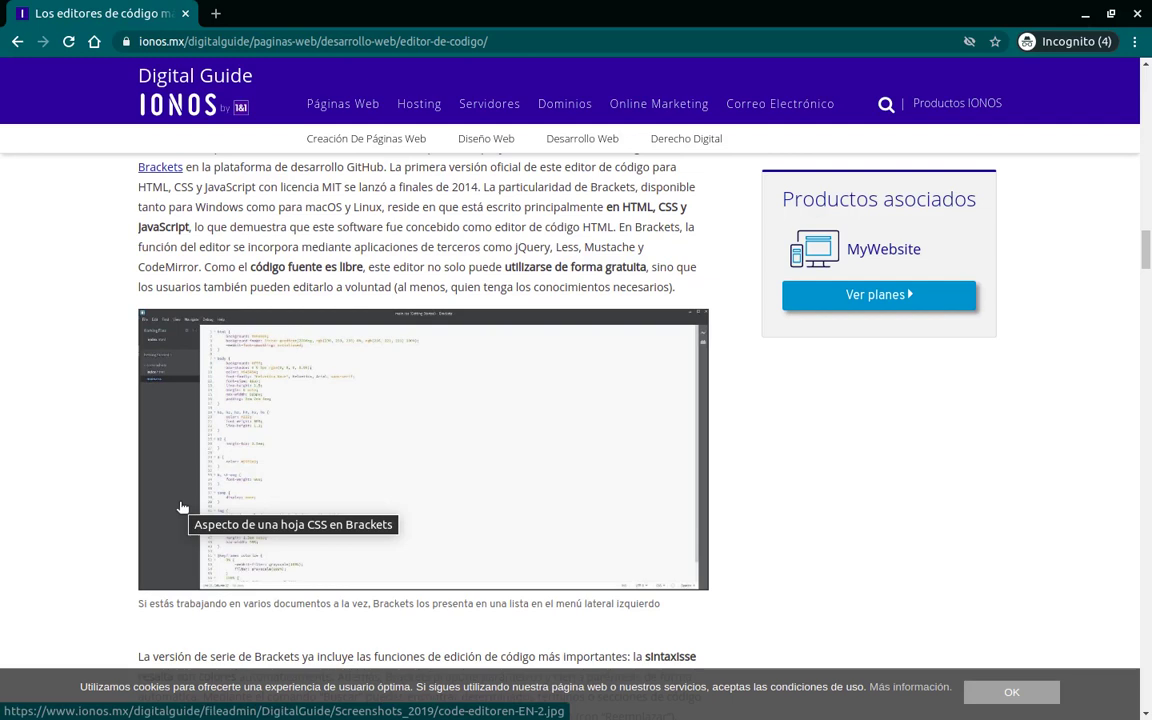
pyautogui.scroll(-2, 182, 507)
pyautogui.scroll(3, 182, 507)
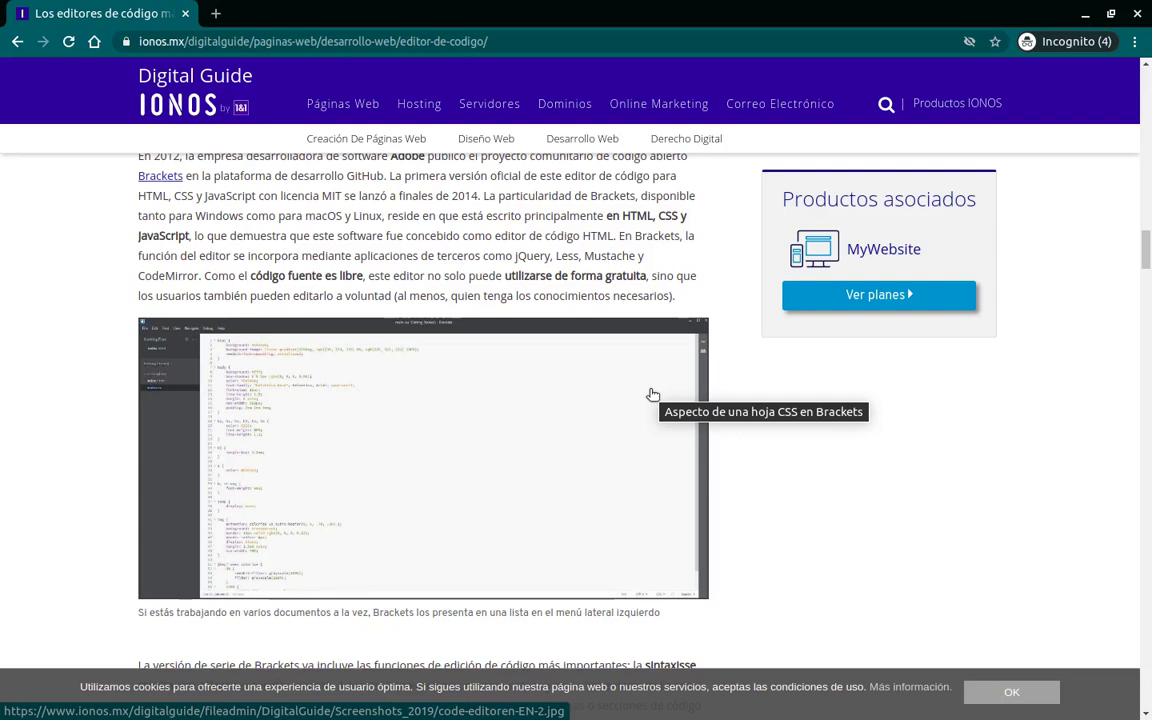
pyautogui.scroll(-1, 652, 395)
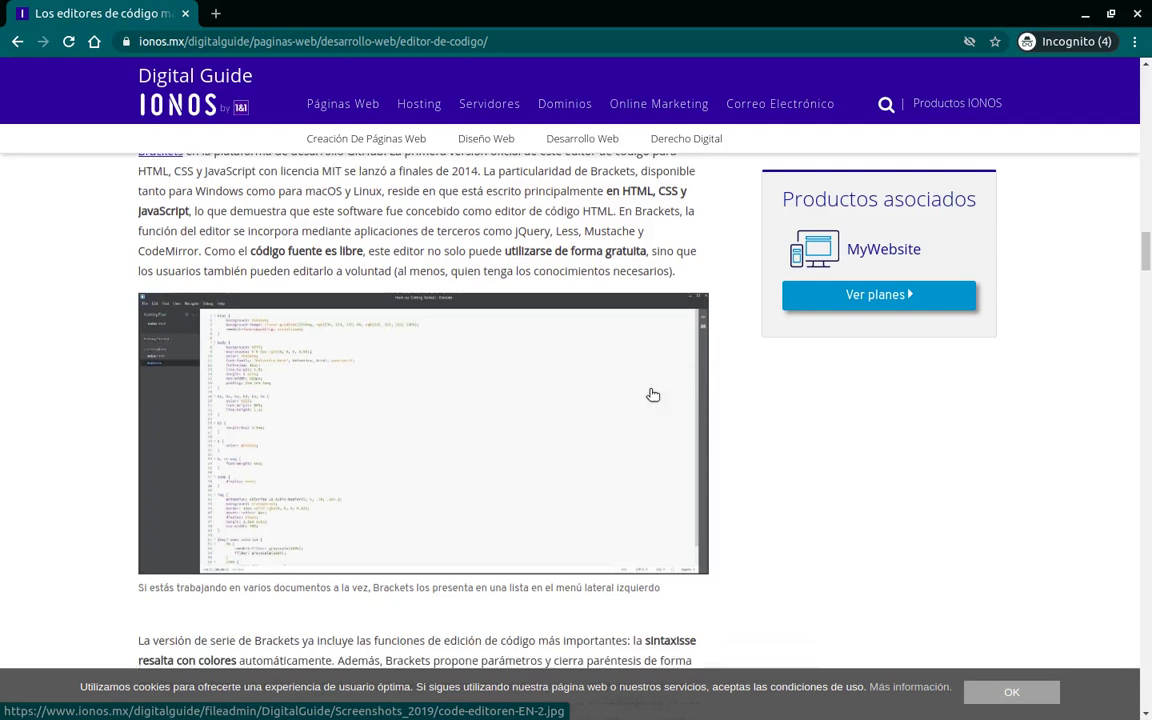
pyautogui.scroll(-4, 652, 395)
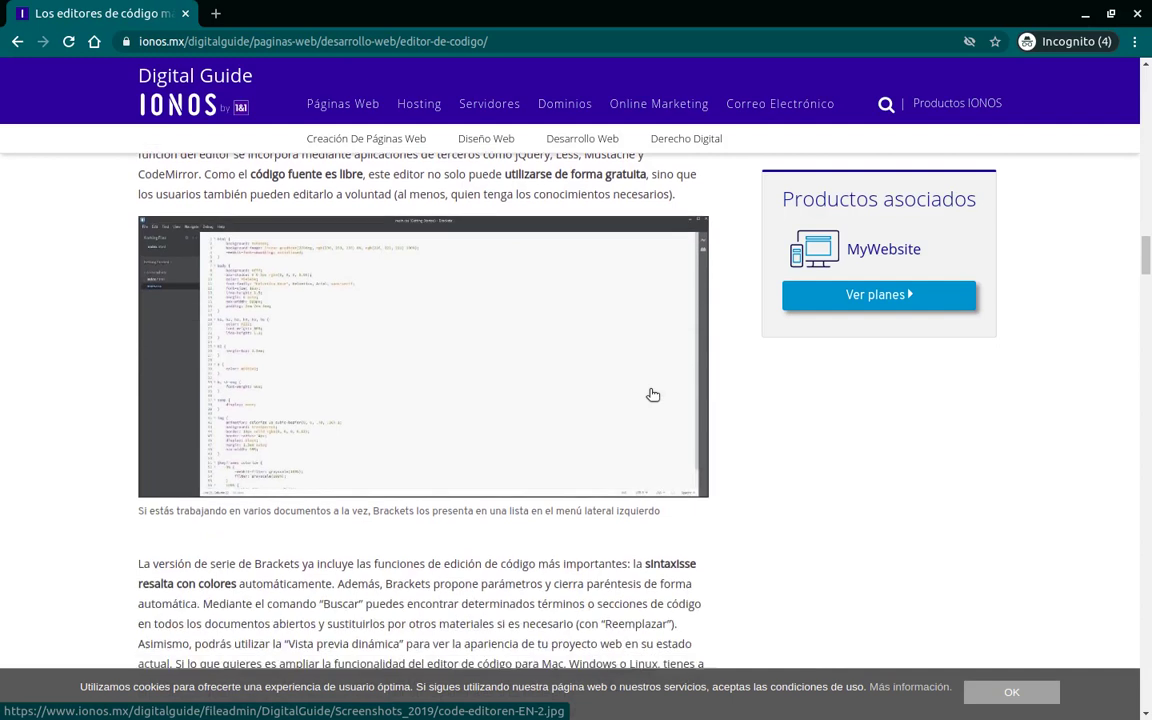
pyautogui.scroll(-5, 650, 392)
pyautogui.scroll(-3, 650, 392)
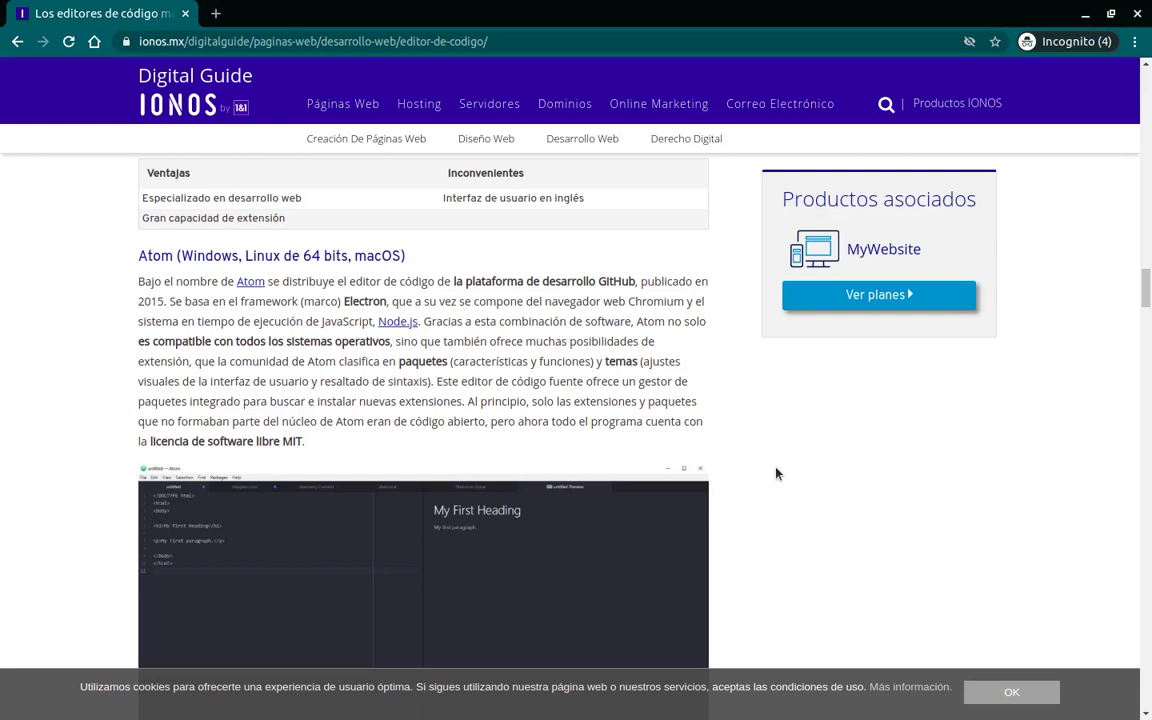
pyautogui.scroll(-3, 777, 473)
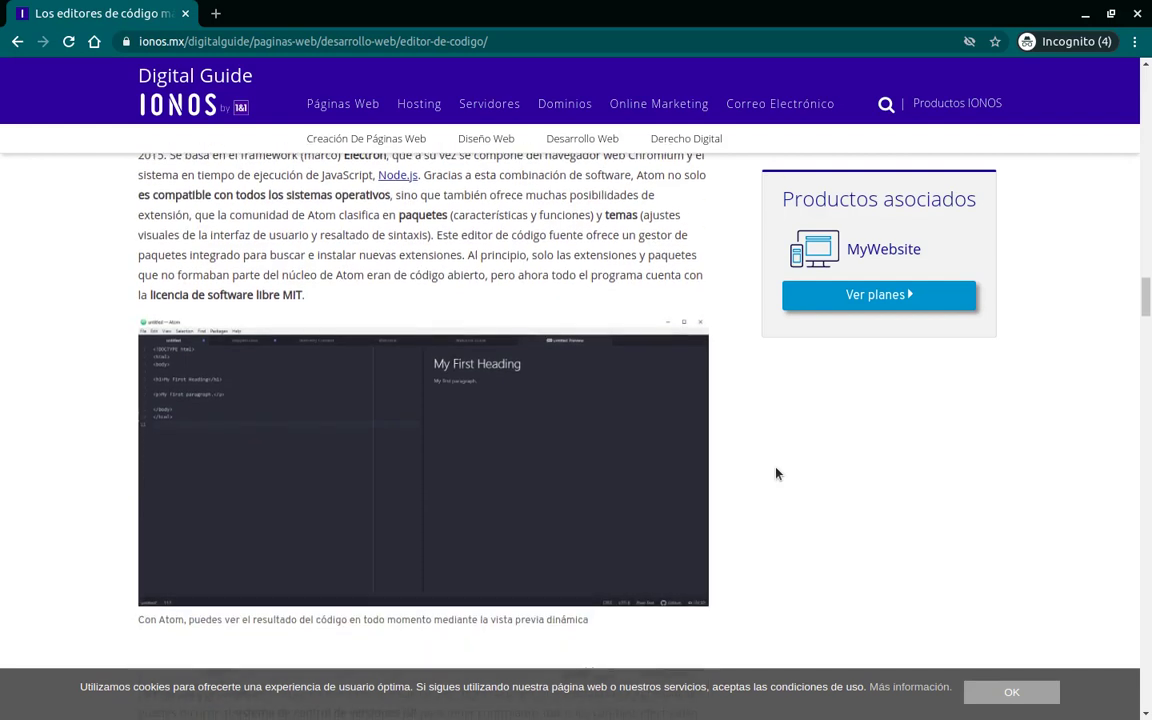
pyautogui.scroll(-4, 777, 473)
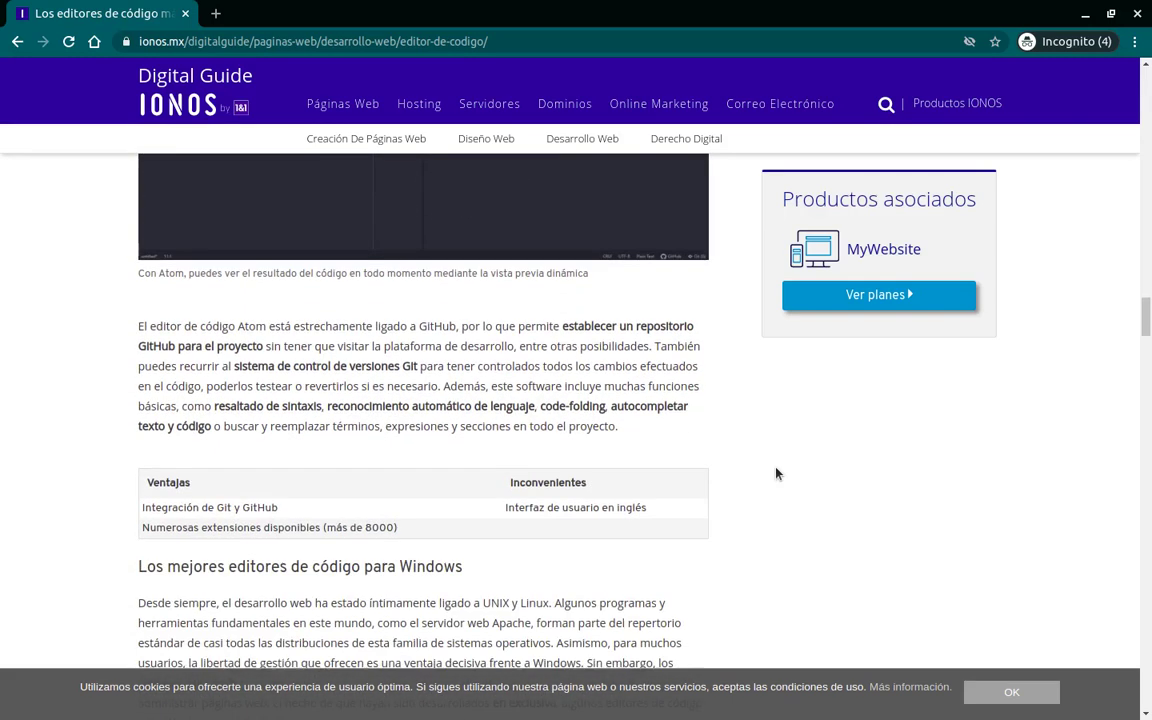
# - Review the article's section on Windows code editors, covering Notepad++ and Araneae
pyautogui.scroll(-3, 777, 473)
pyautogui.scroll(-3, 777, 473)
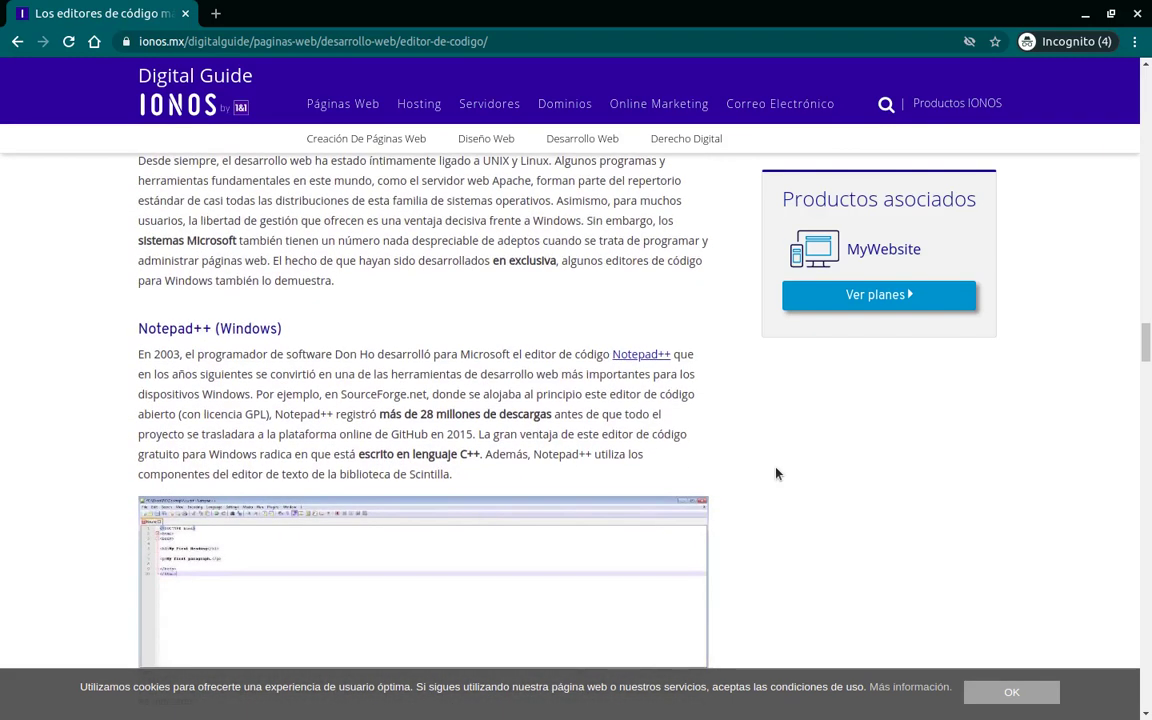
pyautogui.scroll(-2, 769, 488)
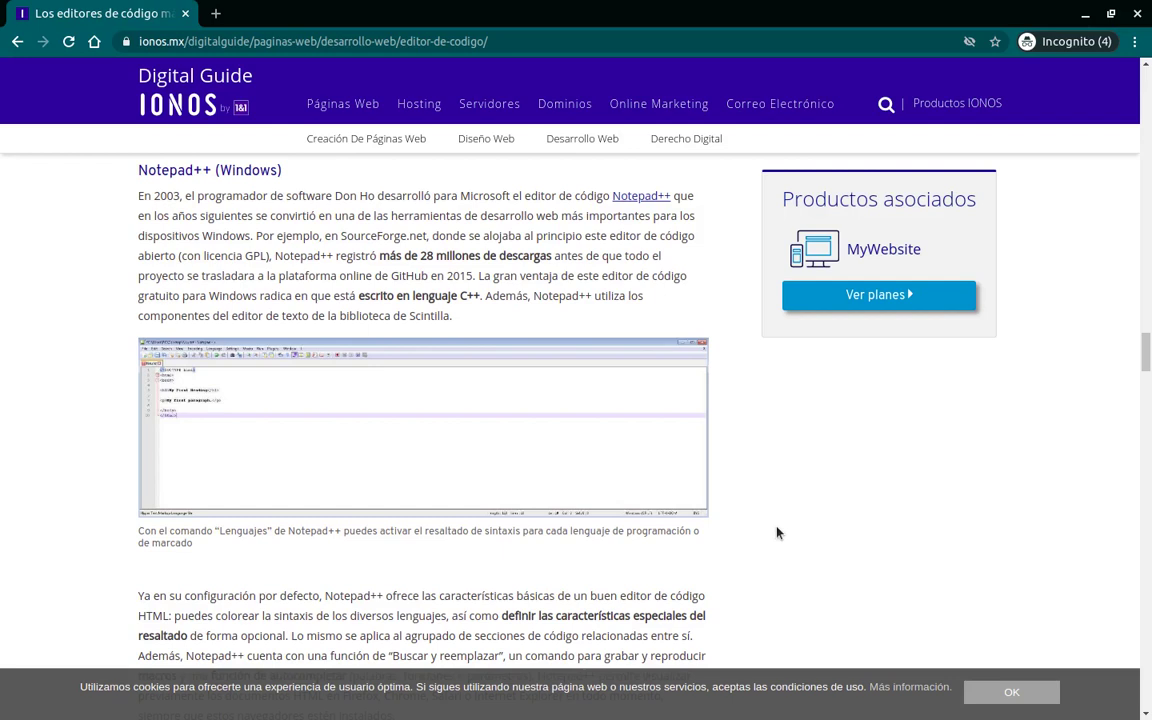
pyautogui.scroll(-6, 778, 533)
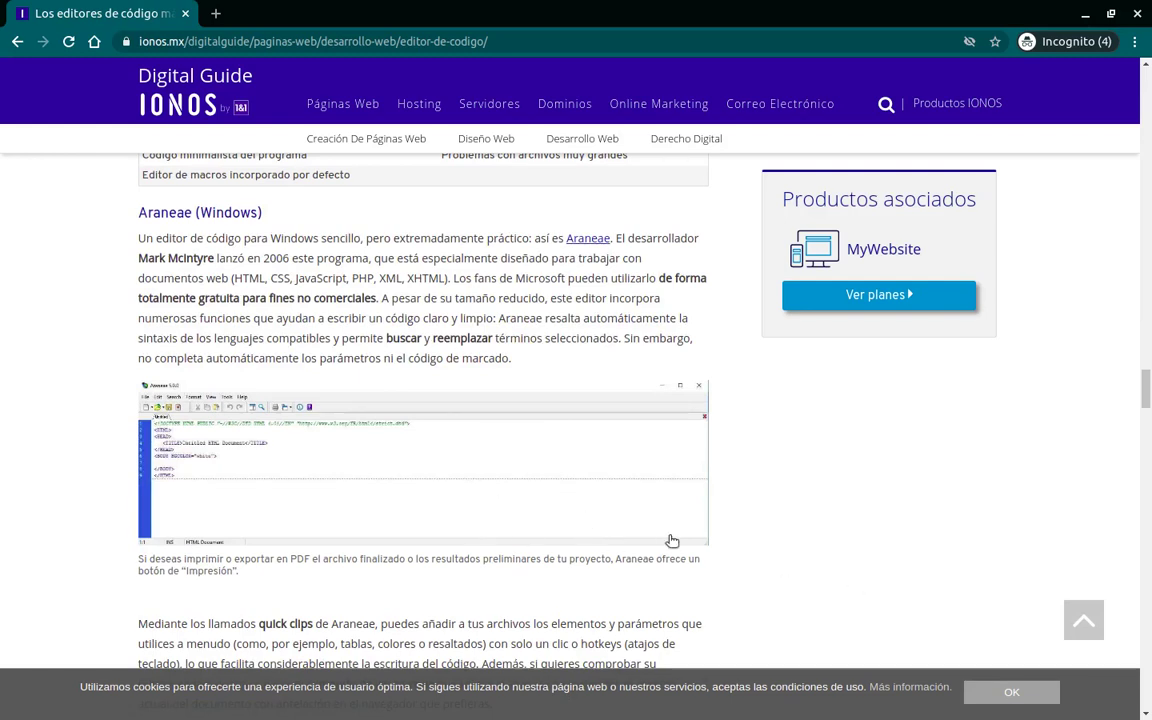
pyautogui.scroll(-2, 675, 528)
pyautogui.scroll(-5, 760, 588)
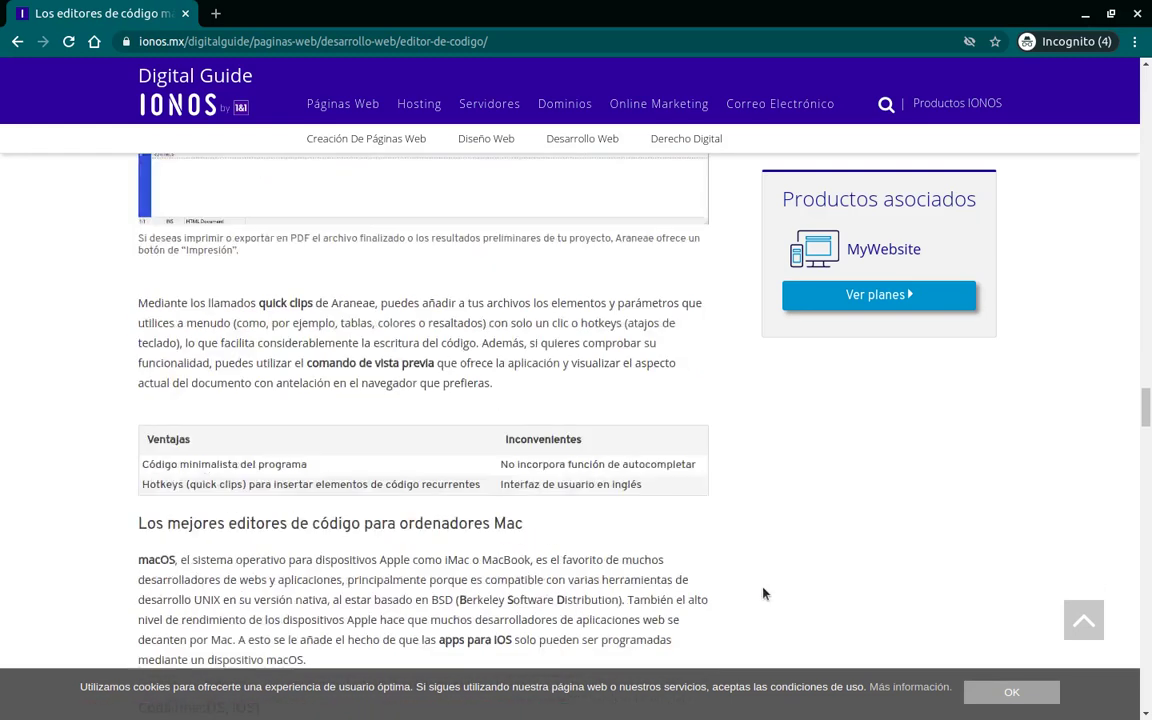
# - Review the article's section on Mac code editors, covering Coda and BBEdit
pyautogui.scroll(-5, 763, 593)
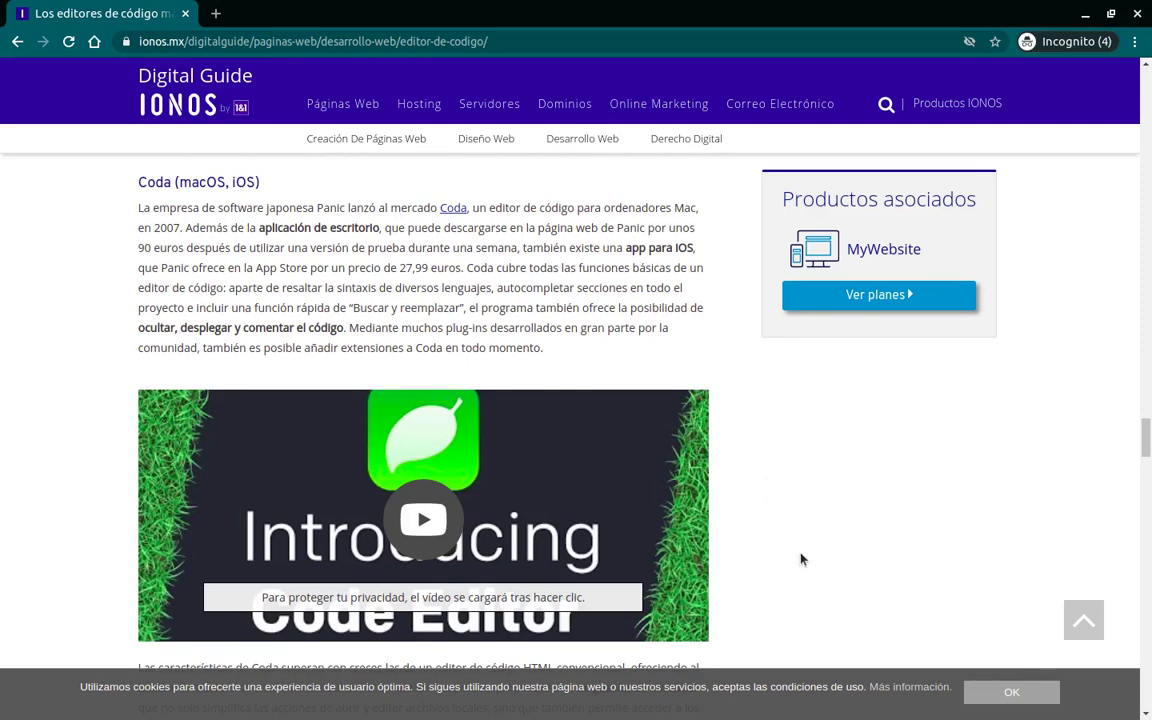
pyautogui.scroll(-1, 800, 557)
pyautogui.scroll(-1, 800, 559)
pyautogui.scroll(3, 800, 559)
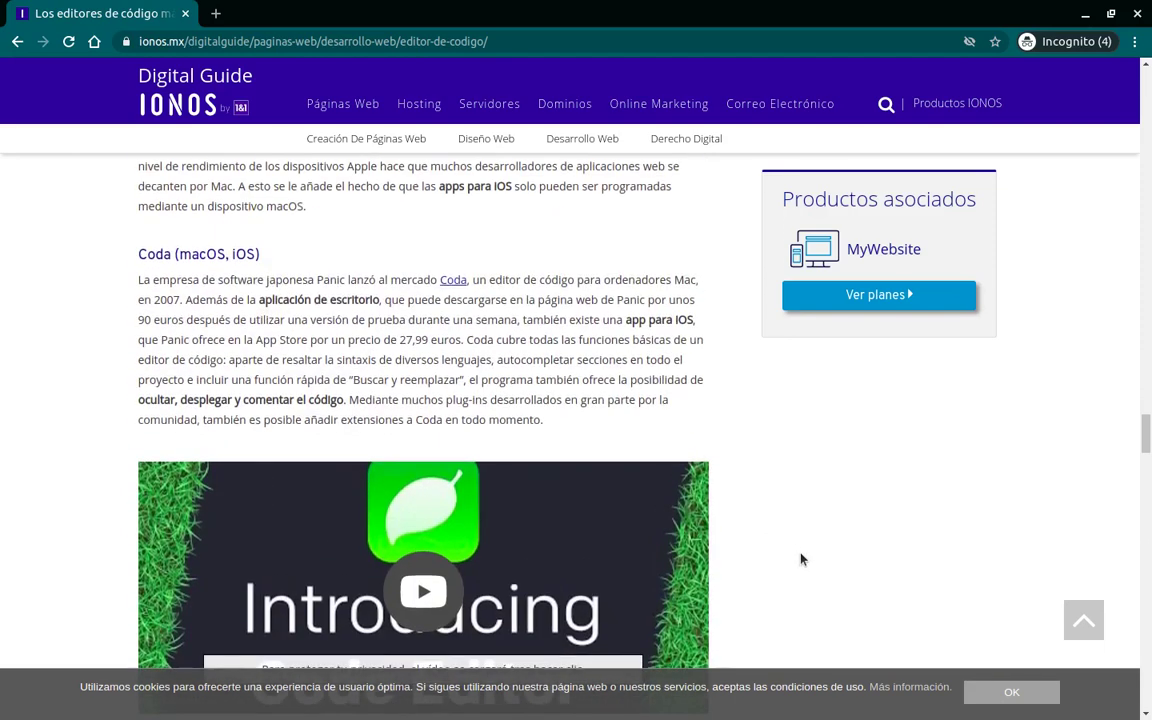
pyautogui.scroll(-6, 800, 559)
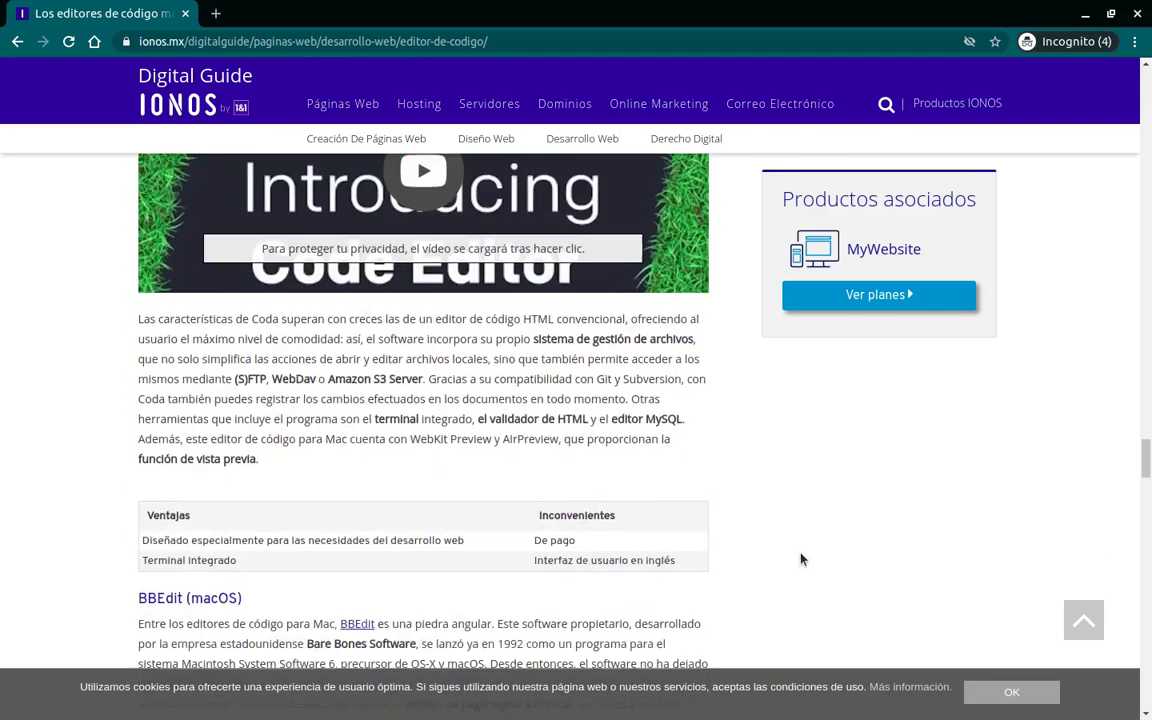
pyautogui.scroll(-2, 800, 559)
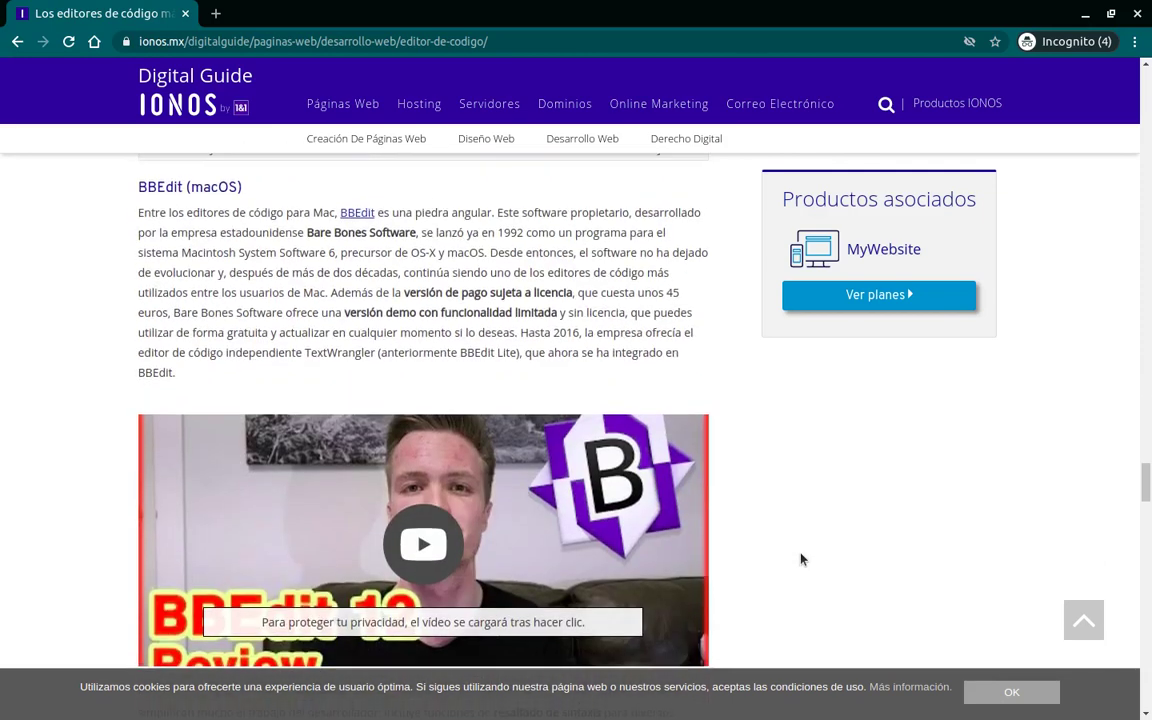
pyautogui.scroll(-2, 800, 559)
pyautogui.scroll(2, 800, 559)
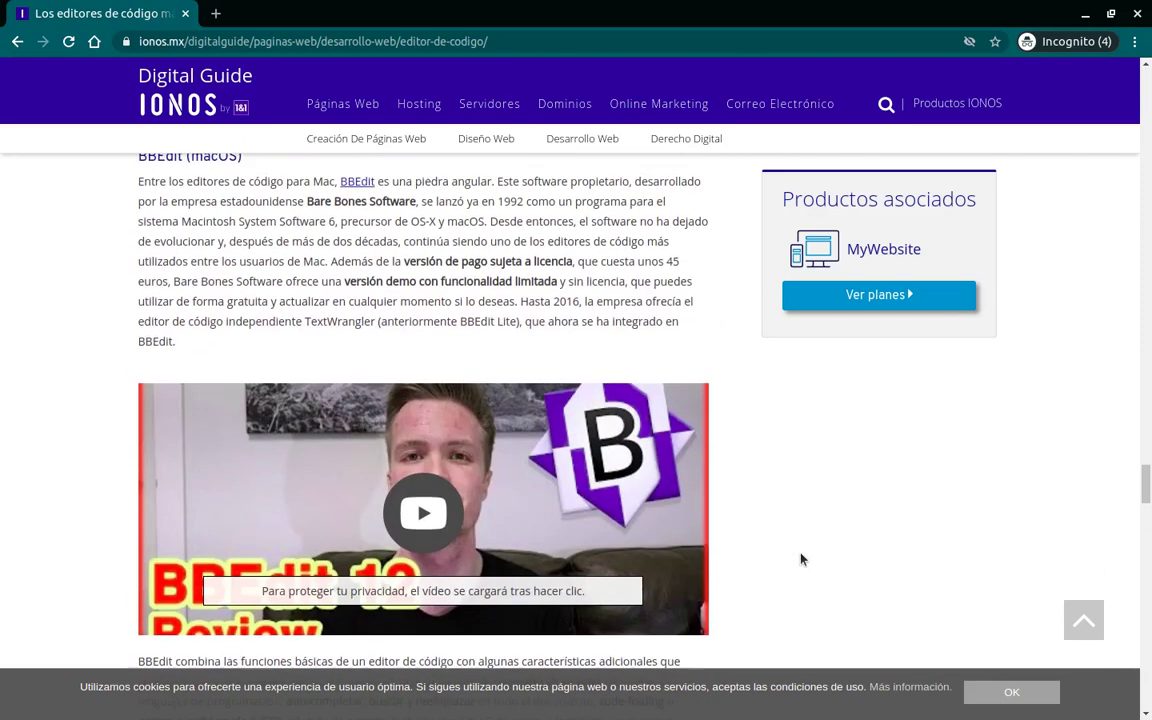
# - Review the DroidEdit section for Android and the closing table that compares all the presented editors
pyautogui.scroll(-5, 800, 559)
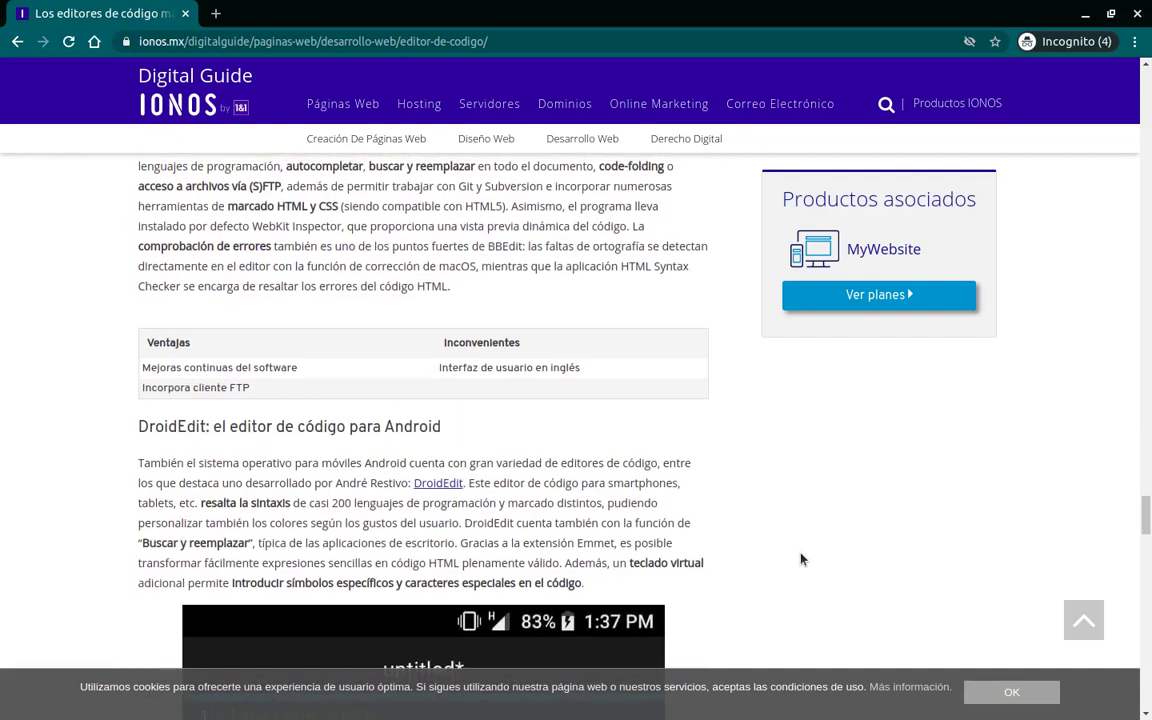
pyautogui.scroll(-6, 800, 559)
pyautogui.scroll(2, 800, 559)
pyautogui.scroll(3, 800, 559)
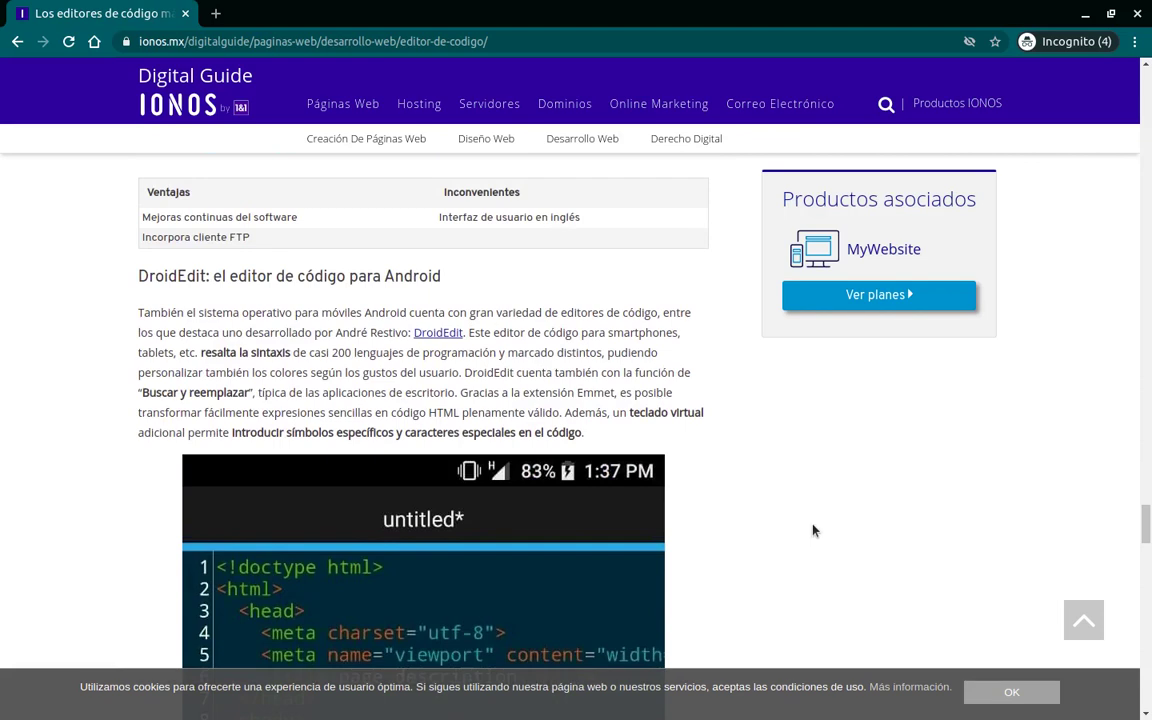
pyautogui.scroll(-10, 813, 530)
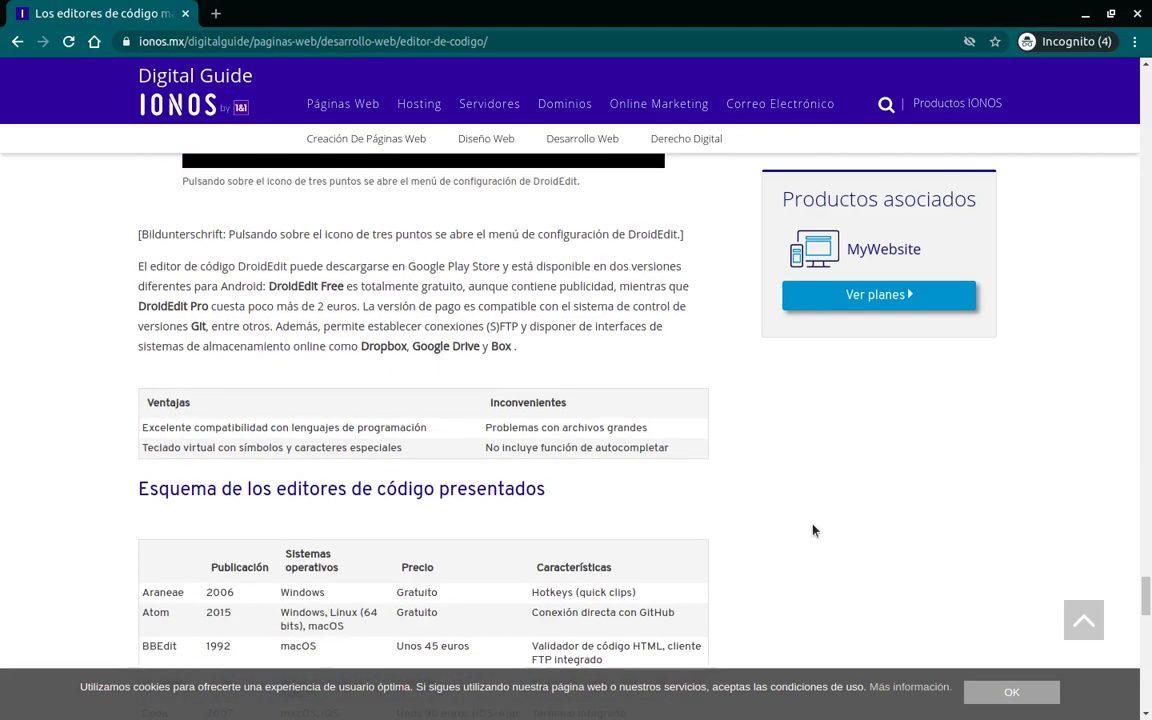
pyautogui.scroll(-3, 813, 530)
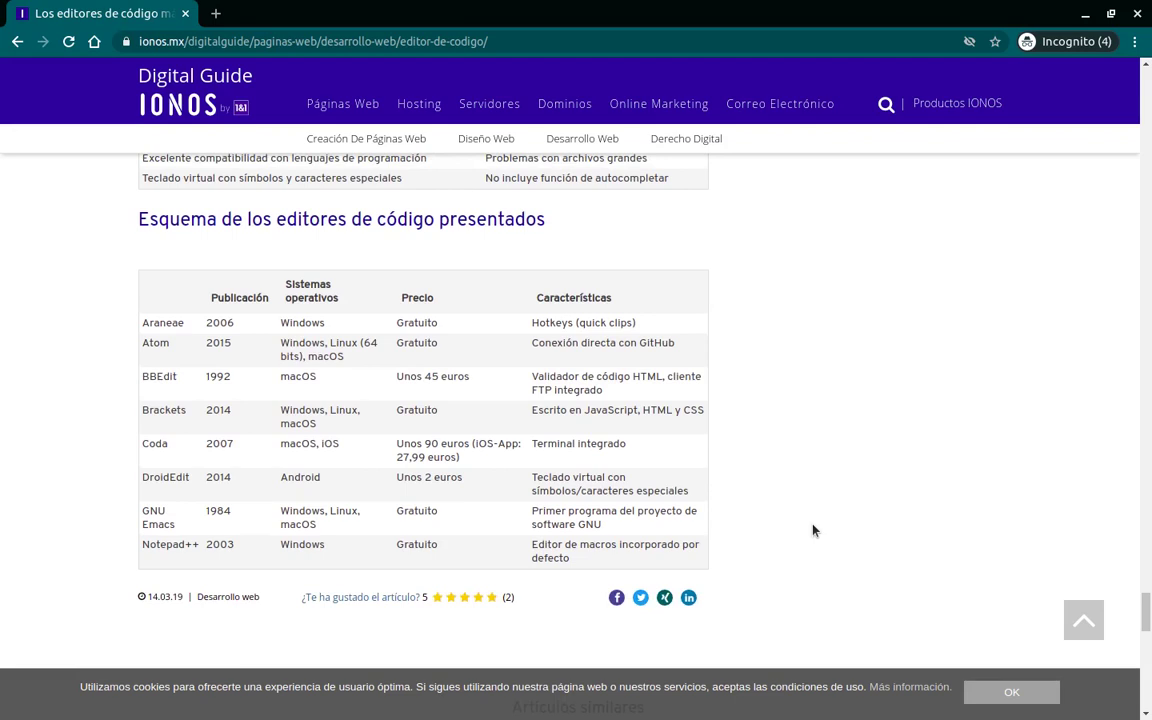
# - Search Google for "vs code" in a new browser tab
pyautogui.click(215, 13)
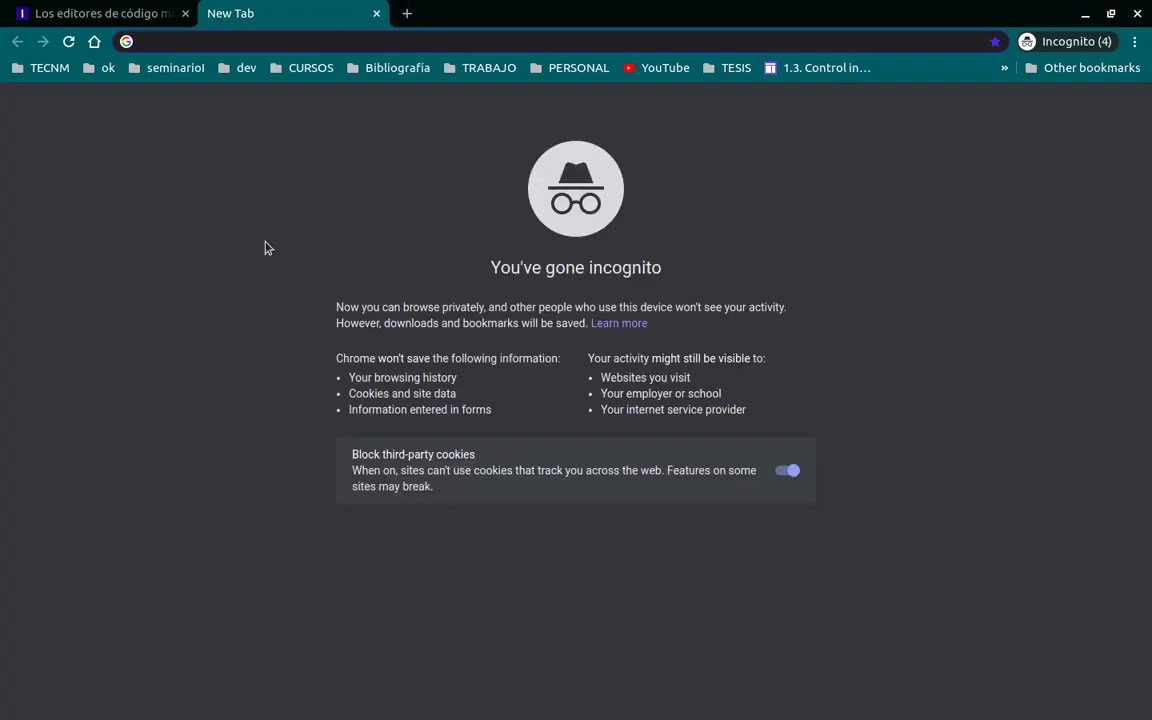
pyautogui.write('vs code')
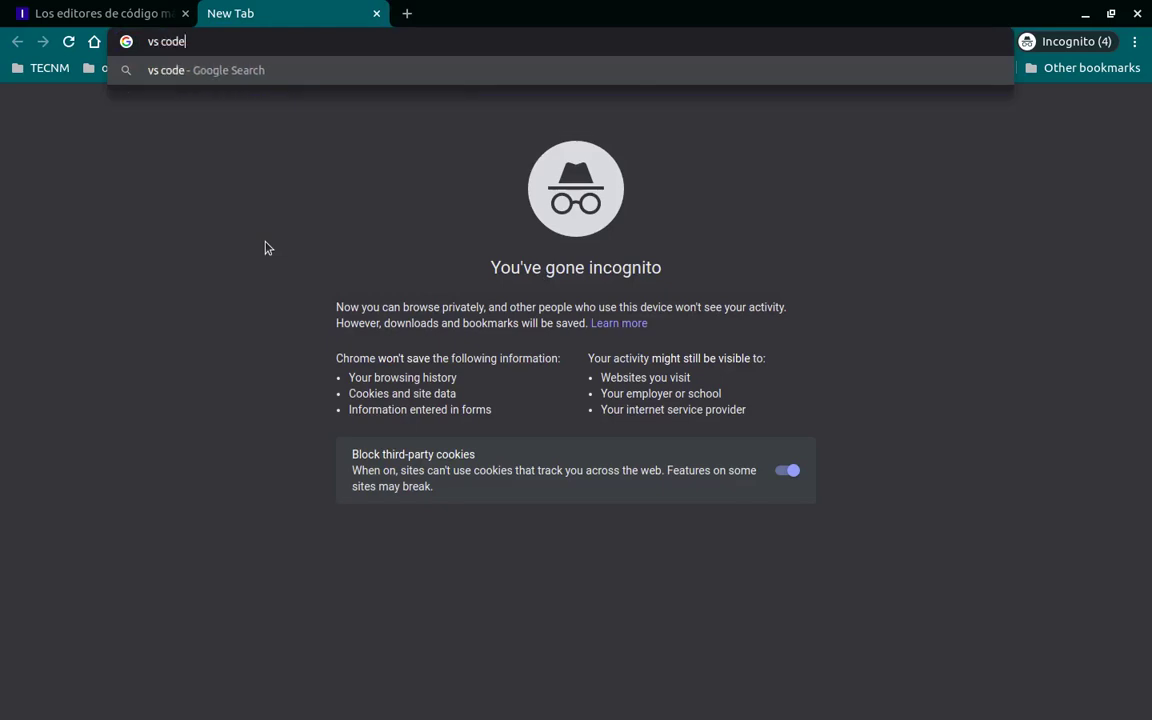
pyautogui.press('Return')
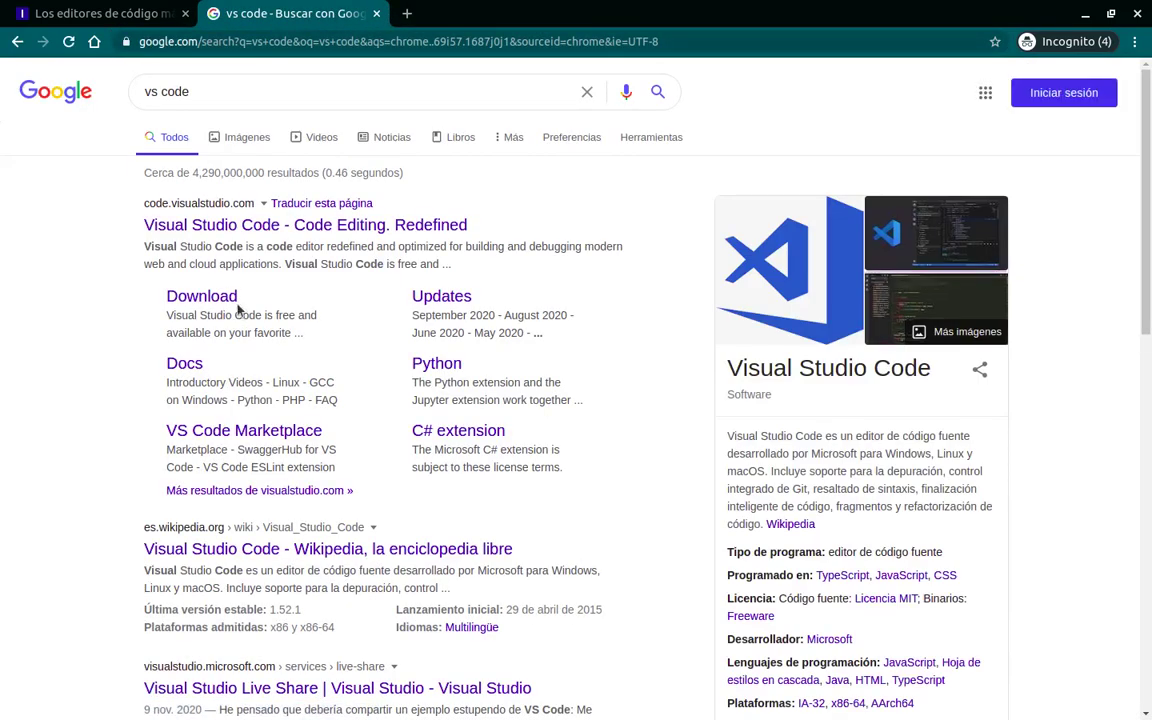
# - Open the official Visual Studio Code site and save the 64-bit .deb installer for Linux in the Downloads folder
pyautogui.click(266, 228)
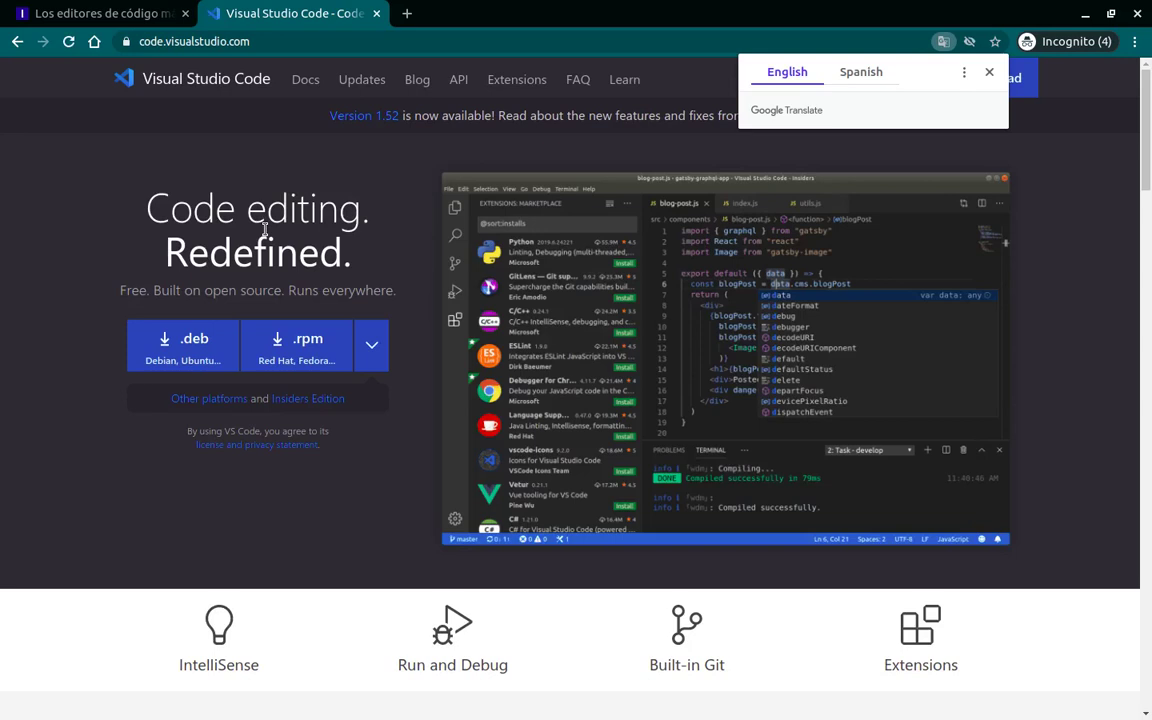
pyautogui.click(989, 75)
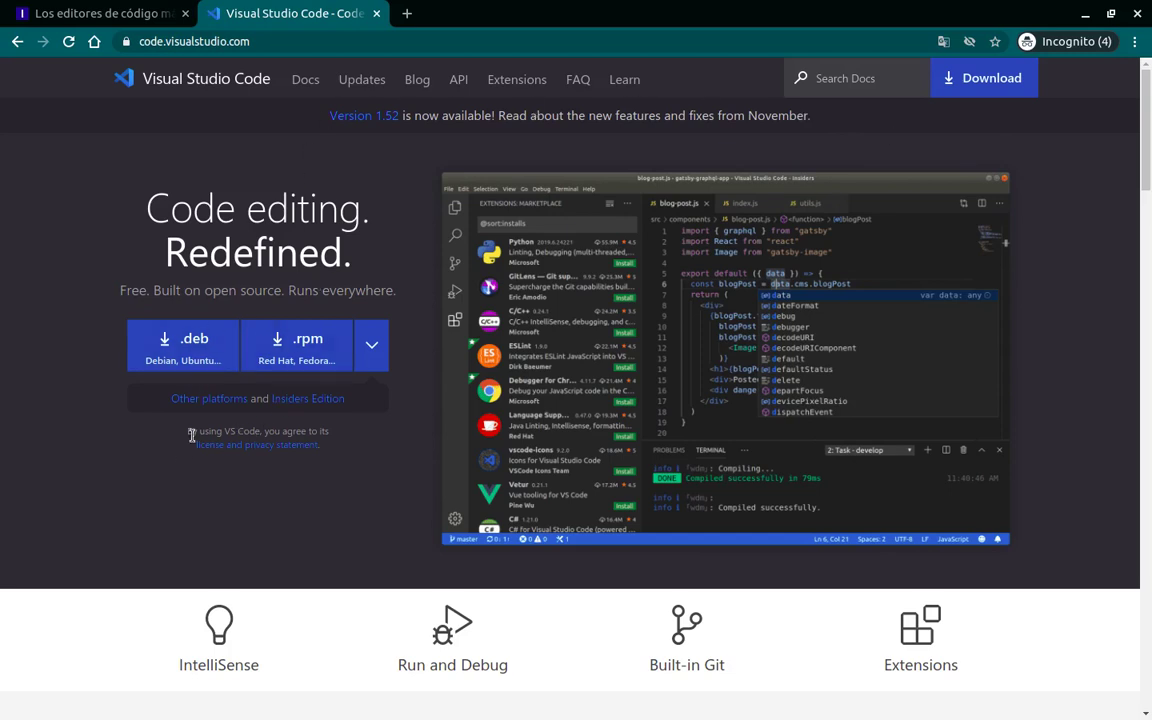
pyautogui.click(212, 400)
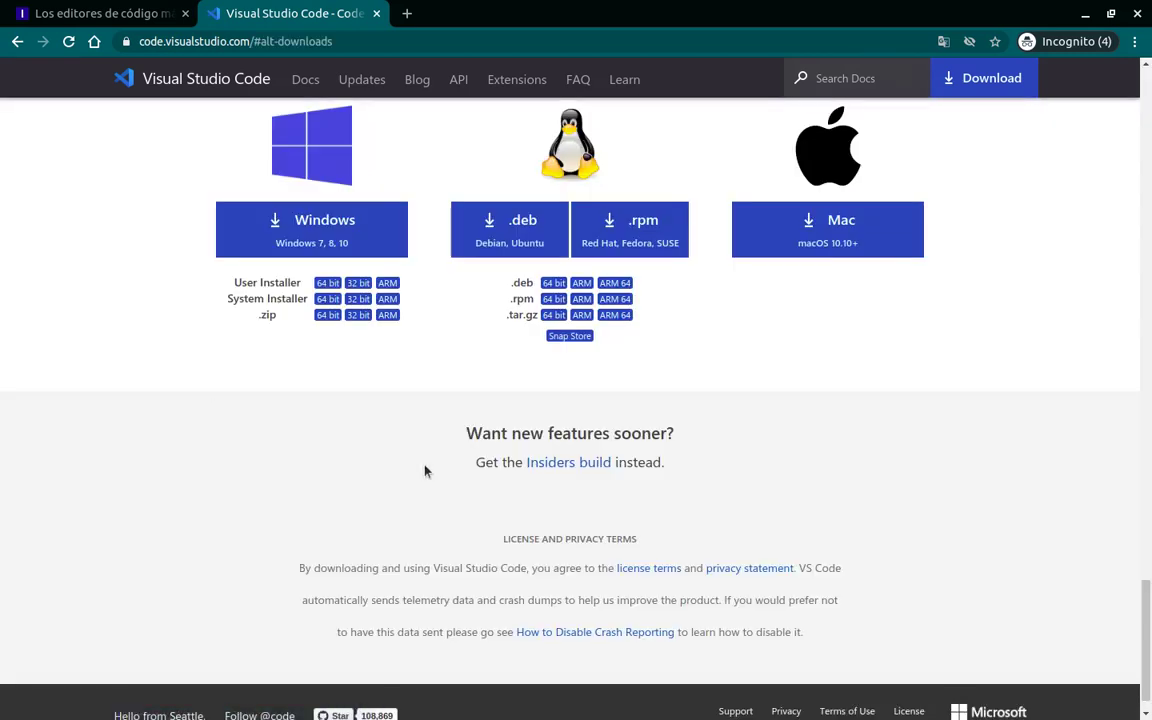
pyautogui.scroll(1, 672, 349)
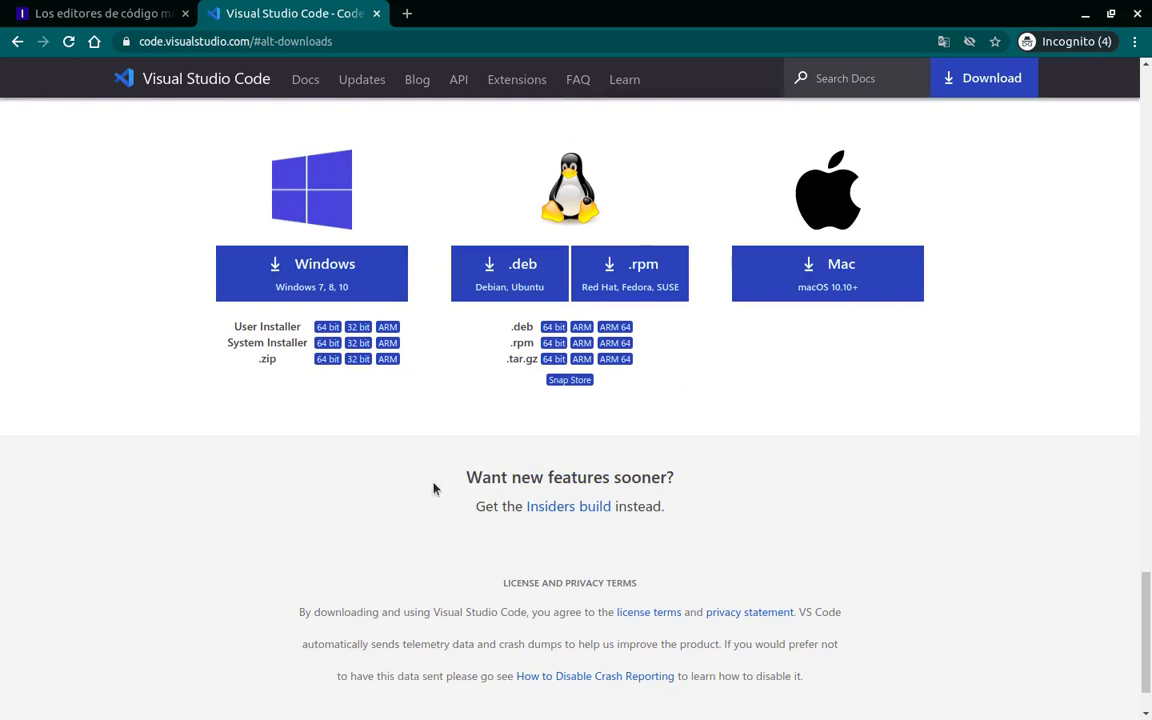
pyautogui.click(562, 333)
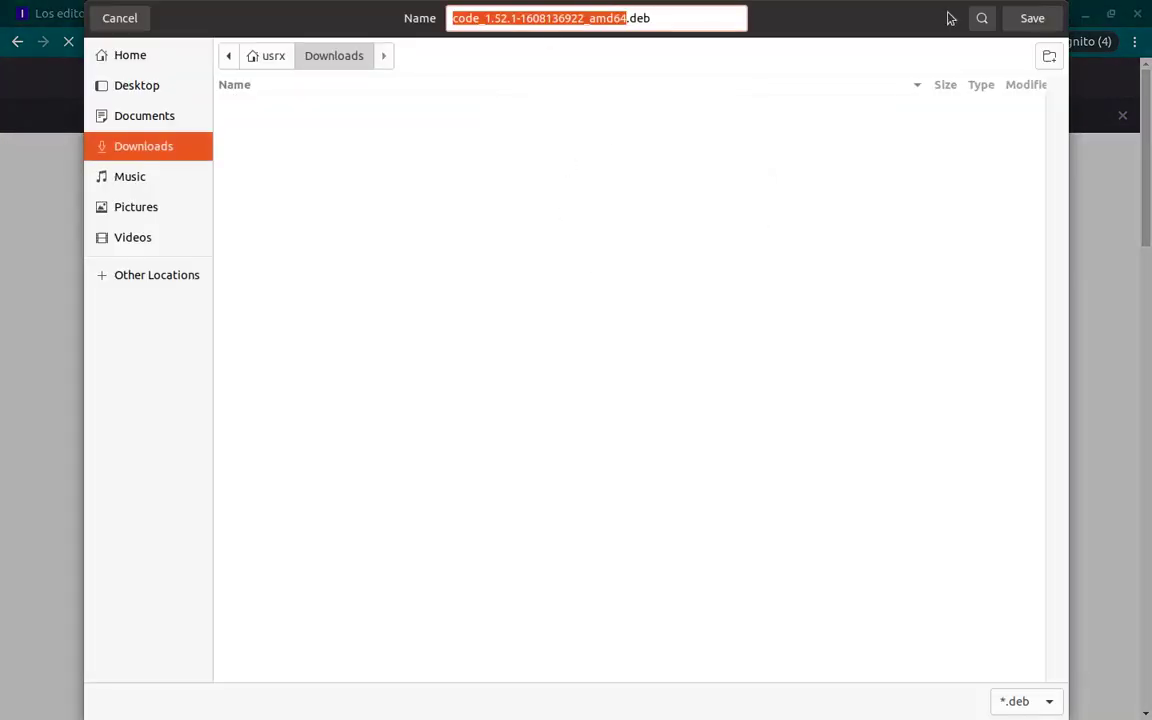
pyautogui.click(1036, 22)
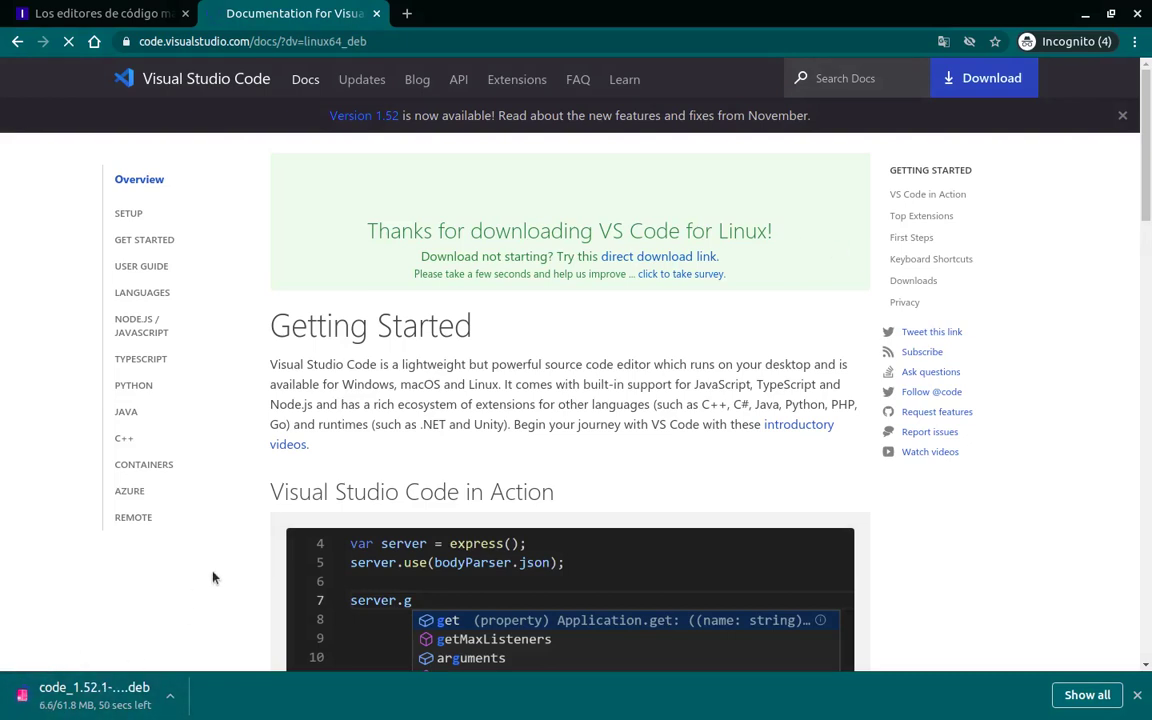
# - Search Google for "codepen" in a new browser tab and open the codepen.io result
pyautogui.click(410, 14)
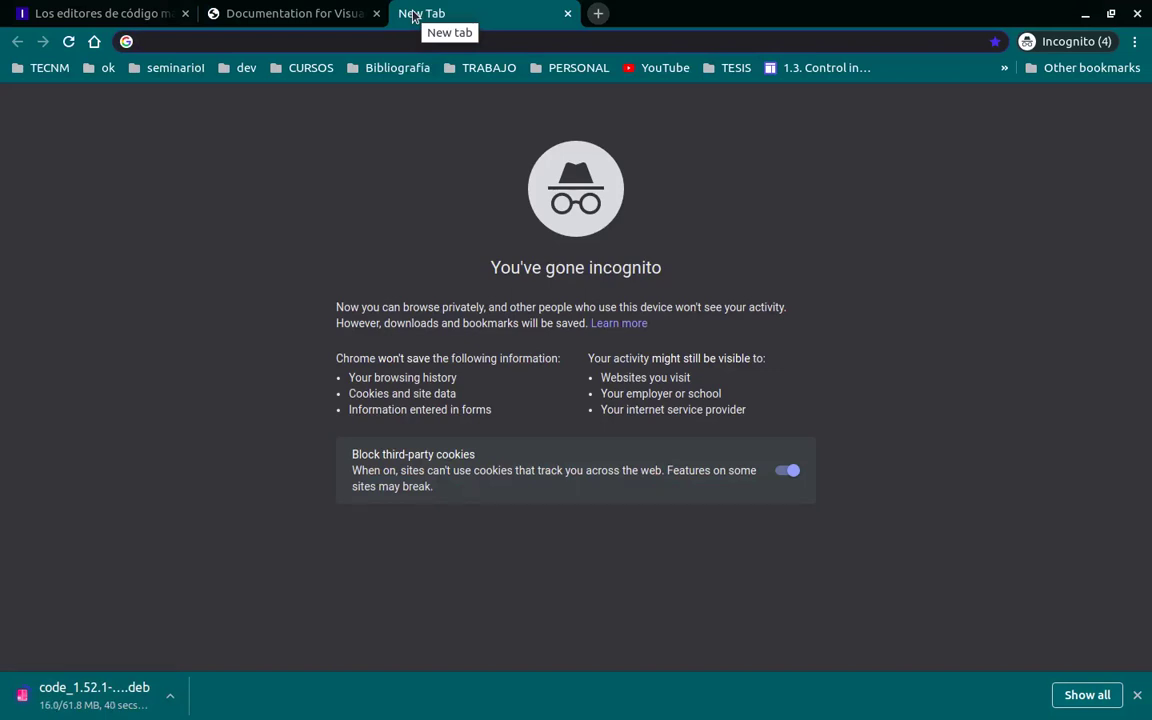
pyautogui.write('c')
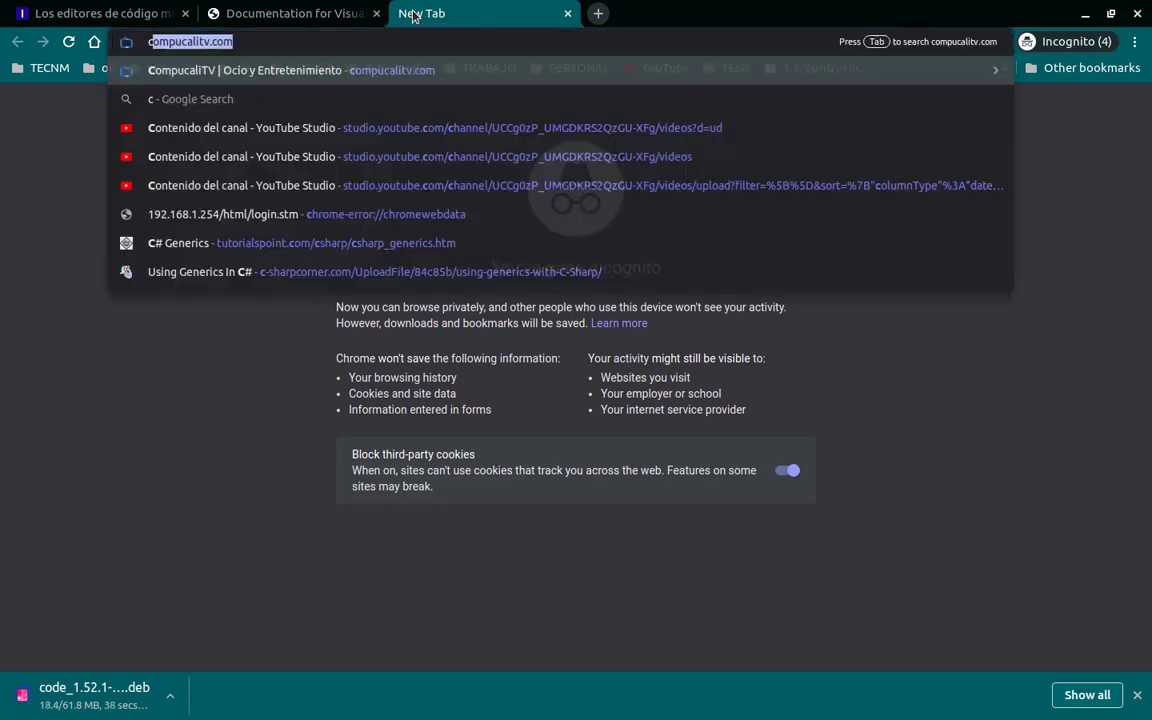
pyautogui.write('odepen')
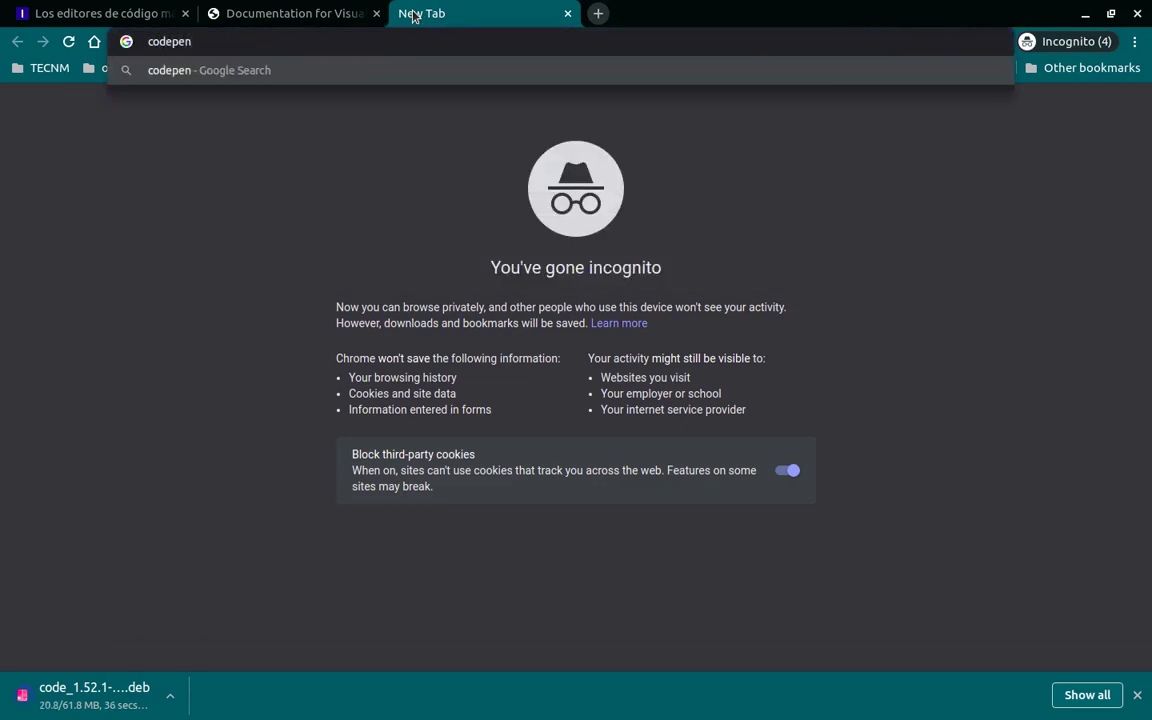
pyautogui.press('Return')
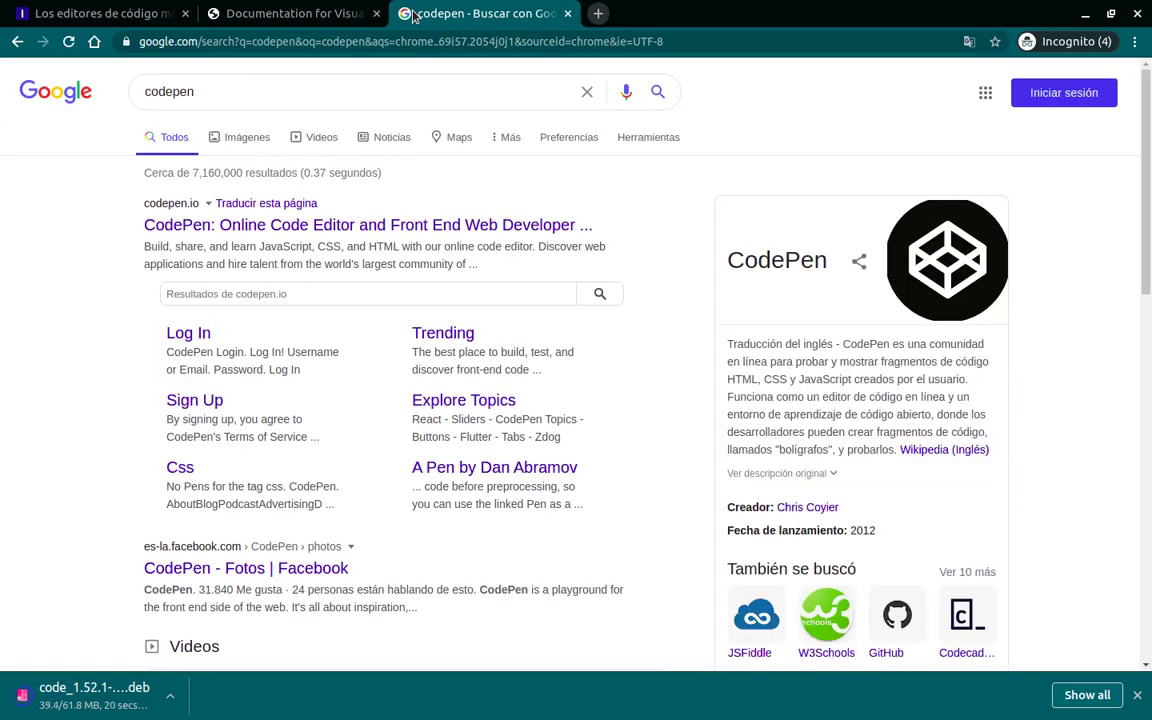
pyautogui.click(322, 230)
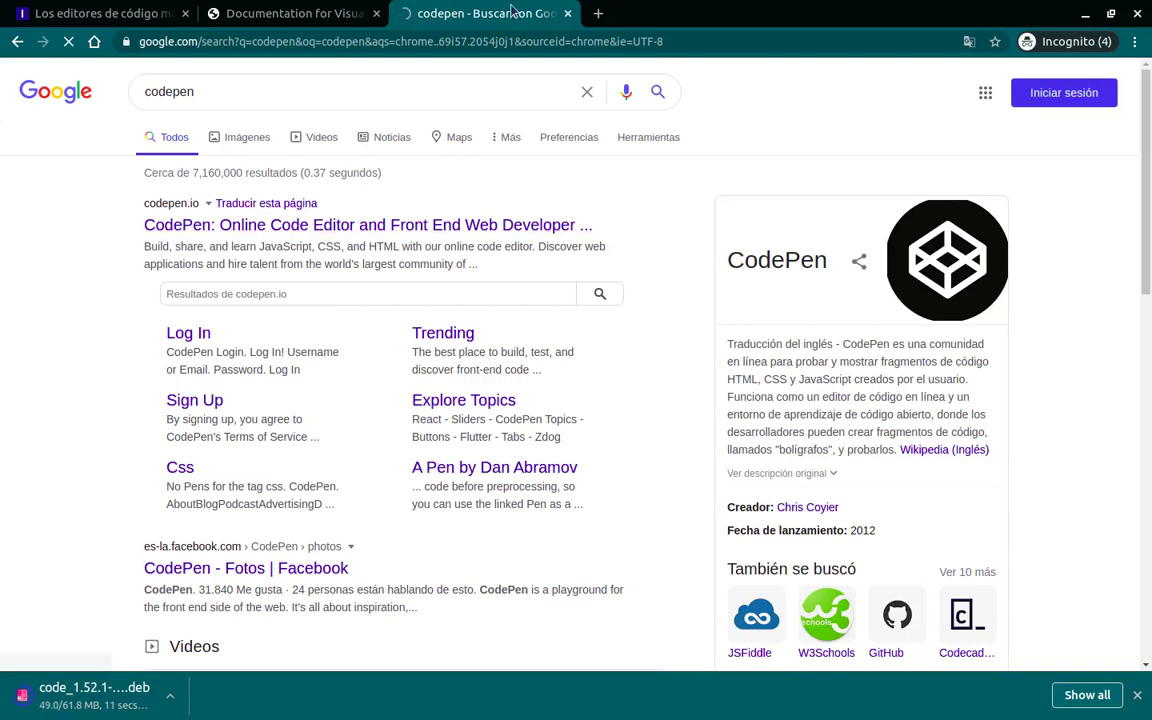
# - Search Google for "webstorm" in another new tab and open the JetBrains WebStorm page
pyautogui.click(599, 14)
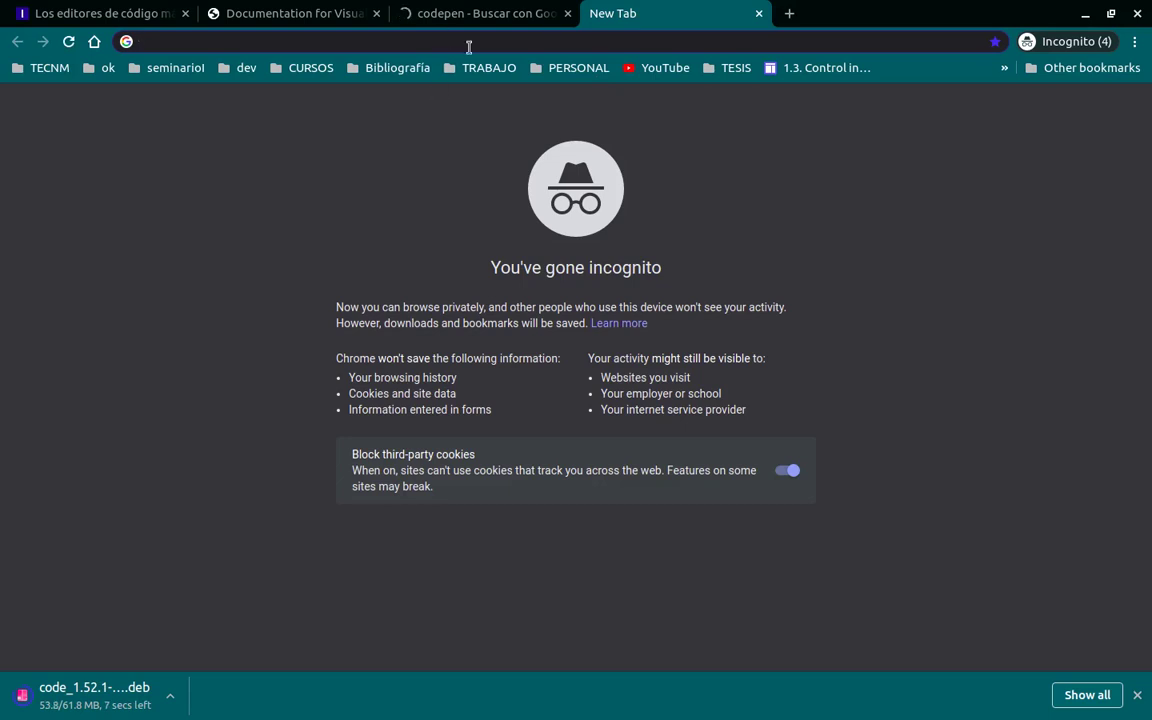
pyautogui.write('we')
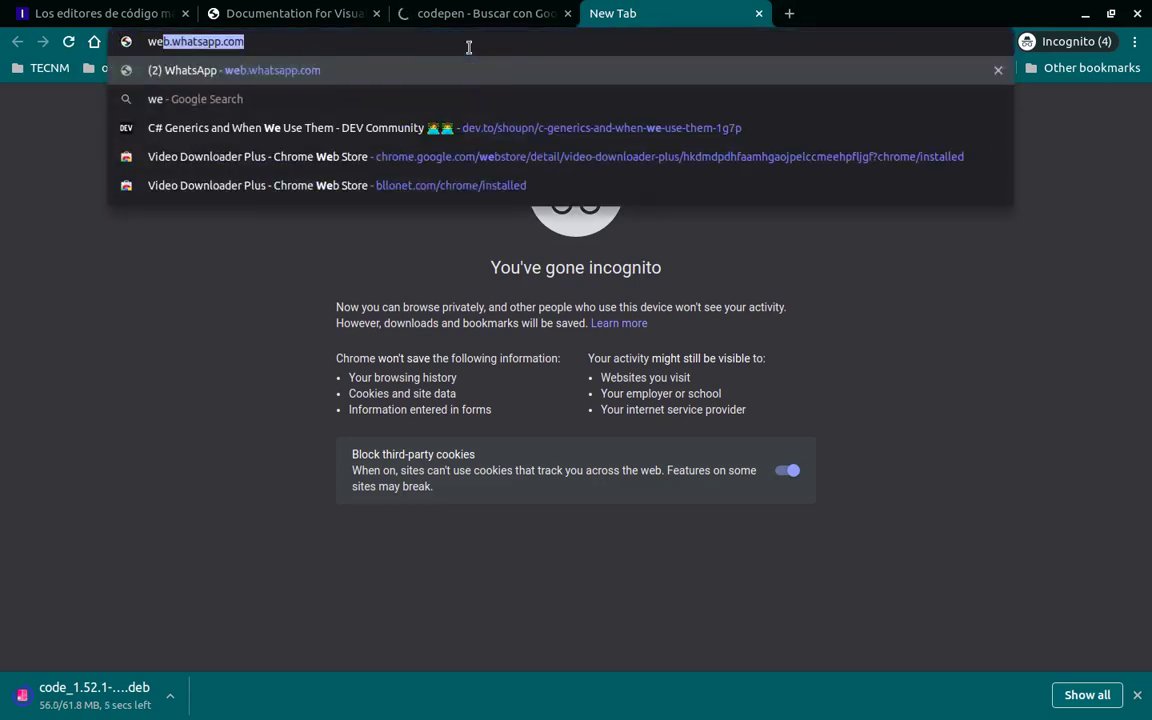
pyautogui.write('bs')
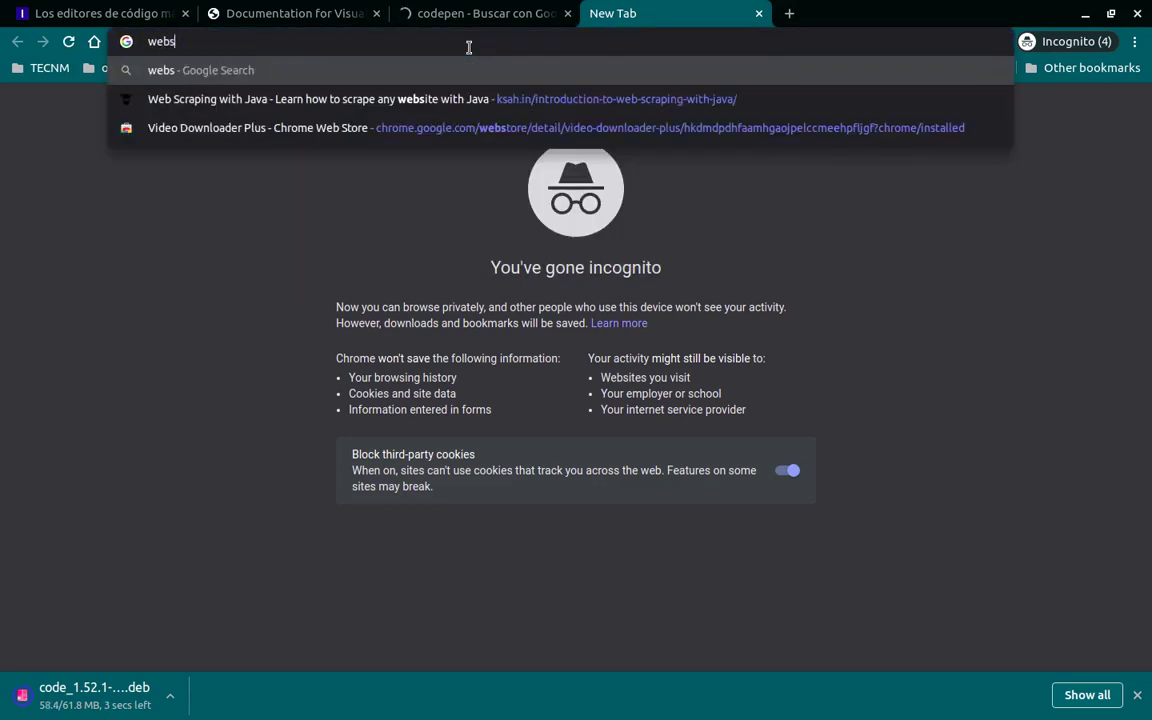
pyautogui.write('torm')
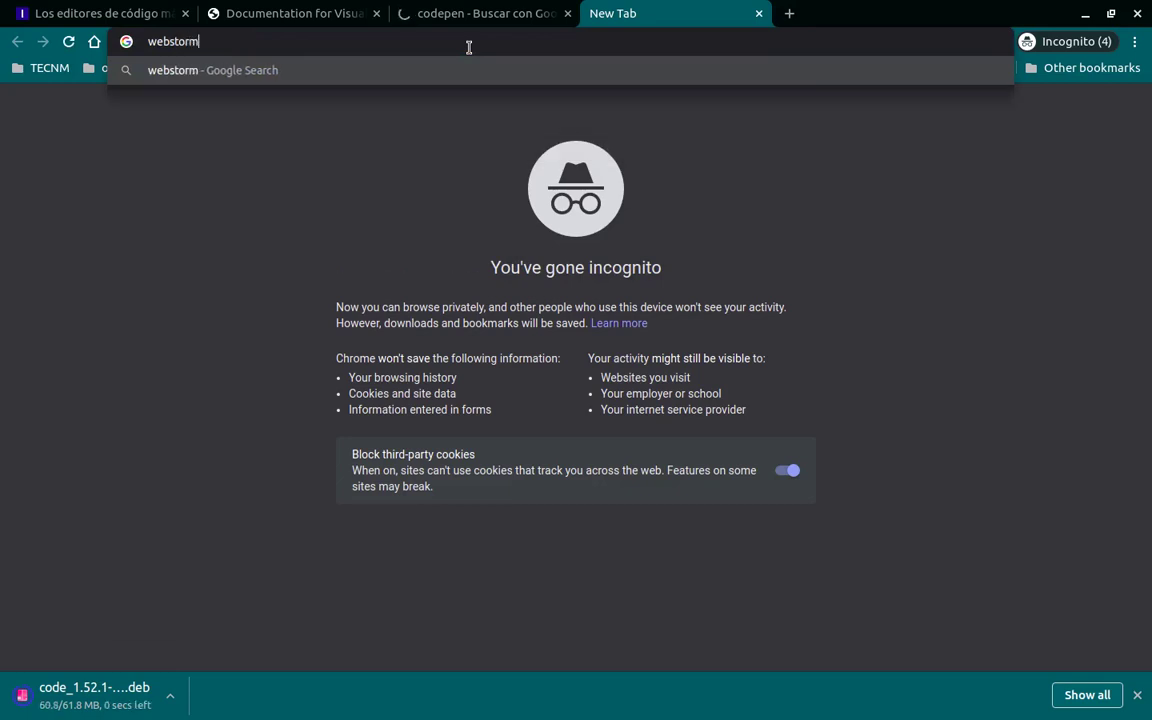
pyautogui.press('Return')
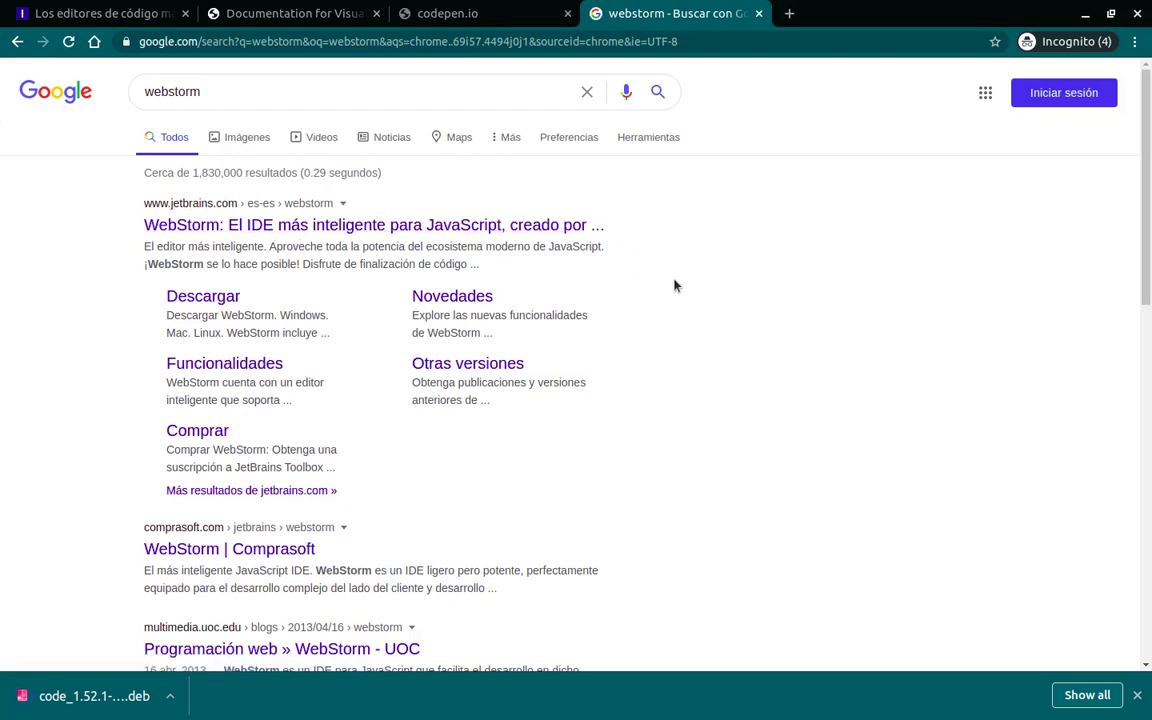
pyautogui.click(492, 229)
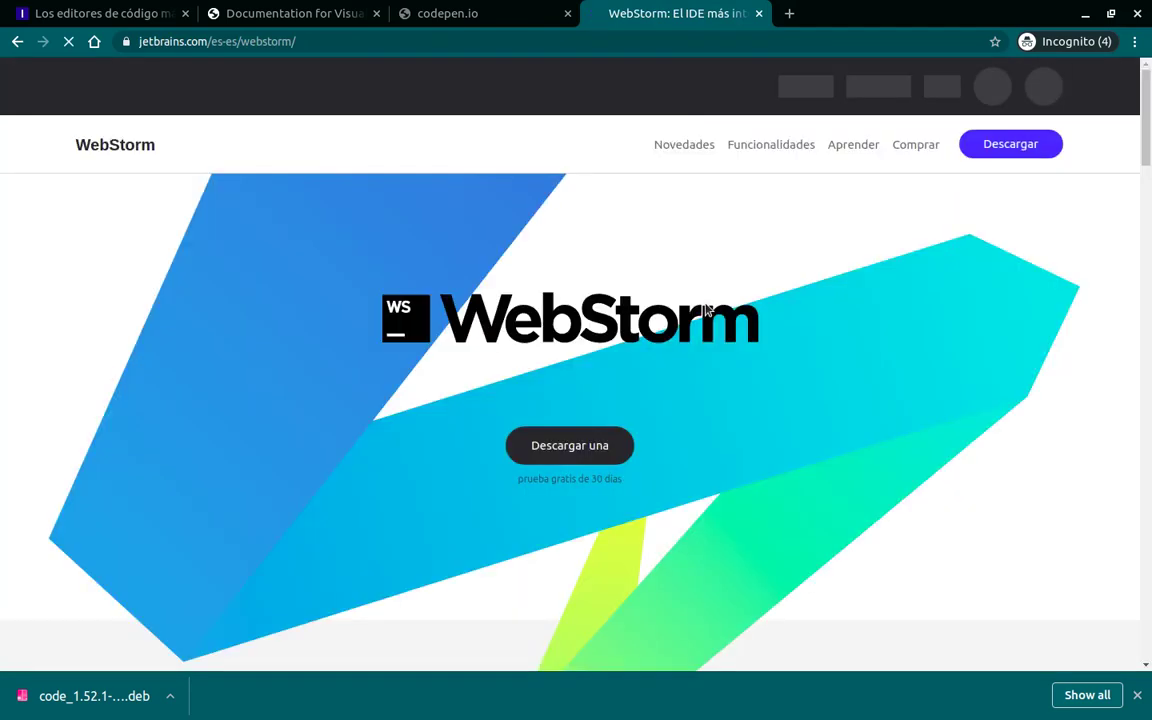
# - Accept the cookie and IP address consent notice on the WebStorm page
pyautogui.scroll(-1, 726, 341)
pyautogui.scroll(1, 726, 341)
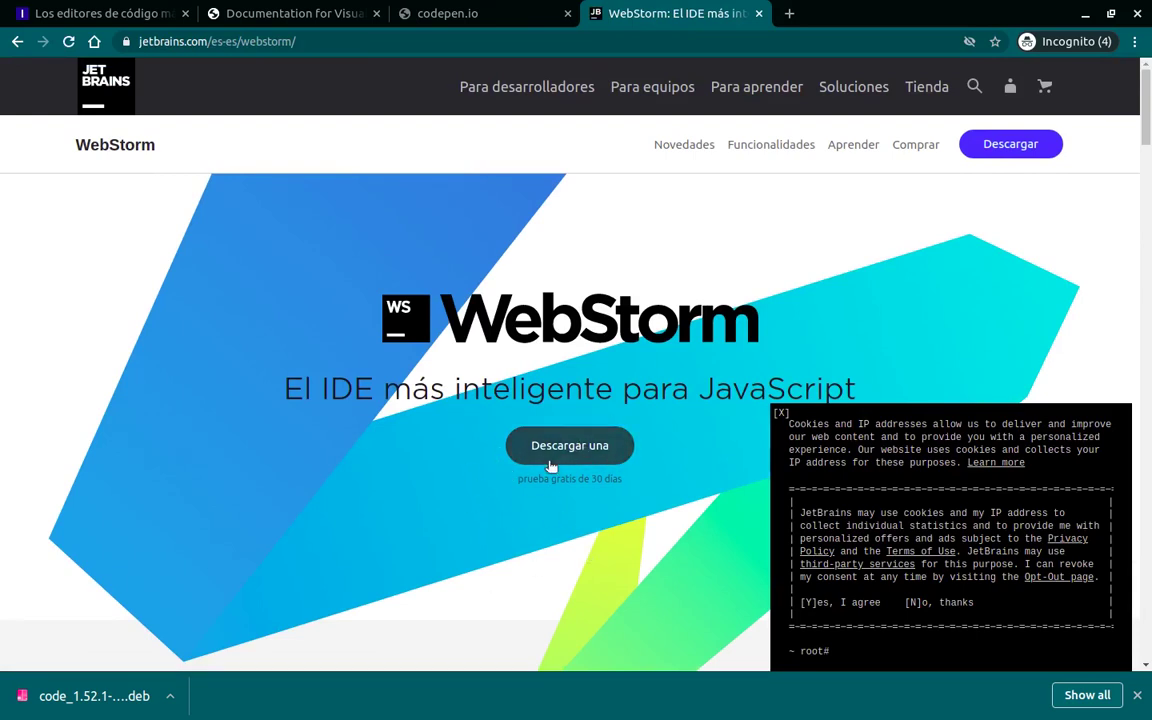
pyautogui.scroll(-4, 545, 546)
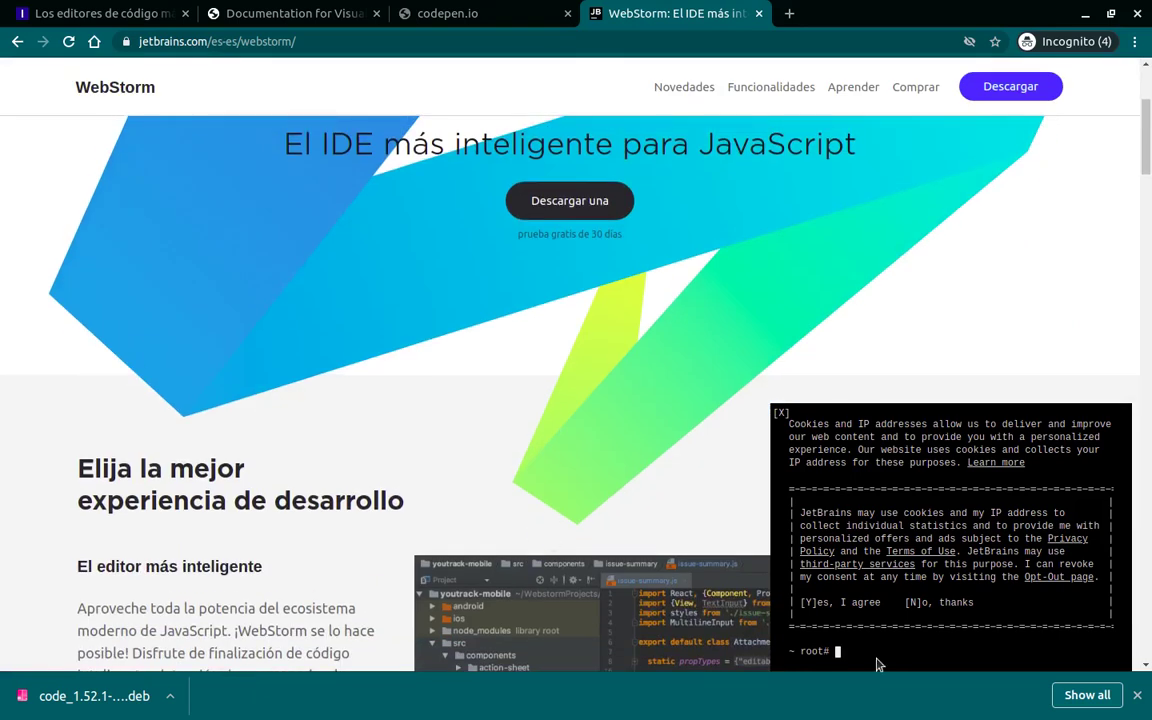
pyautogui.press('y')
# - Review the WebStorm page's "El editor más inteligente" description, highlighting the word "JavaScript"
pyautogui.scroll(-4, 502, 505)
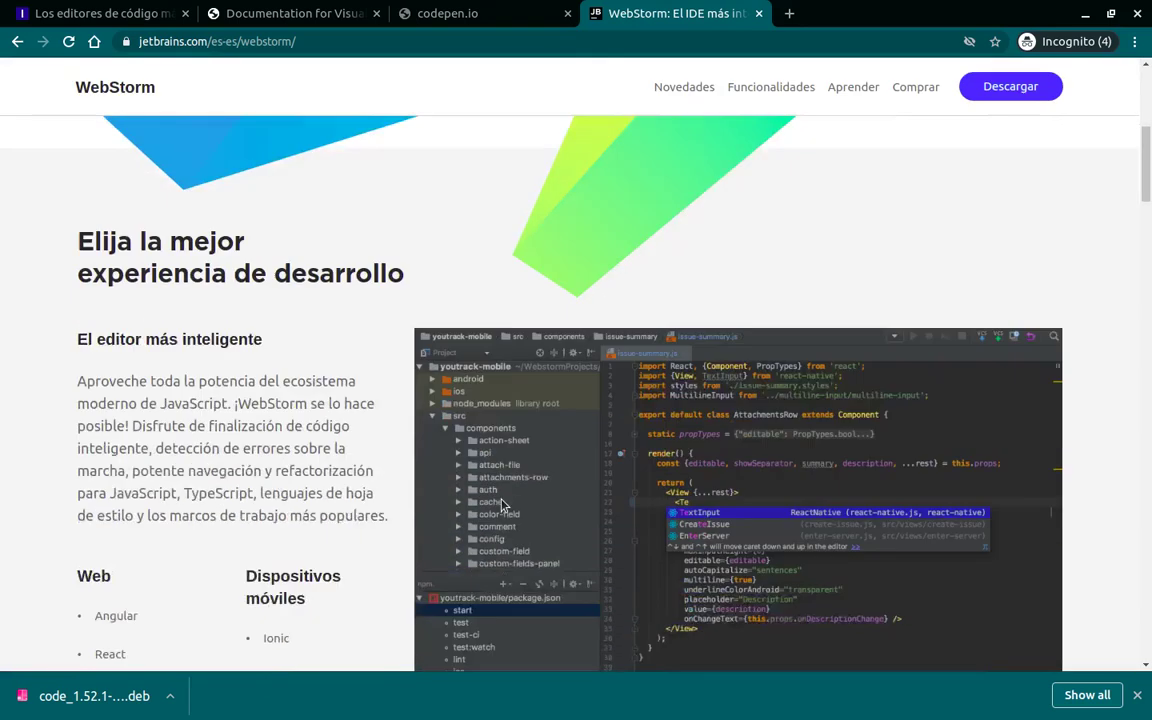
pyautogui.scroll(1, 502, 505)
pyautogui.scroll(-3, 502, 505)
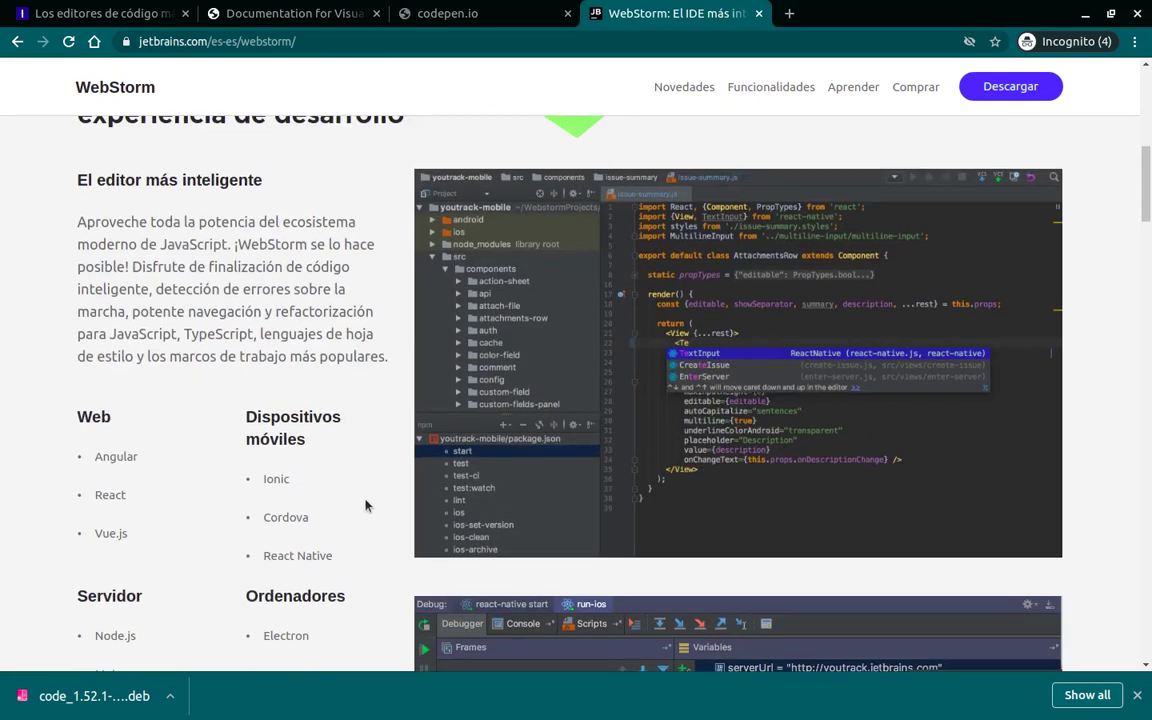
pyautogui.doubleClick(197, 247)
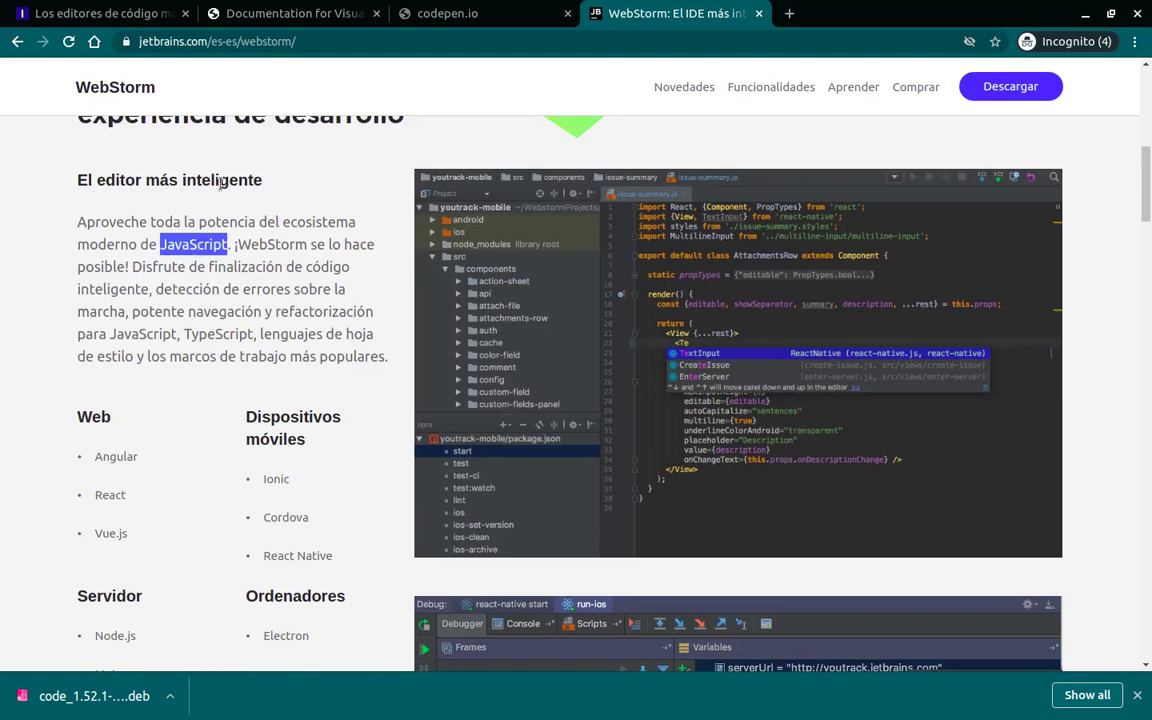
pyautogui.scroll(2, 245, 269)
pyautogui.scroll(4, 273, 305)
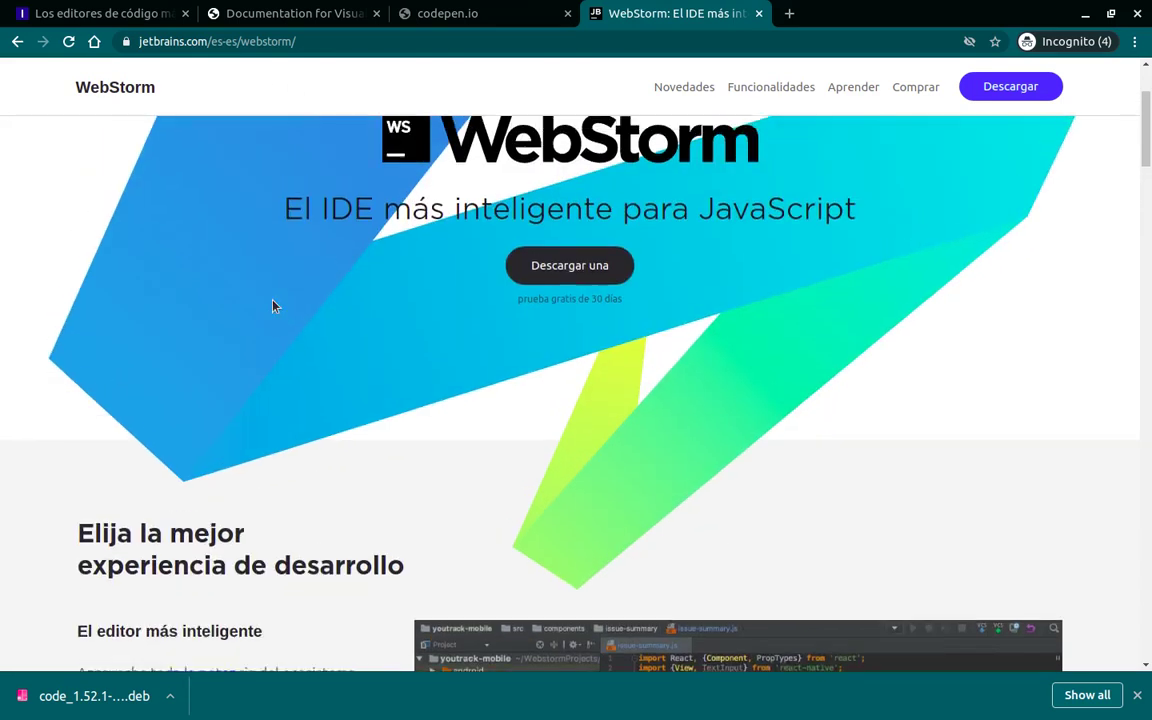
pyautogui.scroll(-2, 273, 305)
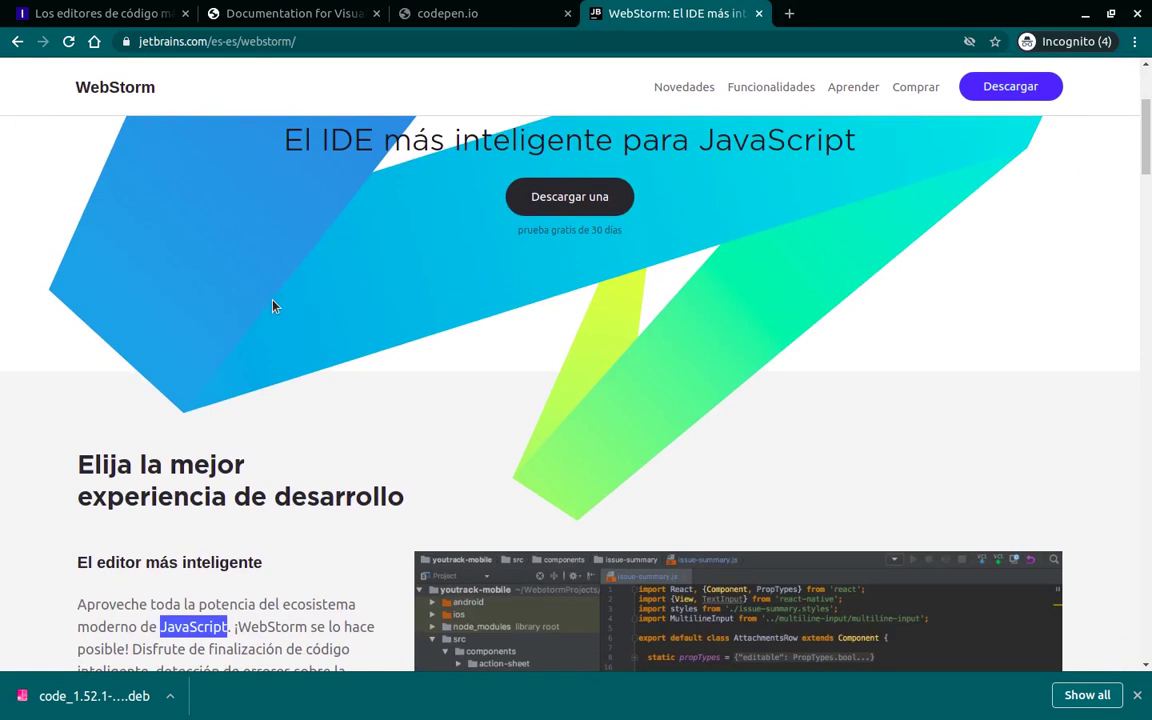
# - Examine the web, mobile, server and desktop frameworks listed on the WebStorm page
pyautogui.scroll(-4, 273, 307)
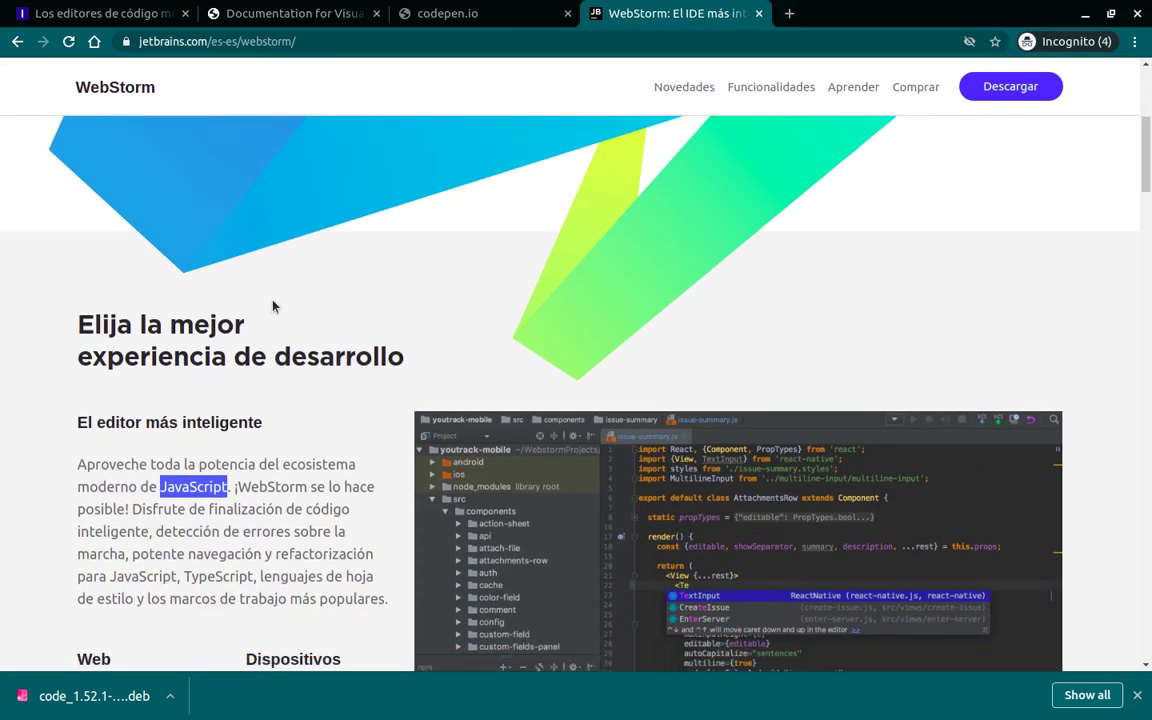
pyautogui.scroll(-8, 271, 300)
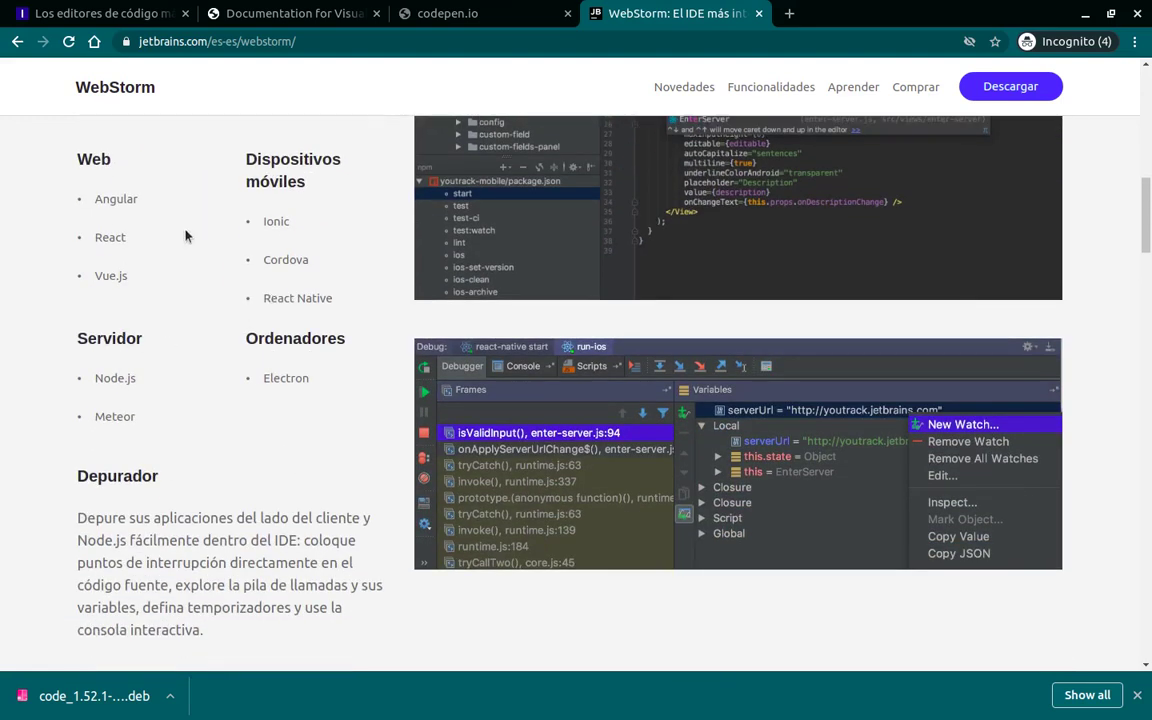
pyautogui.scroll(-1, 108, 216)
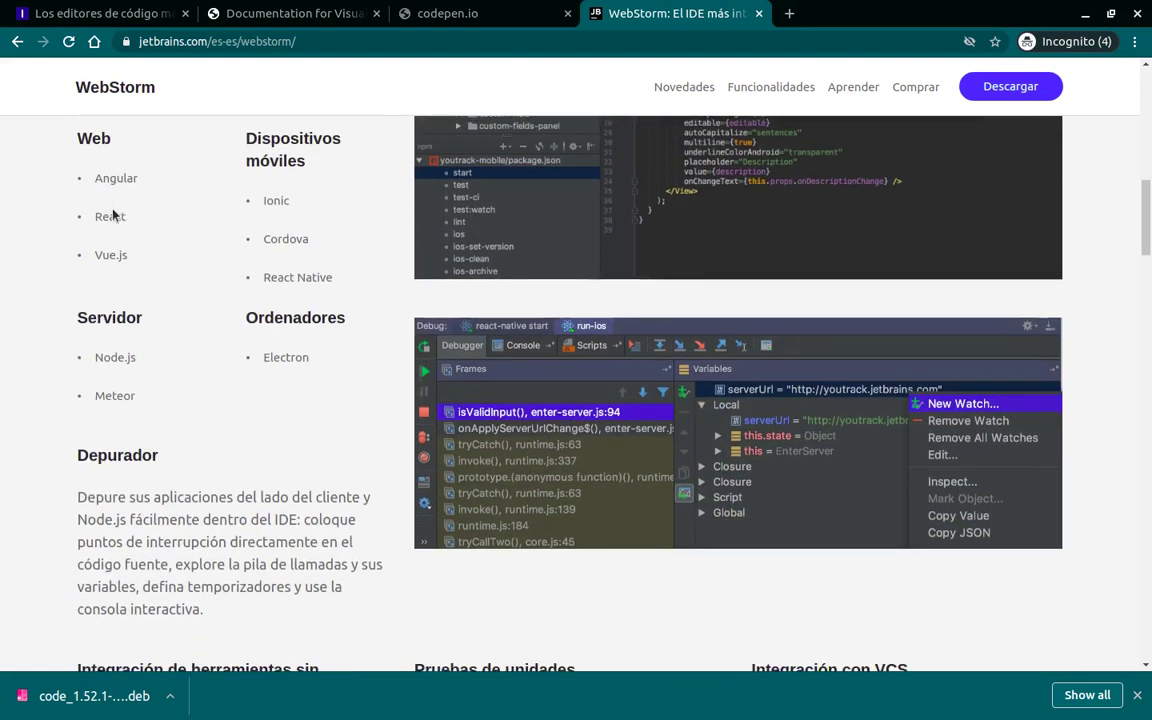
pyautogui.scroll(3, 110, 215)
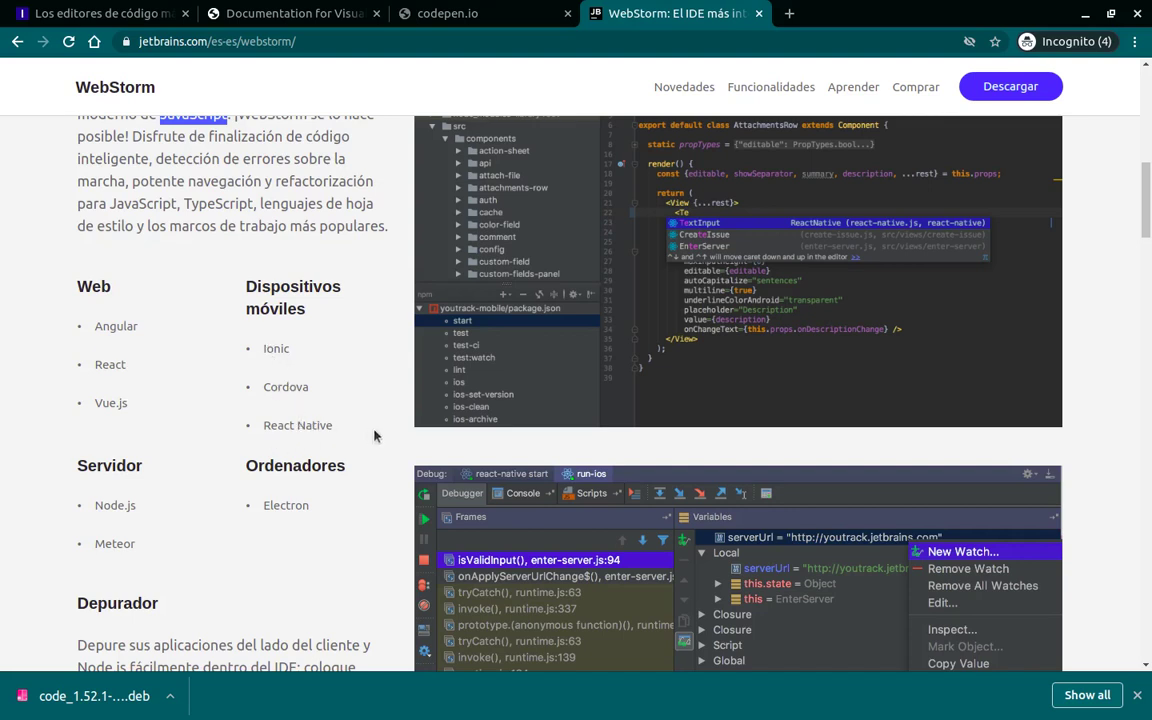
pyautogui.scroll(-1, 137, 525)
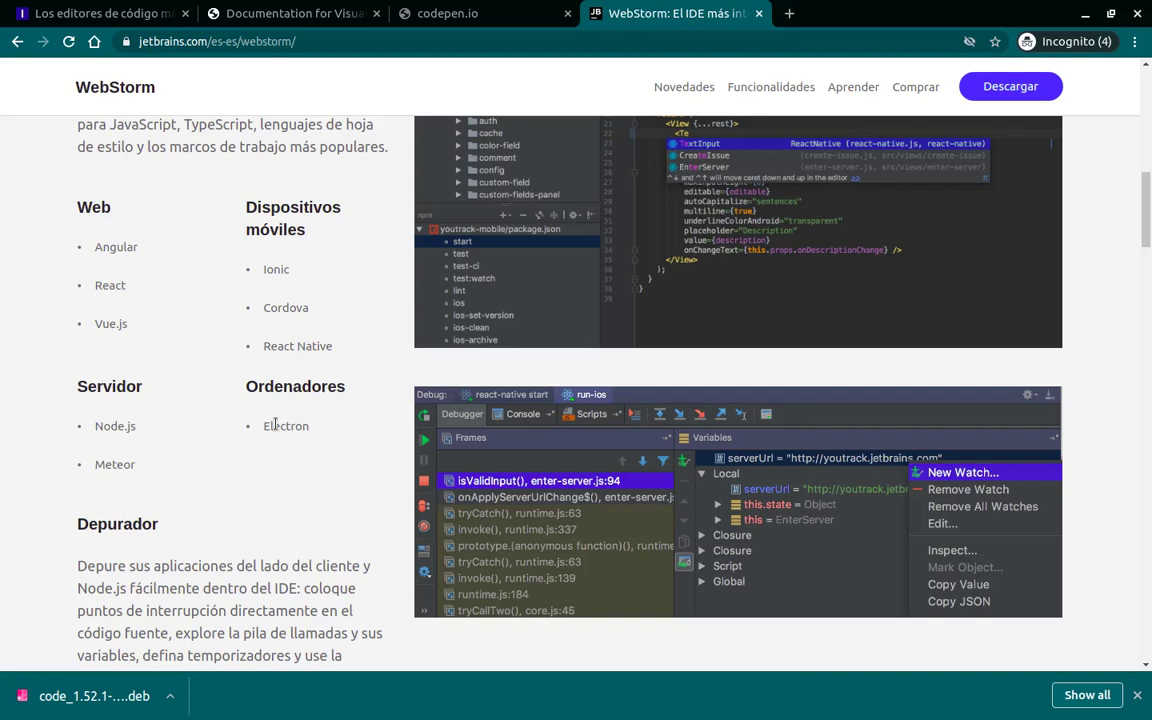
pyautogui.scroll(3, 275, 425)
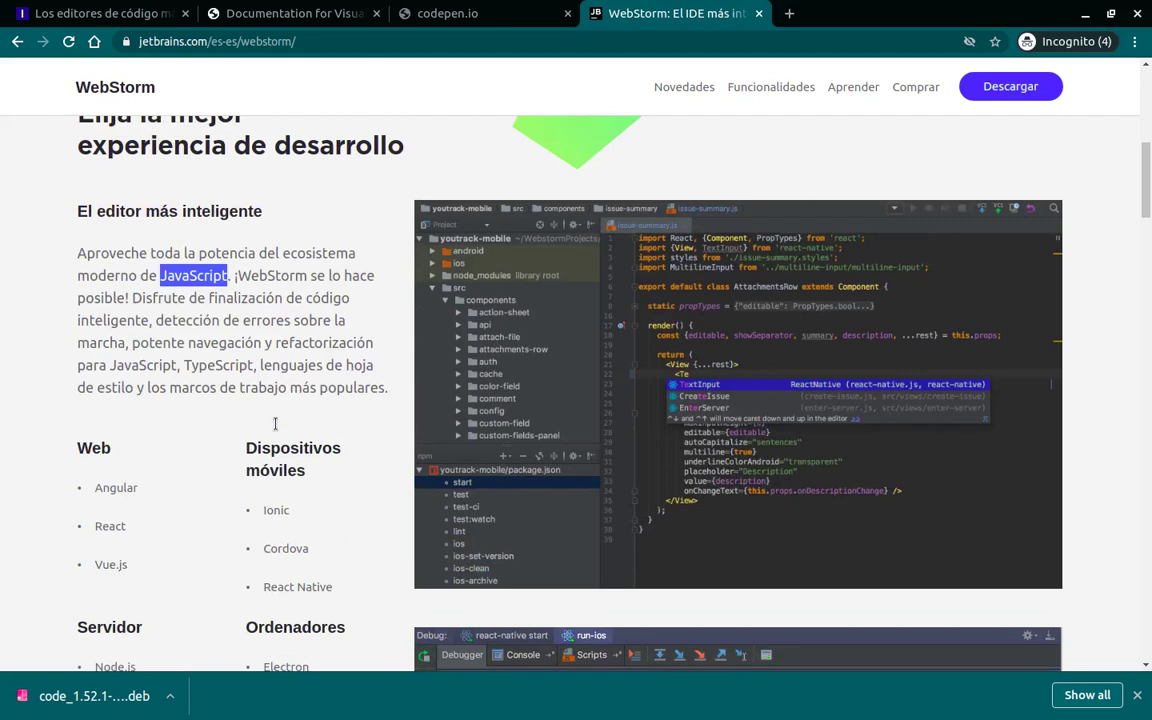
pyautogui.click(260, 256)
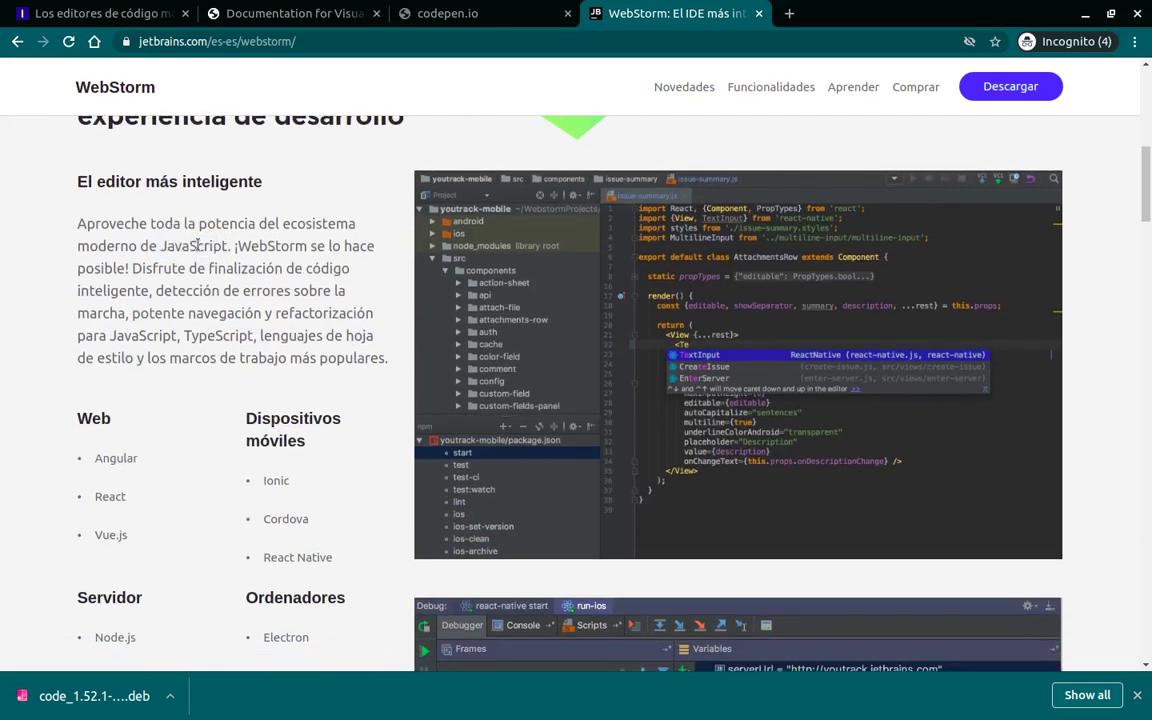
pyautogui.scroll(8, 197, 245)
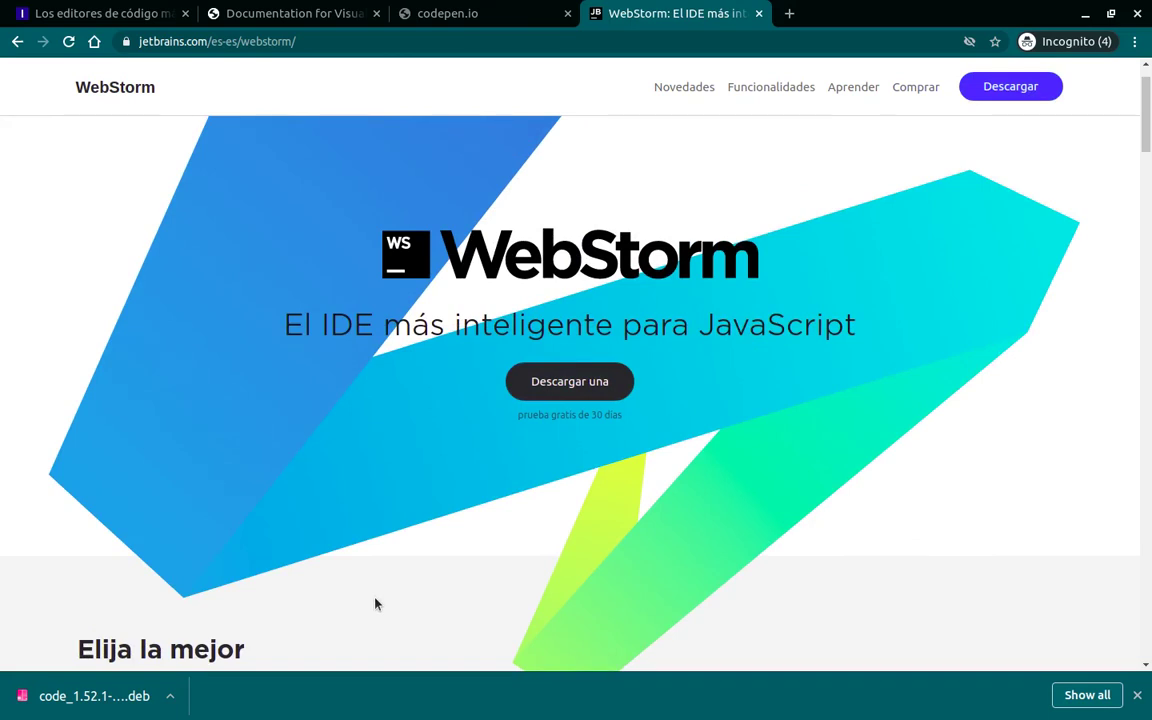
# - Switch to a new terminal window, maximize it and enlarge its text
pyautogui.click(728, 193)
pyautogui.hotkey('ctrl', 'alt', 't')
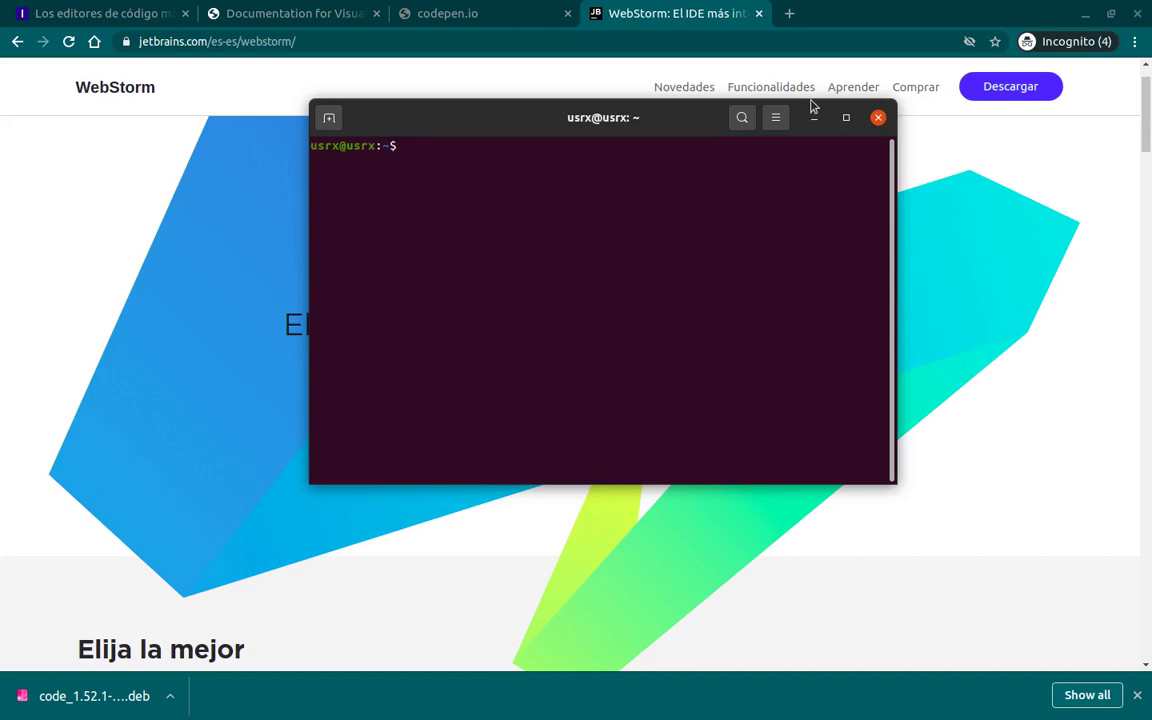
pyautogui.click(846, 117)
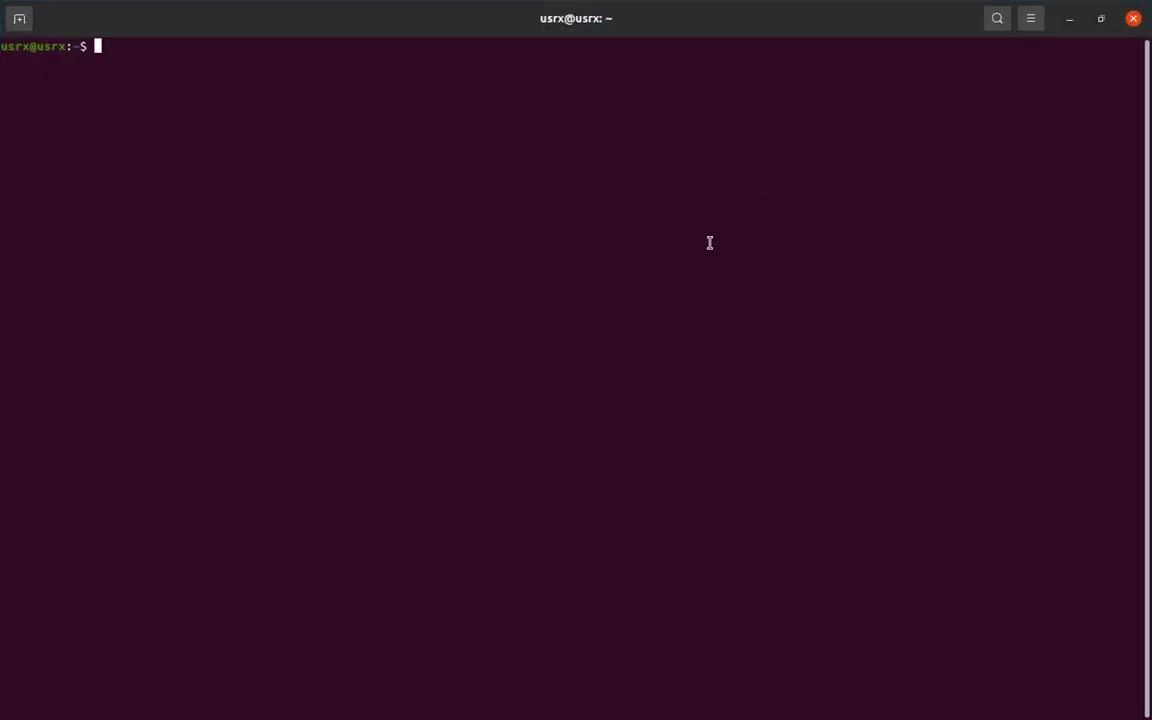
pyautogui.hotkey('ctrl', '+')
pyautogui.hotkey('ctrl', '+')
# - Change the terminal's working directory to Downloads with "cd Downloads/"
pyautogui.write('cd Dow')
pyautogui.press('Tab')
pyautogui.press('Return')
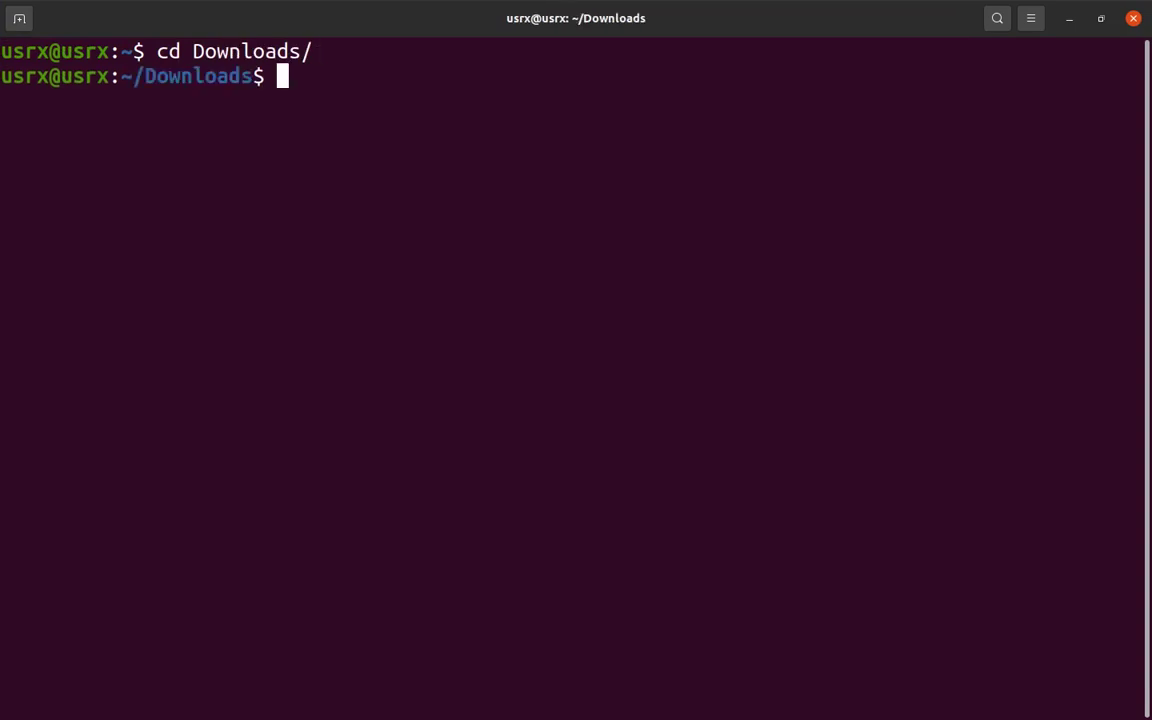
pyautogui.write('ls')
pyautogui.press('Return')
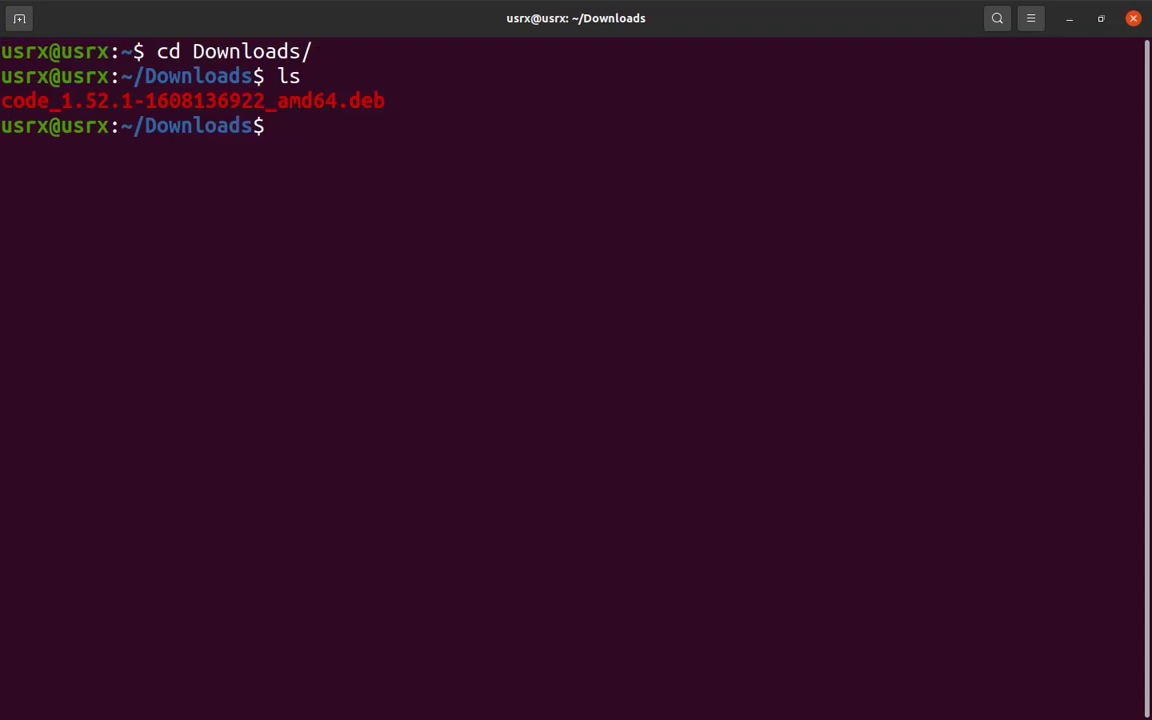
pyautogui.write('sudo')
pyautogui.moveTo(393, 103); pyautogui.dragTo(227, 108)
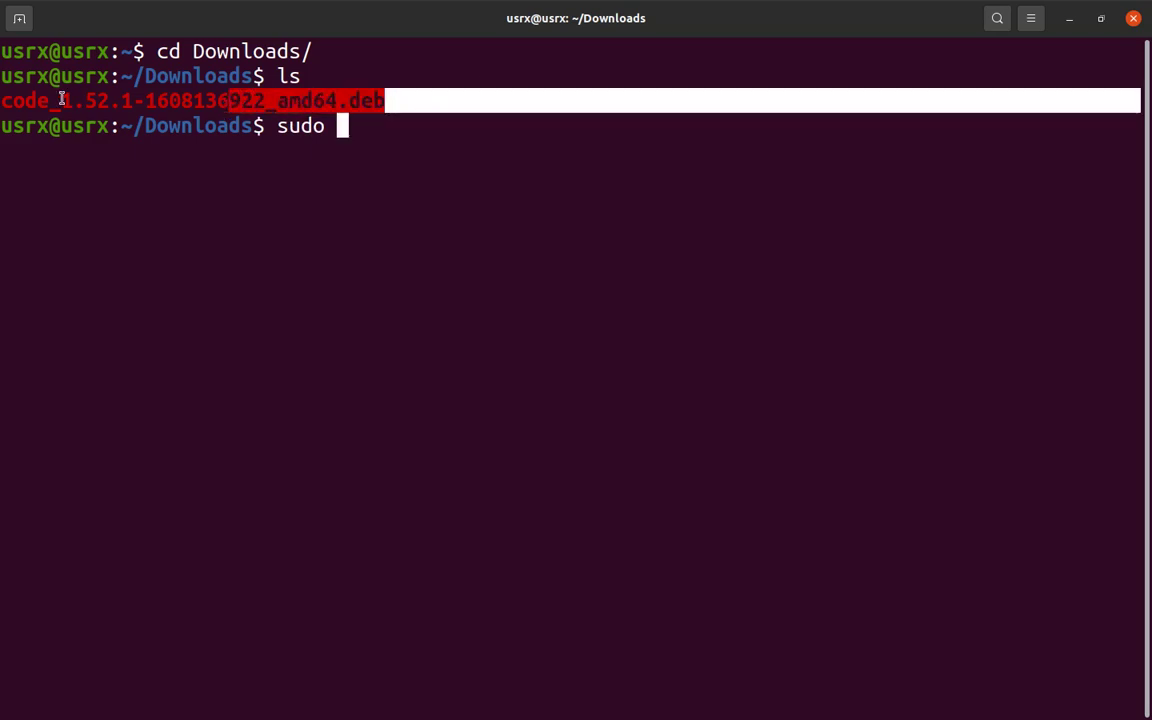
pyautogui.click(345, 123)
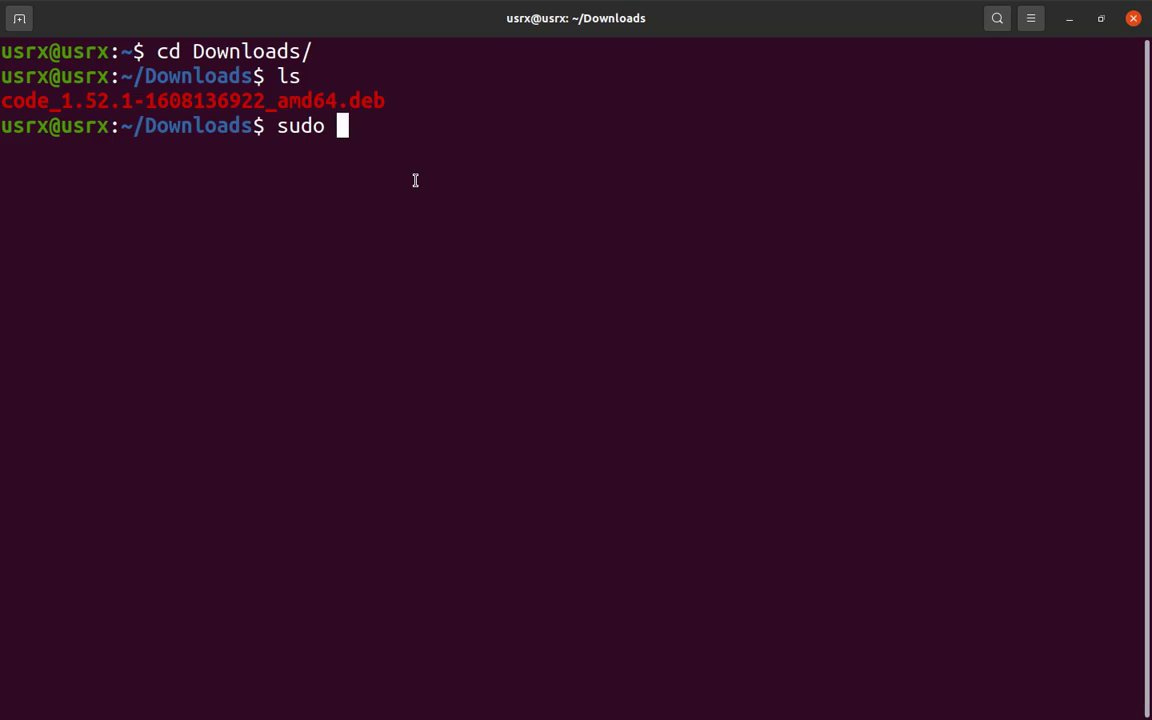
pyautogui.write('dpkg -i ')
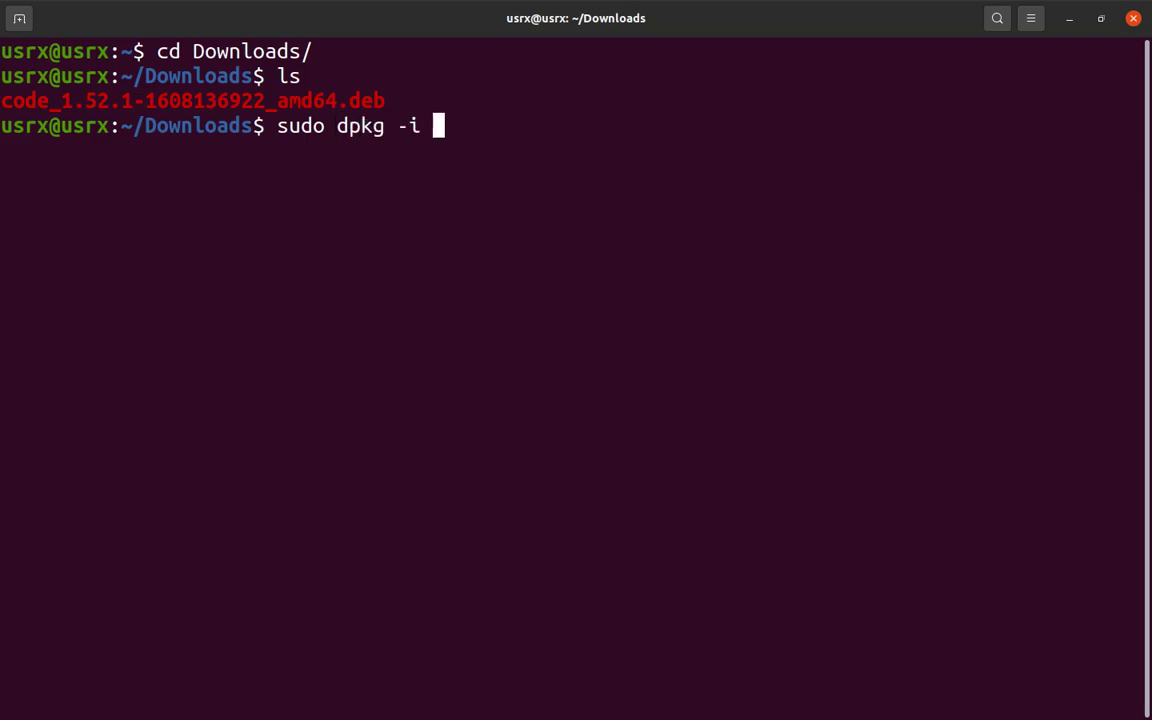
pyautogui.write('code')
pyautogui.press('BackSpace')
pyautogui.write('e')
pyautogui.press('Tab')
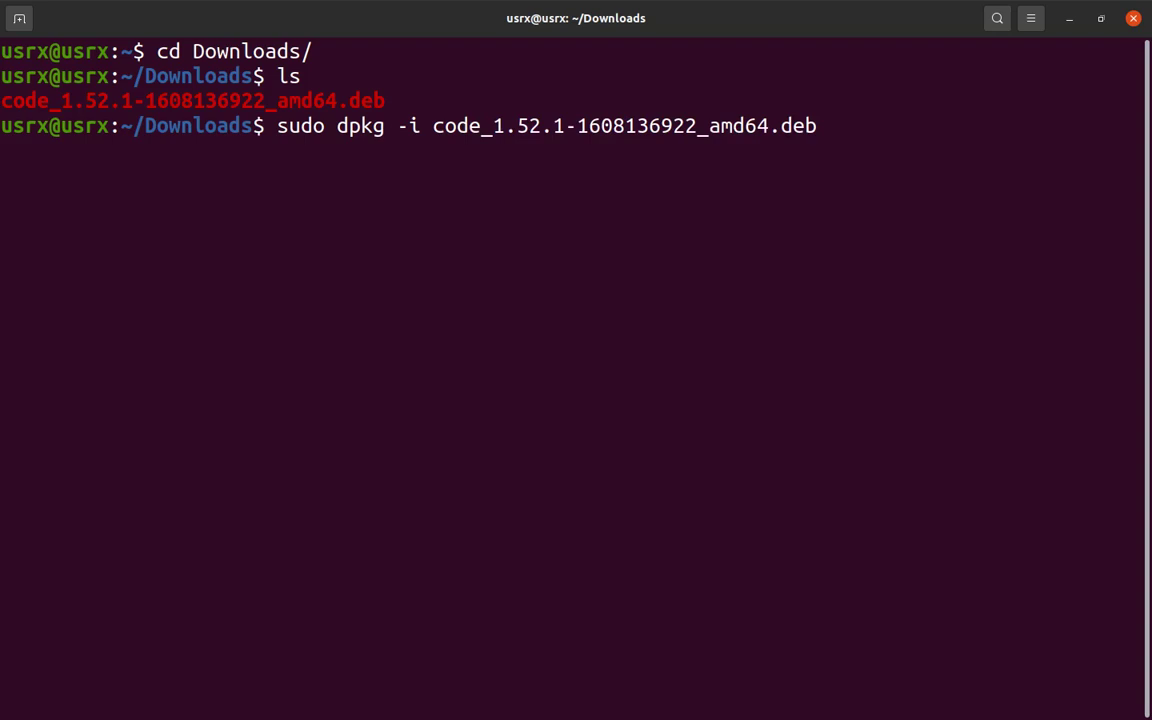
pyautogui.press('Return')
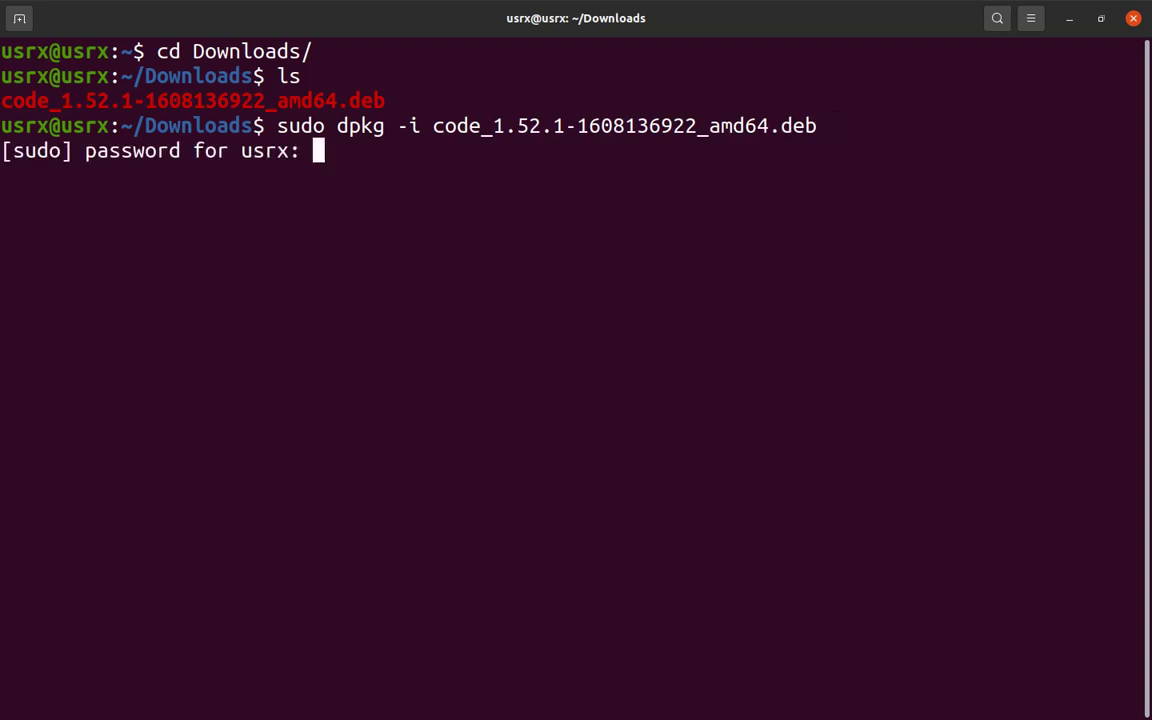
pyautogui.press('Return')
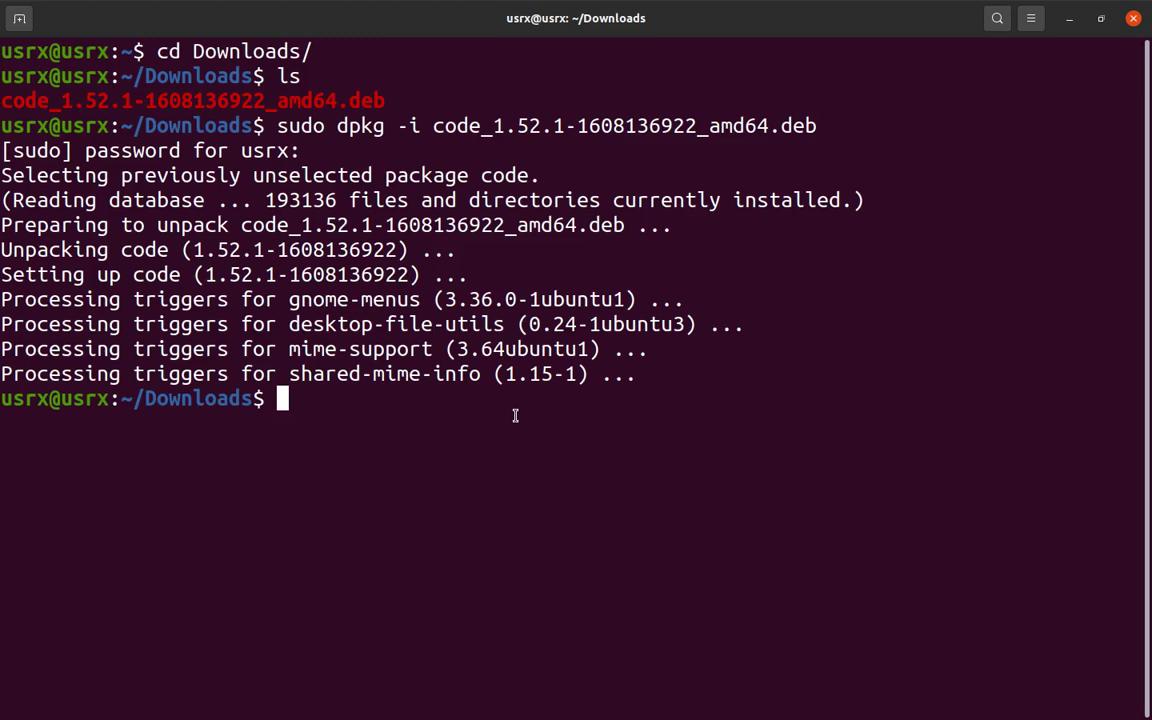
# - Launch Visual Studio Code in a maximized window and dismiss the usage-data collection notice
pyautogui.press('super')
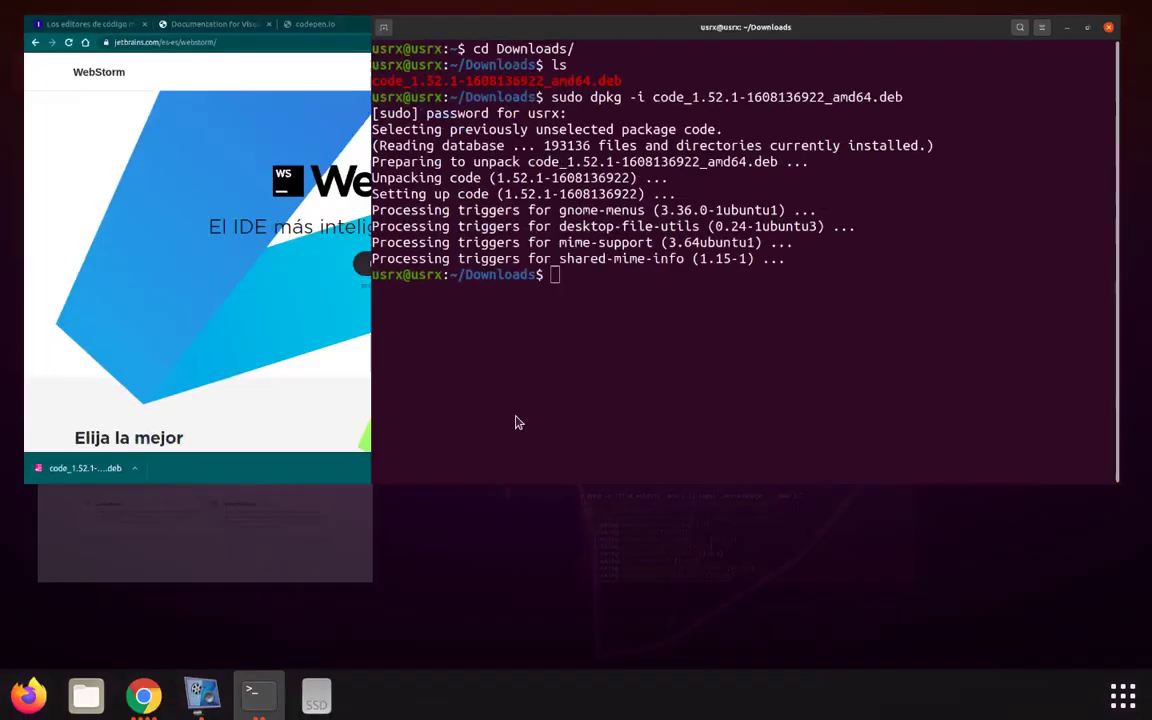
pyautogui.press('super')
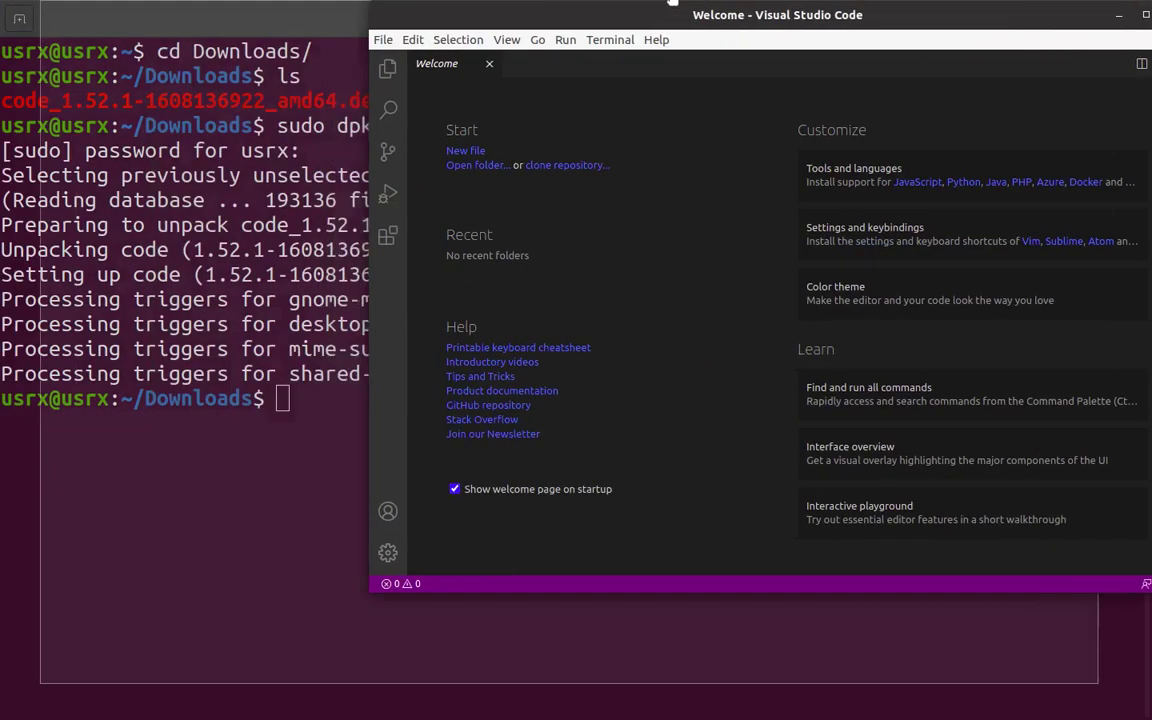
pyautogui.moveTo(672, 8); pyautogui.dragTo(570, 4)
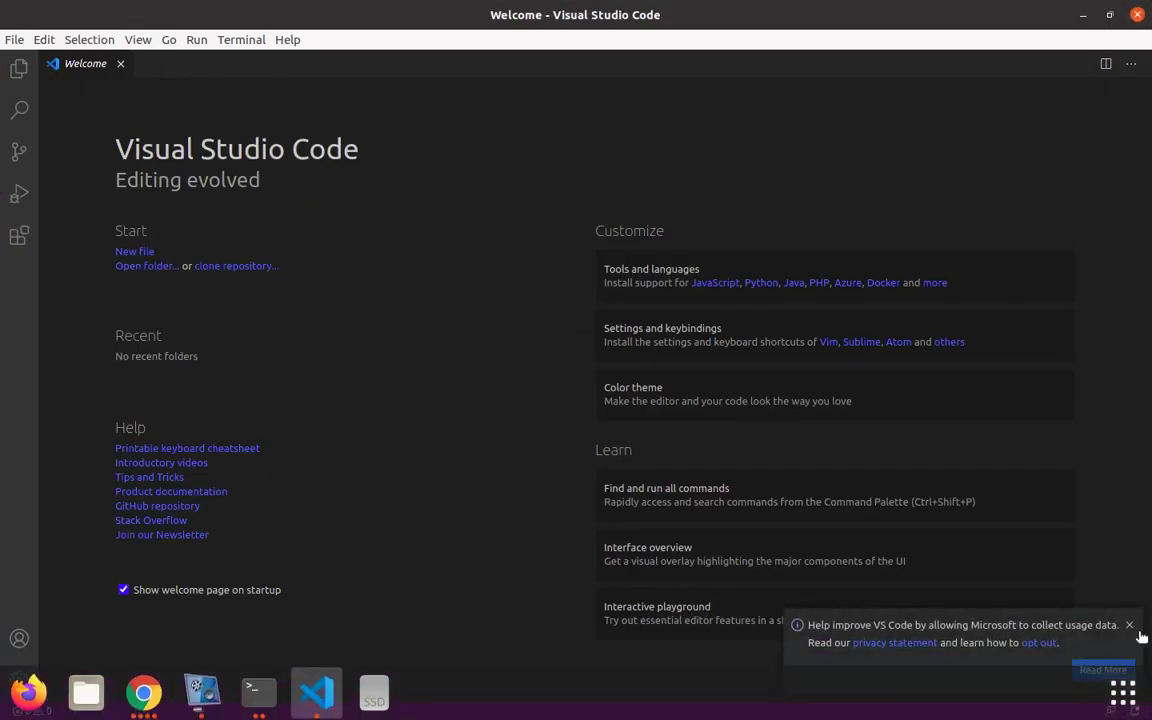
pyautogui.click(1130, 626)
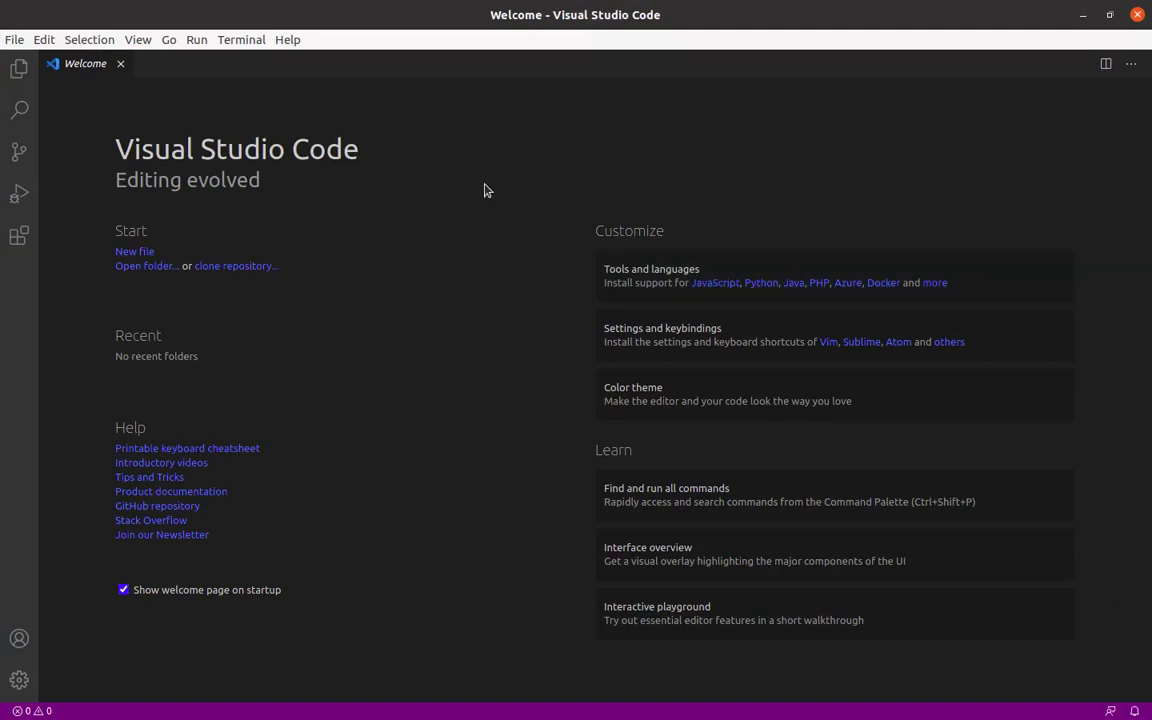
# - Close the Welcome page and open it again
pyautogui.click(116, 63)
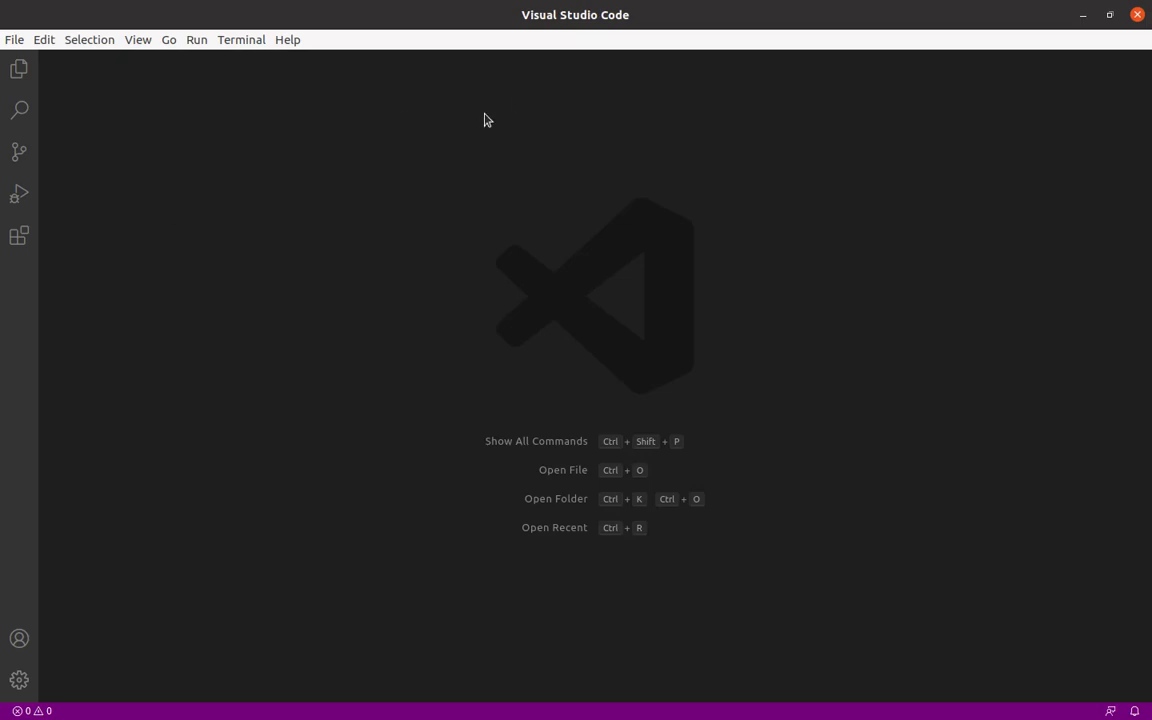
pyautogui.click(288, 41)
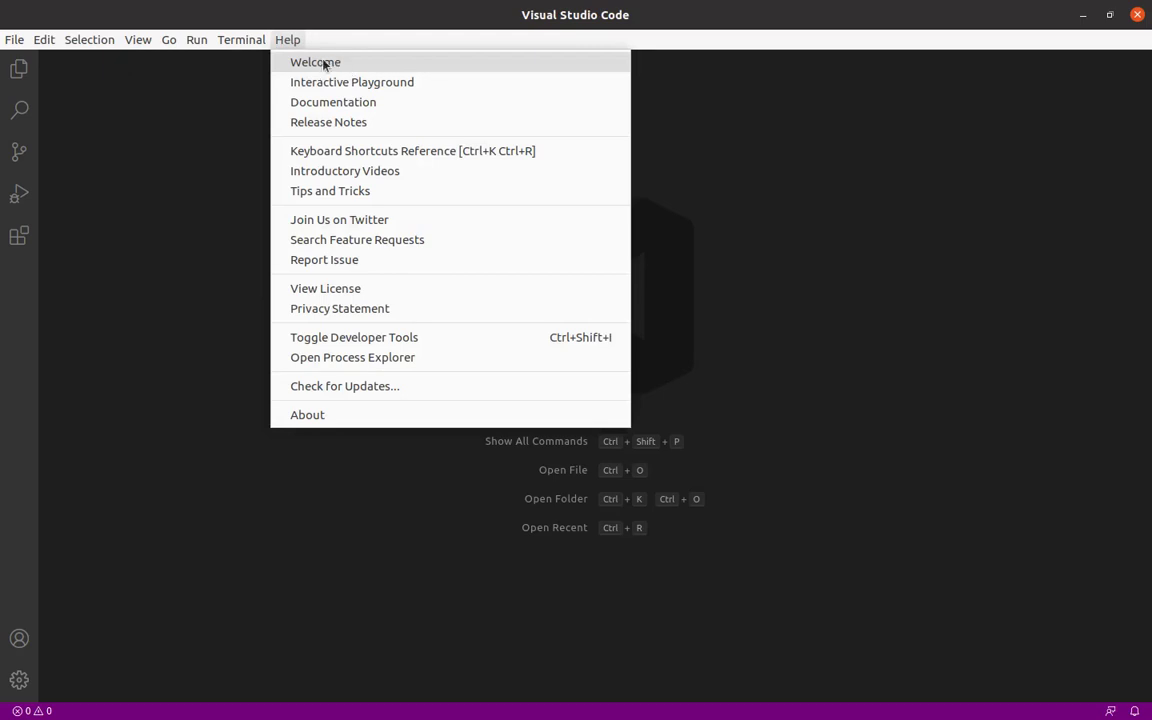
pyautogui.click(324, 64)
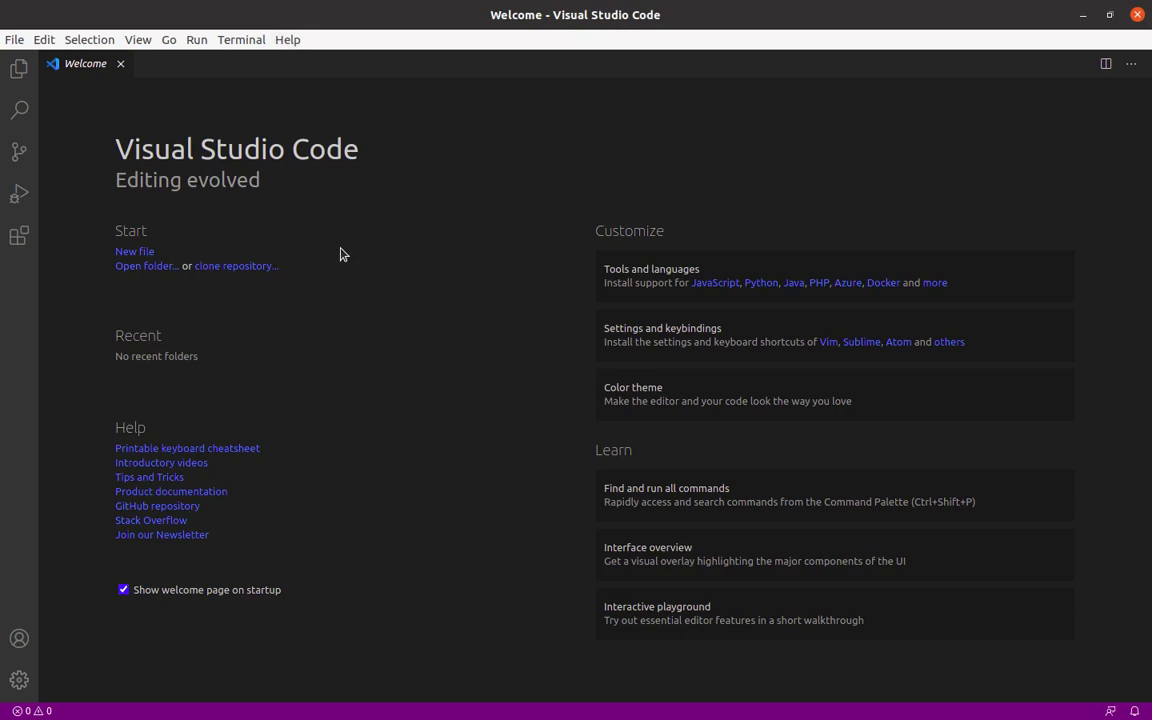
# - Install the additional JavaScript support offered on the Welcome page and show the installed extensions
pyautogui.click(722, 286)
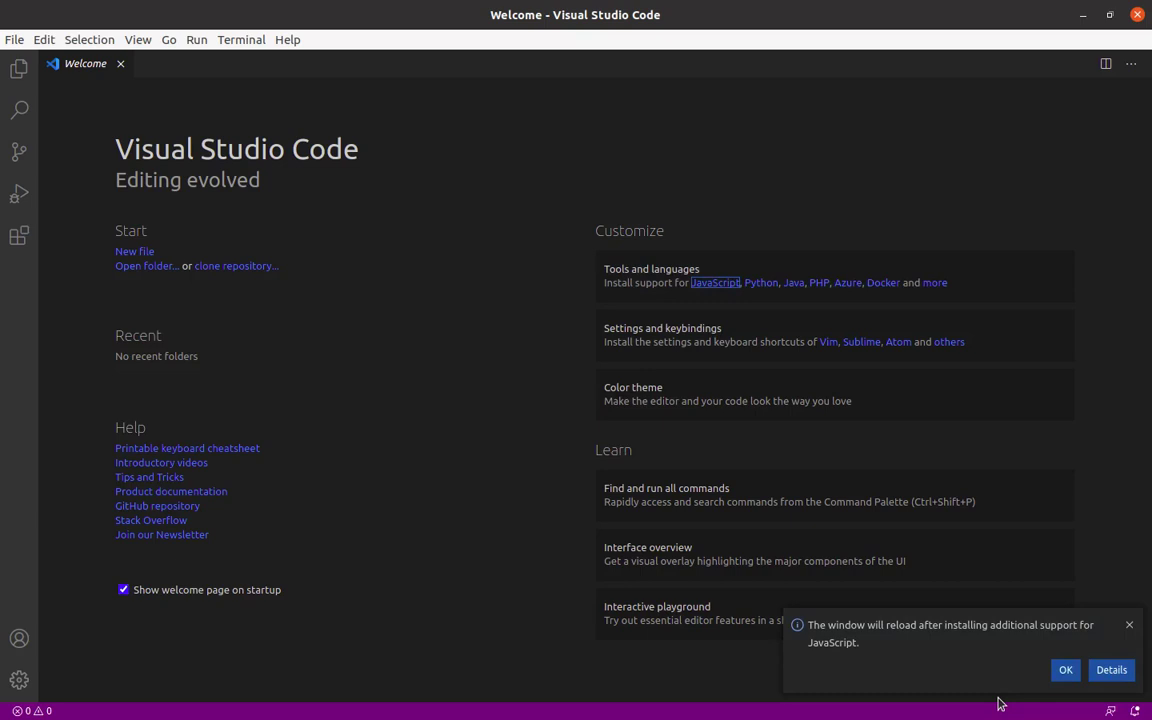
pyautogui.click(1063, 679)
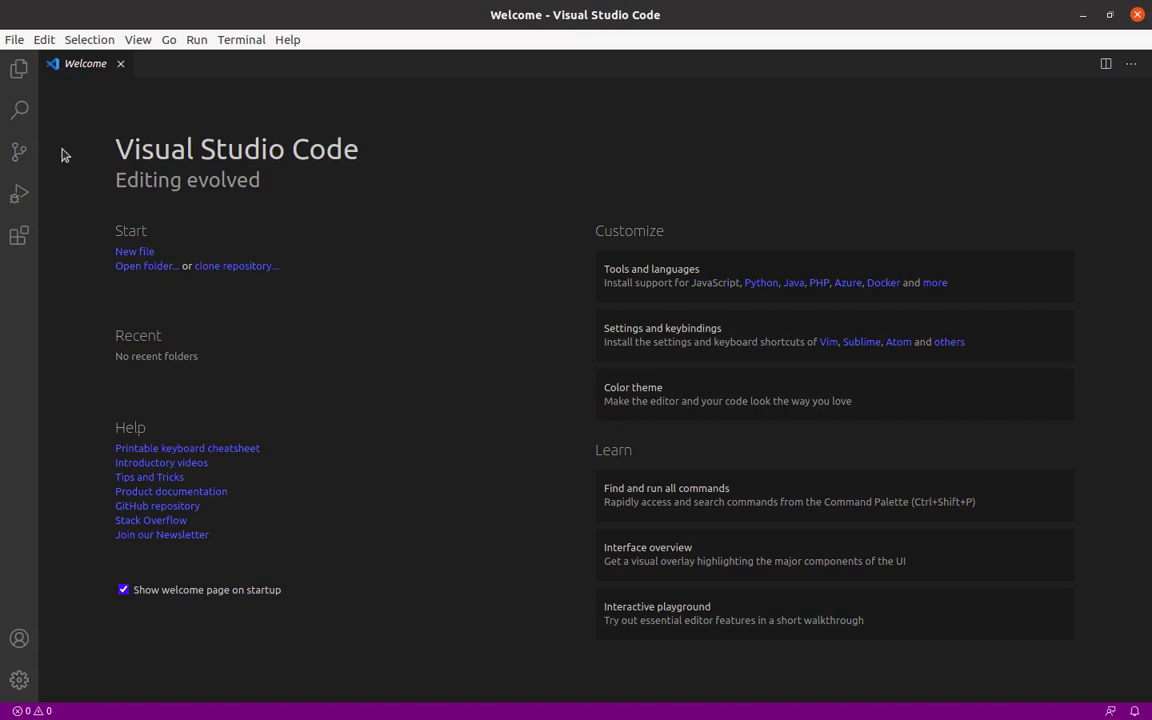
pyautogui.click(20, 234)
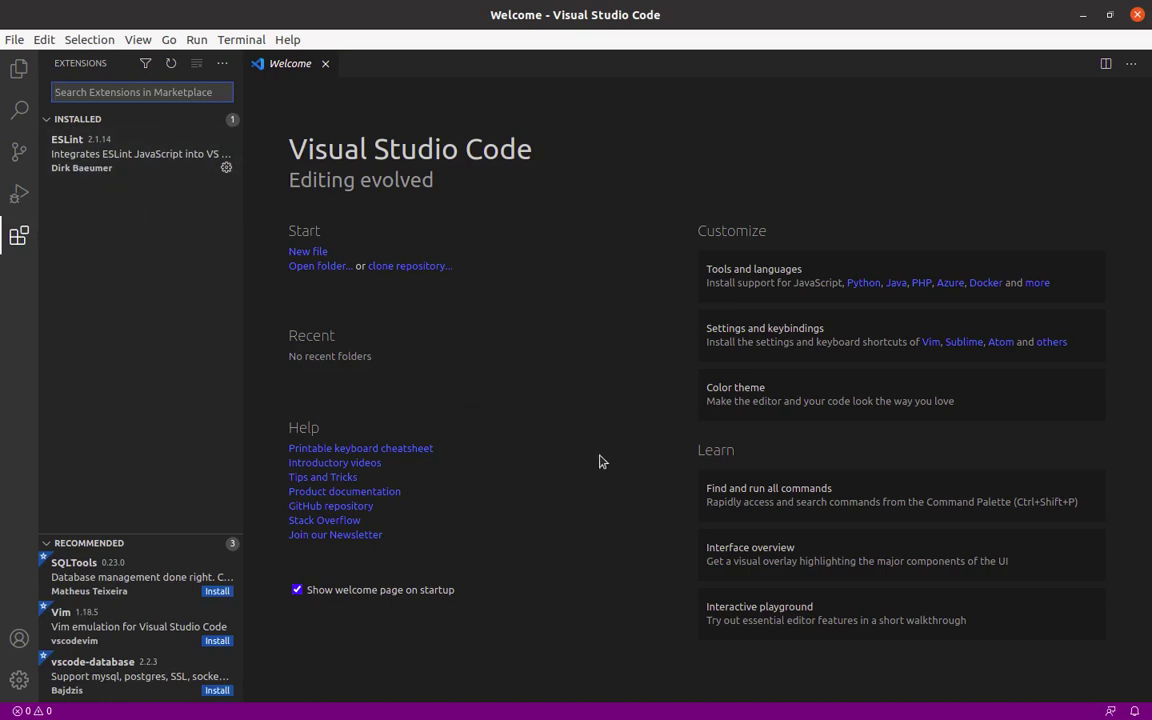
pyautogui.click(543, 414)
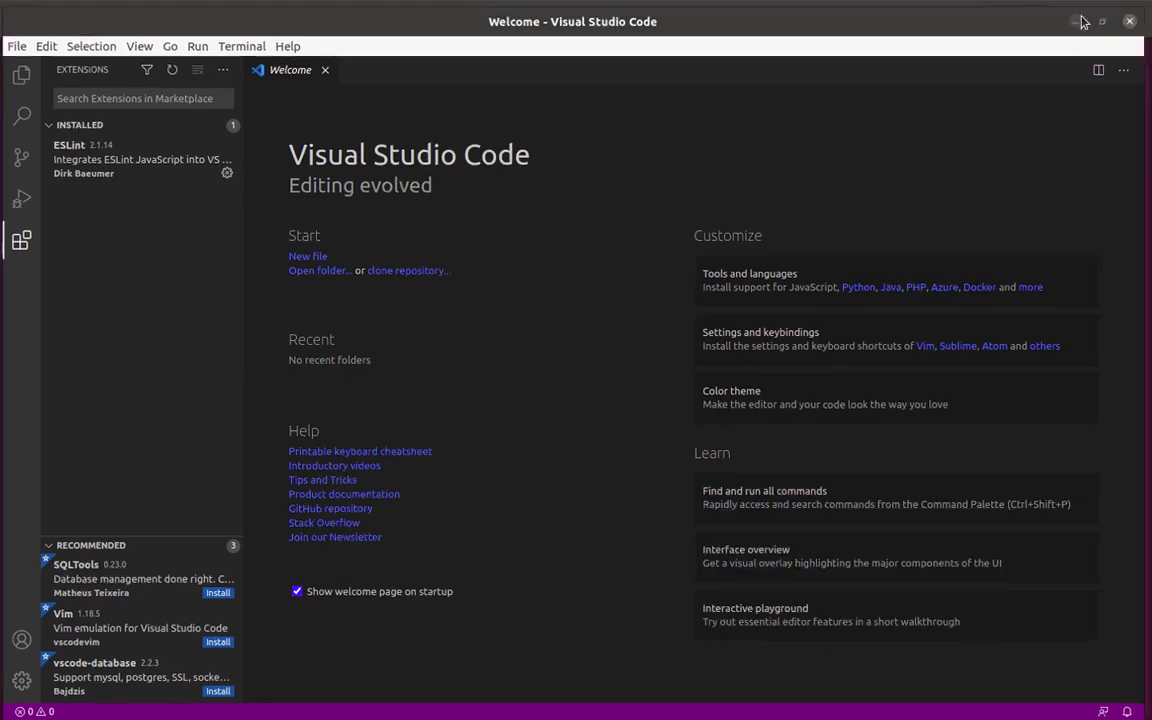
# - Minimize Visual Studio Code to return to the terminal and clear its output with "clear"
pyautogui.click(1082, 18)
pyautogui.write('clear')
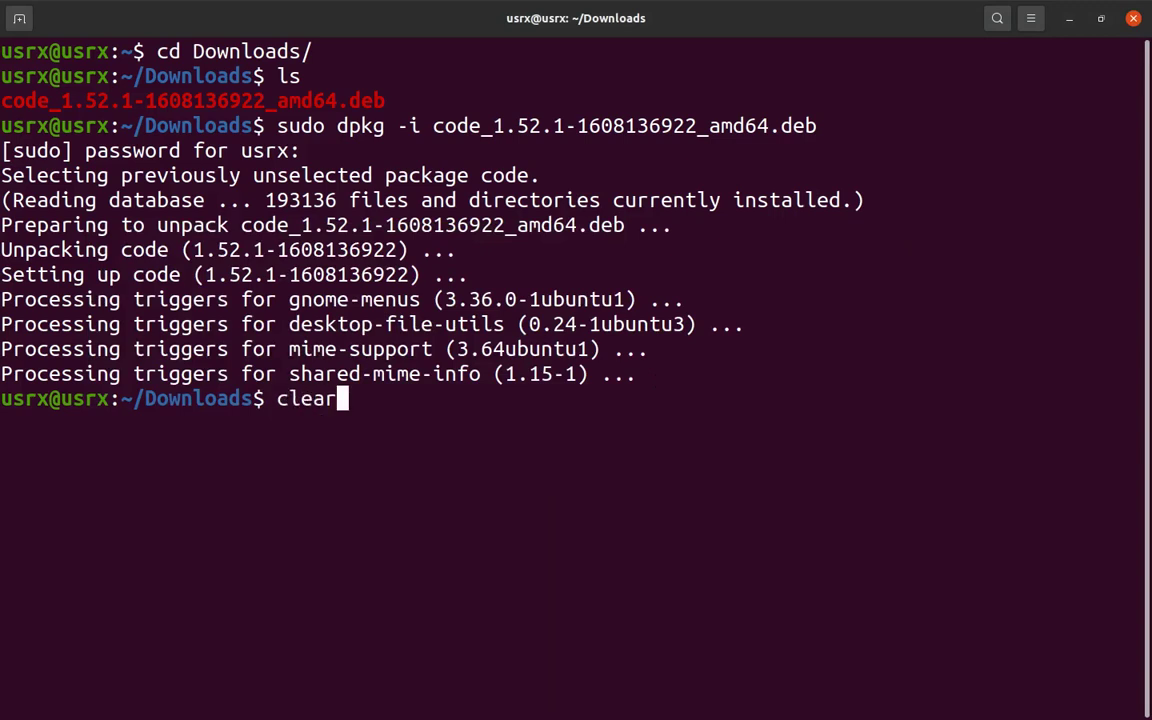
pyautogui.press('Return')
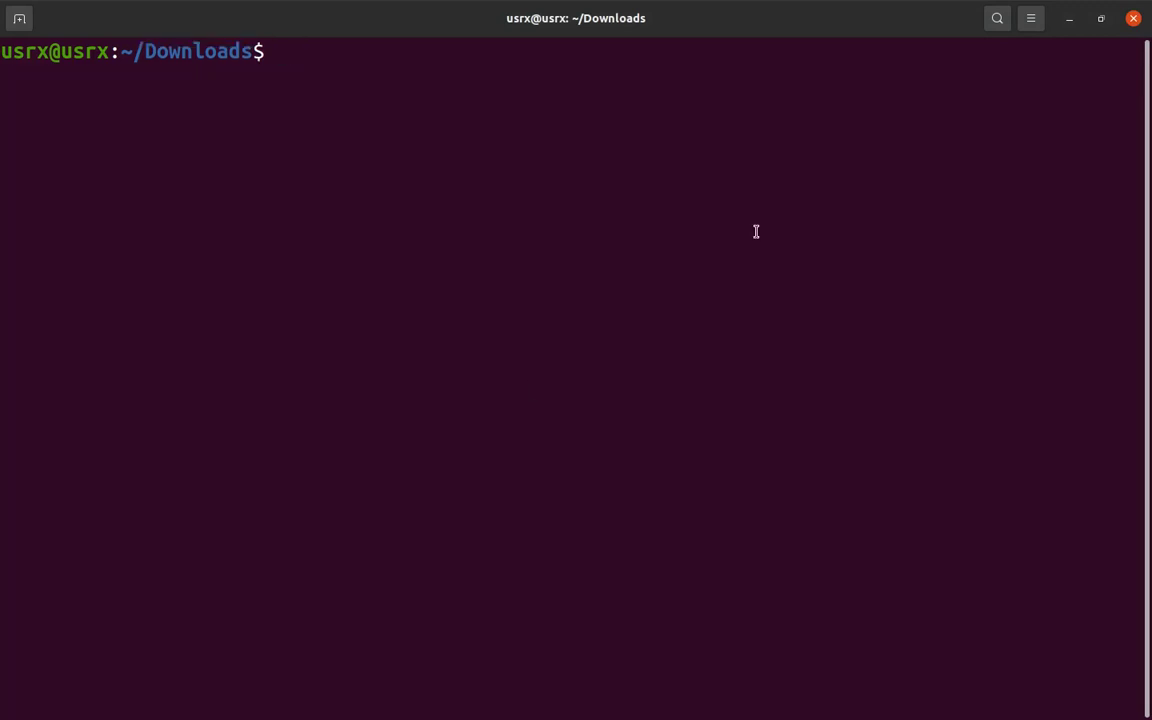
# - Minimize the terminal to return to Chrome and search the web for "sublime text" in a new tab
pyautogui.moveTo(957, 15); pyautogui.dragTo(865, 8)
pyautogui.click(1070, 22)
pyautogui.click(789, 14)
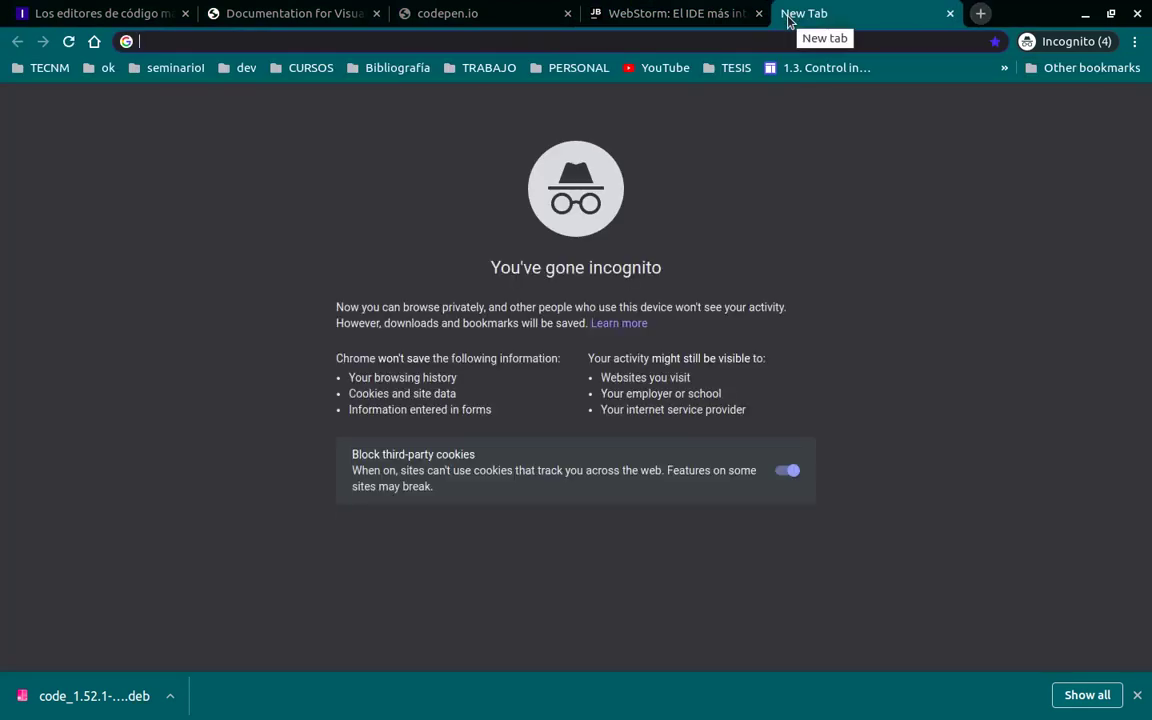
pyautogui.write('sublime')
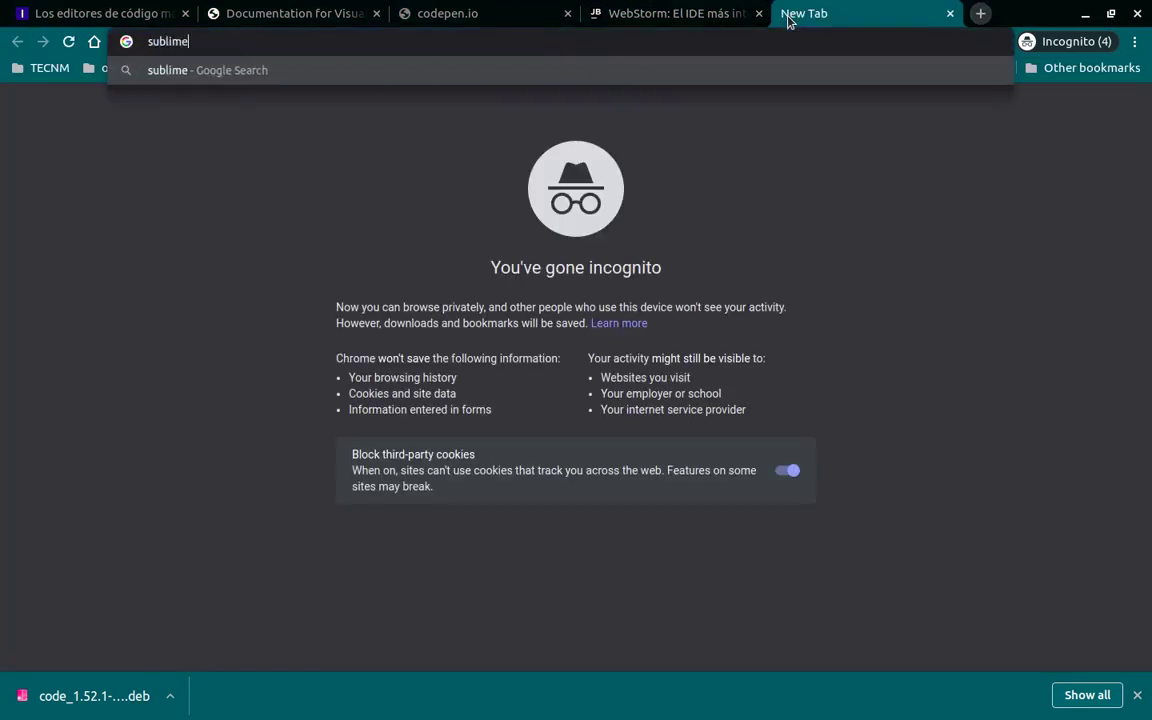
pyautogui.write(' text')
pyautogui.press('Return')
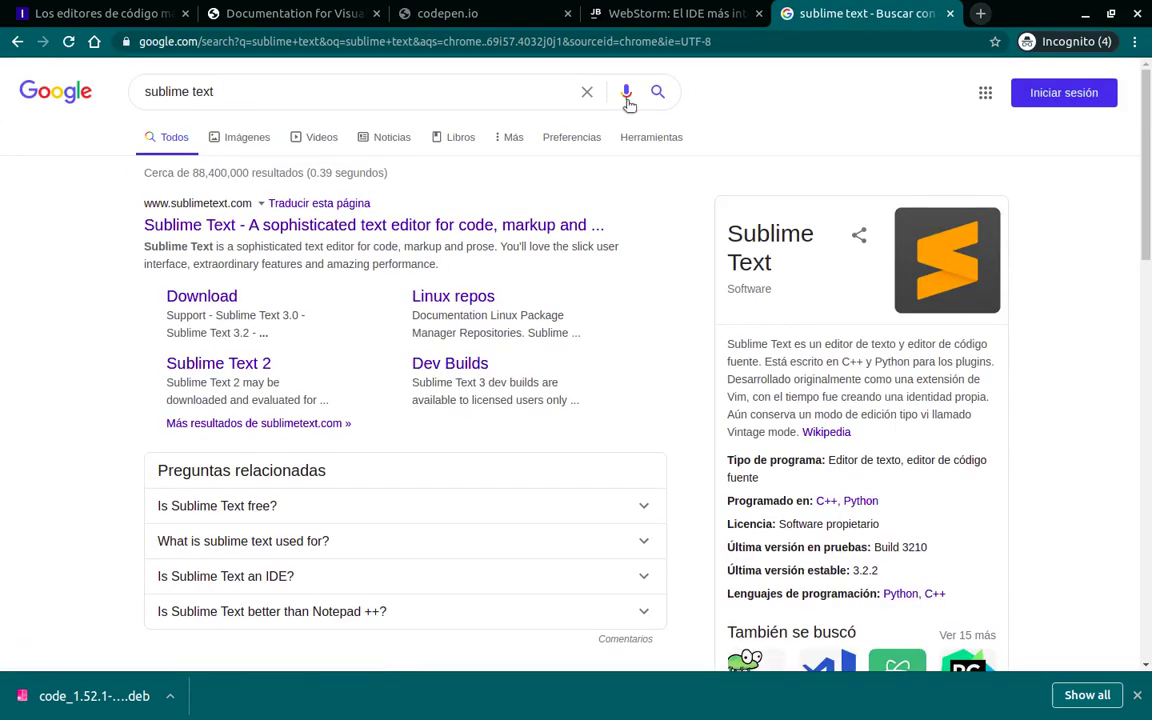
# - Open the official sublimetext.com site from the search results and examine the editor's feature demo on its home page
pyautogui.click(535, 228)
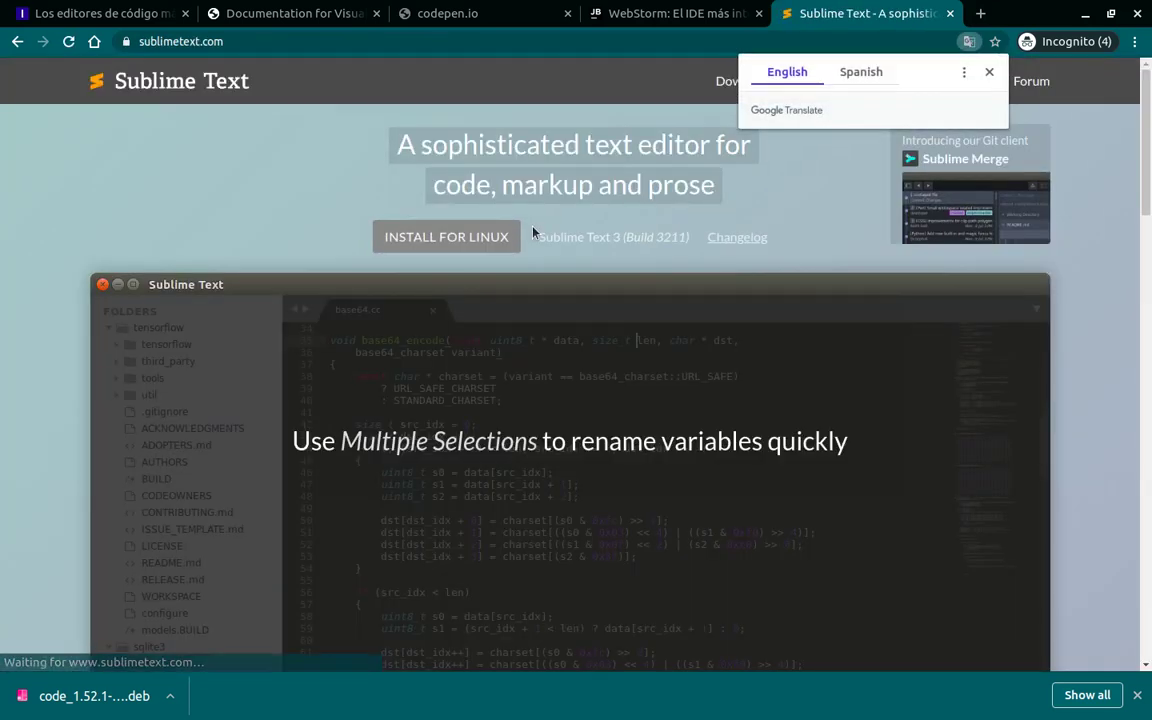
pyautogui.click(897, 414)
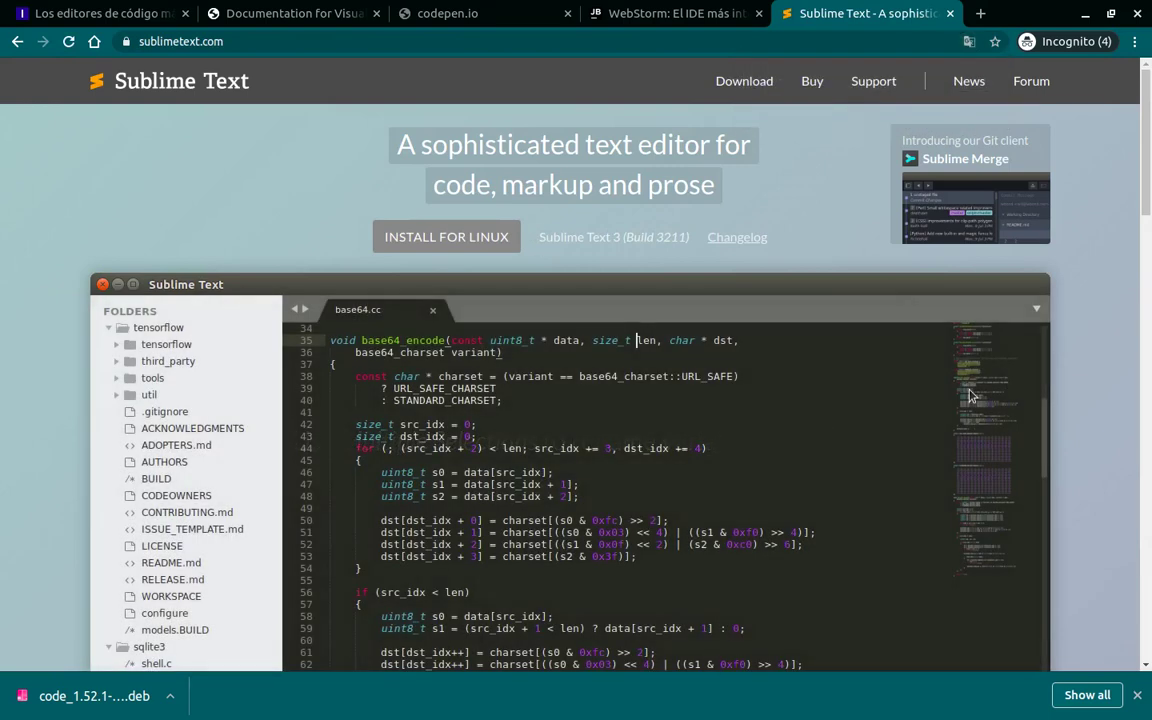
pyautogui.scroll(-2, 969, 396)
pyautogui.scroll(1, 969, 396)
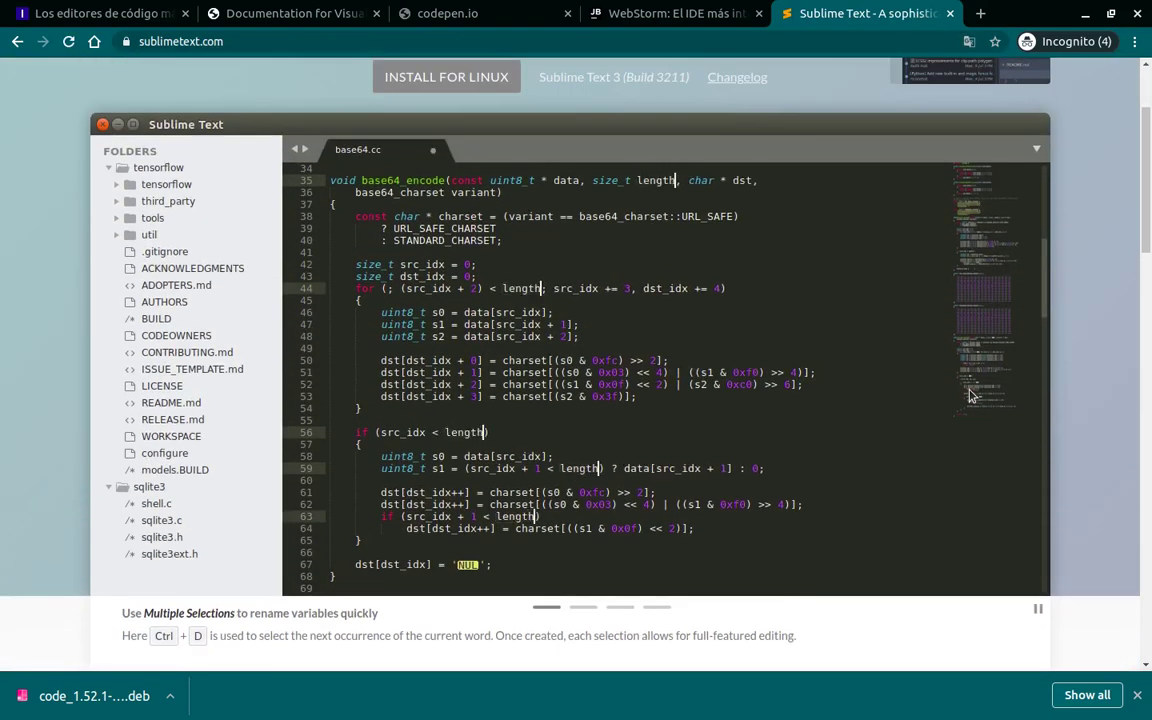
pyautogui.scroll(-1, 969, 396)
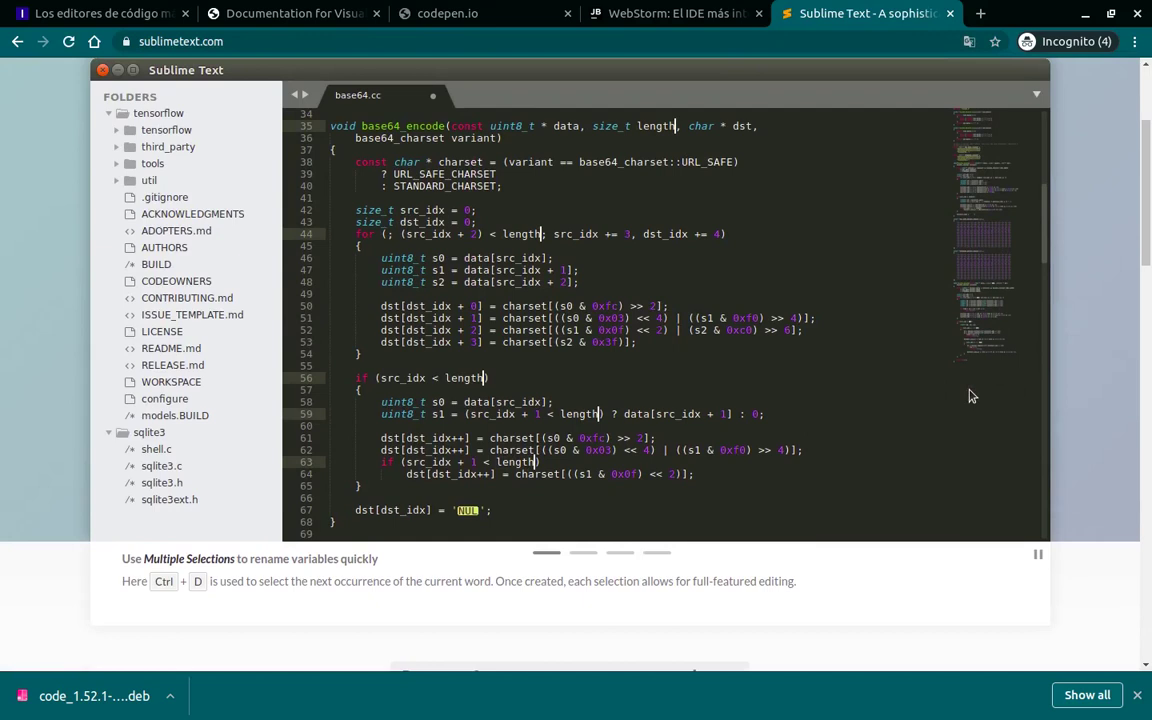
pyautogui.scroll(1, 969, 396)
pyautogui.scroll(-1, 969, 396)
pyautogui.scroll(1, 969, 396)
pyautogui.scroll(-1, 969, 396)
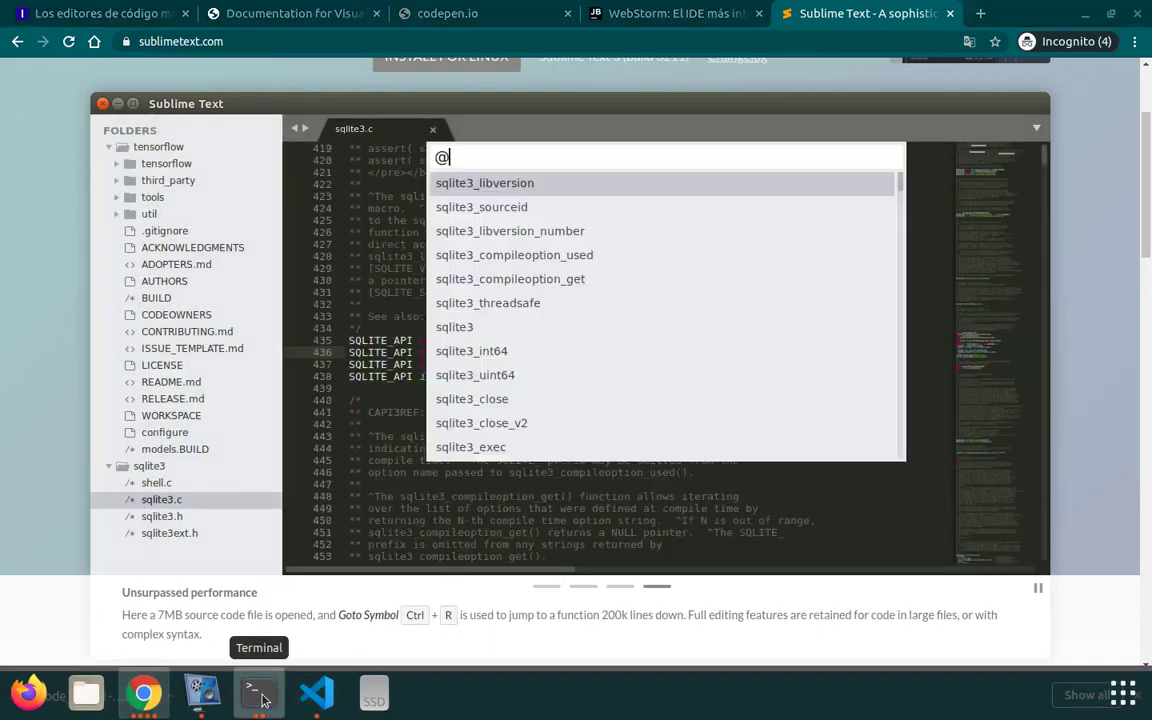
# - Switch to the terminal and run "snap" and "snapd" to check the snap package manager
pyautogui.click(258, 693)
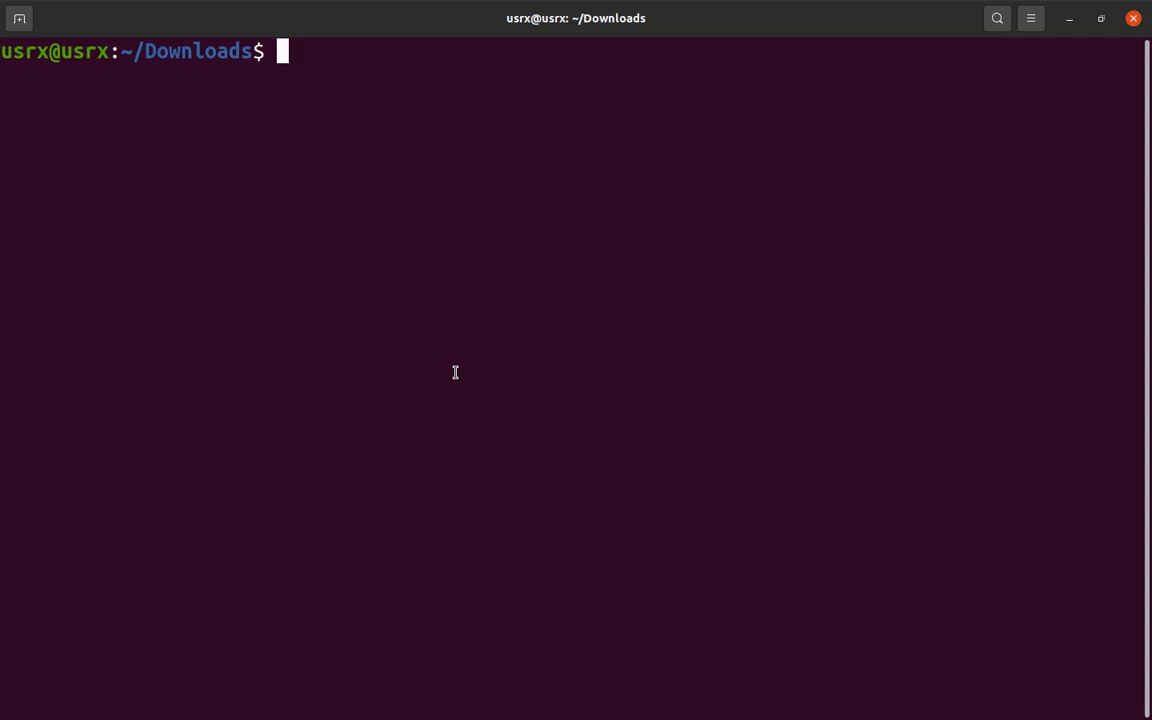
pyautogui.write('snap')
pyautogui.press('Return')
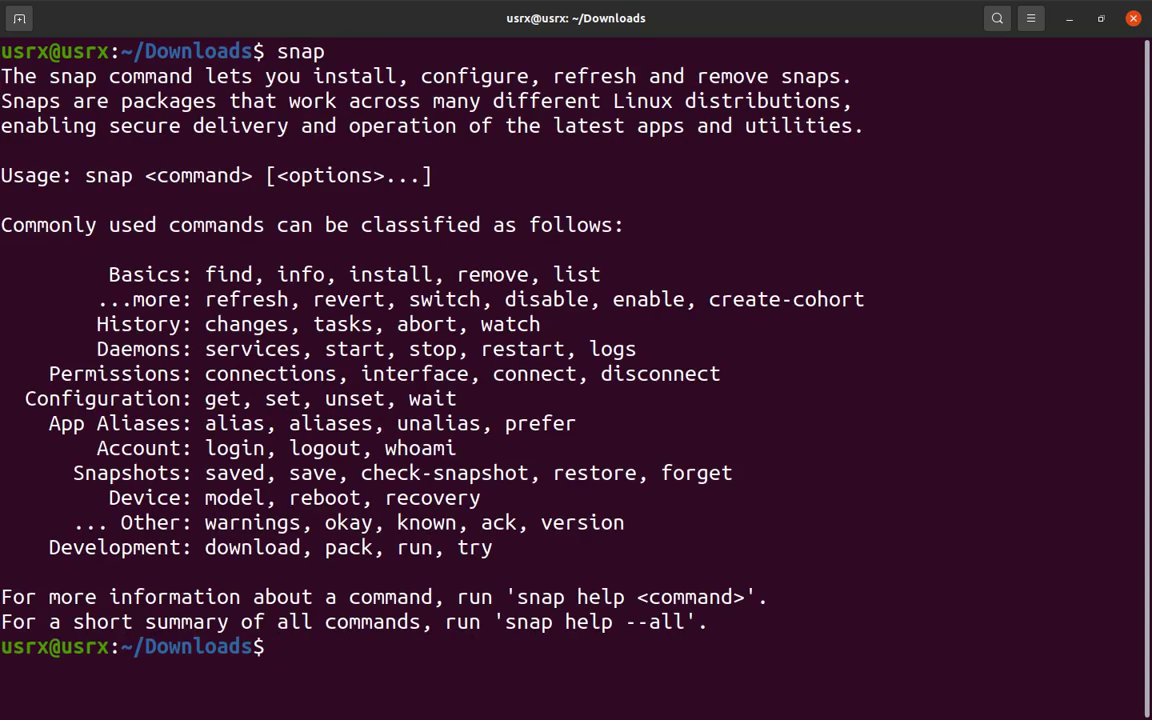
pyautogui.press('Up')
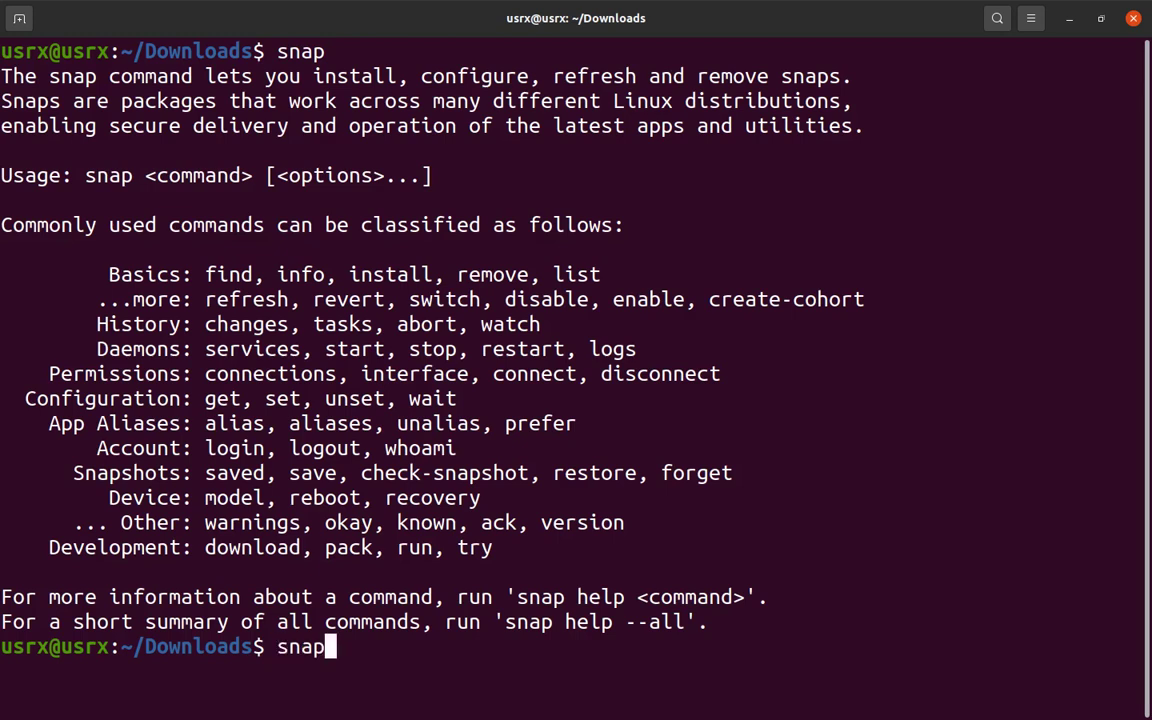
pyautogui.write('d')
pyautogui.press('Return')
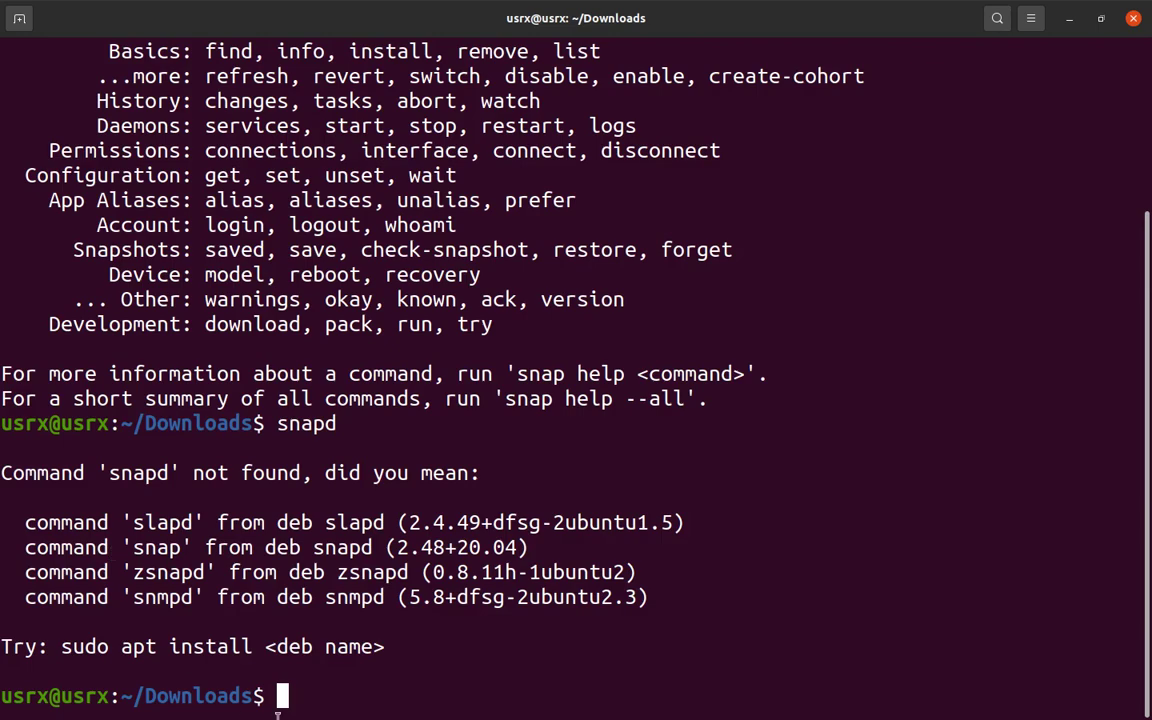
# - Switch back to Chrome and search the web for "pflatpak" in a new tab
pyautogui.click(150, 690)
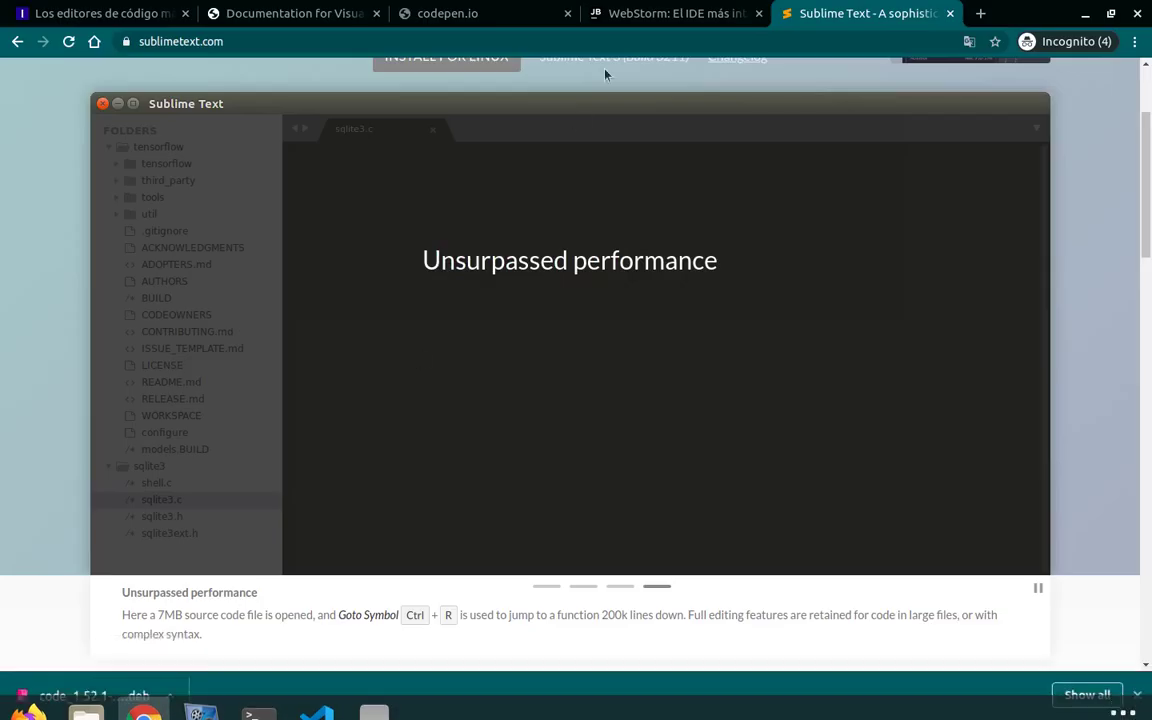
pyautogui.click(985, 18)
pyautogui.write('pfla')
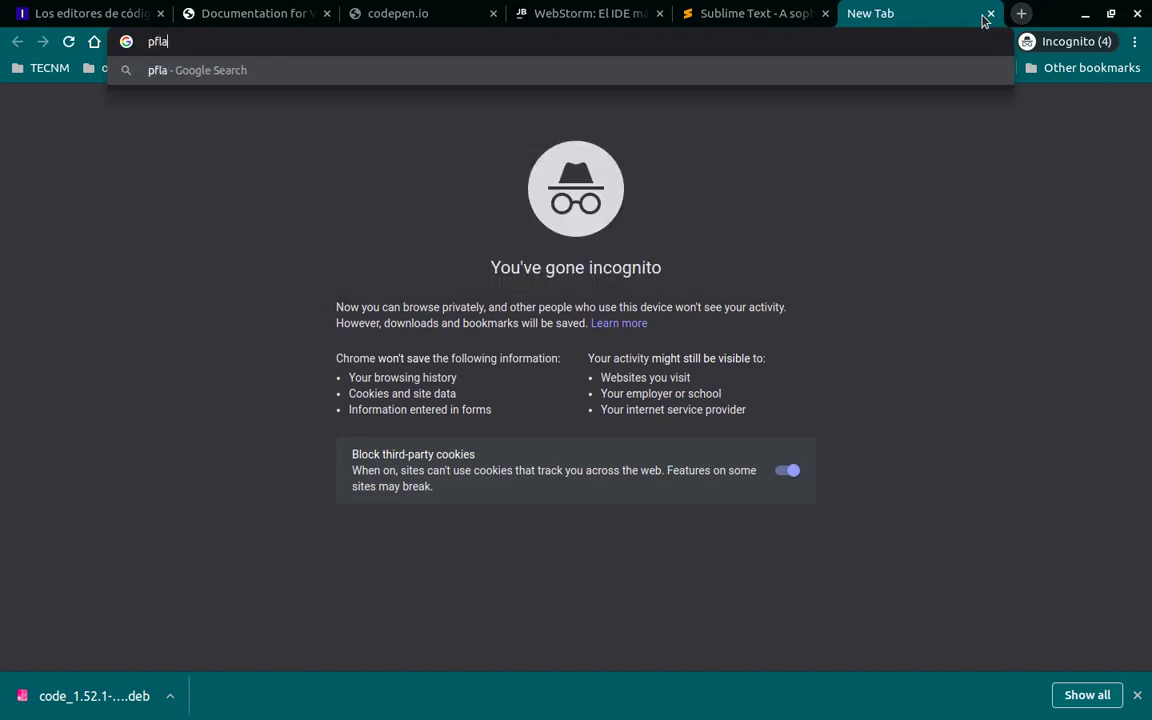
pyautogui.write('tpak')
pyautogui.press('Return')
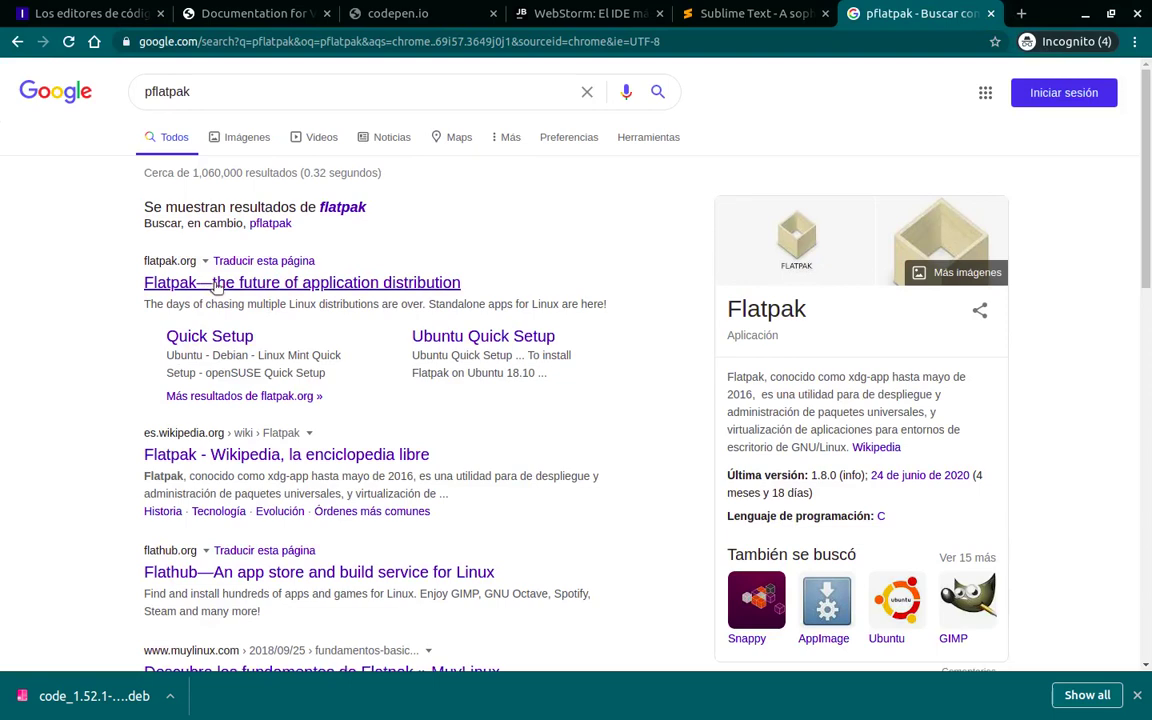
# - Open the official flatpak.org site from the search results and search the web for "snapcraft" in a new tab
pyautogui.click(200, 283)
pyautogui.click(1021, 14)
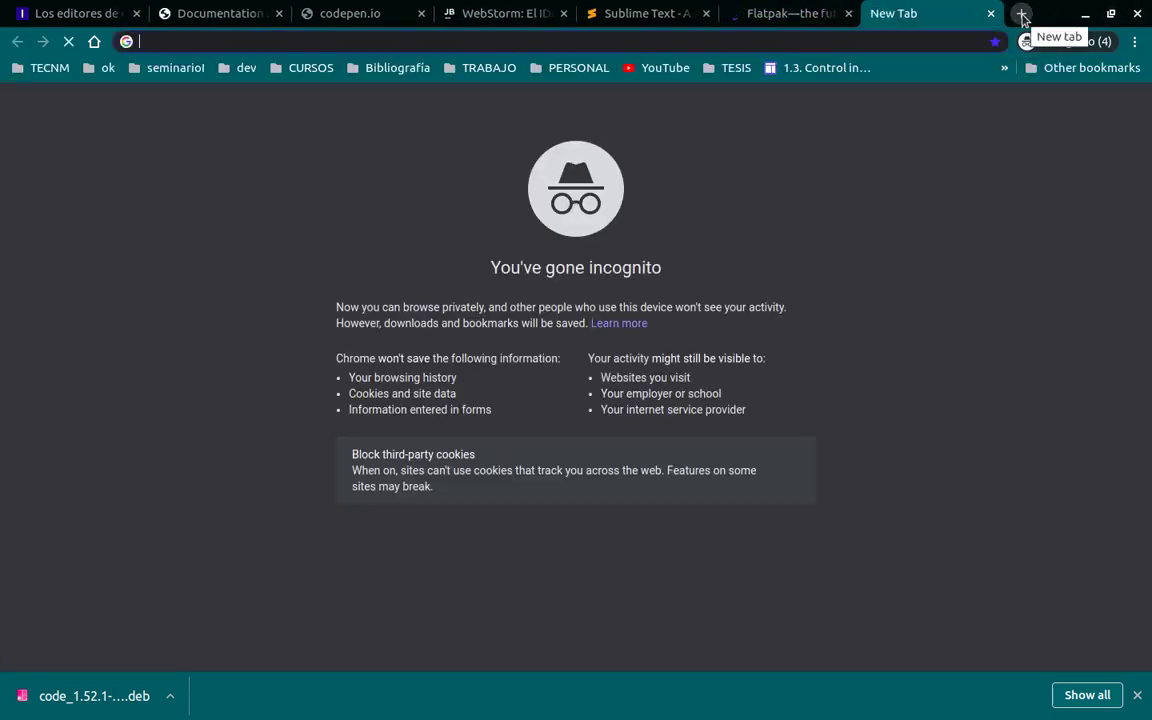
pyautogui.write('s')
pyautogui.write('napl')
pyautogui.press('BackSpace')
pyautogui.write('craft')
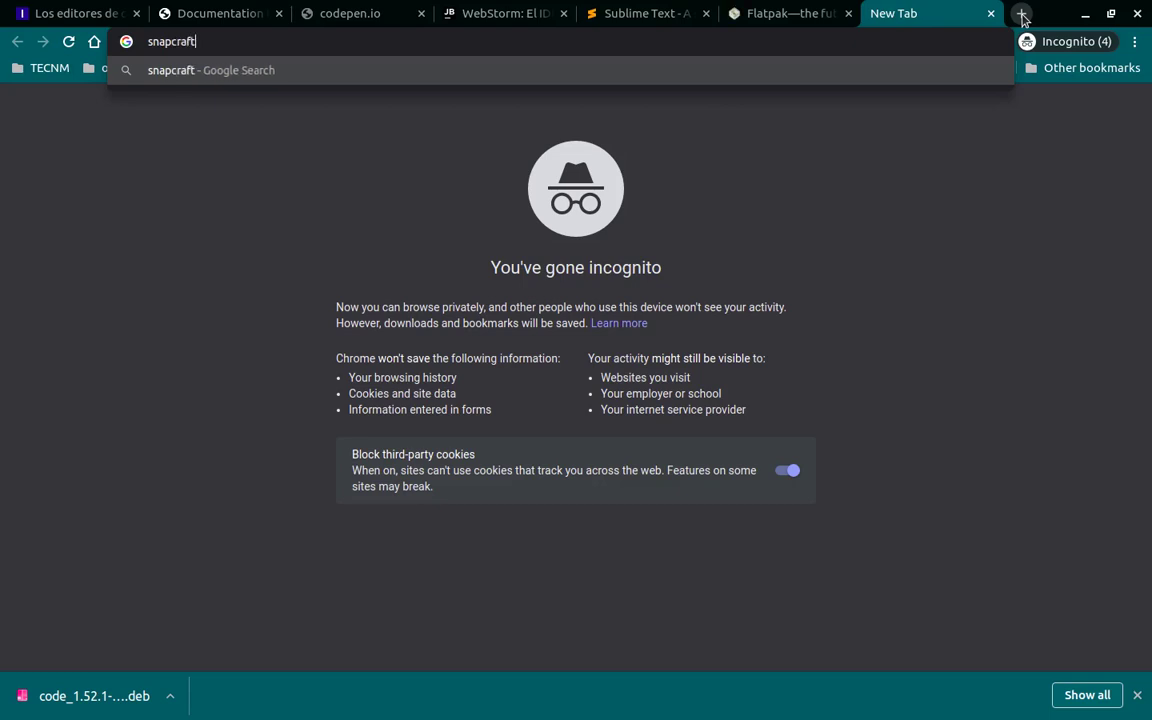
pyautogui.press('Return')
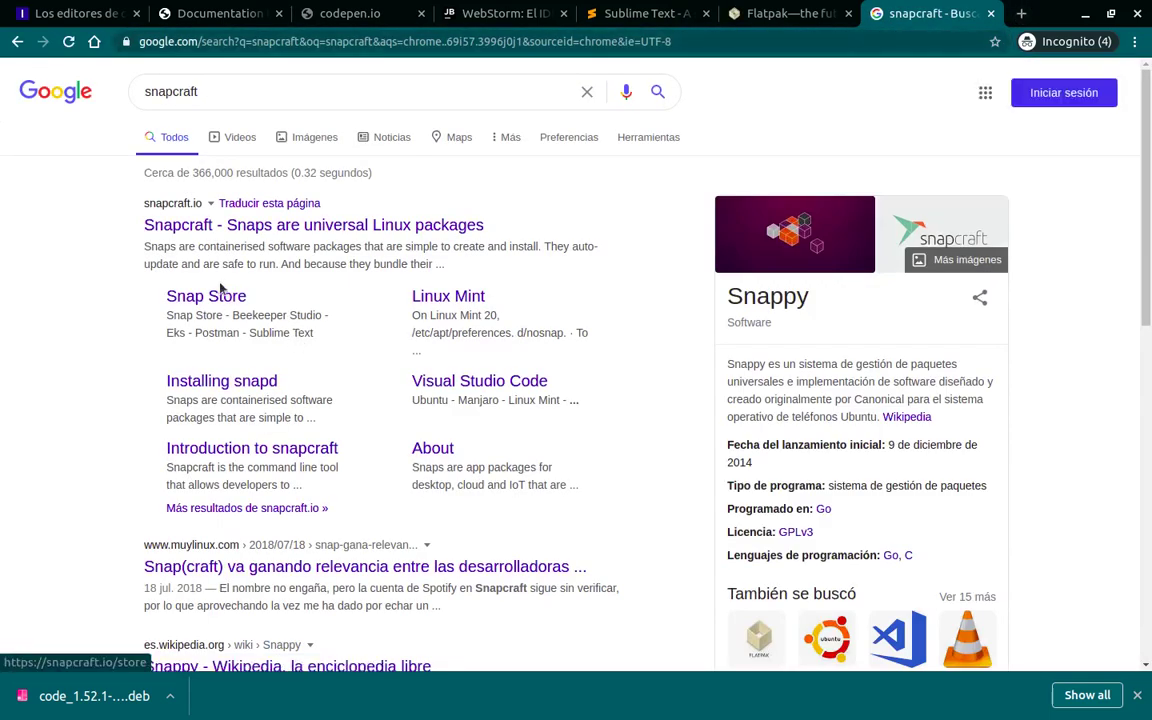
# - Open the Snap Store from the search results, accept all trackers, and look over the featured snaps
pyautogui.click(219, 298)
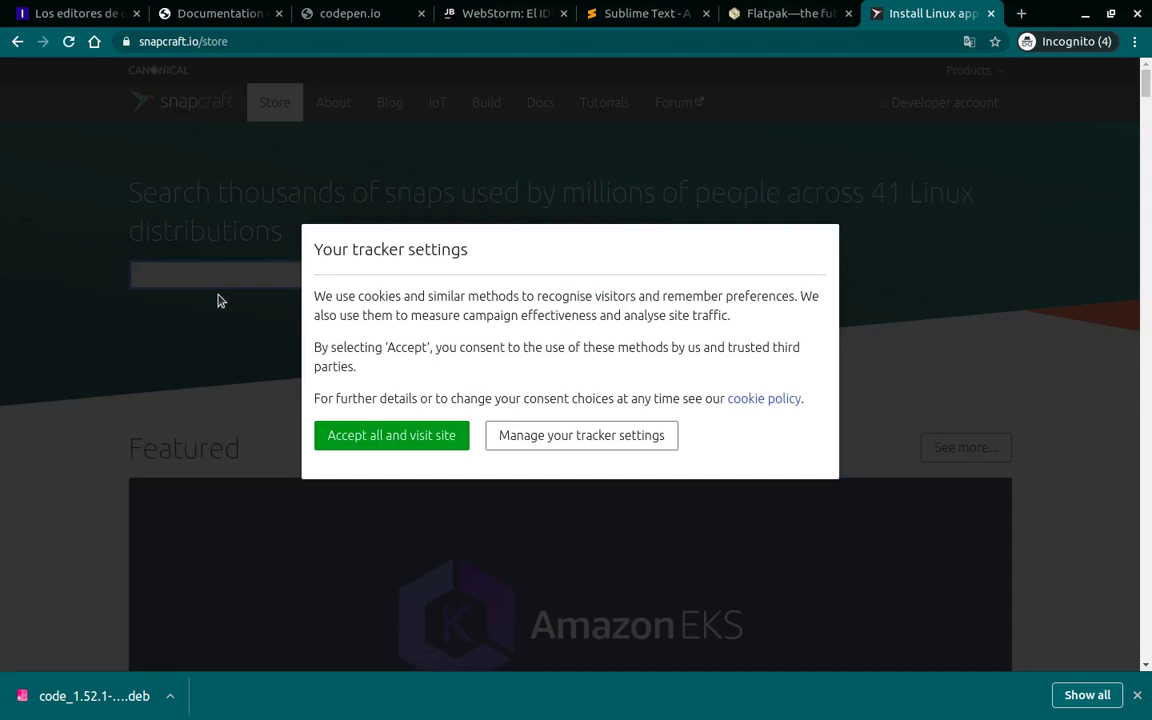
pyautogui.click(404, 436)
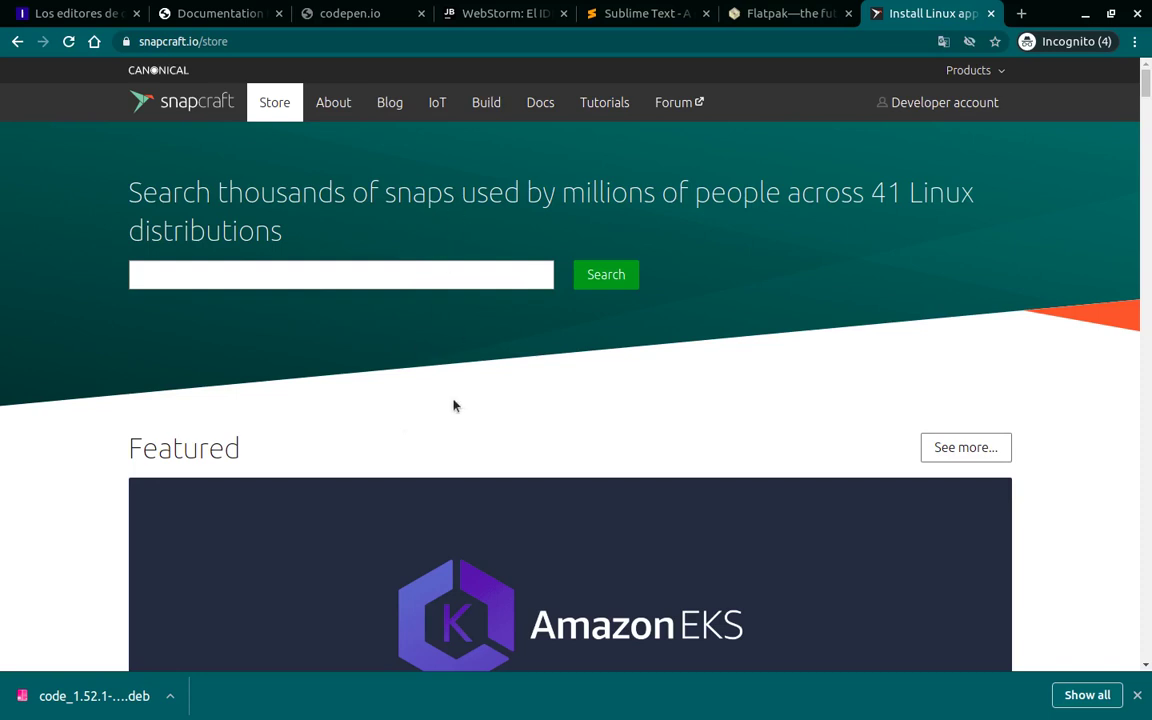
pyautogui.scroll(-2, 455, 404)
pyautogui.scroll(-3, 455, 404)
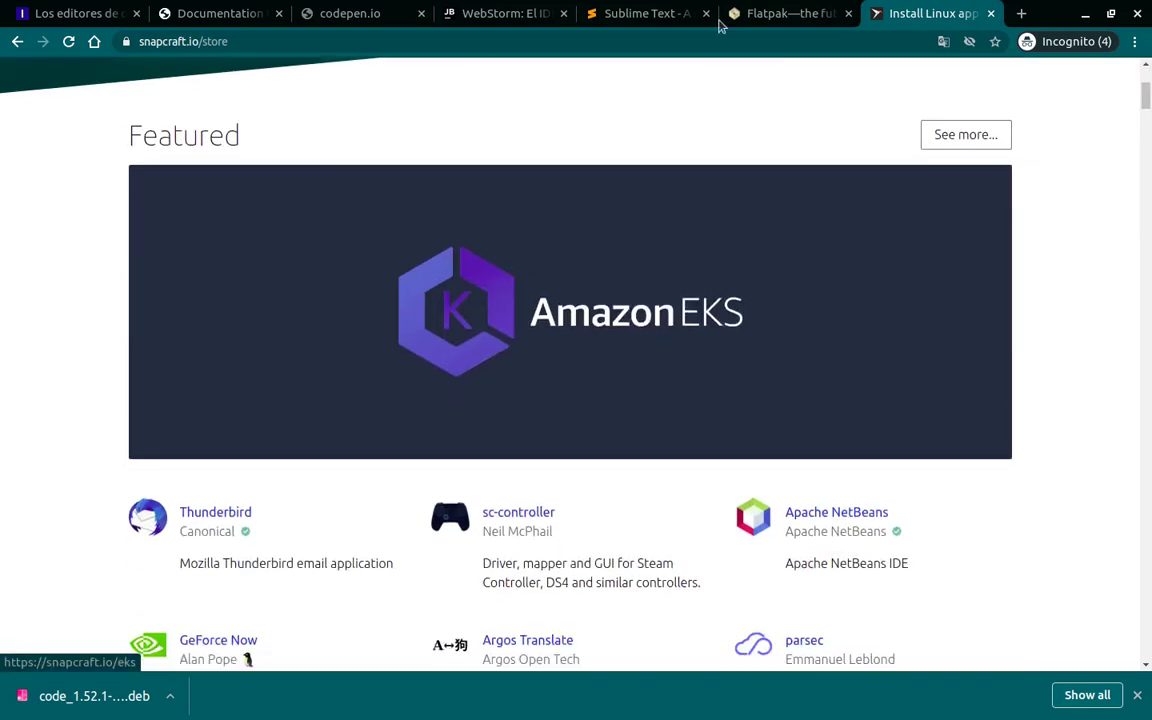
# - Switch to the Flatpak site, dismiss the translation offer, and examine the home page down to the supported distros section
pyautogui.click(773, 14)
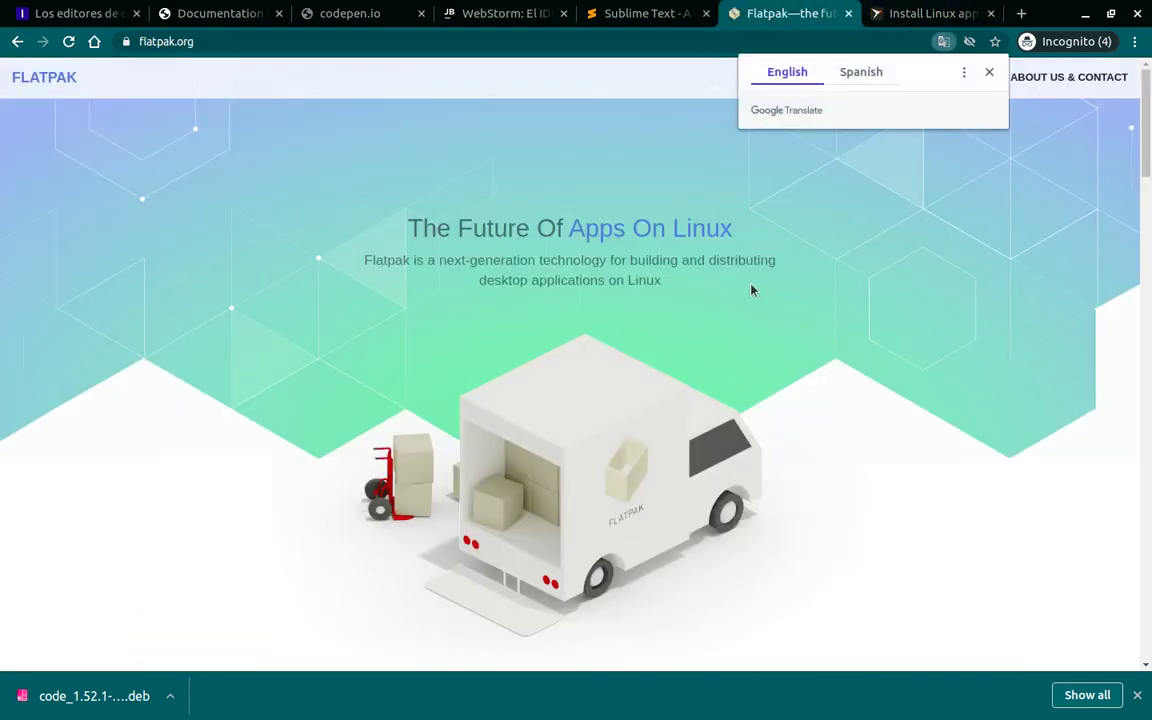
pyautogui.click(989, 72)
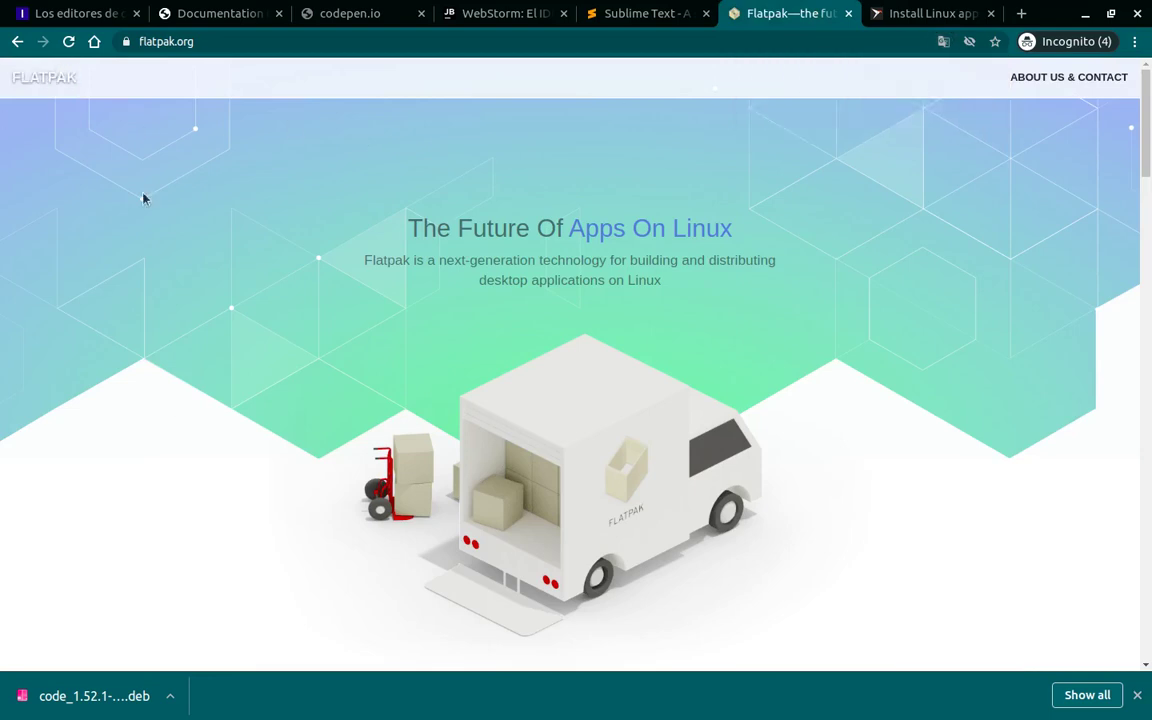
pyautogui.scroll(-3, 175, 419)
pyautogui.scroll(2, 175, 421)
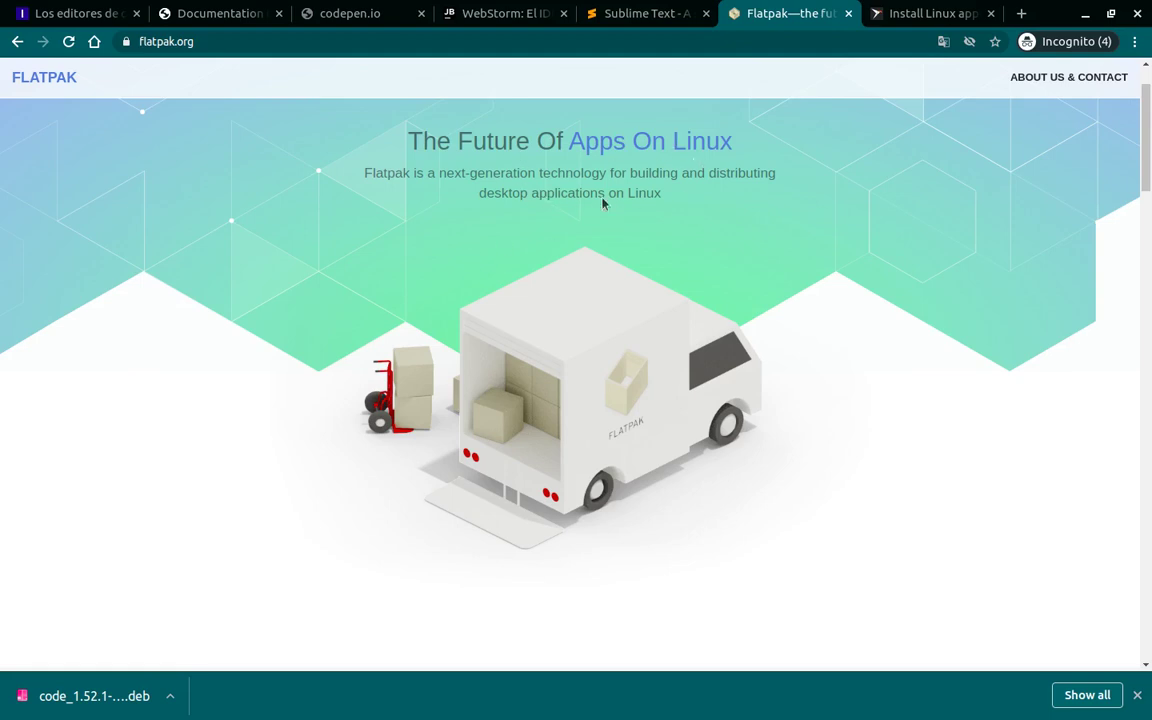
pyautogui.scroll(-4, 460, 370)
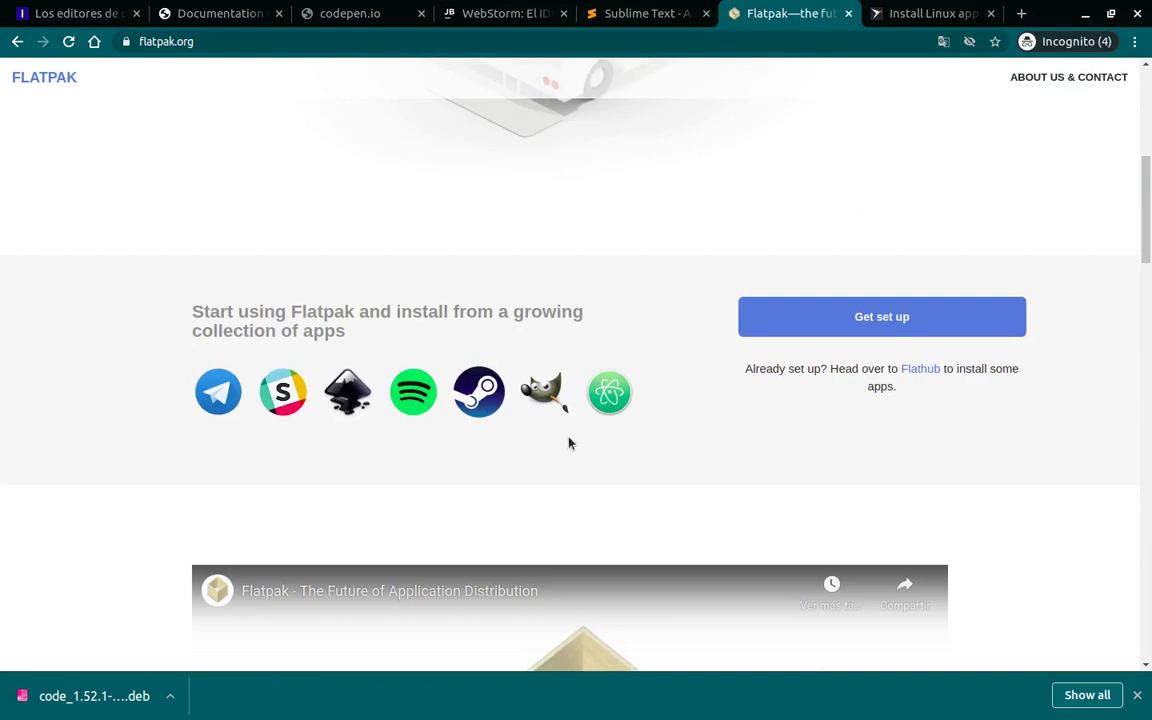
pyautogui.scroll(-4, 569, 443)
pyautogui.scroll(-10, 569, 443)
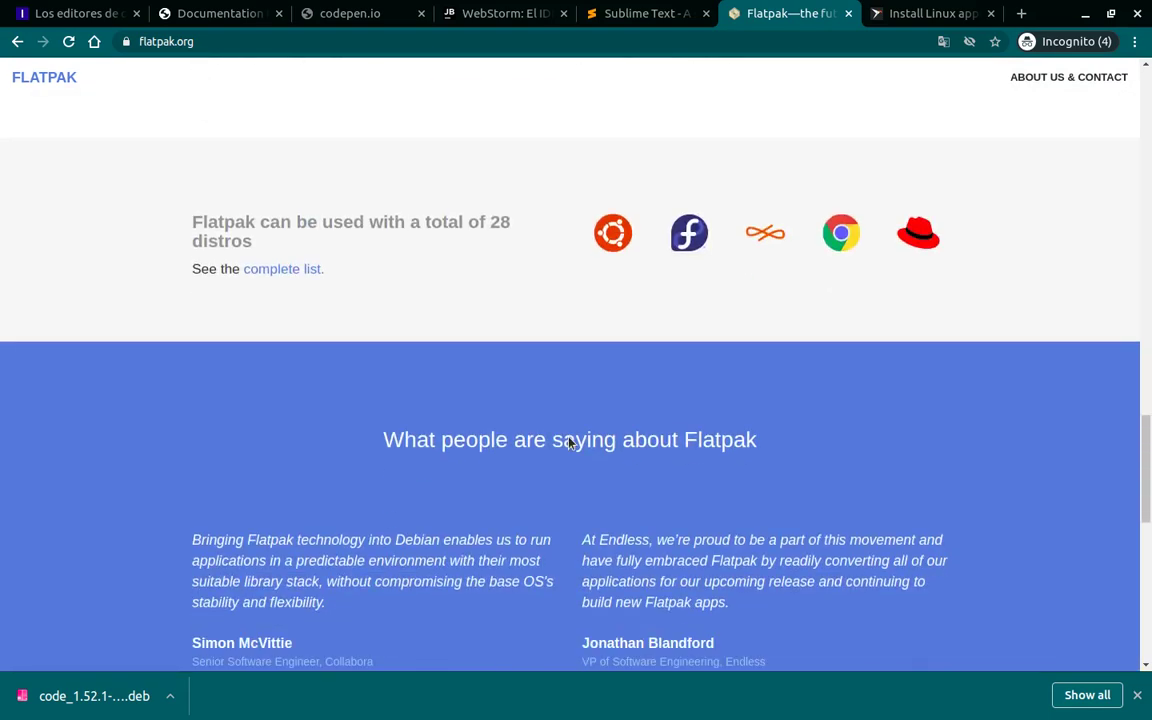
pyautogui.scroll(1, 567, 437)
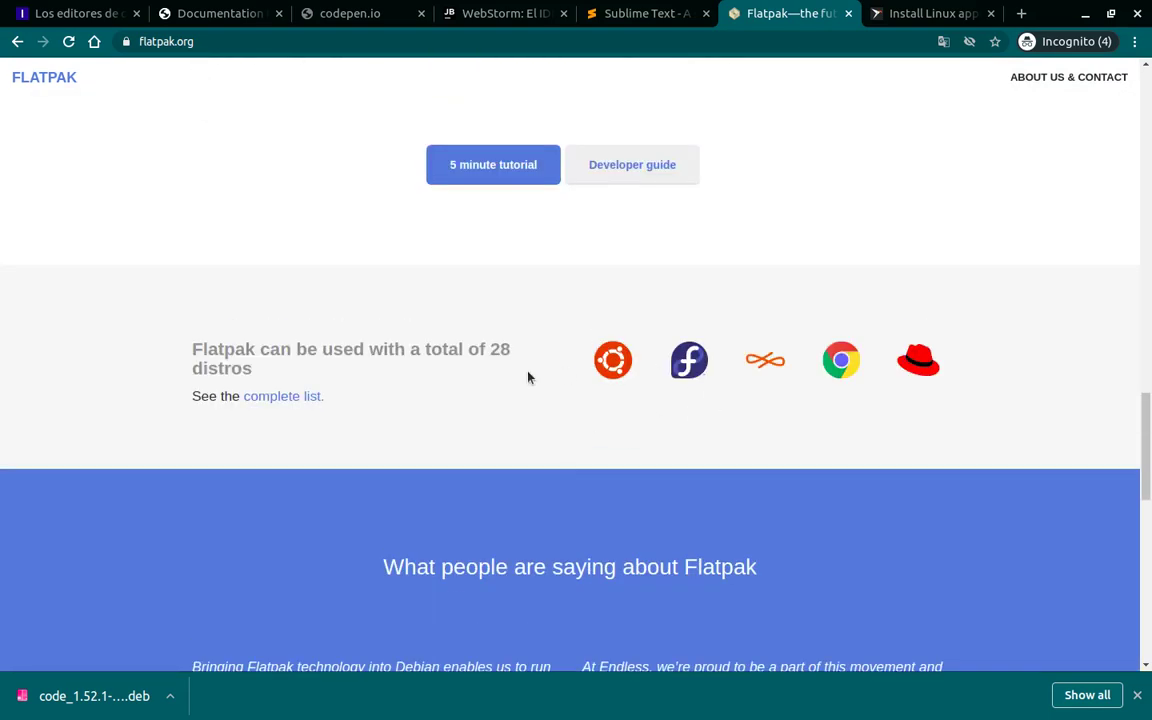
# - Open the complete list of Linux distros supported by Flatpak and look through it
pyautogui.click(270, 399)
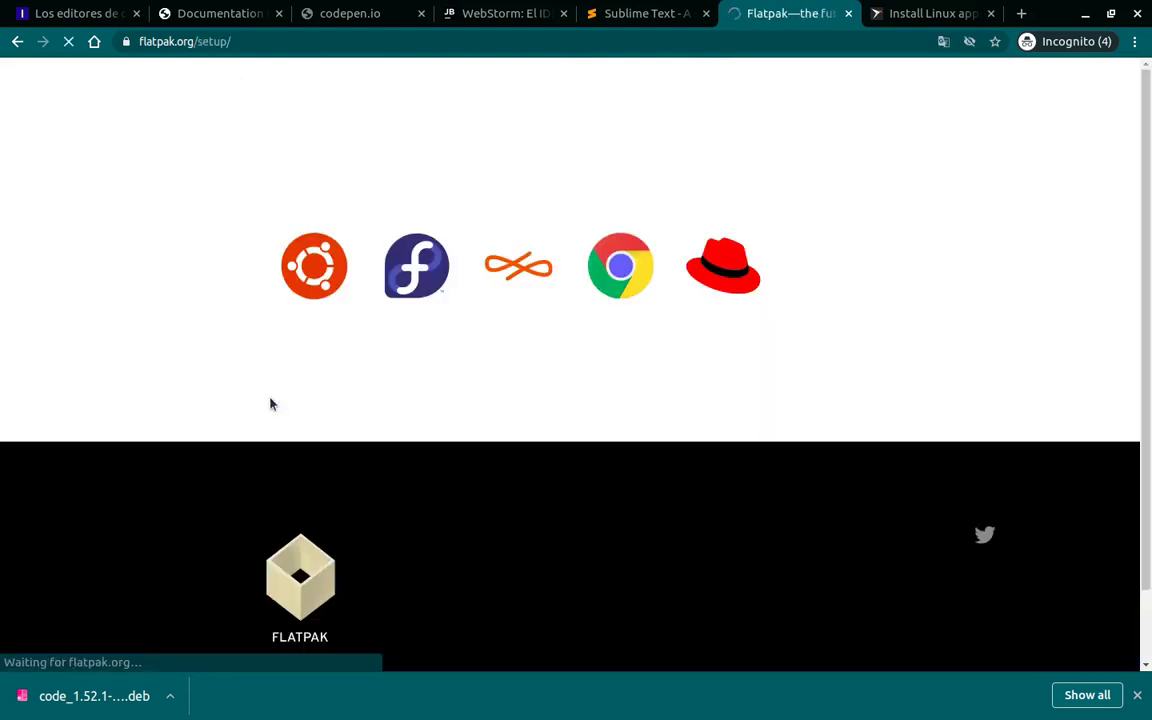
pyautogui.scroll(-1, 461, 438)
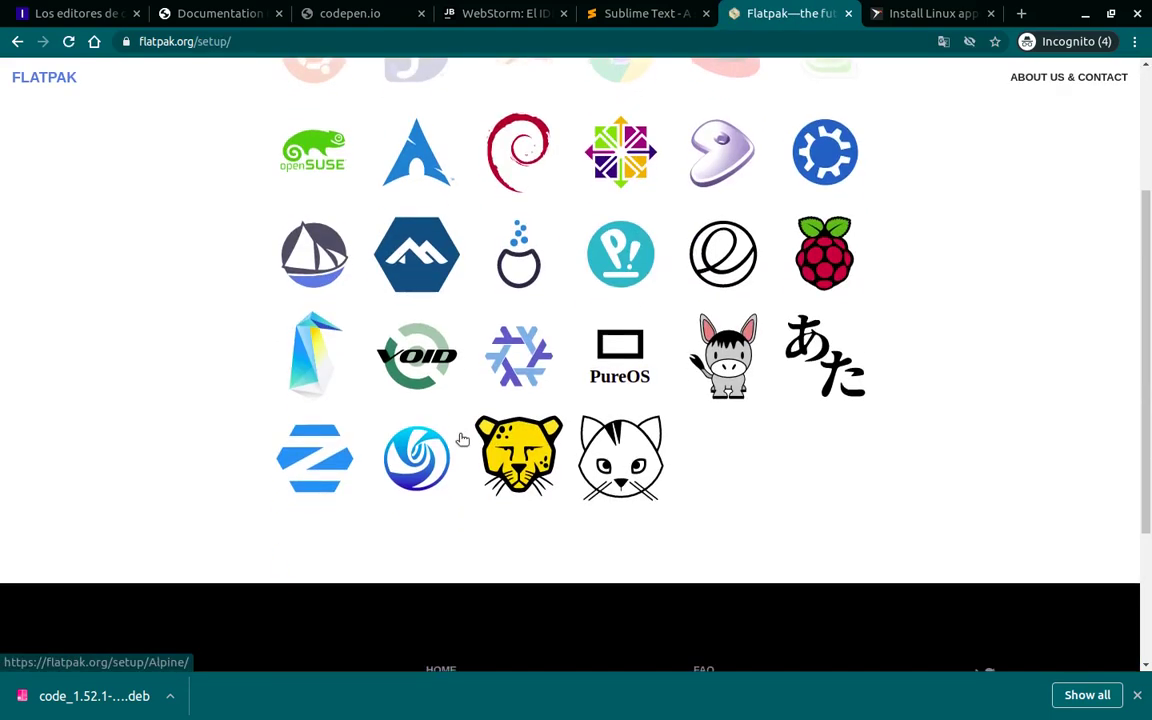
pyautogui.scroll(-1, 462, 439)
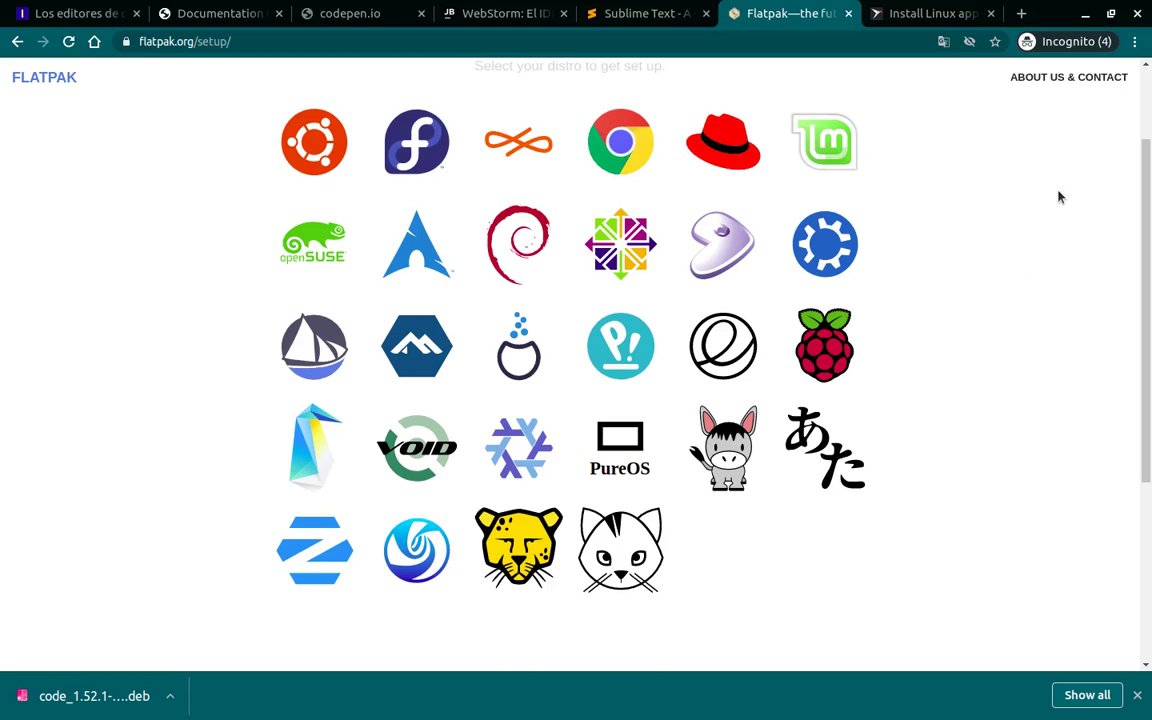
pyautogui.scroll(3, 1060, 197)
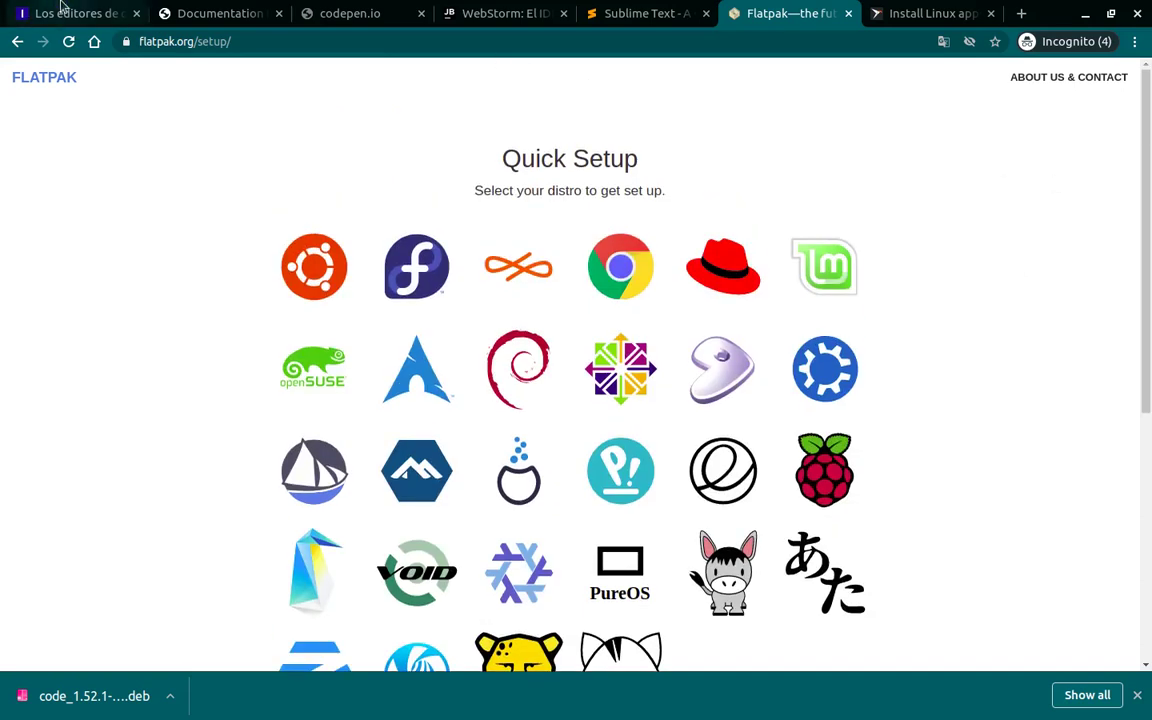
# - Return to the Flatpak home page and review its sections on available apps, developer features, supported distros and testimonials
pyautogui.click(45, 80)
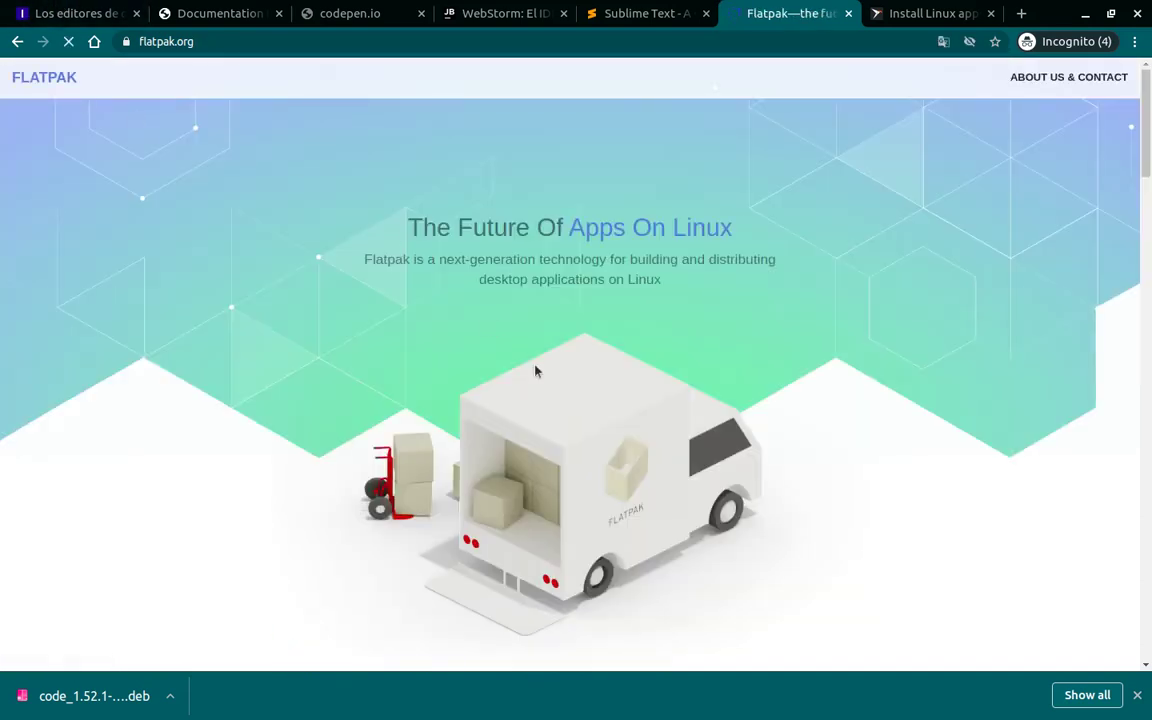
pyautogui.scroll(-1, 537, 388)
pyautogui.scroll(-10, 538, 385)
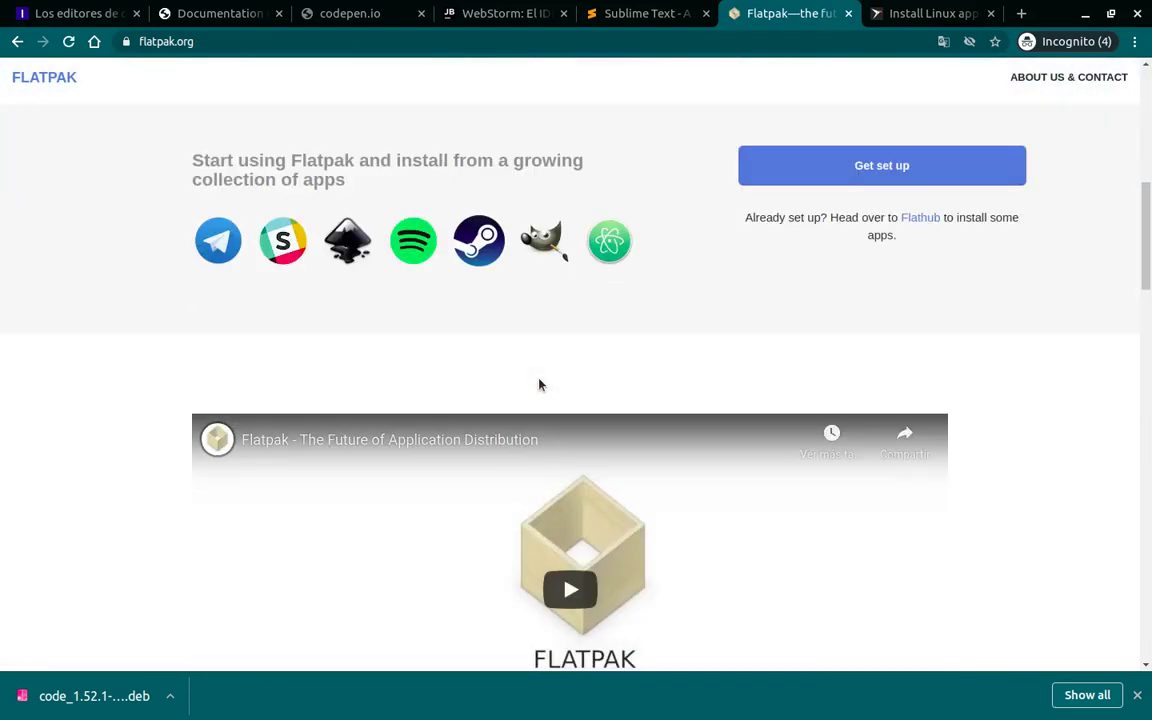
pyautogui.scroll(-5, 538, 385)
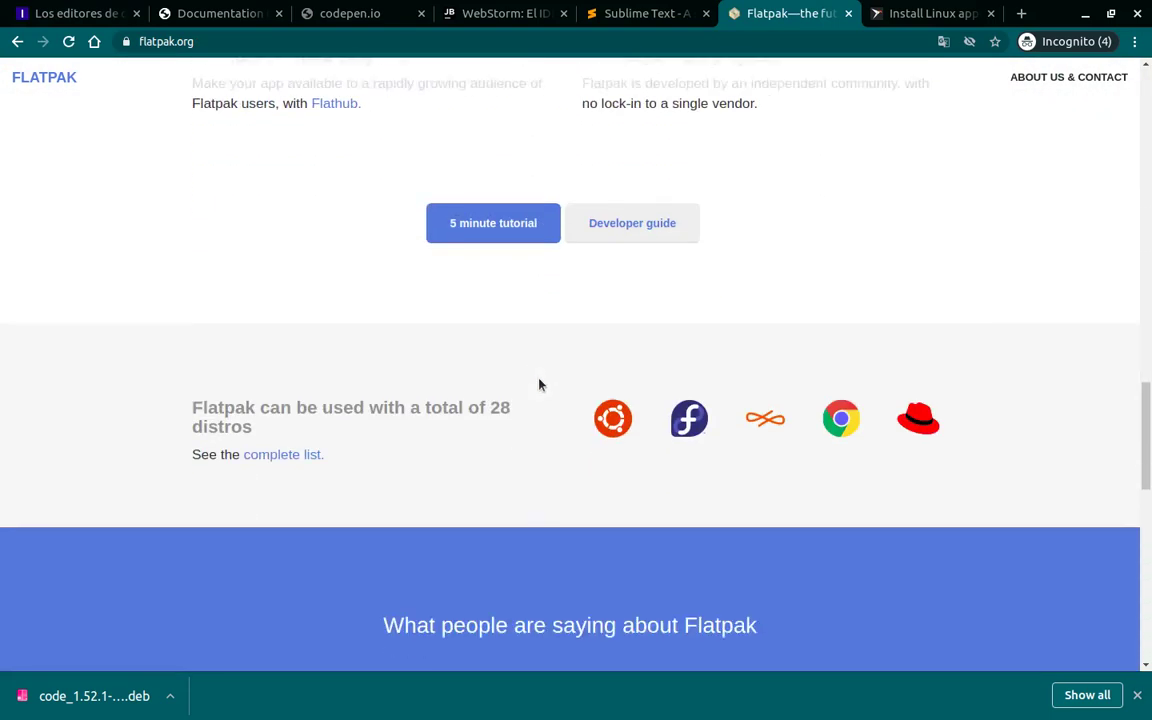
pyautogui.scroll(1, 538, 385)
pyautogui.scroll(12, 538, 385)
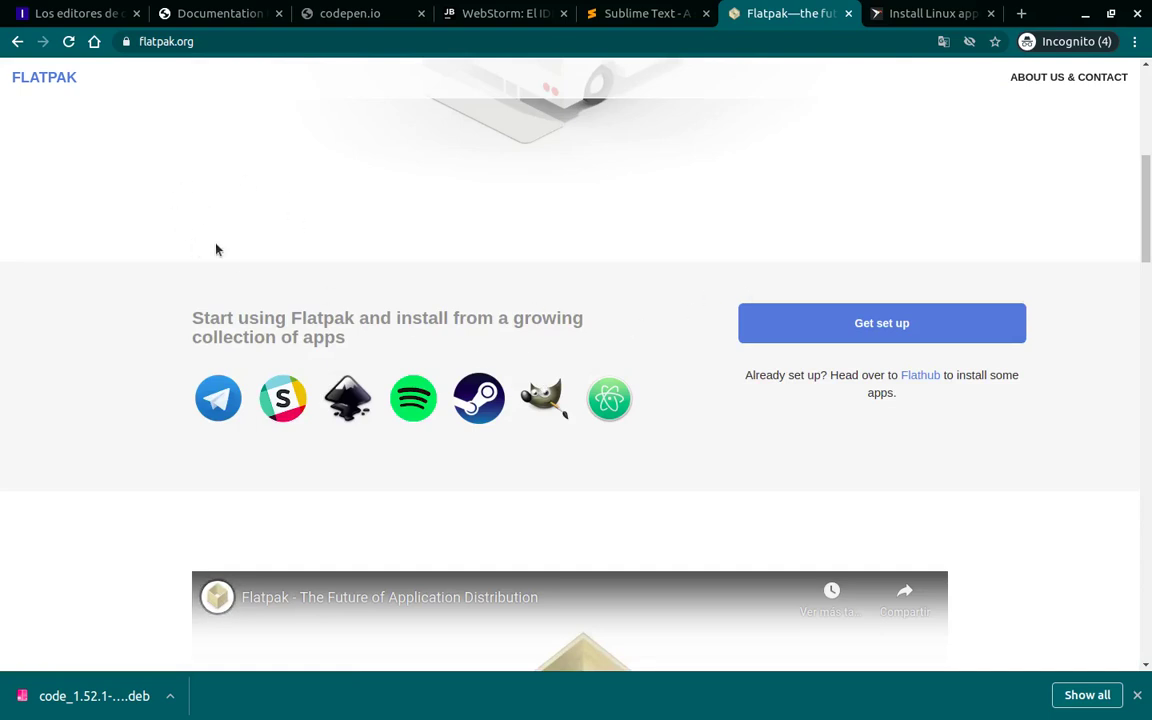
pyautogui.click(49, 77)
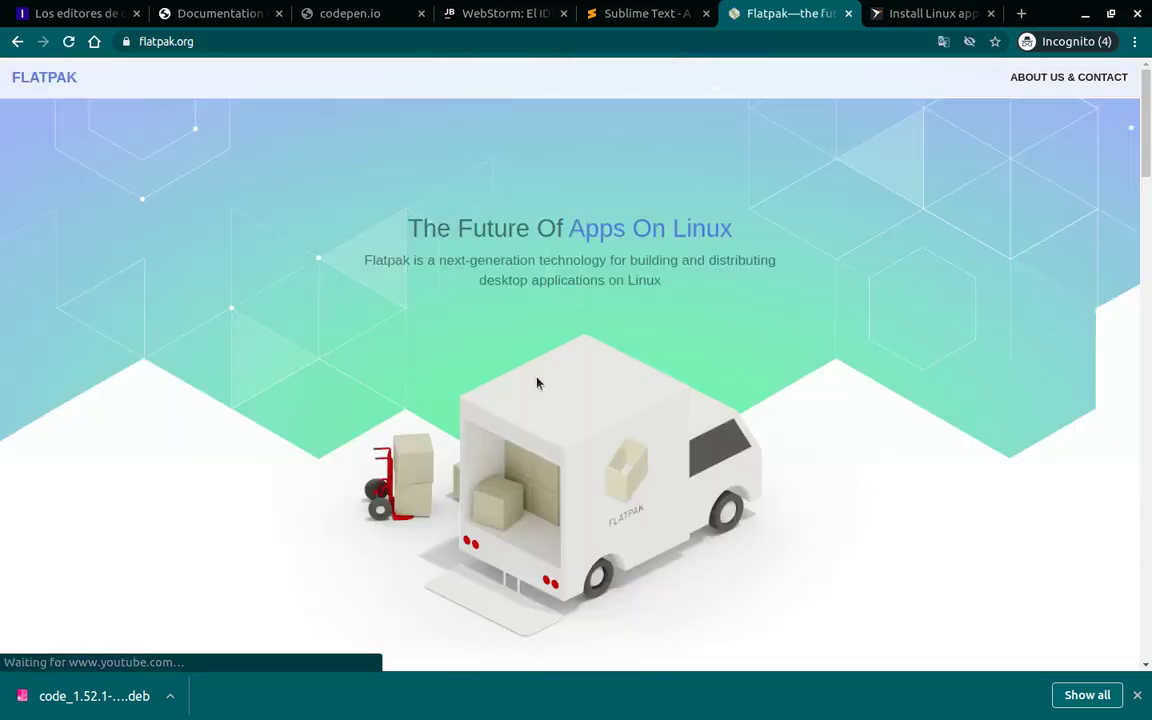
pyautogui.scroll(-7, 658, 437)
pyautogui.scroll(-10, 656, 436)
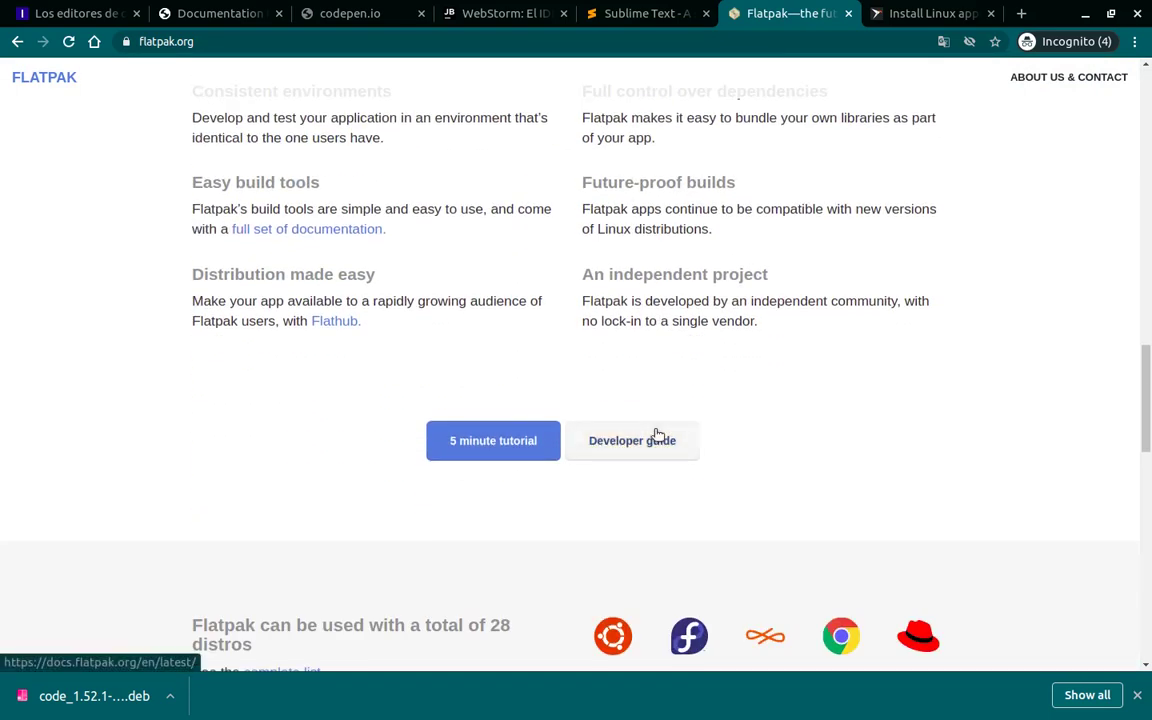
pyautogui.scroll(-10, 656, 436)
pyautogui.scroll(20, 658, 435)
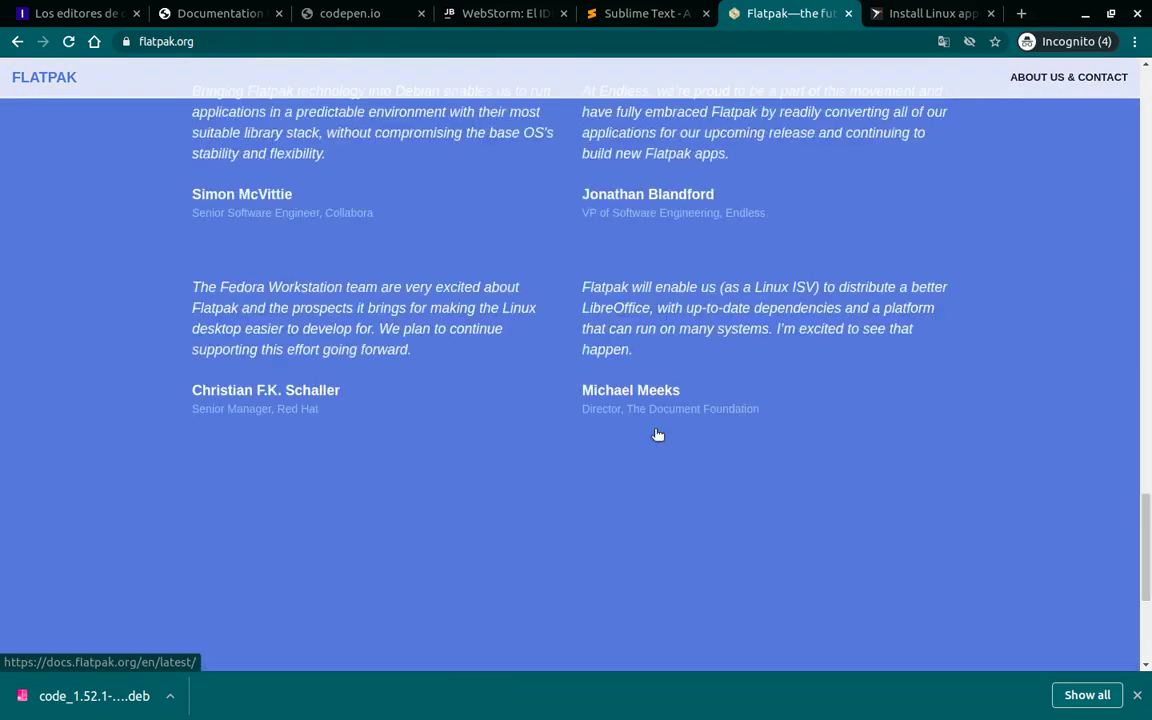
pyautogui.scroll(3, 658, 435)
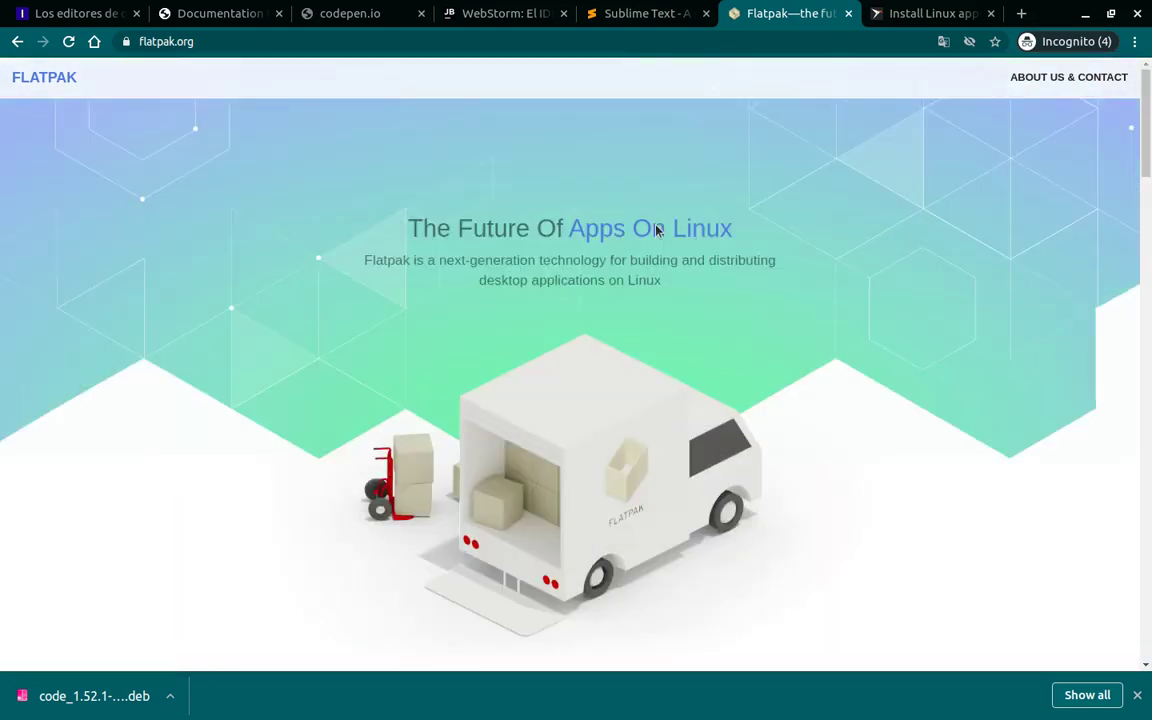
pyautogui.scroll(-7, 658, 428)
pyautogui.scroll(3, 658, 428)
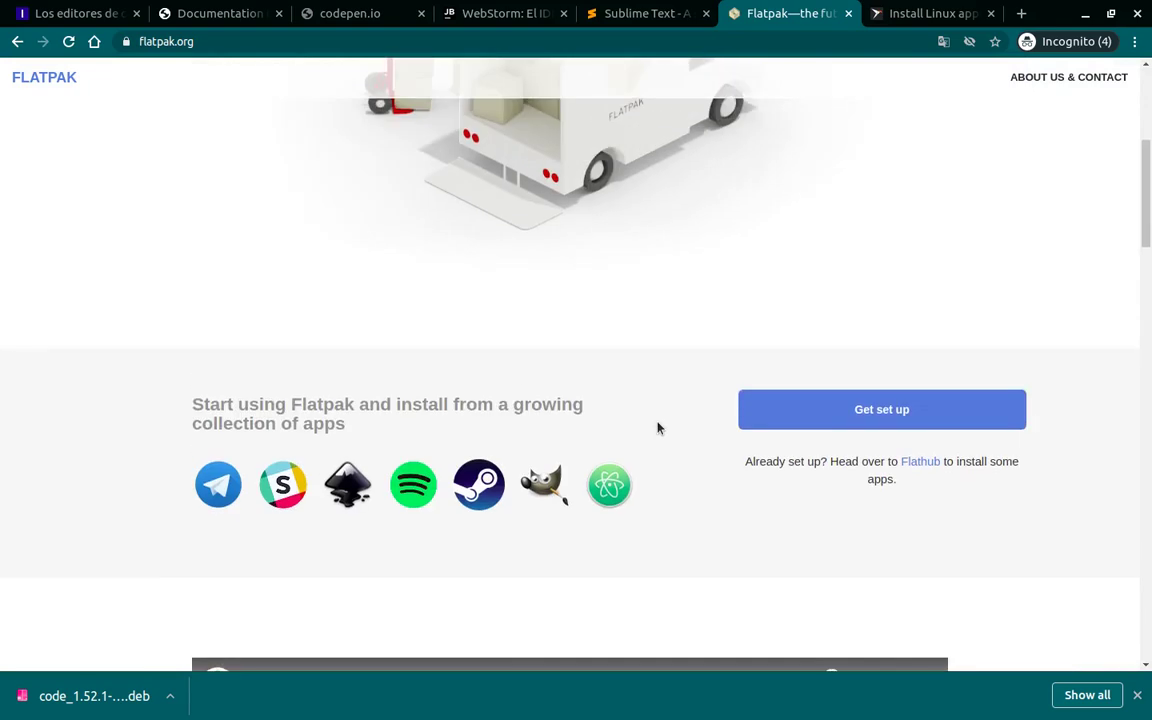
# - Open Flatpak's quick setup page, choose Ubuntu, and read through its installation instructions
pyautogui.click(900, 410)
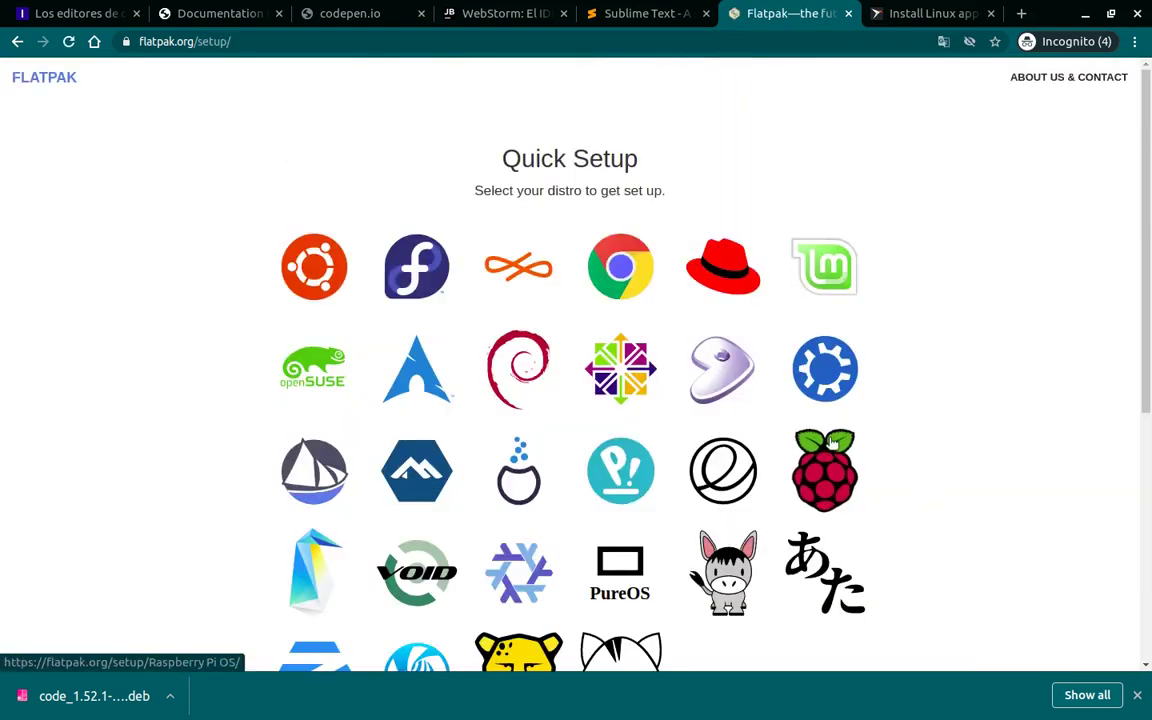
pyautogui.scroll(-3, 829, 438)
pyautogui.scroll(3, 829, 438)
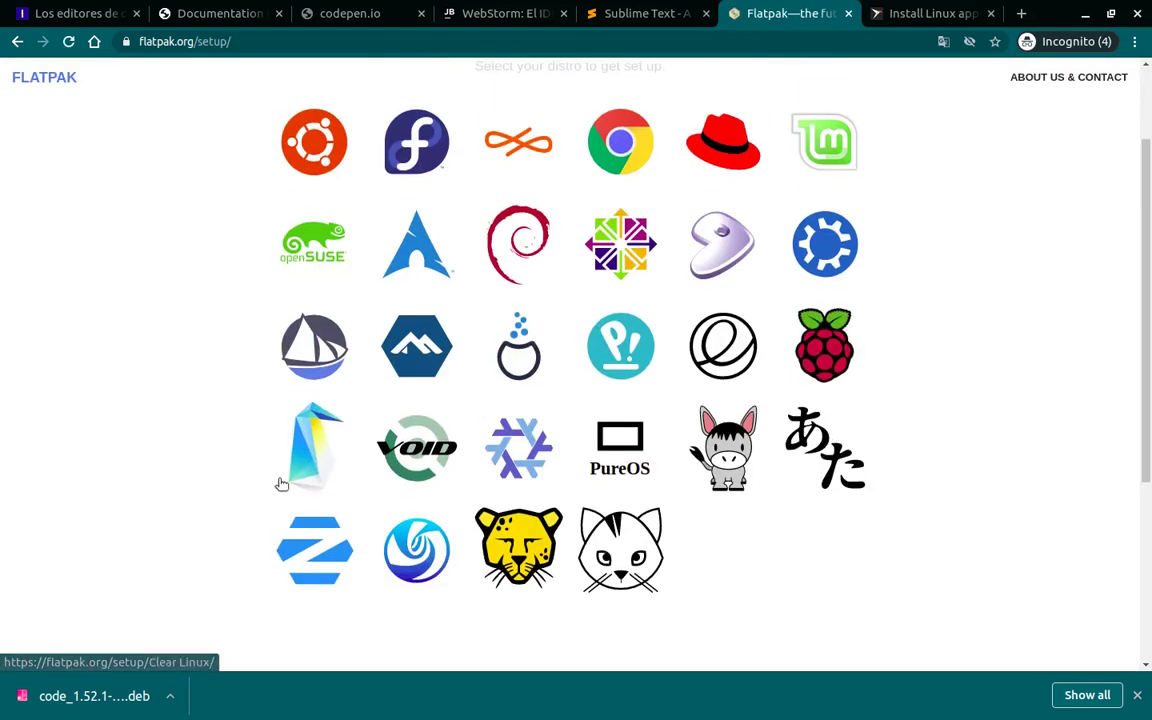
pyautogui.click(299, 150)
pyautogui.scroll(-2, 339, 334)
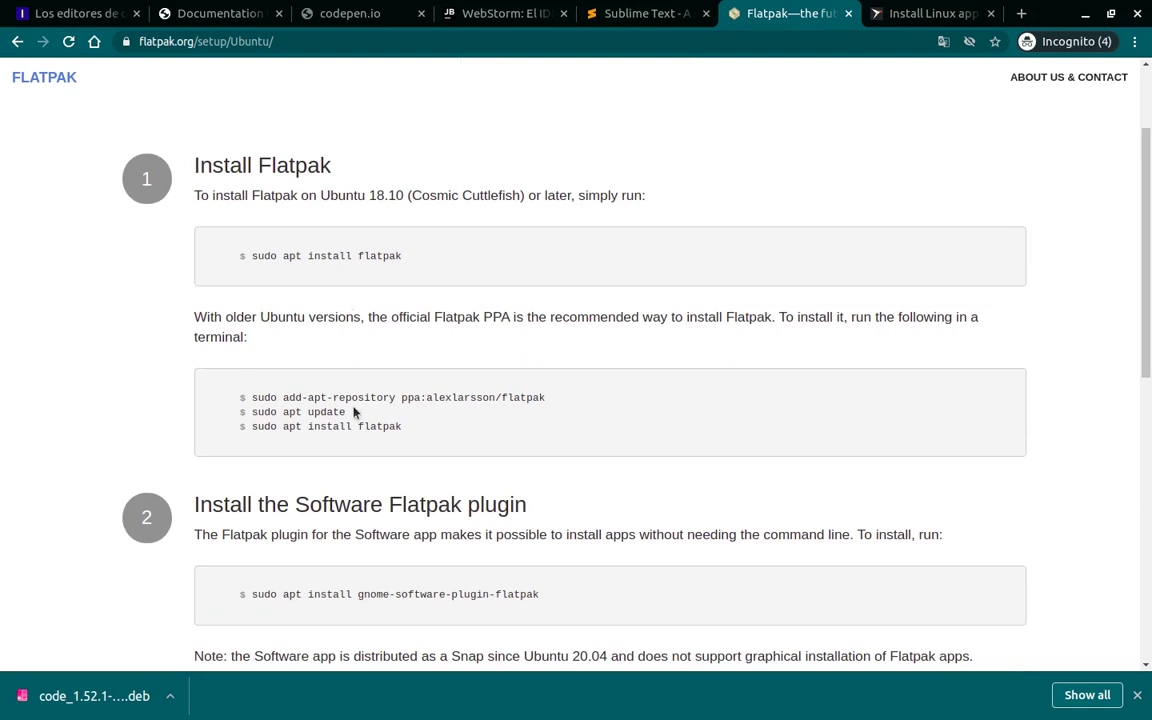
pyautogui.scroll(-6, 419, 486)
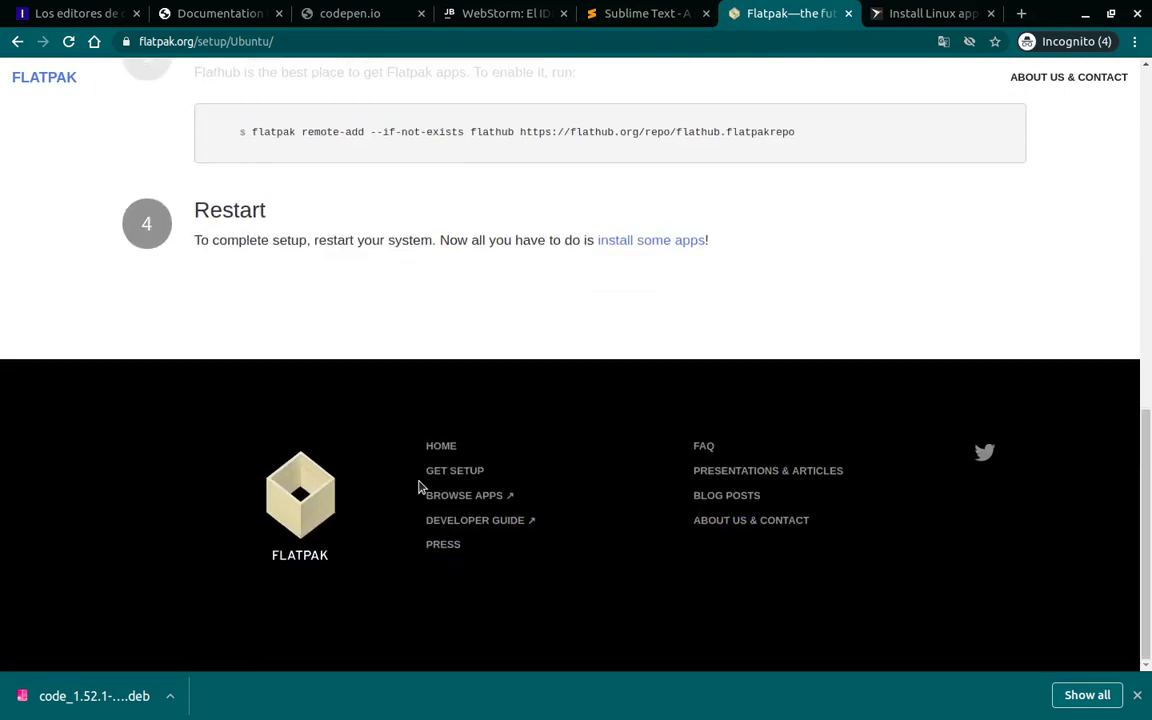
pyautogui.scroll(3, 419, 486)
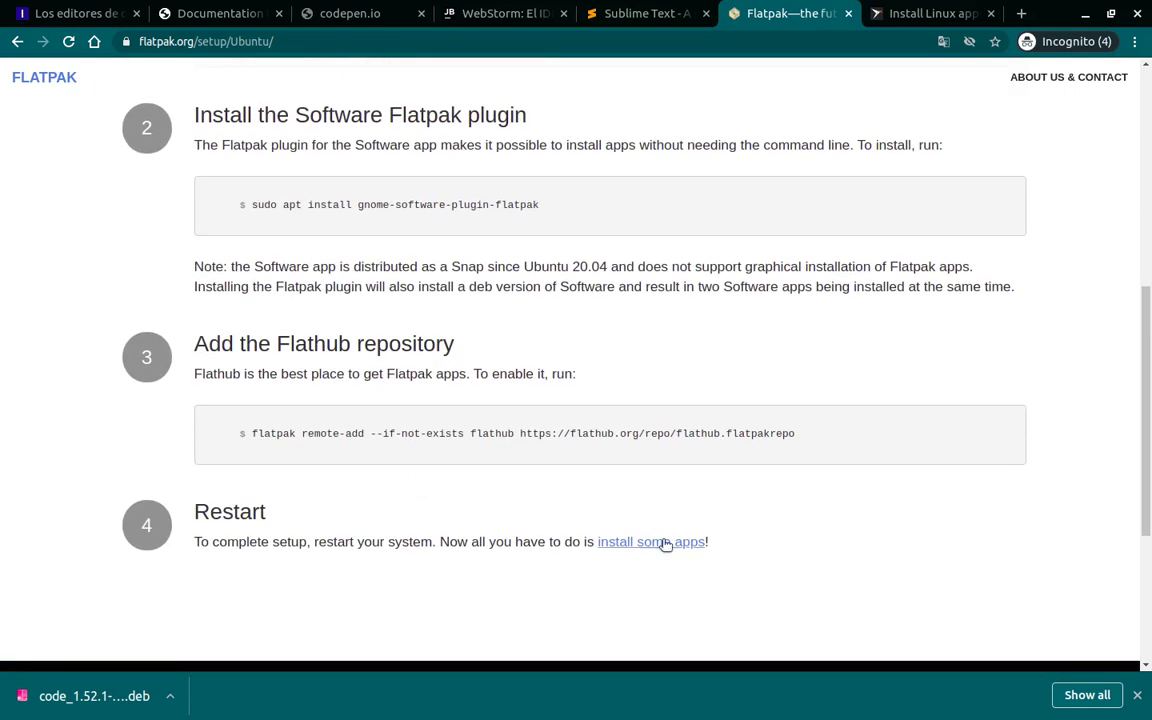
# - Follow the link for installing apps to Flathub and browse the app and game selections on its home page
pyautogui.click(664, 543)
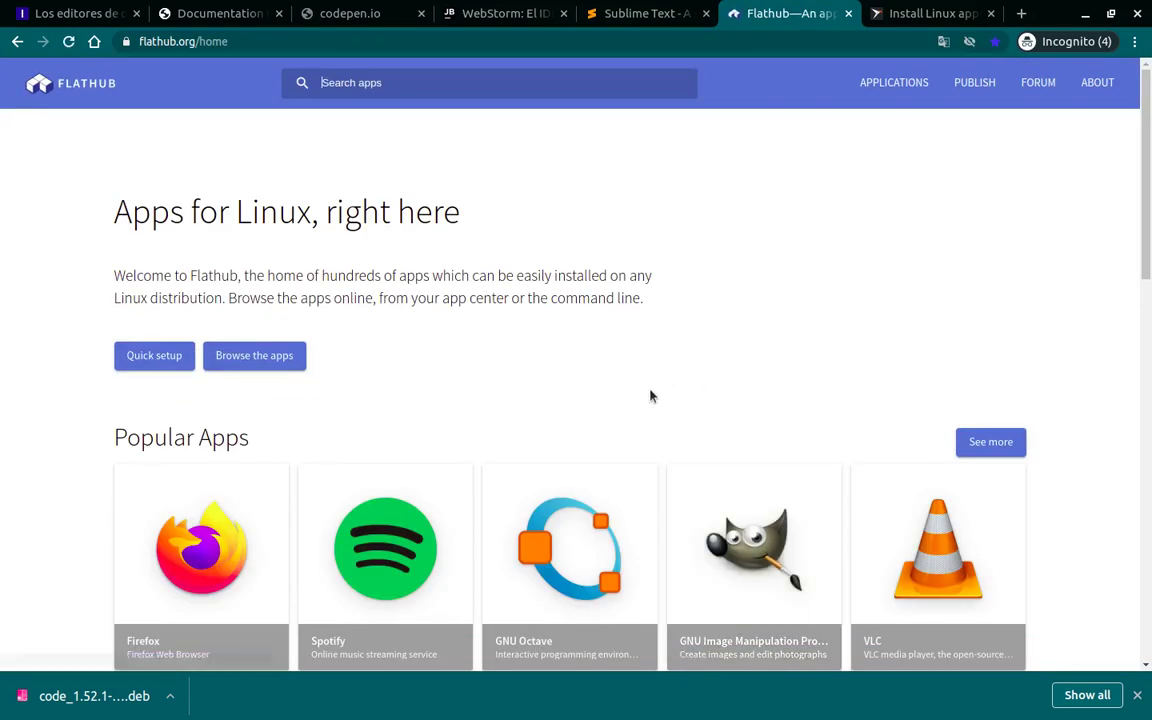
pyautogui.scroll(-8, 648, 381)
pyautogui.scroll(-3, 647, 383)
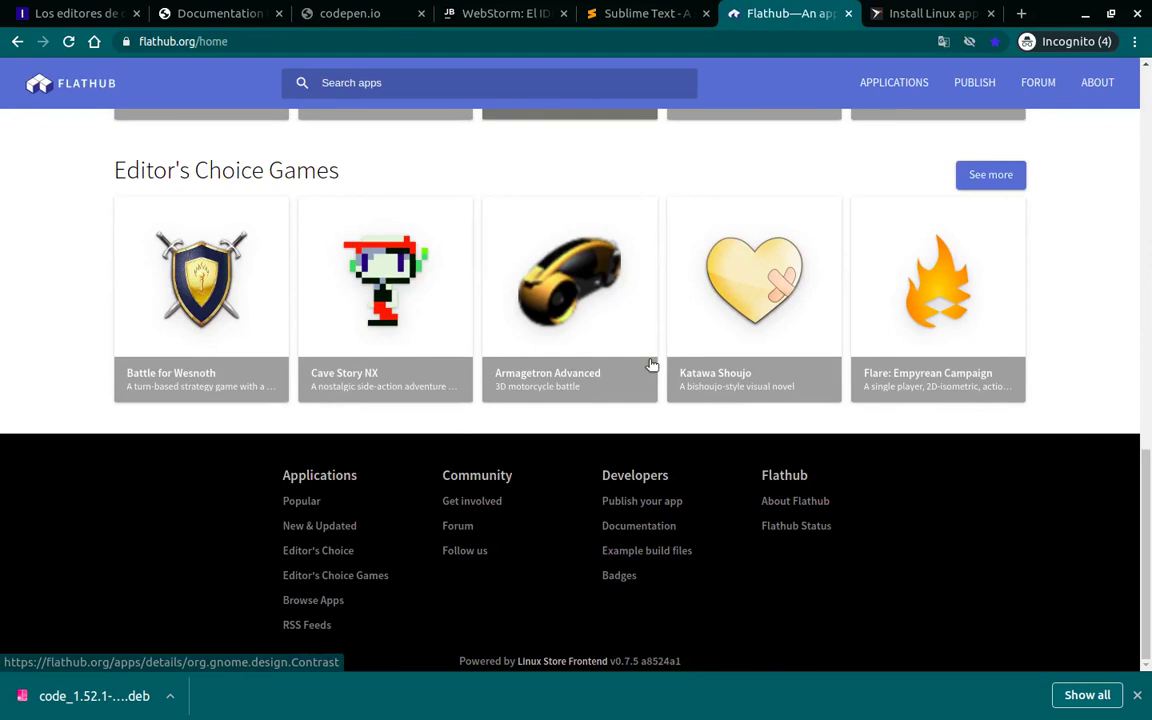
pyautogui.scroll(10, 651, 365)
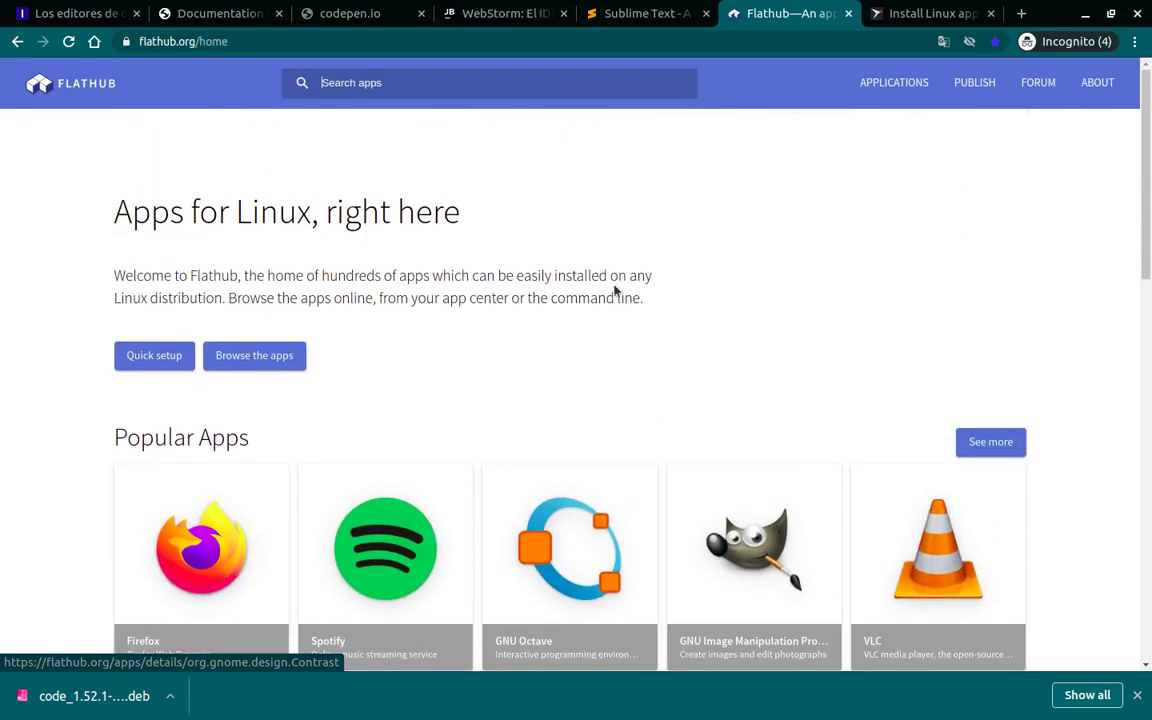
# - Search Flathub for "sublime-text"
pyautogui.click(474, 82)
pyautogui.write('sublime-text')
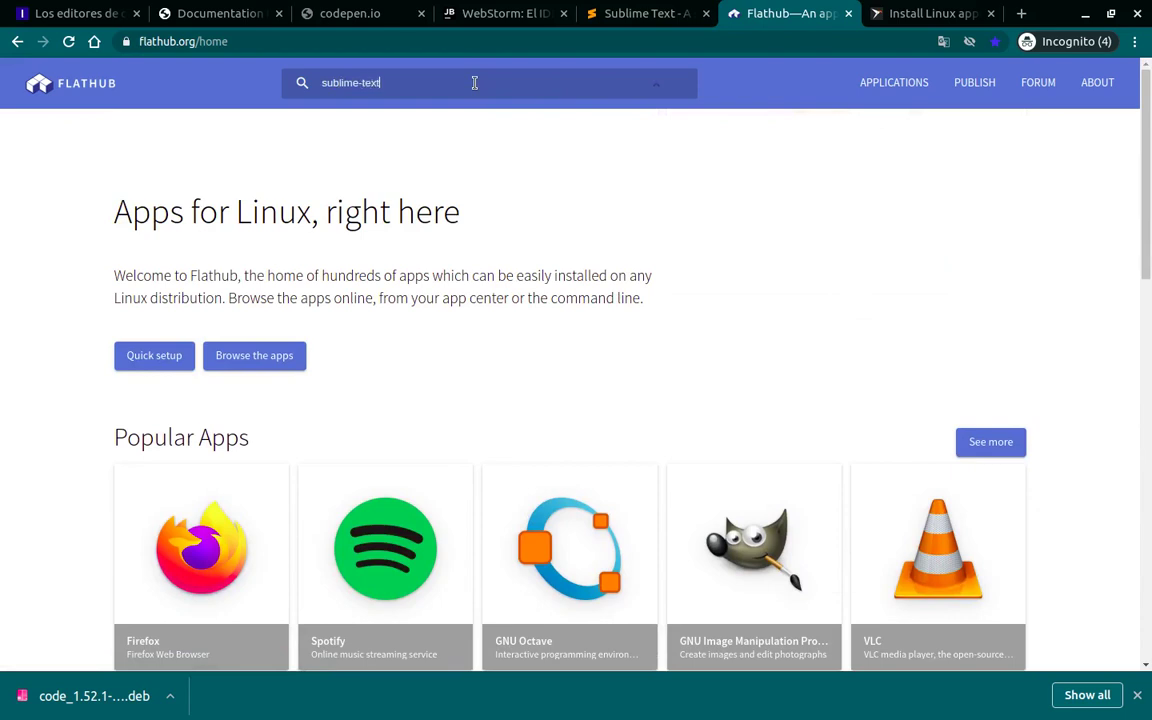
pyautogui.press('Return')
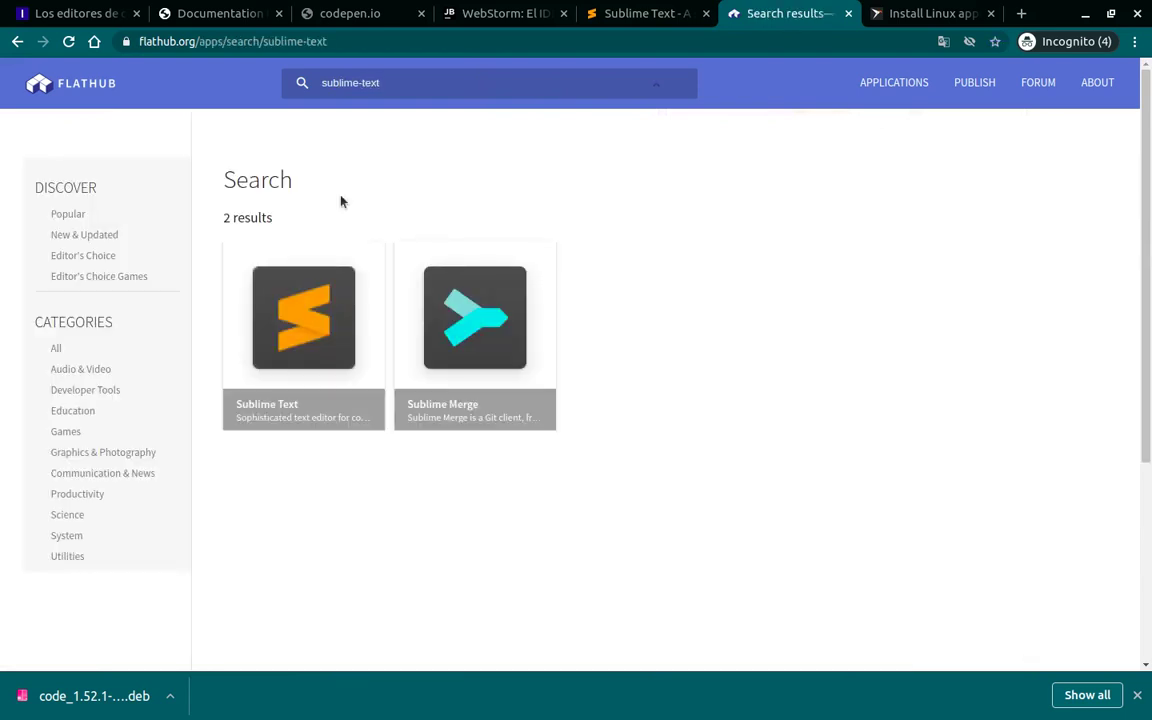
# - Open the Sublime Text page on Flathub and review its description and additional information, highlighting the license type
pyautogui.click(269, 340)
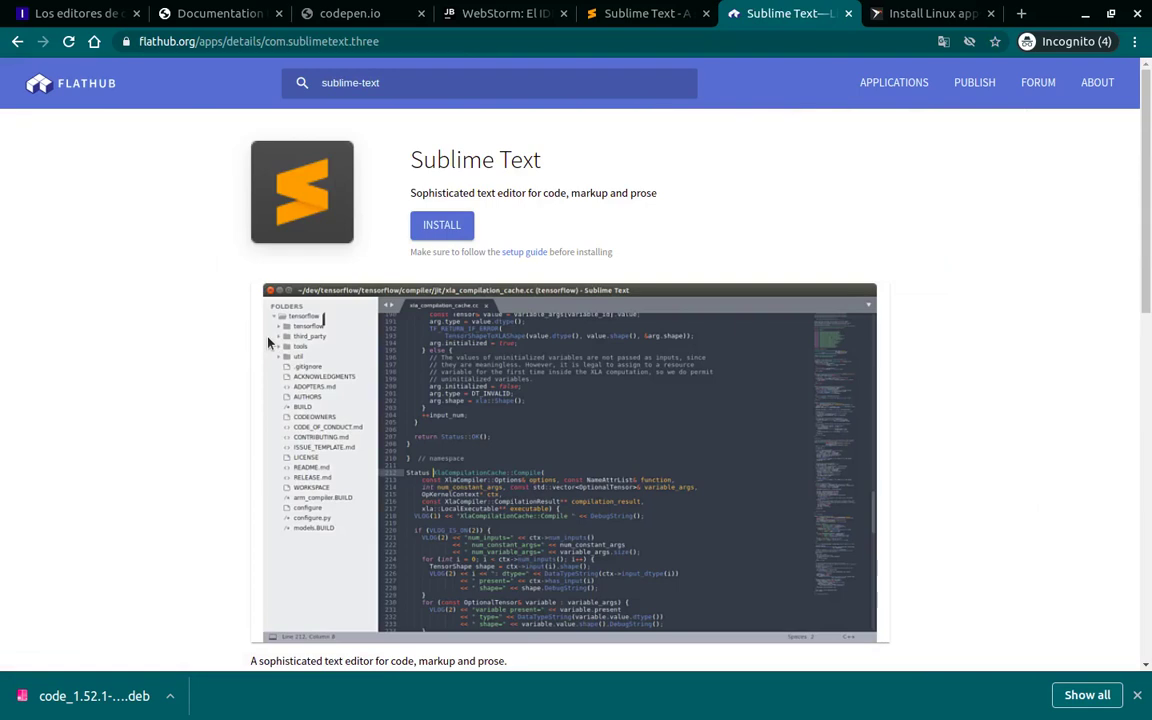
pyautogui.scroll(-3, 489, 432)
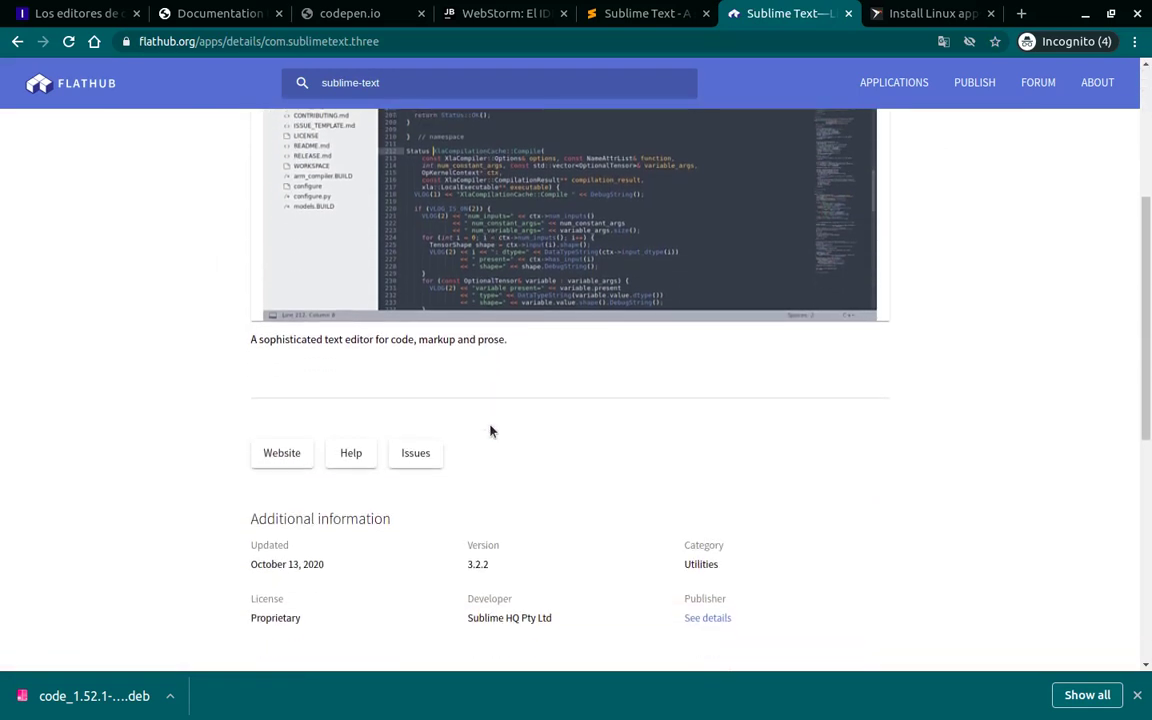
pyautogui.scroll(-1, 490, 431)
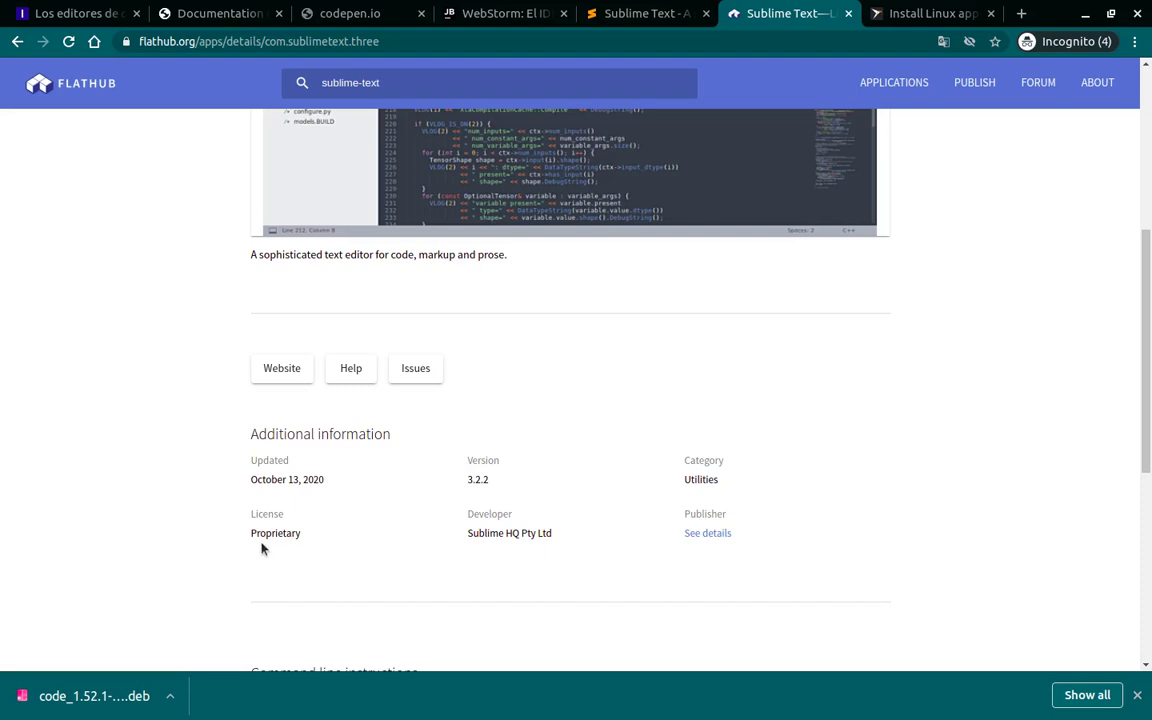
pyautogui.moveTo(251, 535); pyautogui.dragTo(284, 532)
pyautogui.scroll(5, 409, 476)
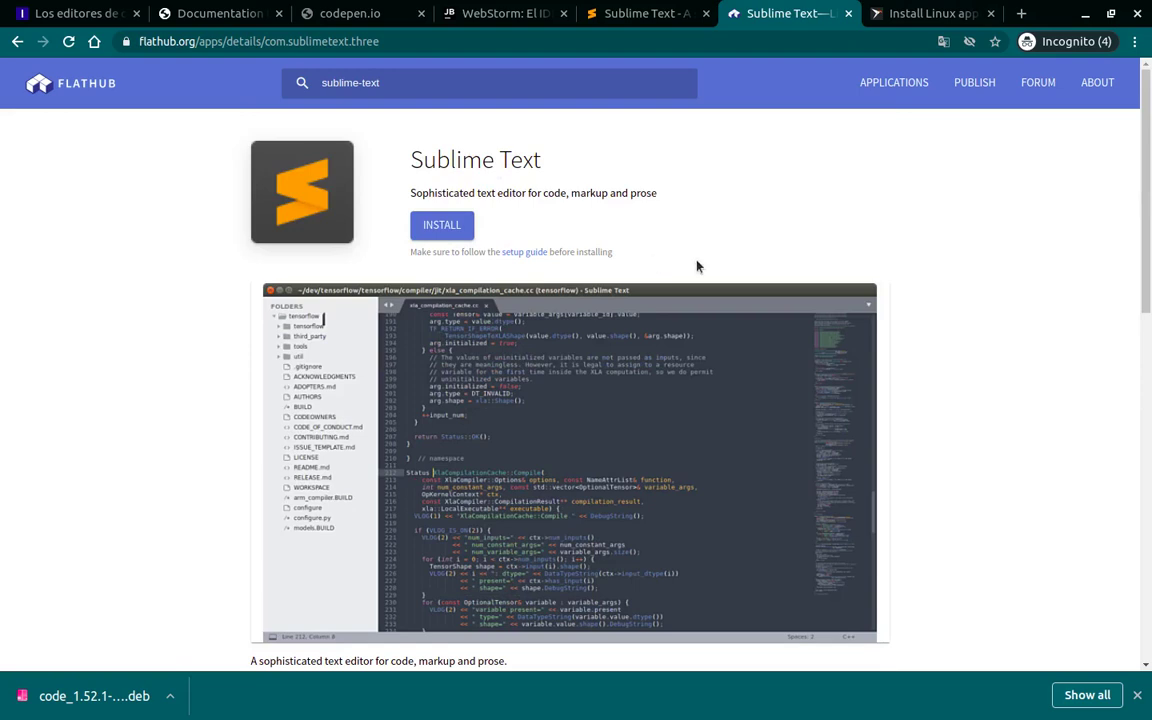
# - Switch to the Snap Store page and search its catalogue for "sublime text"
pyautogui.click(905, 12)
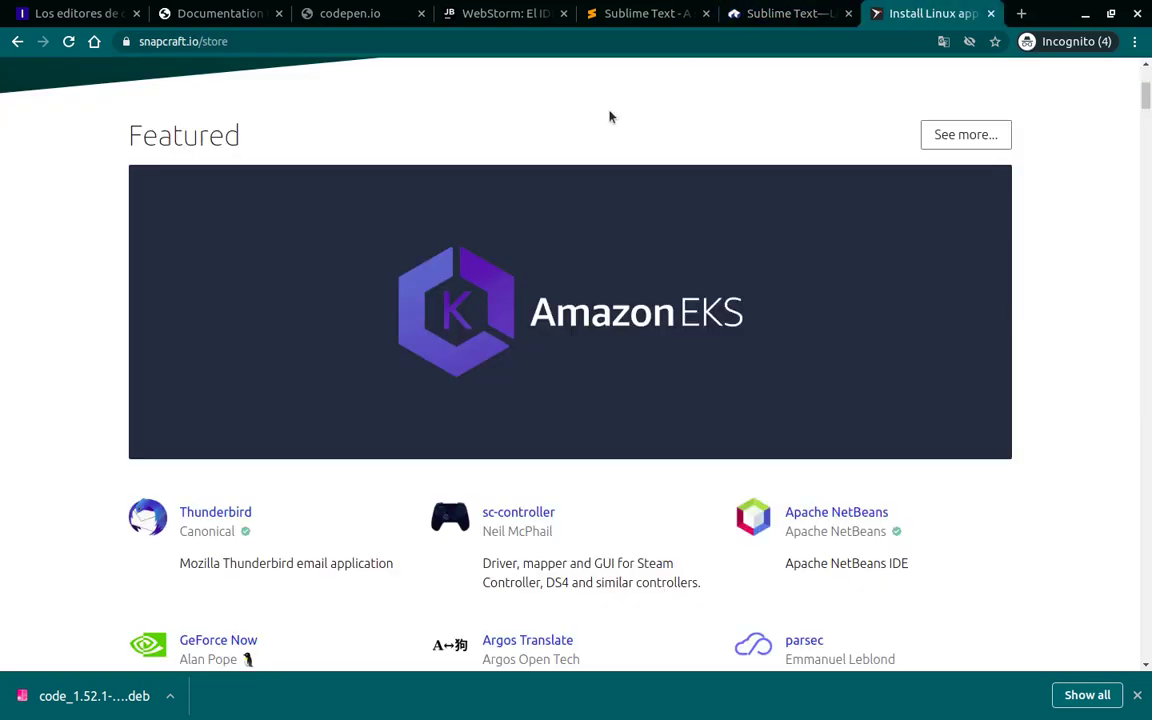
pyautogui.scroll(3, 198, 332)
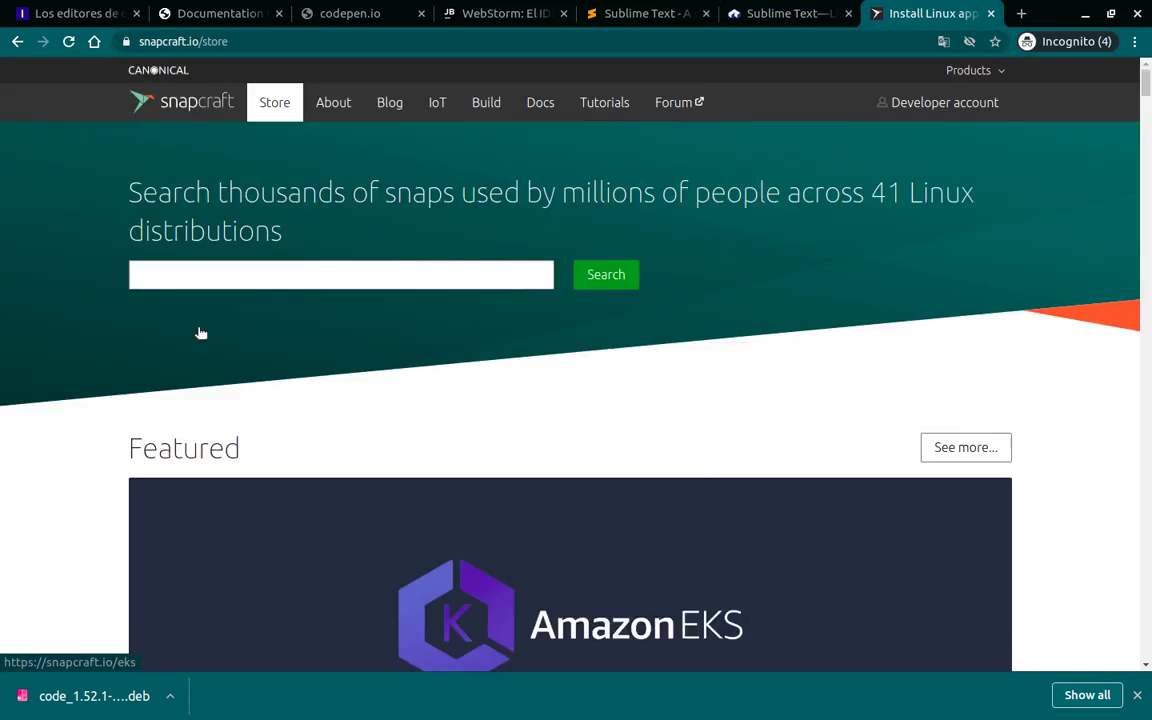
pyautogui.click(238, 272)
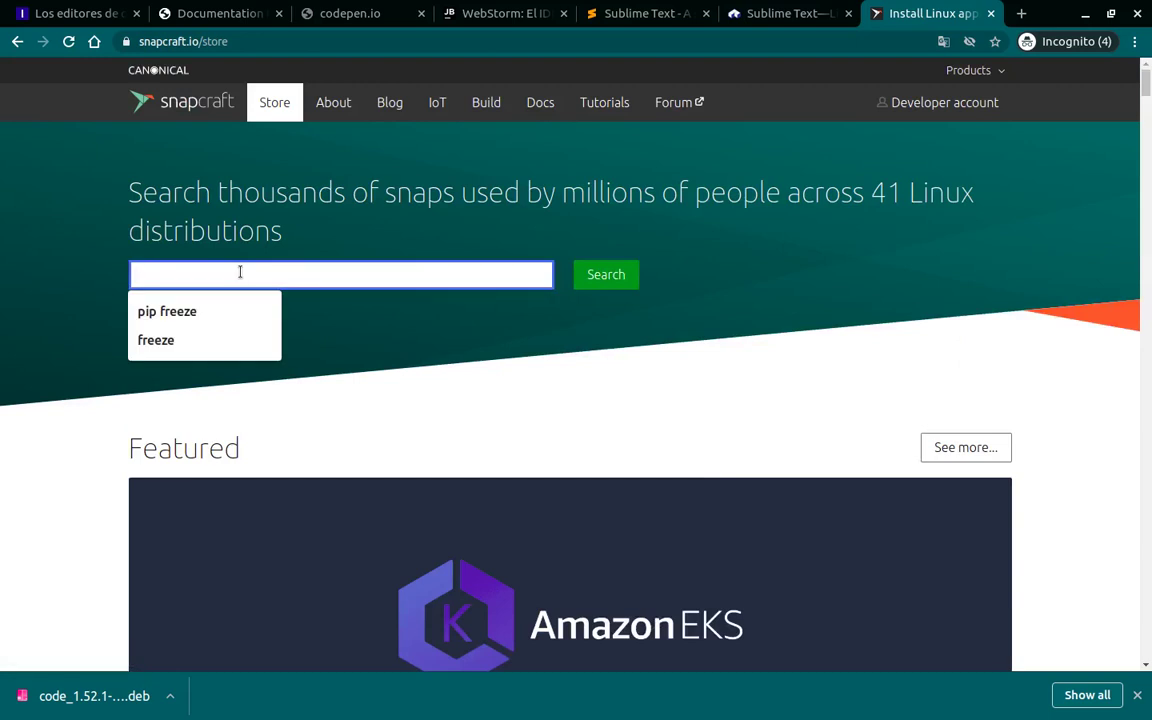
pyautogui.write('sublime text')
pyautogui.press('Return')
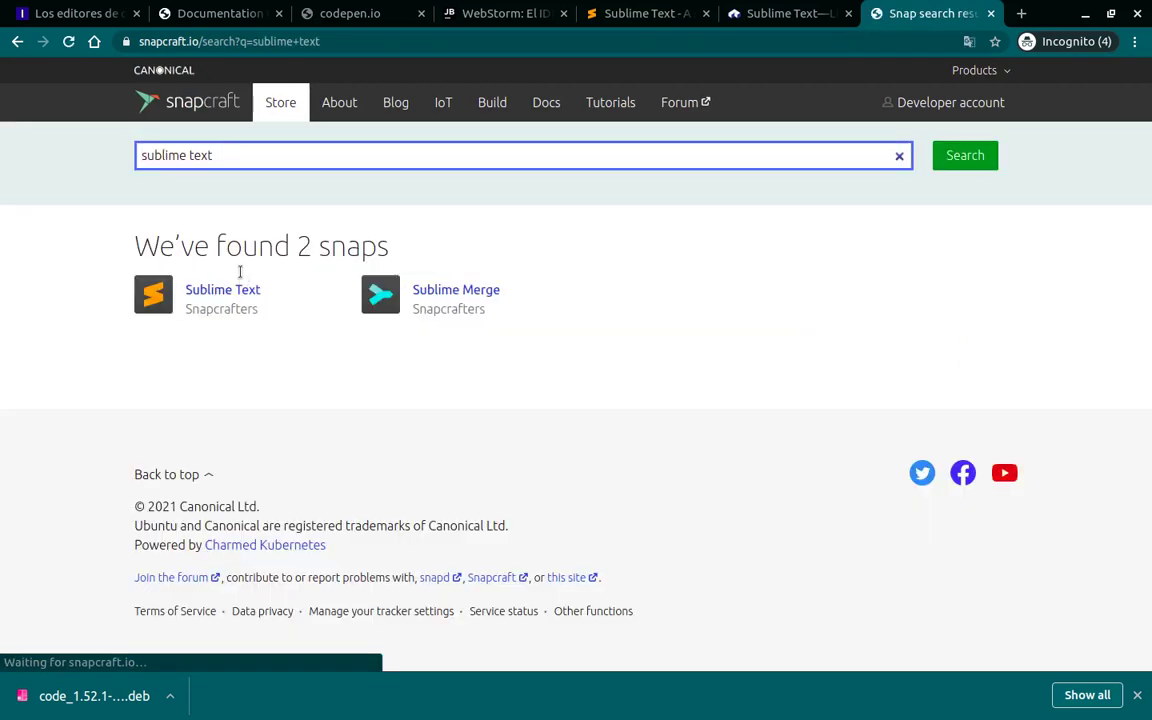
# - Open the Sublime Text snap and review its details, usage map, user distributions and per-distribution install options
pyautogui.click(183, 303)
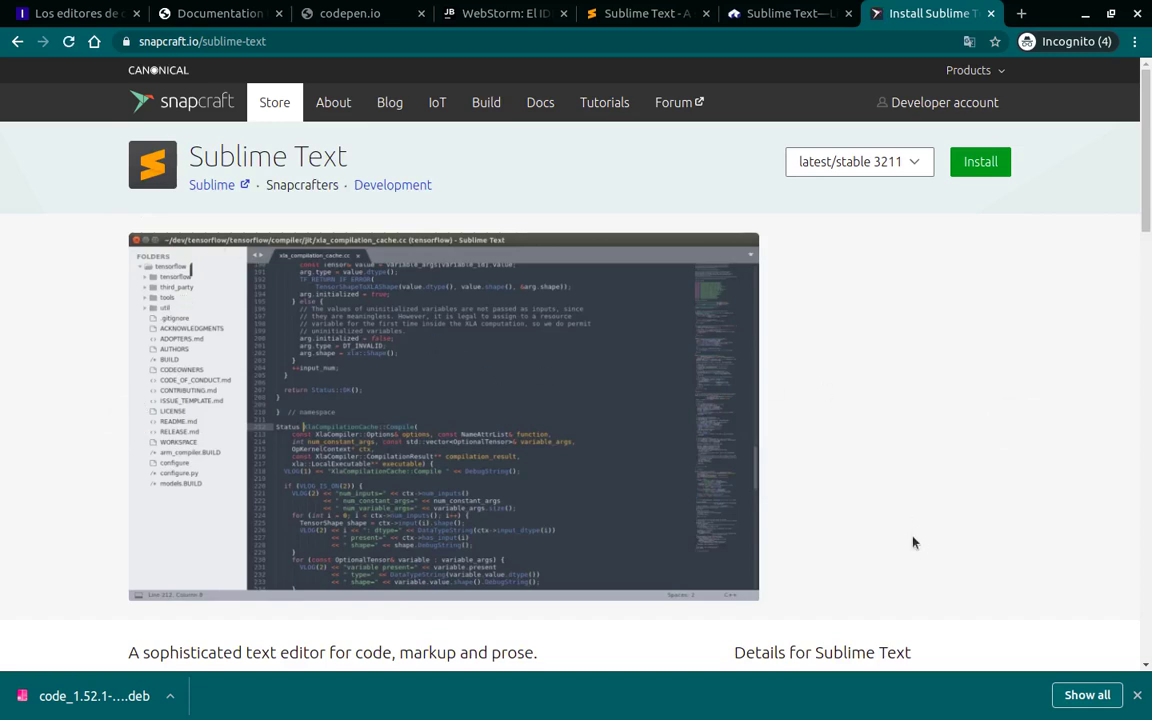
pyautogui.scroll(-20, 912, 542)
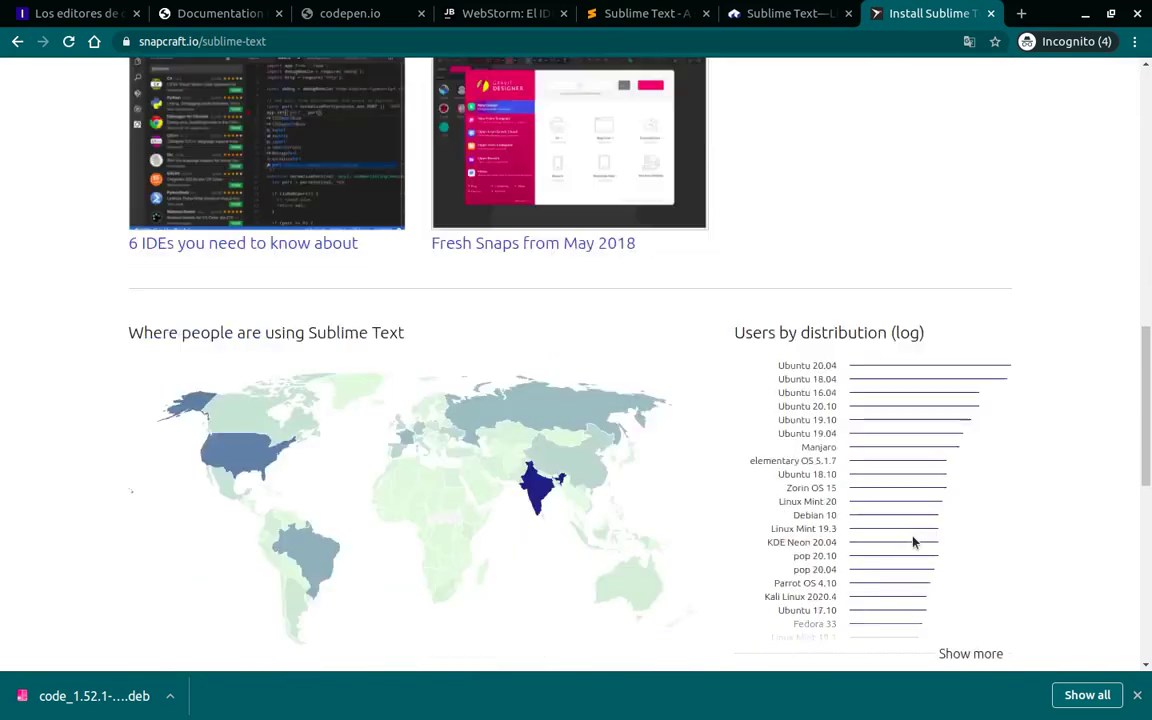
pyautogui.scroll(1, 912, 542)
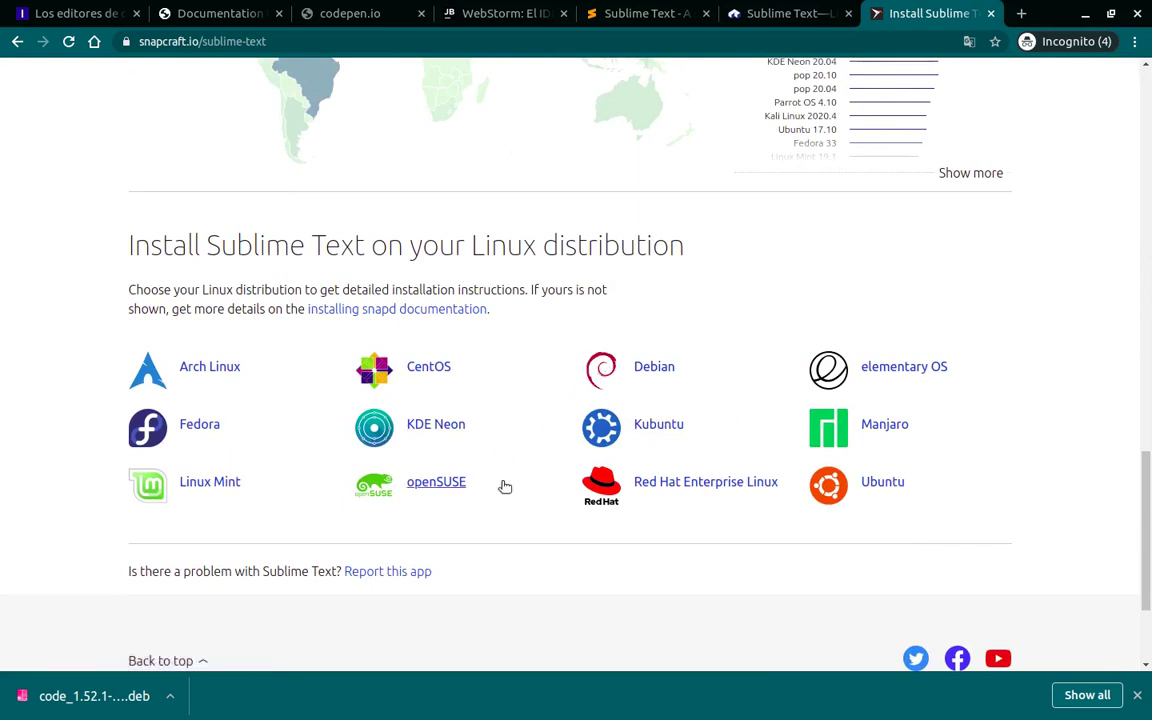
pyautogui.scroll(-2, 504, 484)
pyautogui.scroll(8, 504, 486)
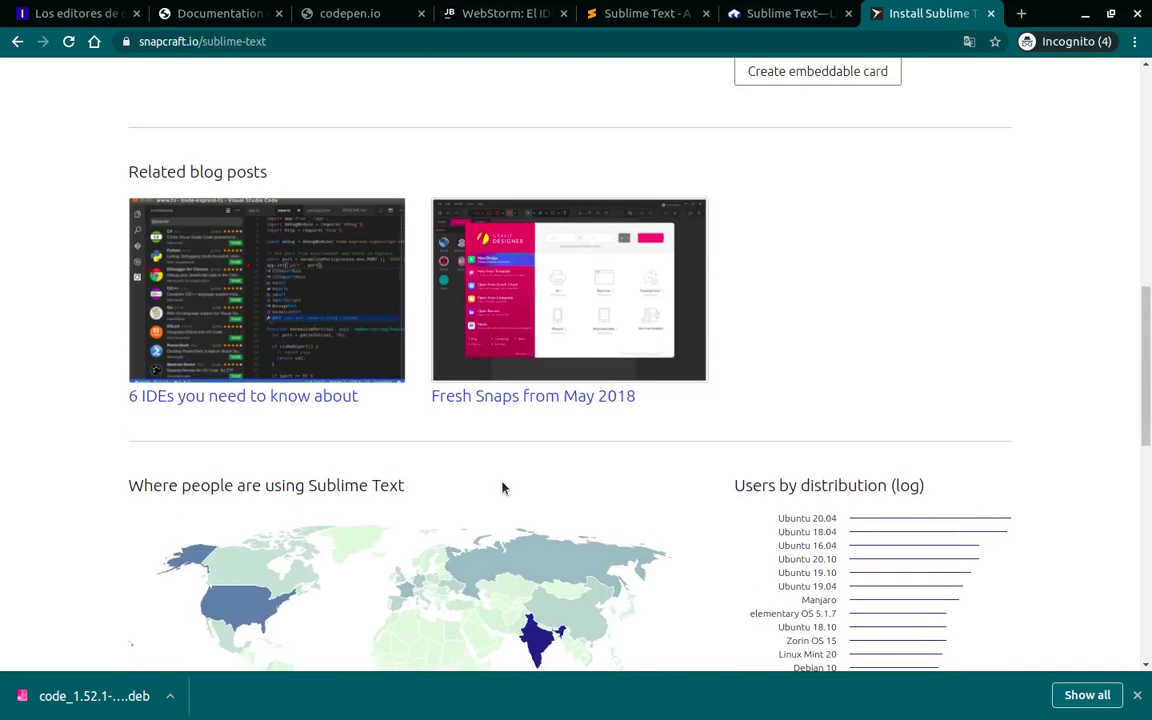
pyautogui.scroll(-4, 503, 487)
pyautogui.scroll(9, 503, 487)
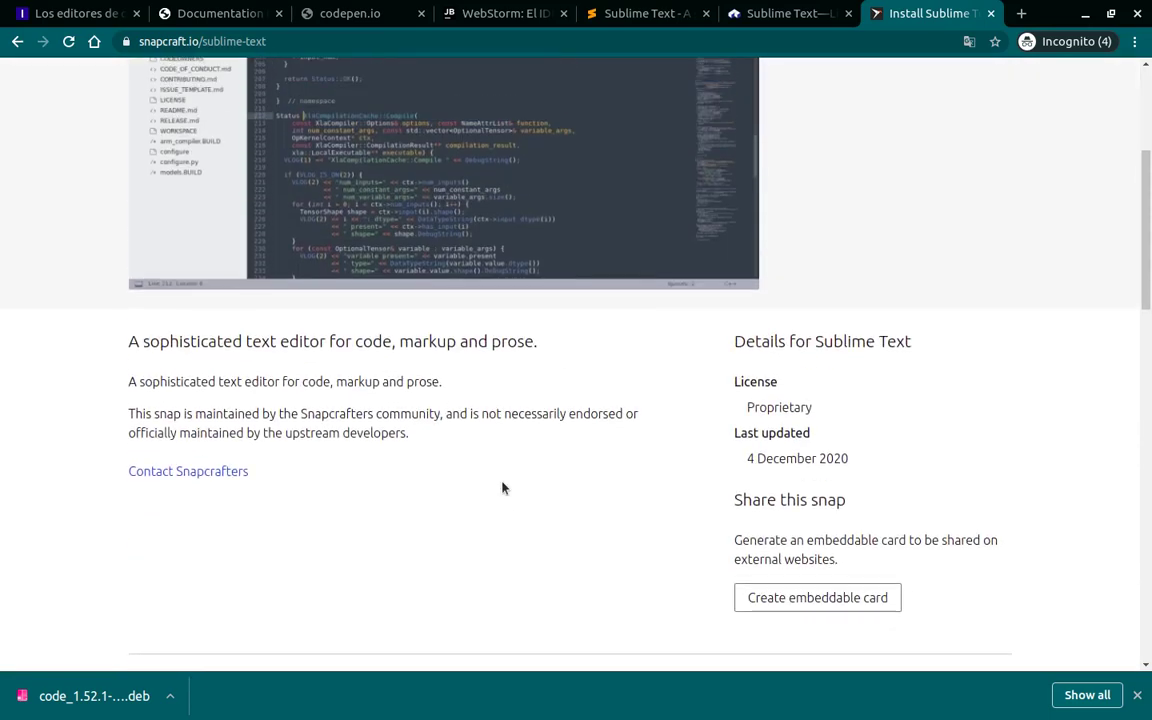
pyautogui.scroll(3, 502, 487)
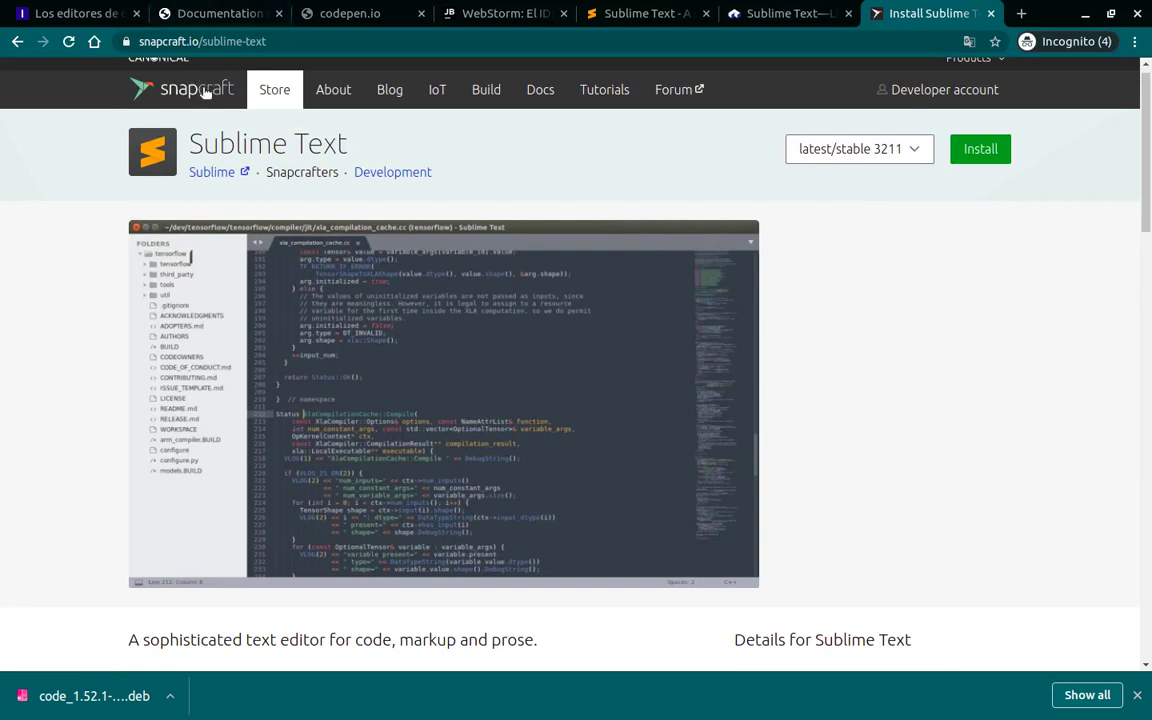
# - Go to the Snapcraft home page and review its language guides, testimonials and section on Linux and IoT builds
pyautogui.click(205, 92)
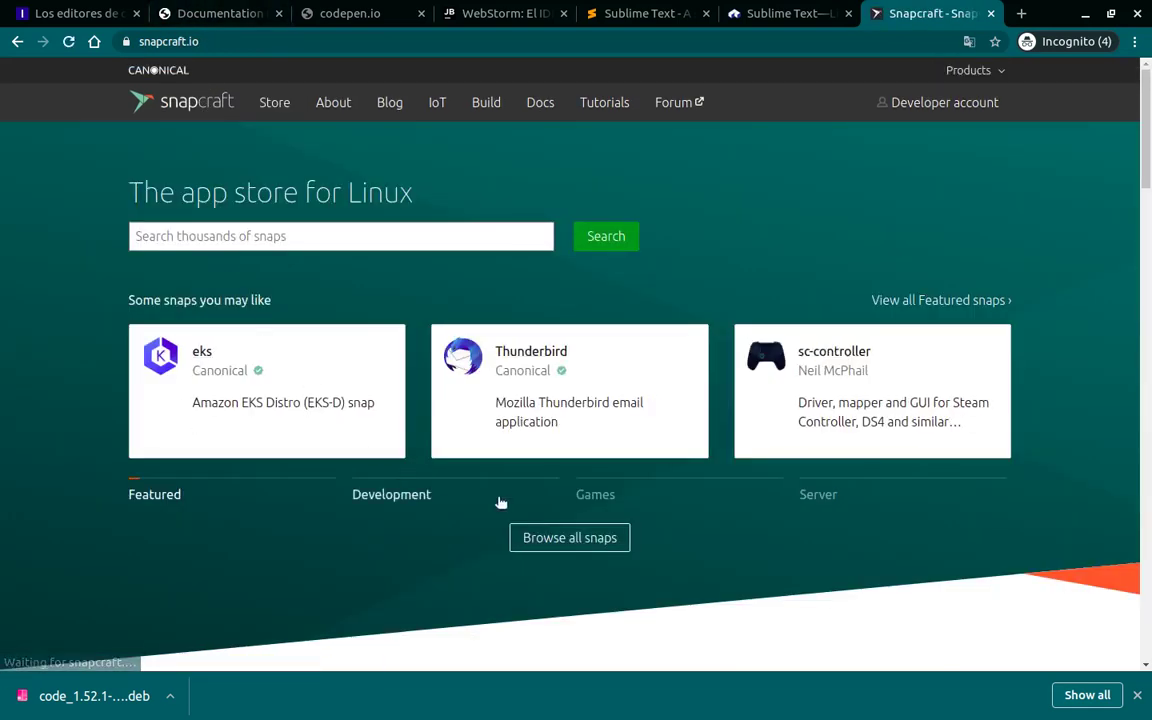
pyautogui.scroll(-5, 406, 519)
pyautogui.scroll(1, 406, 519)
pyautogui.scroll(-6, 406, 519)
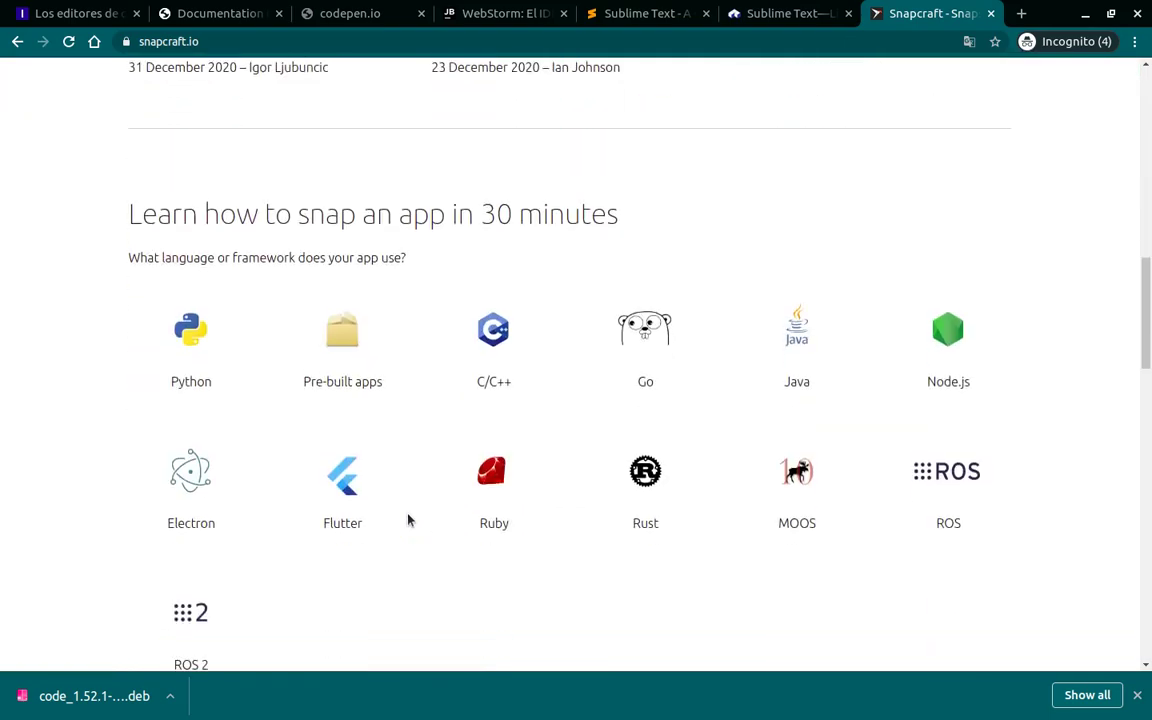
pyautogui.scroll(-3, 591, 456)
pyautogui.scroll(3, 591, 457)
pyautogui.scroll(-7, 591, 457)
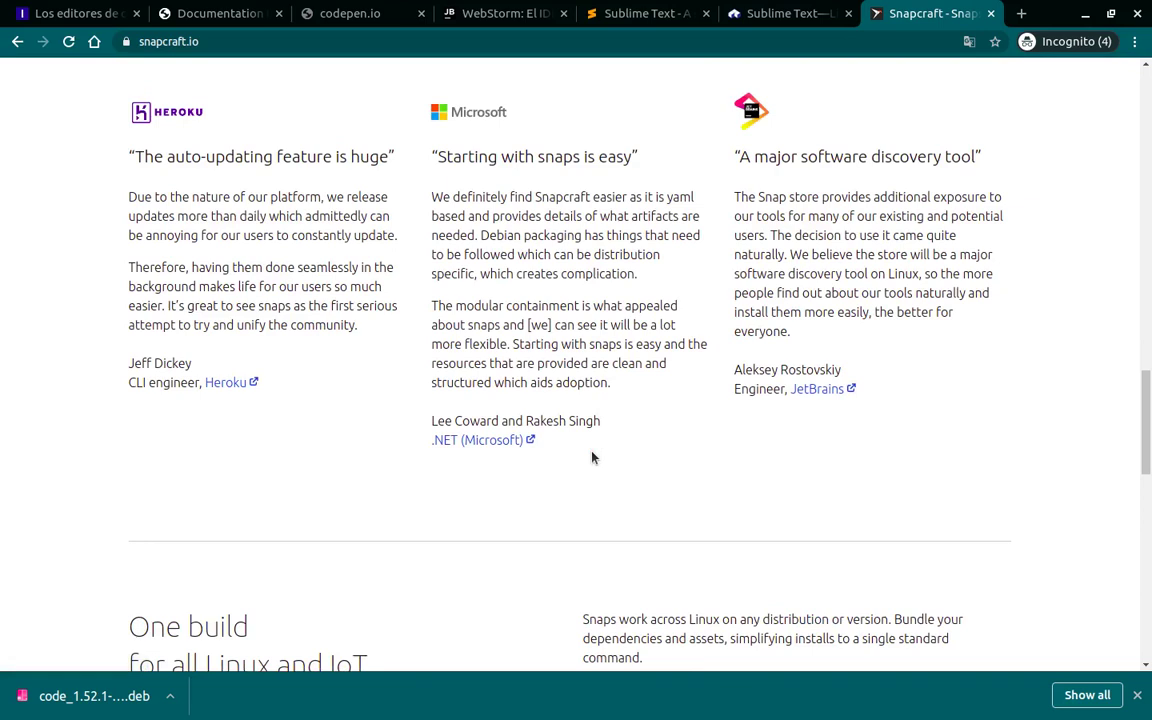
pyautogui.scroll(-4, 591, 457)
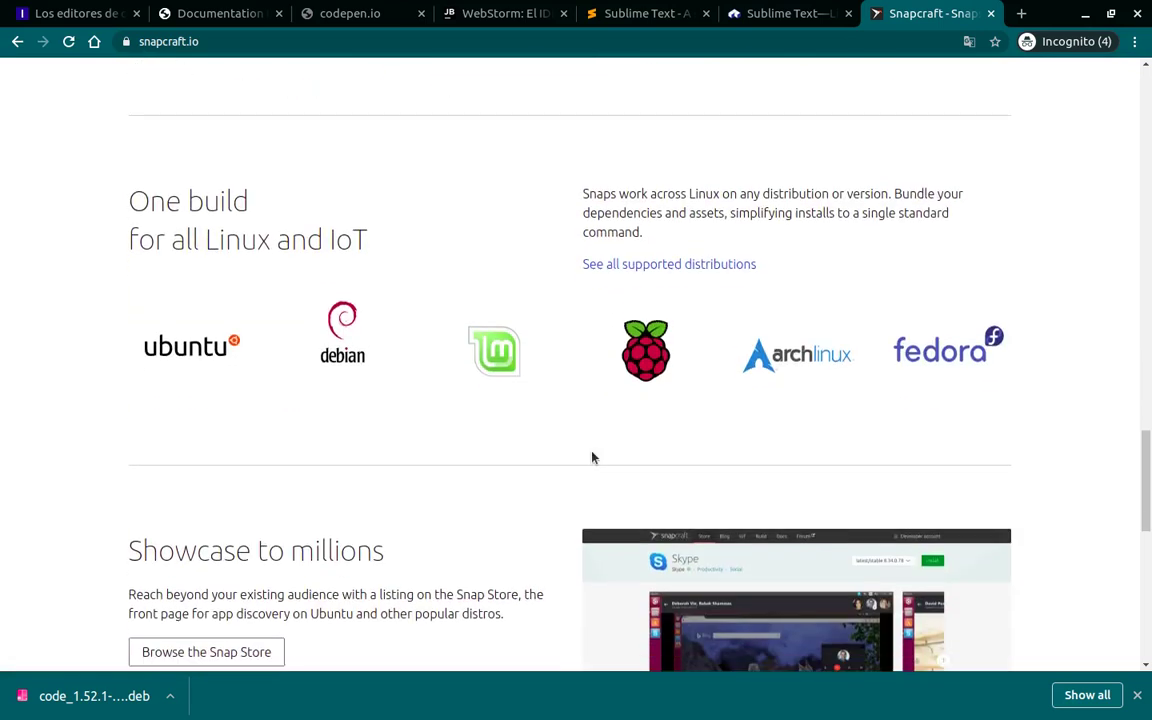
# - Open the list of all supported distributions and review which ones come with or without snap pre-installed
pyautogui.click(719, 266)
pyautogui.scroll(-4, 437, 432)
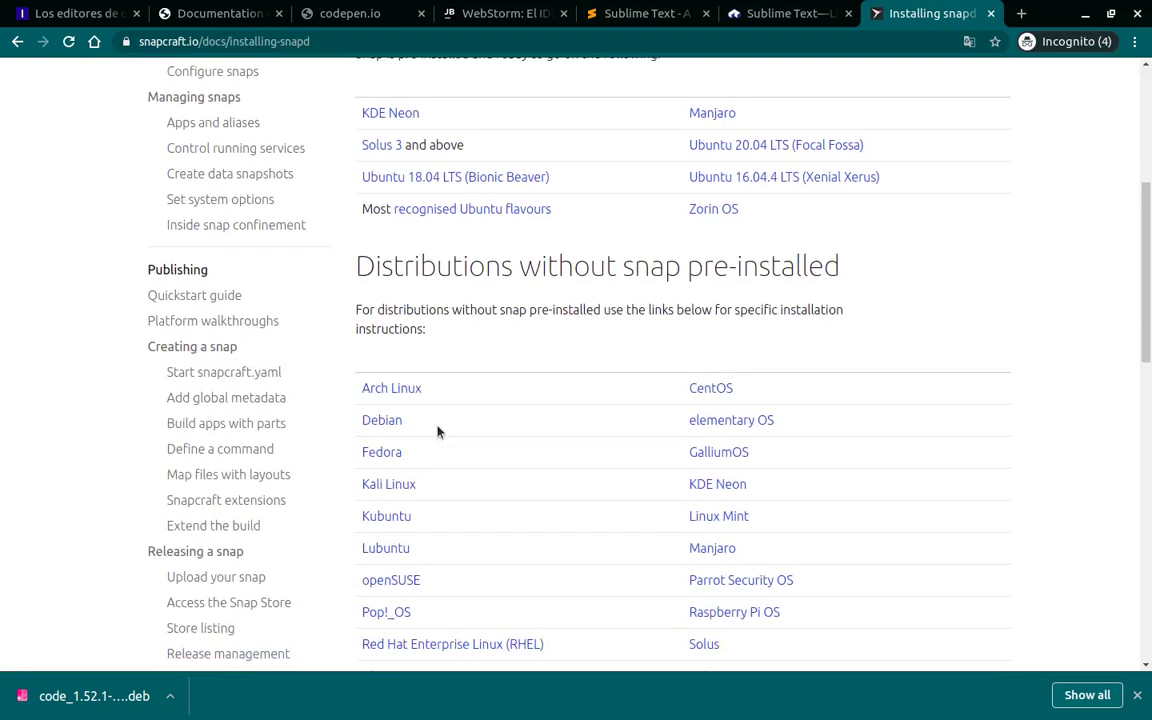
pyautogui.scroll(-3, 437, 432)
pyautogui.scroll(4, 437, 432)
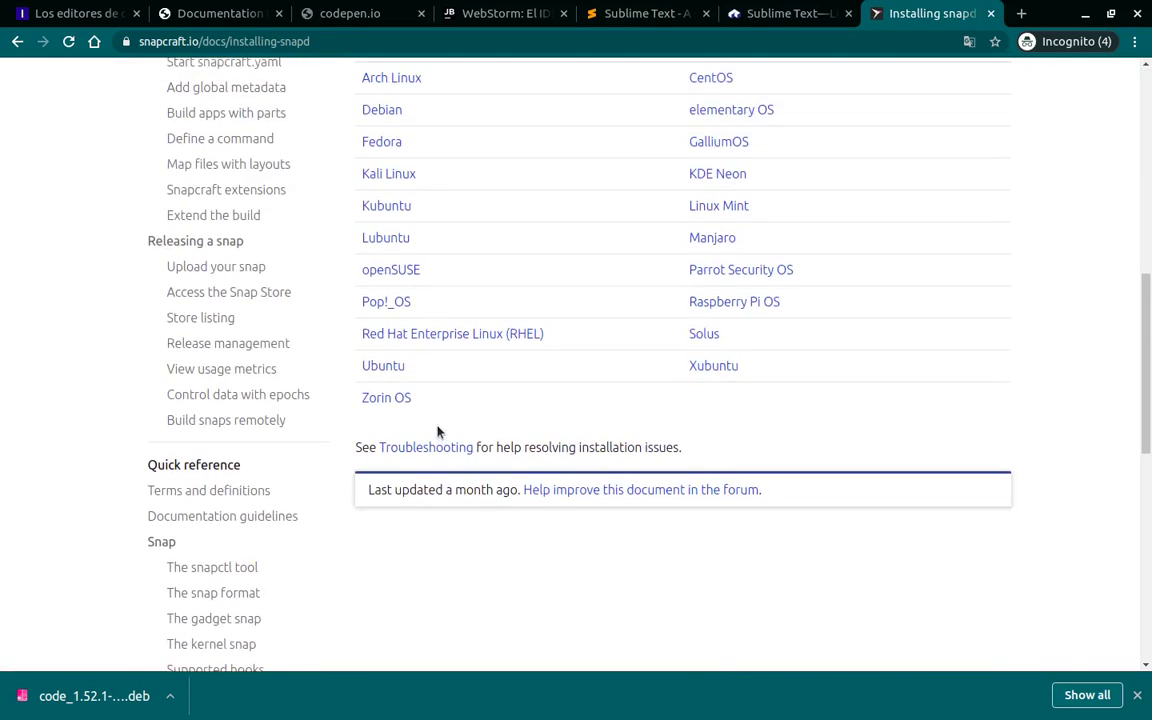
pyautogui.scroll(4, 437, 432)
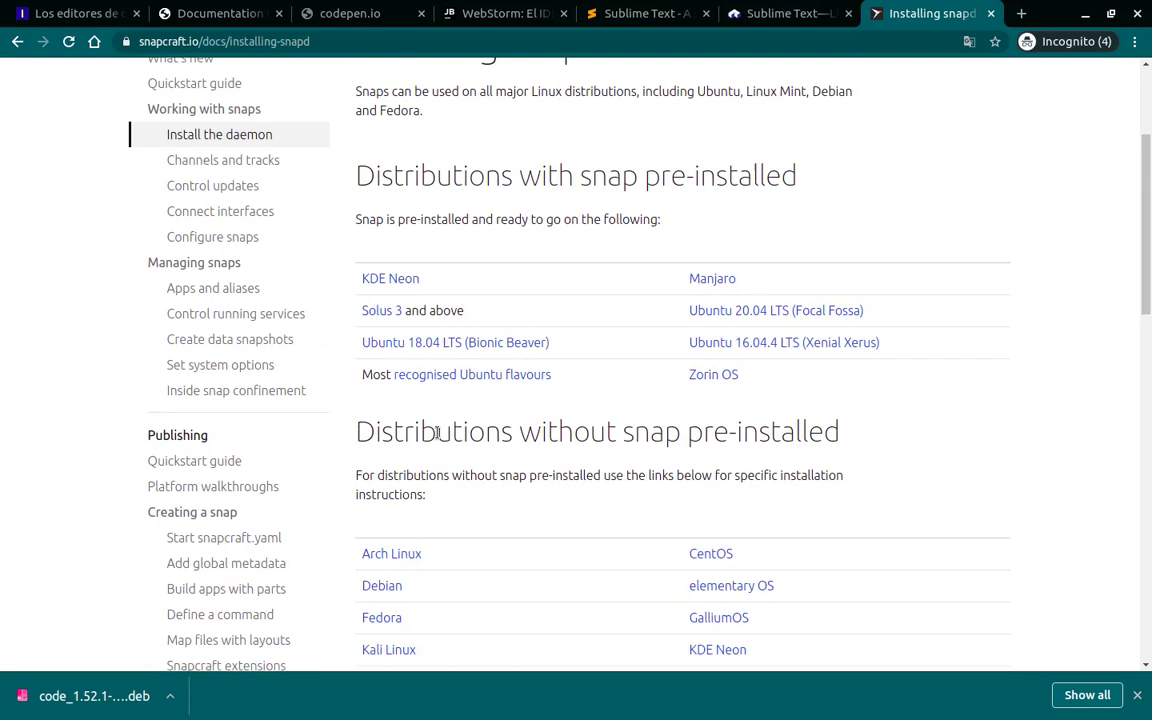
pyautogui.scroll(3, 437, 432)
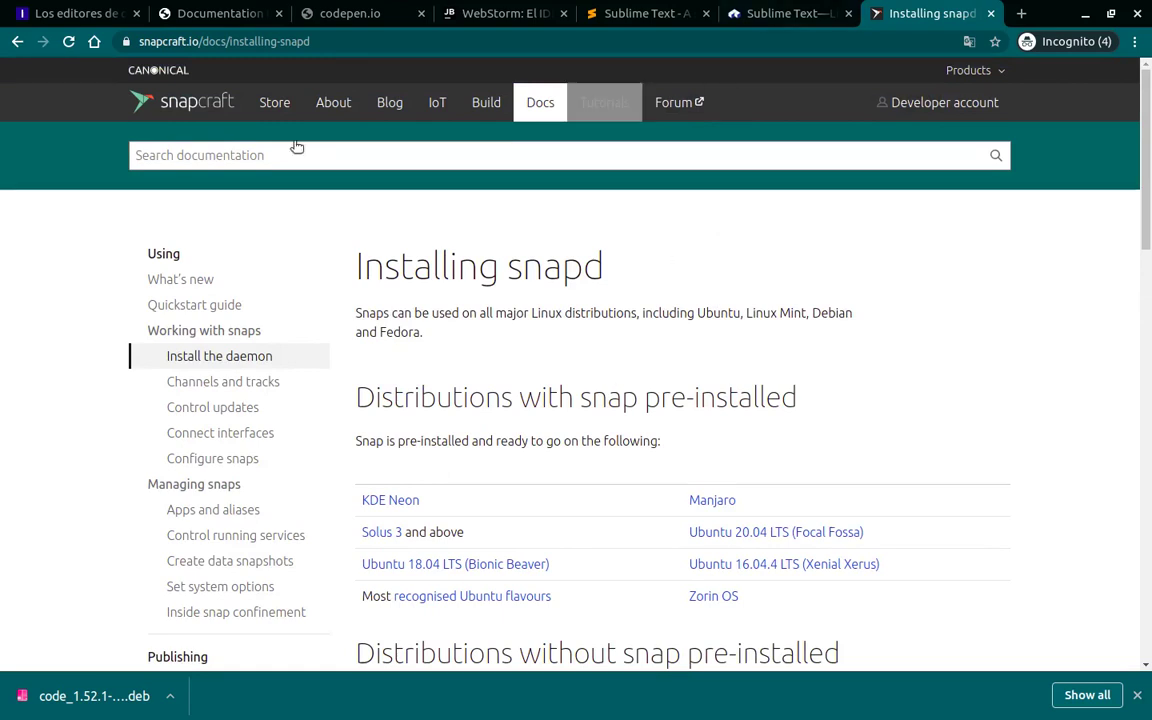
# - Switch to the terminal and clear its output
pyautogui.moveTo(385, 685)
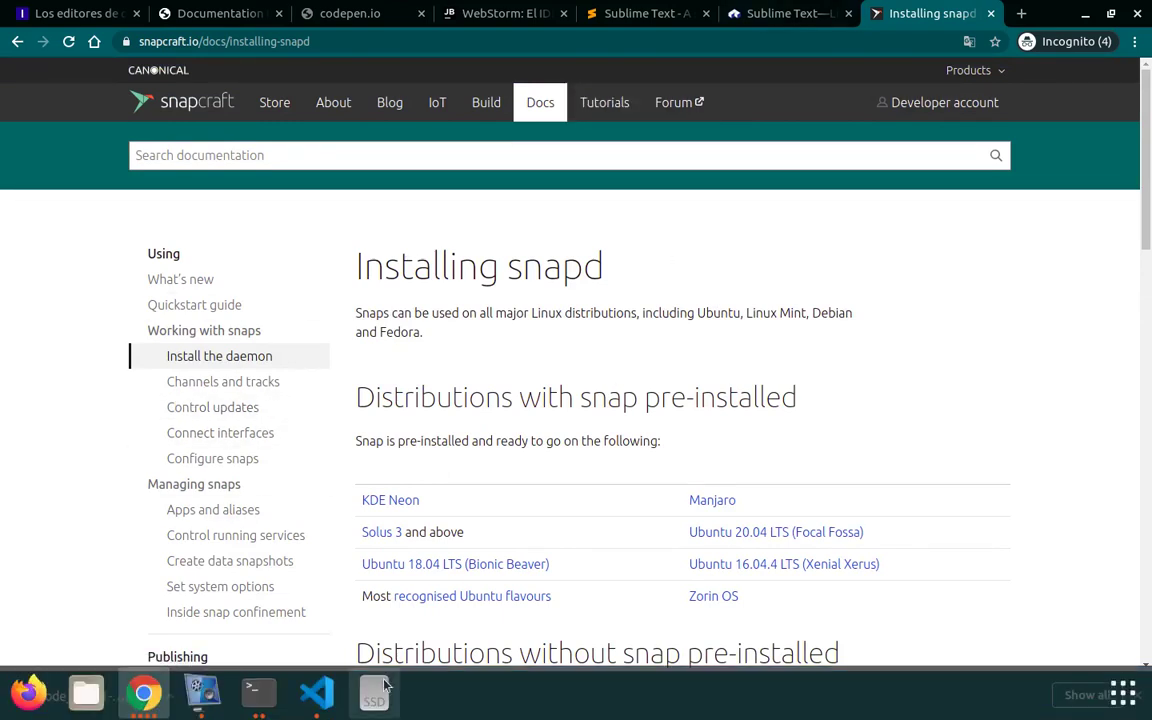
pyautogui.click(257, 692)
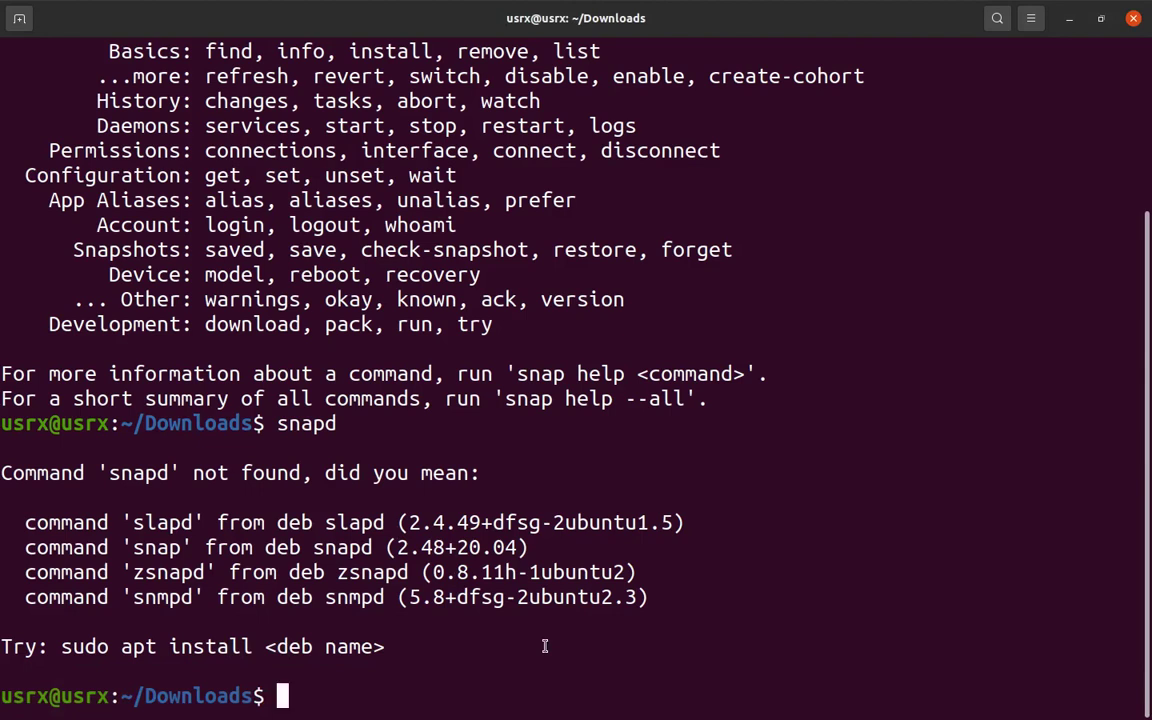
pyautogui.write('clear')
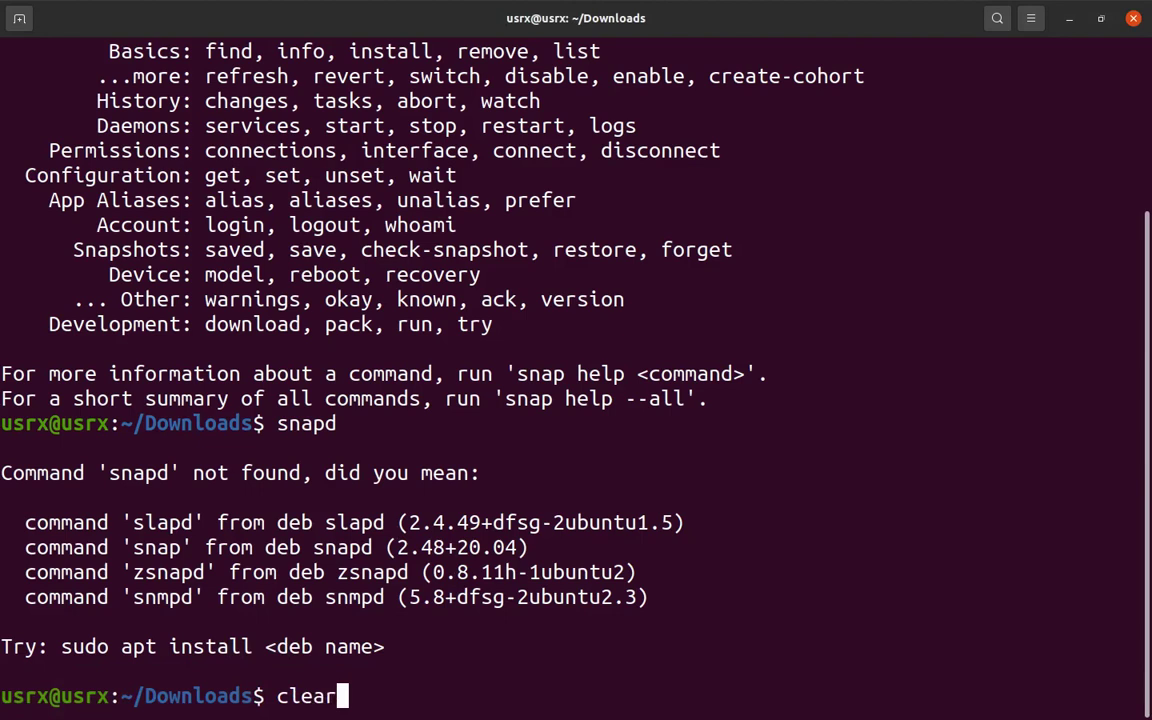
pyautogui.press('Return')
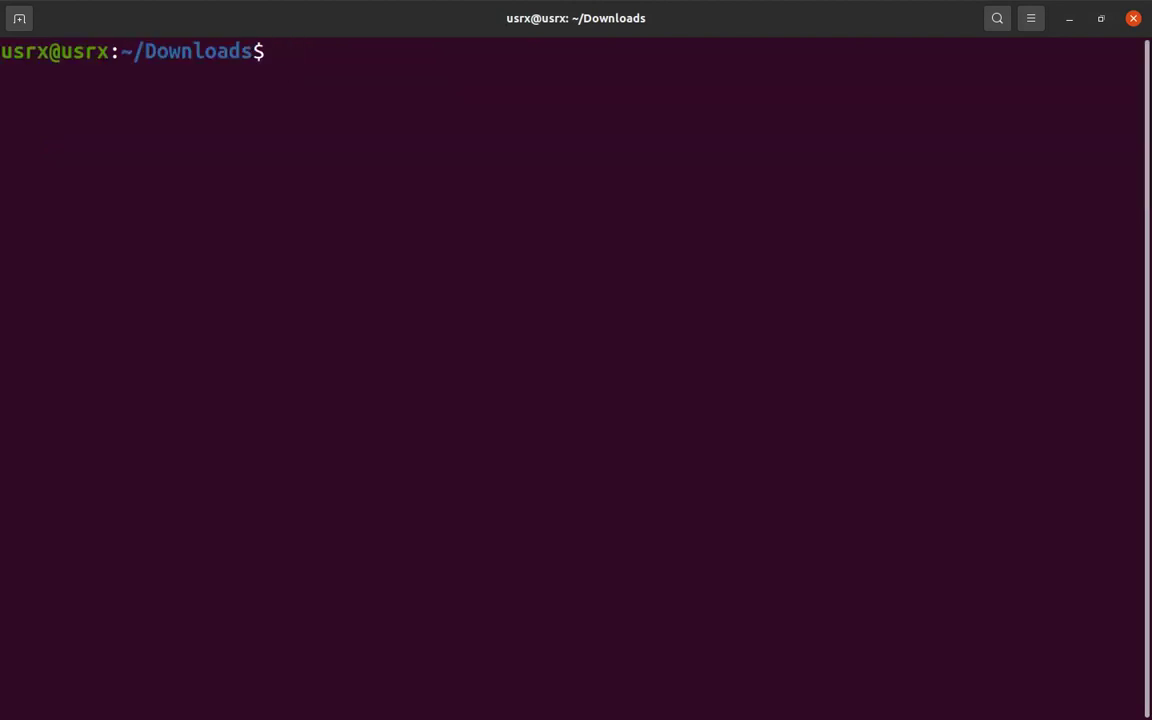
# - Enter the command "sudo snap install sublime-text --classic" at the terminal prompt without running it
pyautogui.write('sudo')
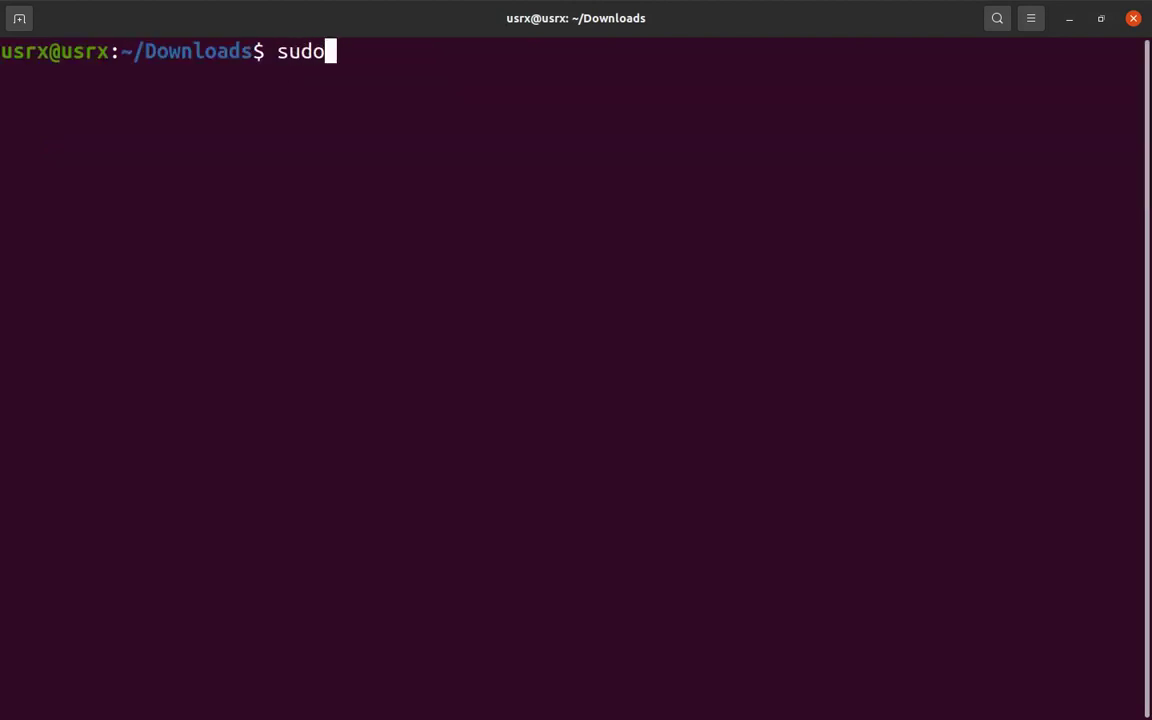
pyautogui.write(' snap inst')
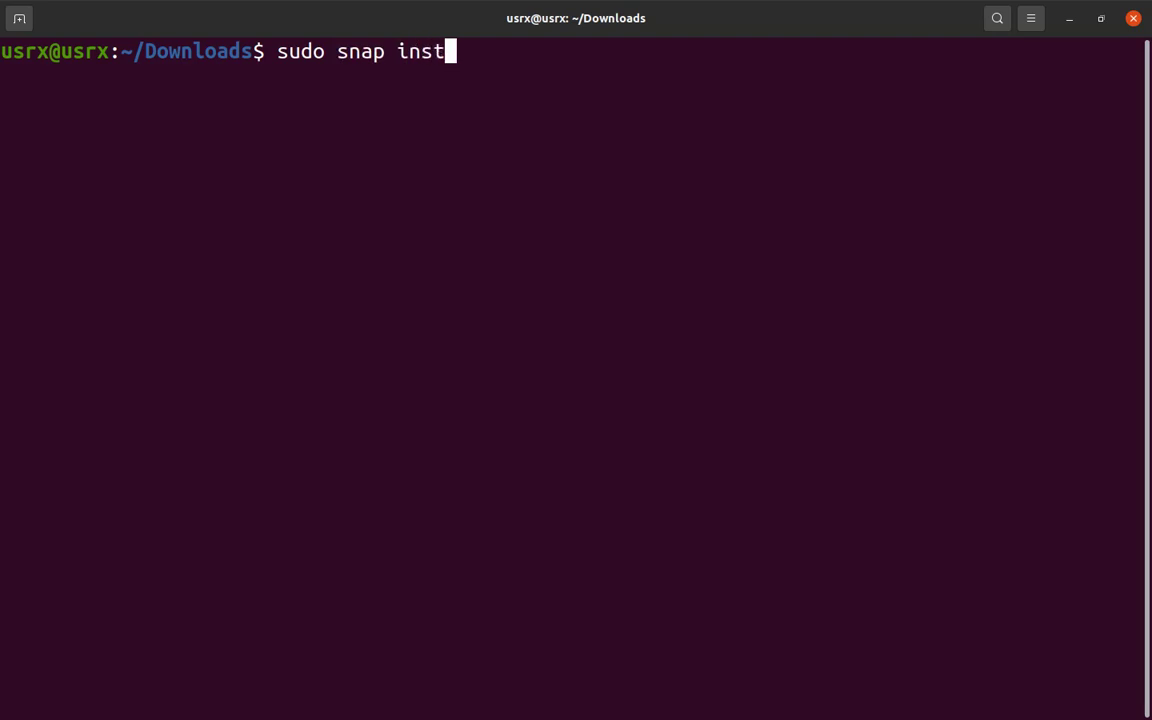
pyautogui.write('all sub')
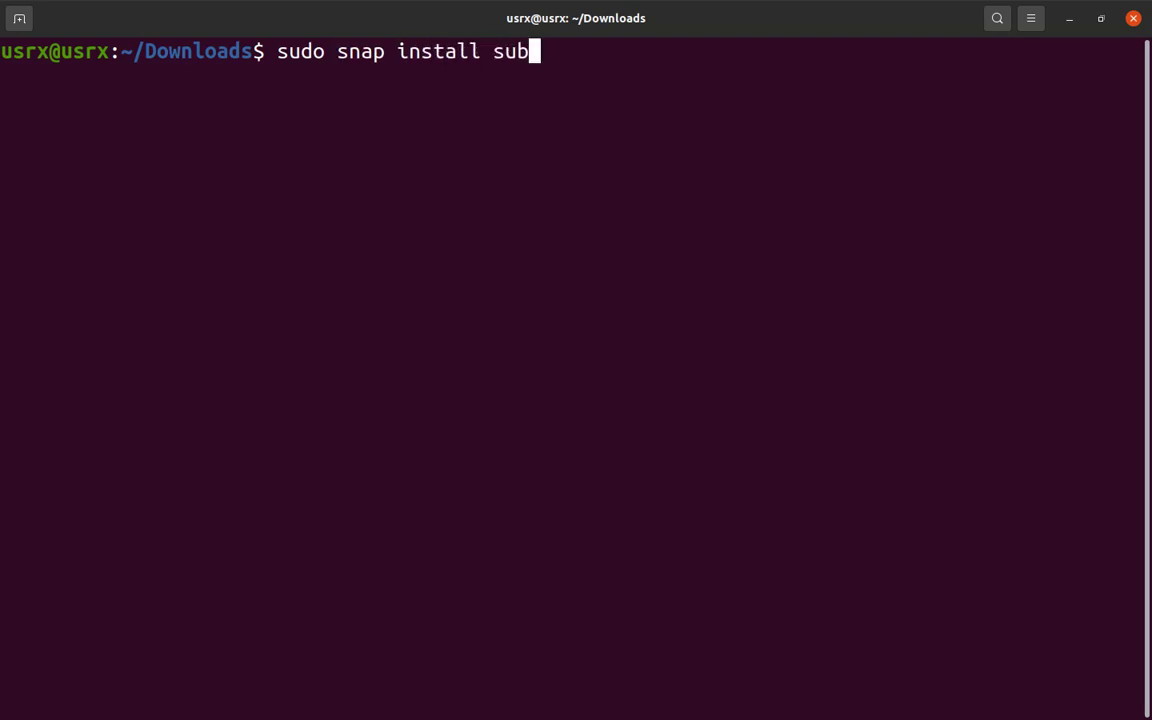
pyautogui.write('lime-text')
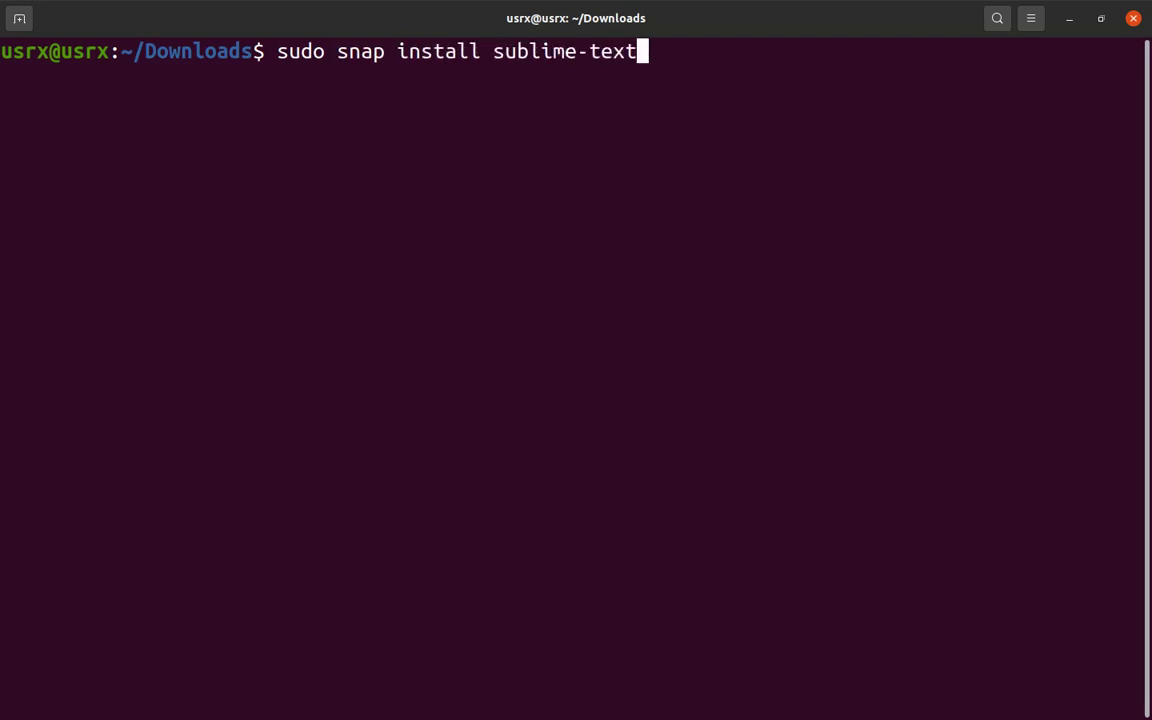
pyautogui.write(' --classic')
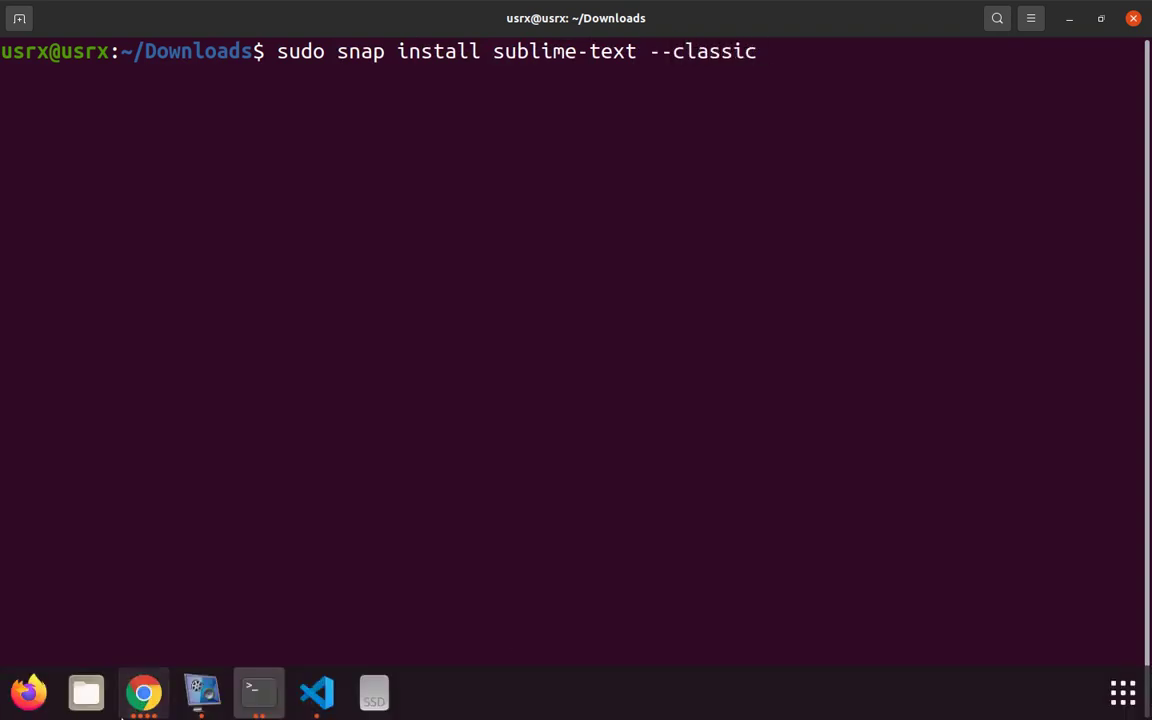
# - Switch to Chrome, search the Snapcraft store for "sublime text" and open the Sublime Text snap page
pyautogui.click(139, 703)
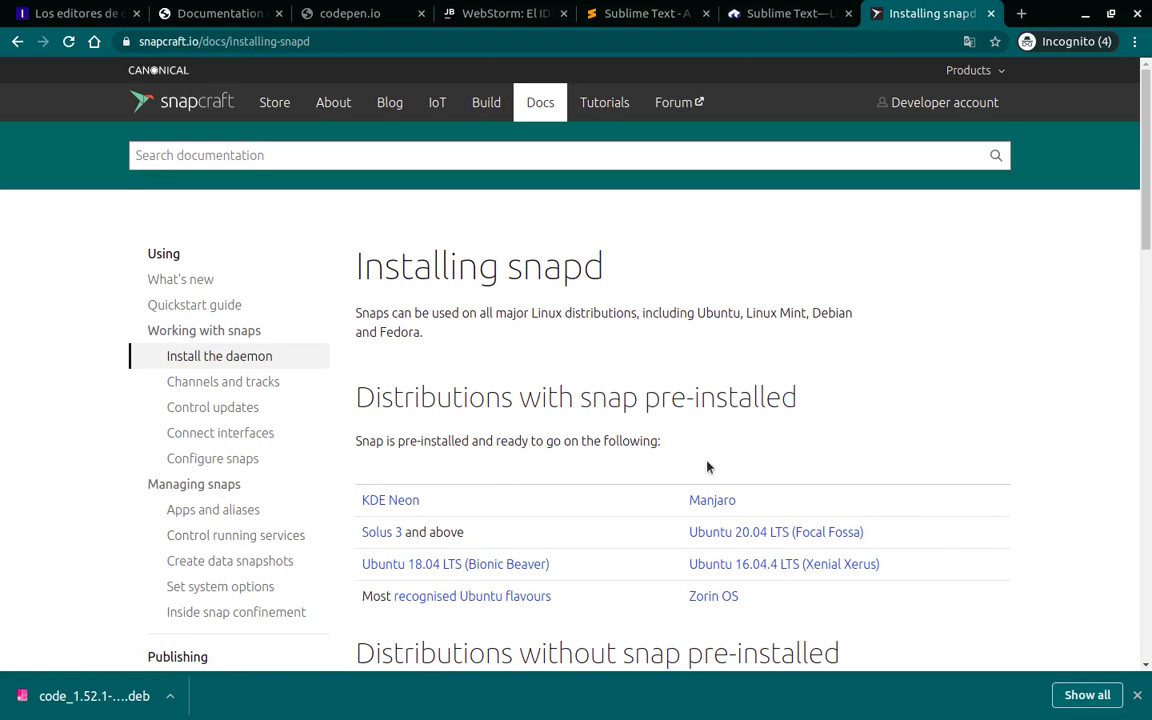
pyautogui.click(277, 104)
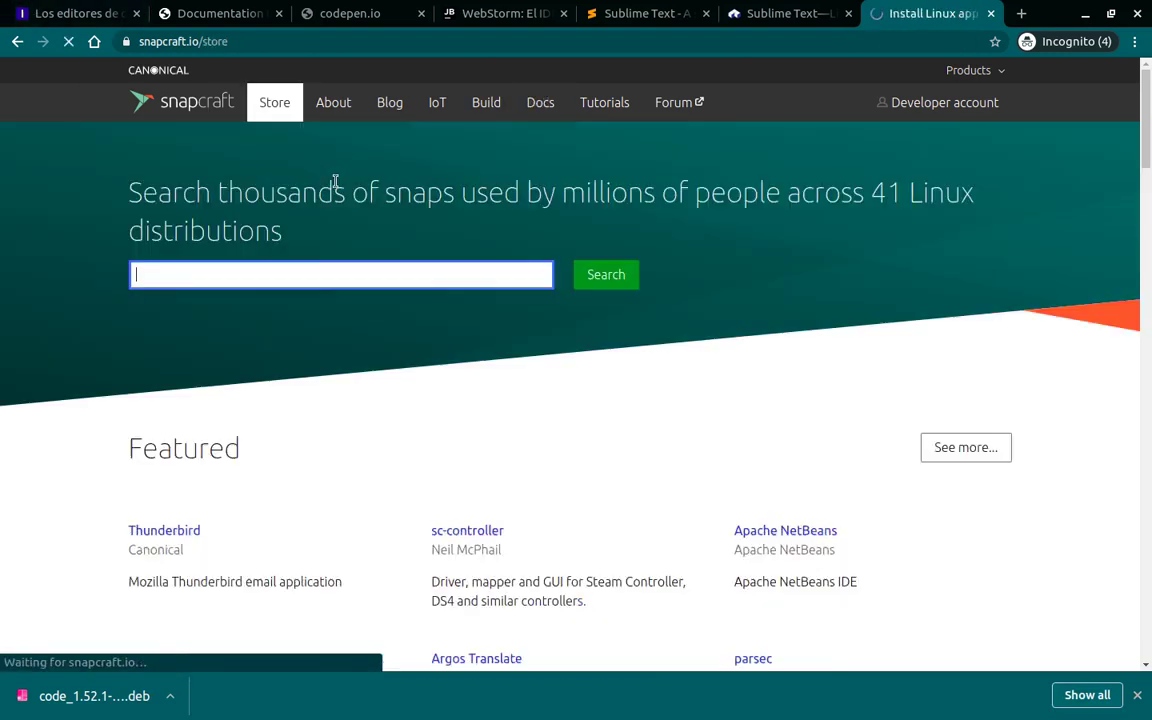
pyautogui.click(326, 268)
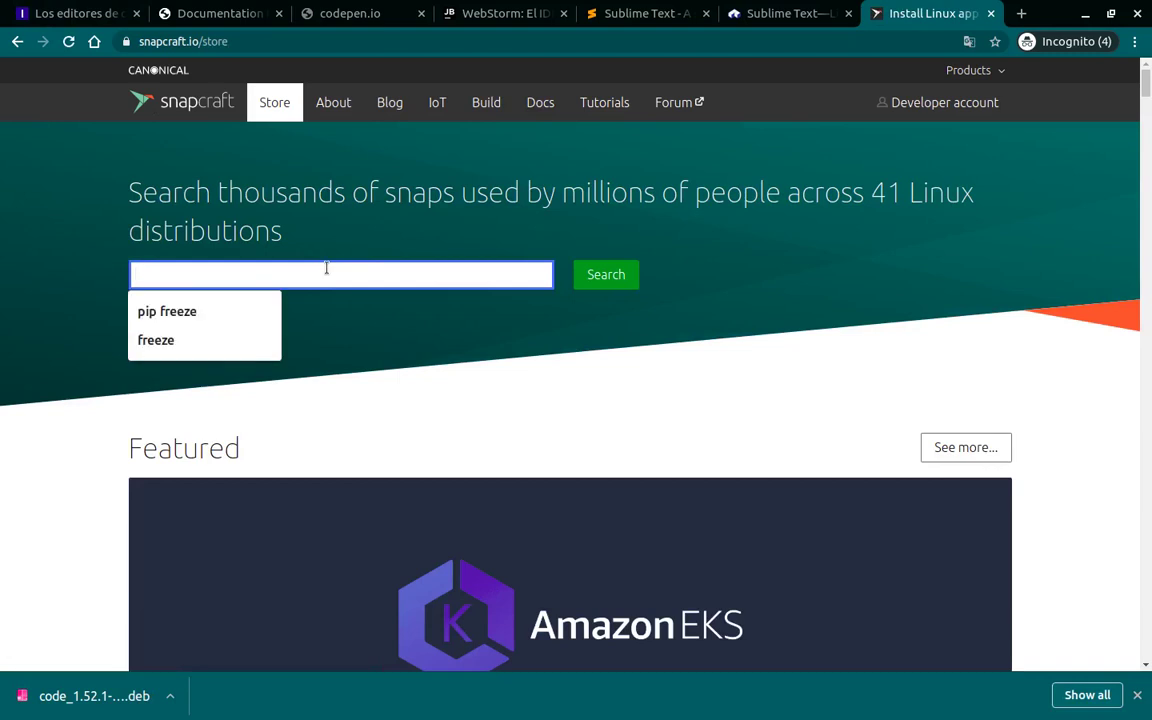
pyautogui.write('sublime text')
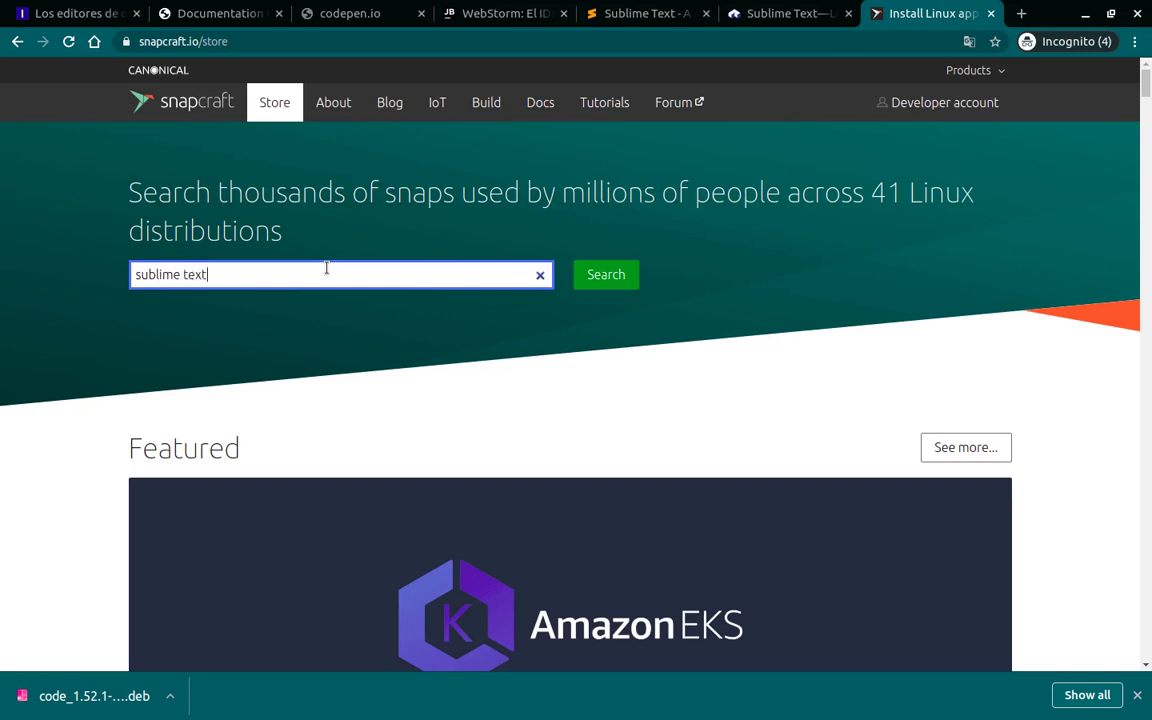
pyautogui.press('Return')
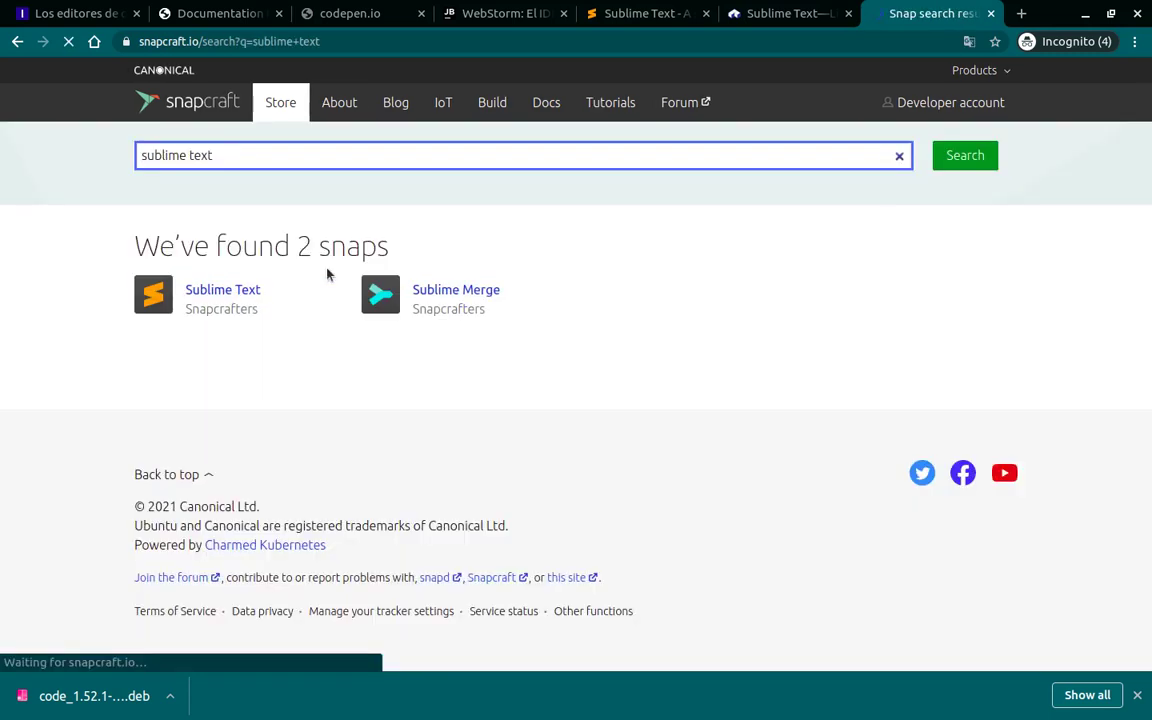
pyautogui.click(224, 291)
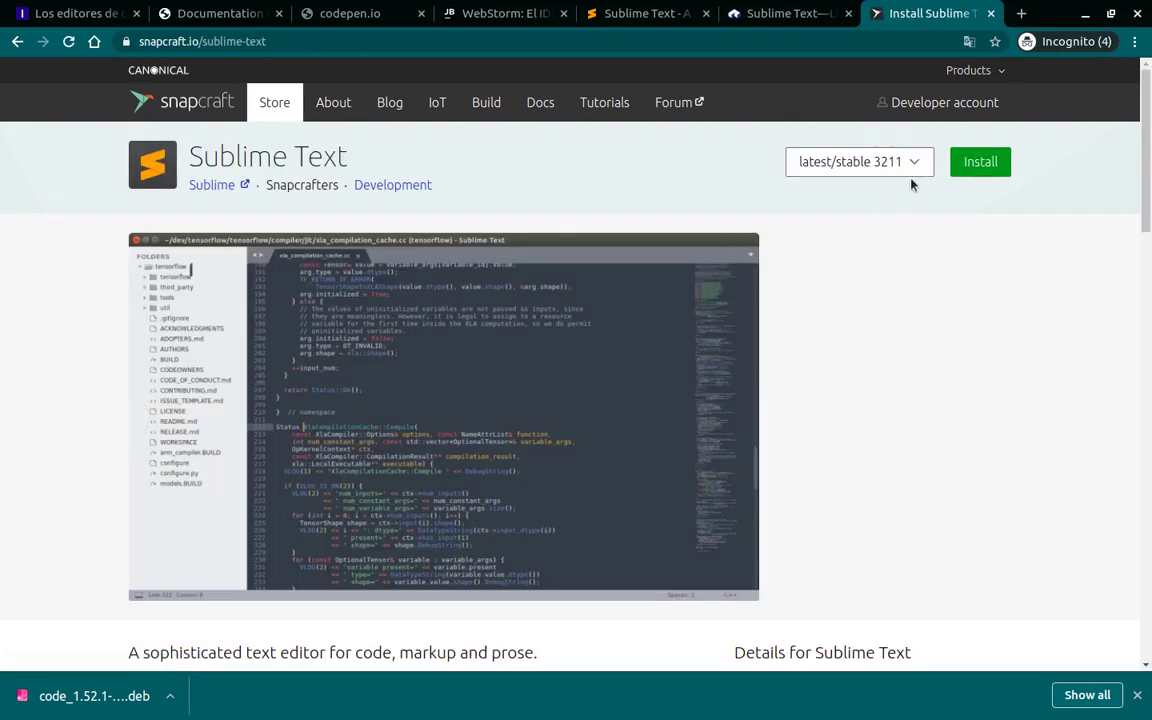
# - Compare the command-line install instructions for Sublime Text's latest/stable and latest/edge channels, including the --classic and --edge options
pyautogui.click(922, 168)
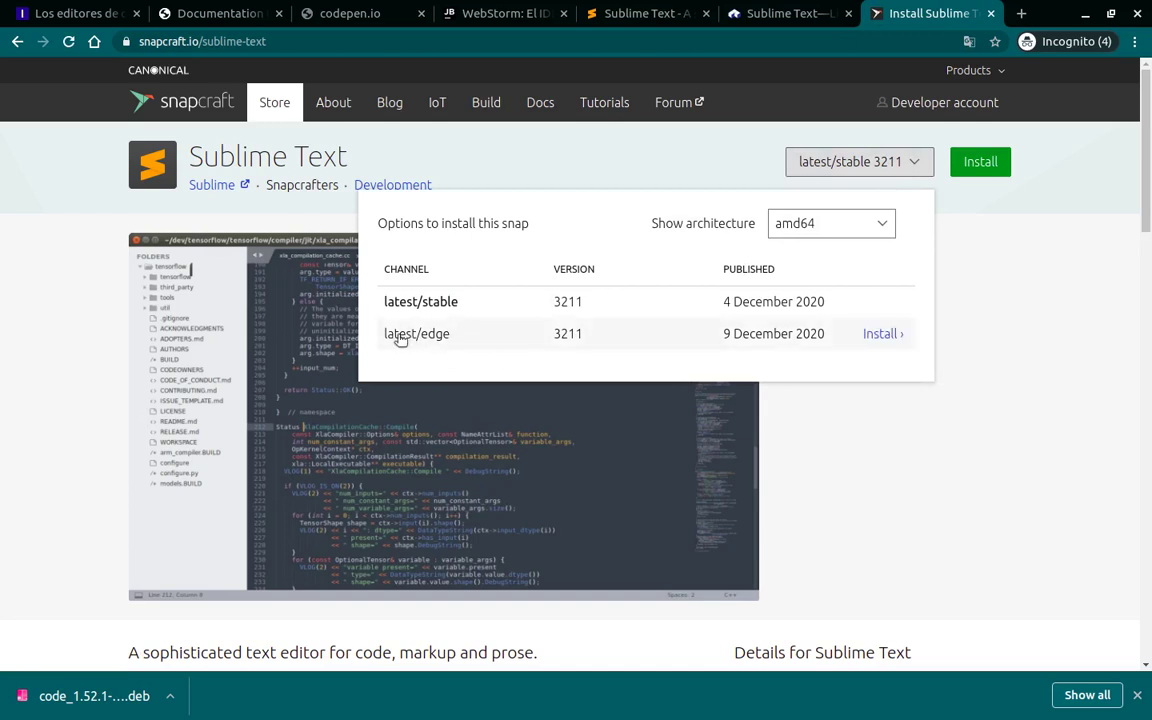
pyautogui.click(445, 302)
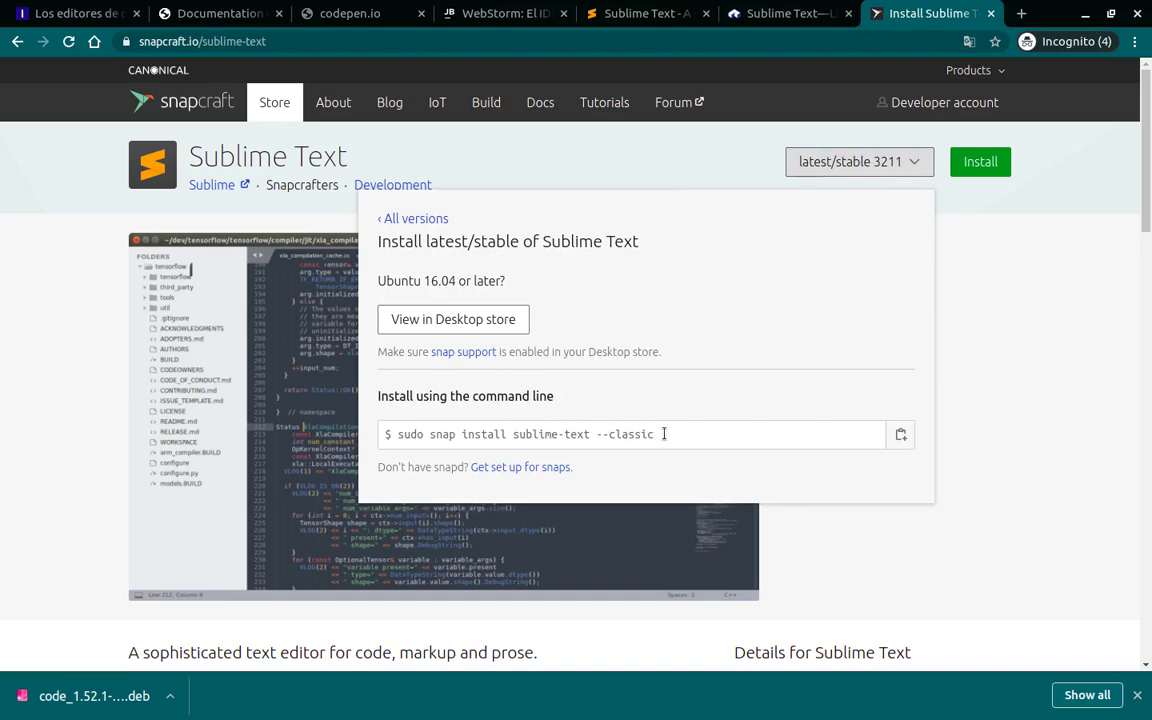
pyautogui.moveTo(664, 434); pyautogui.dragTo(606, 431)
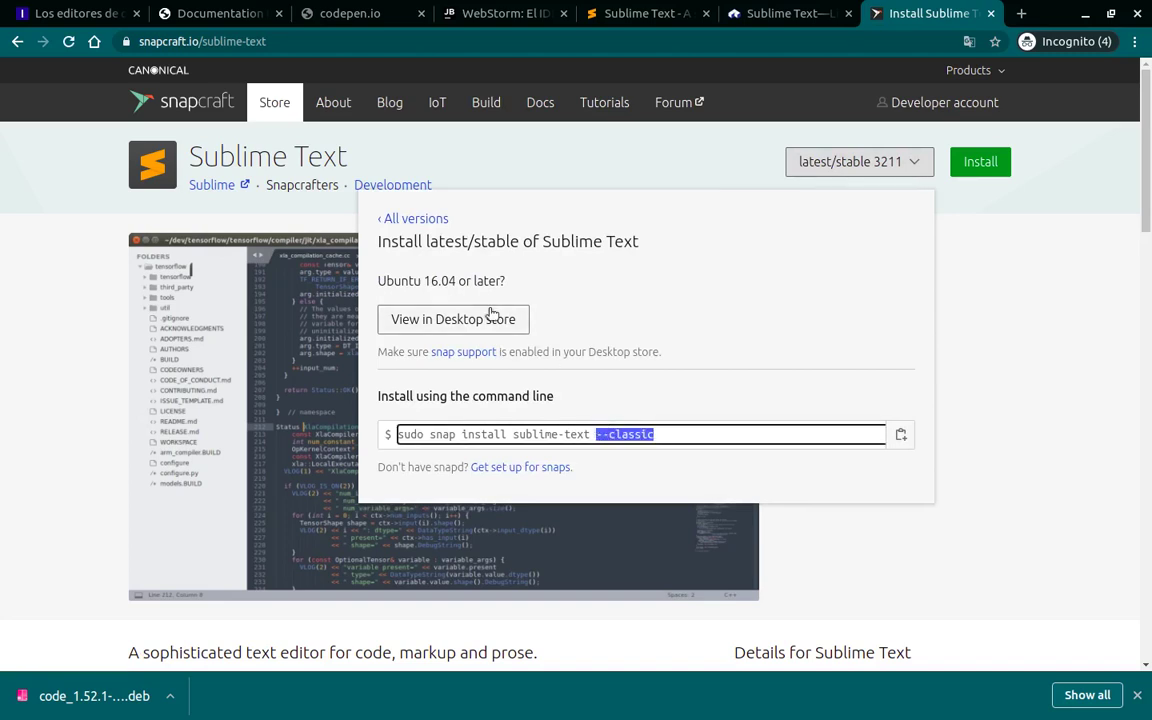
pyautogui.click(392, 218)
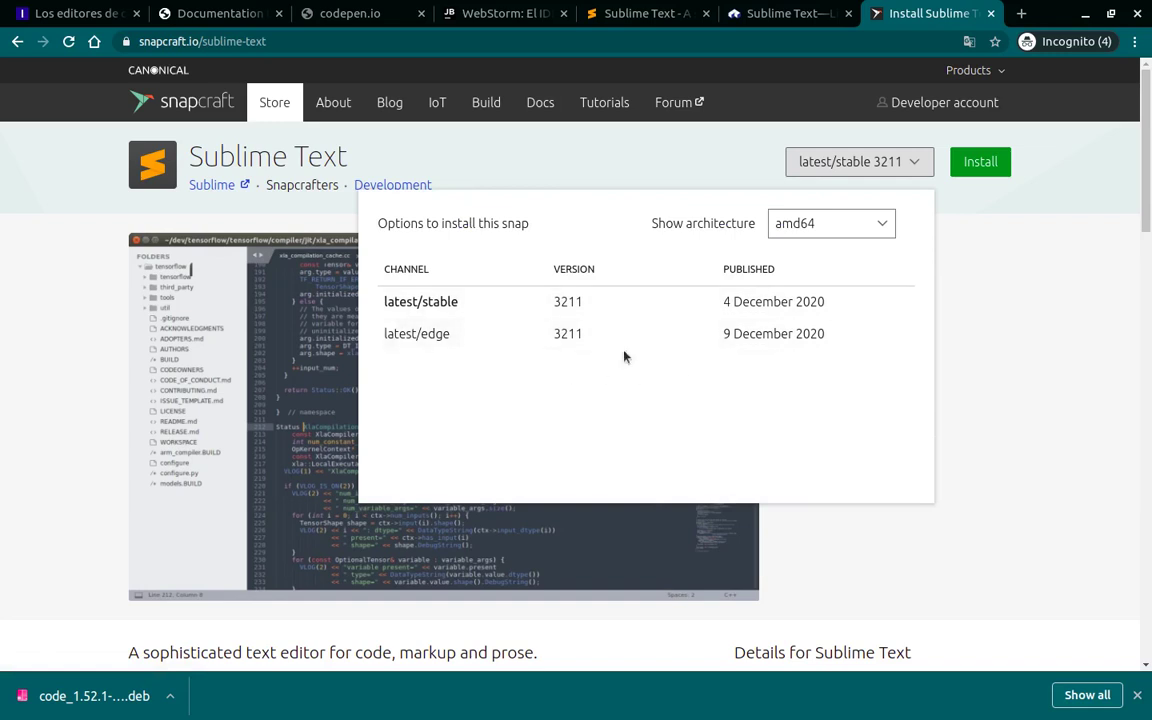
pyautogui.click(416, 336)
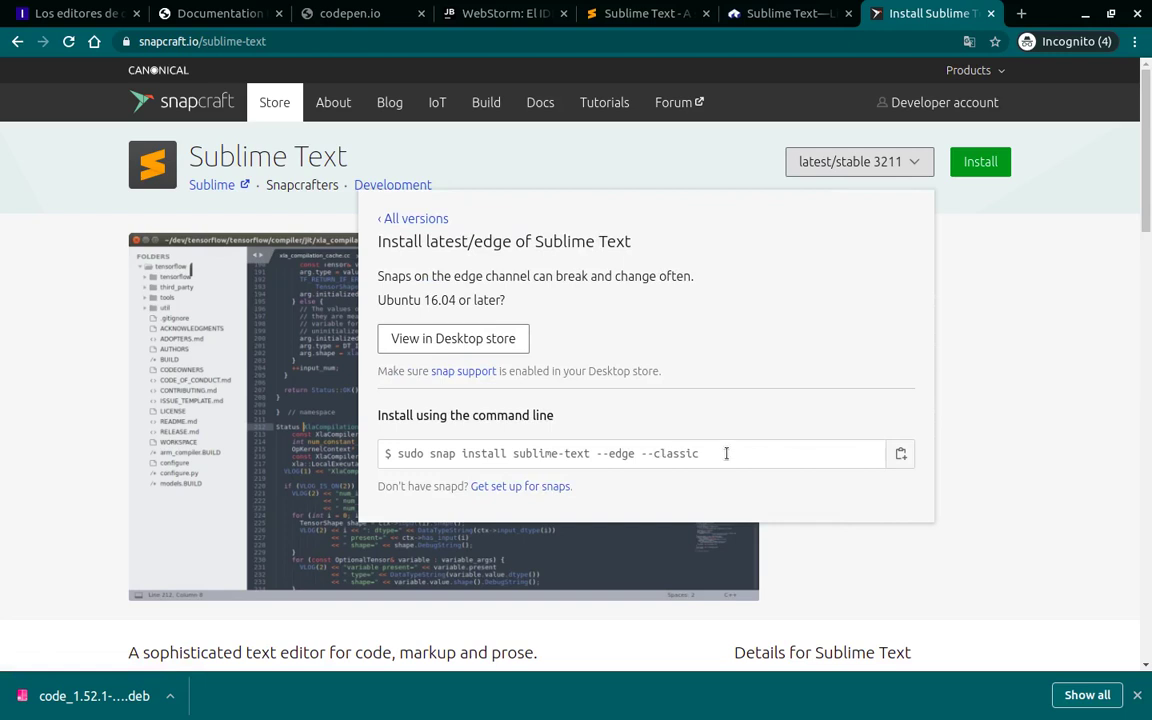
pyautogui.moveTo(606, 452); pyautogui.dragTo(634, 455)
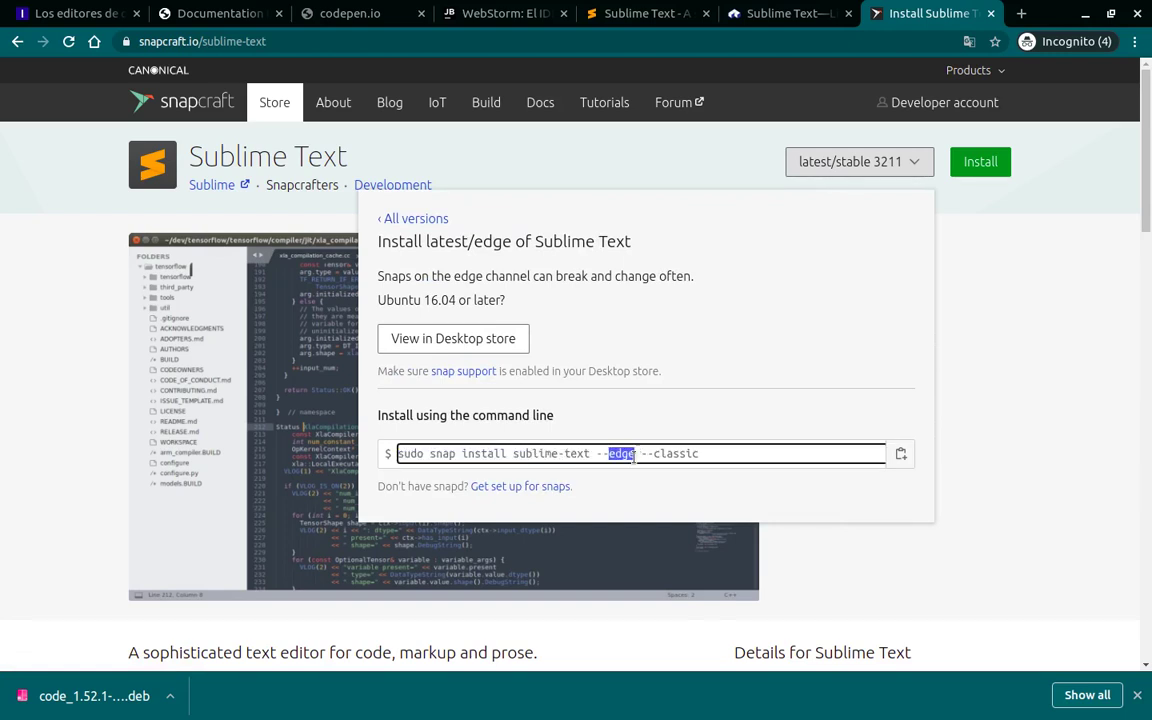
pyautogui.click(393, 219)
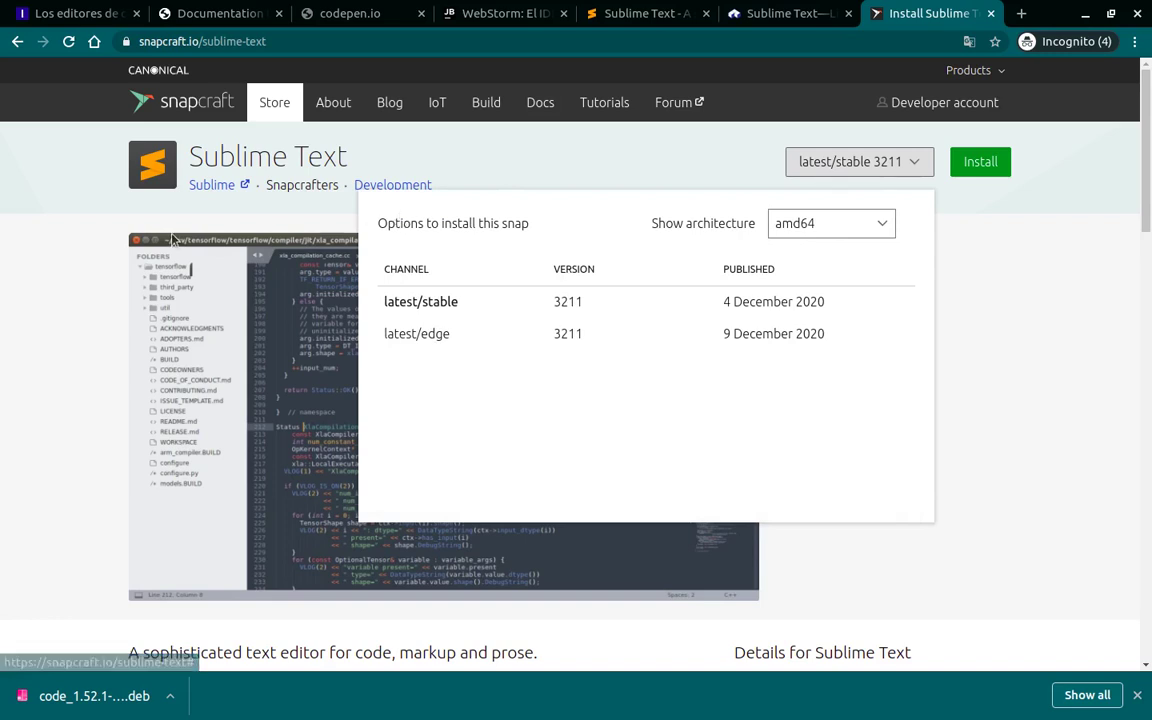
pyautogui.click(78, 236)
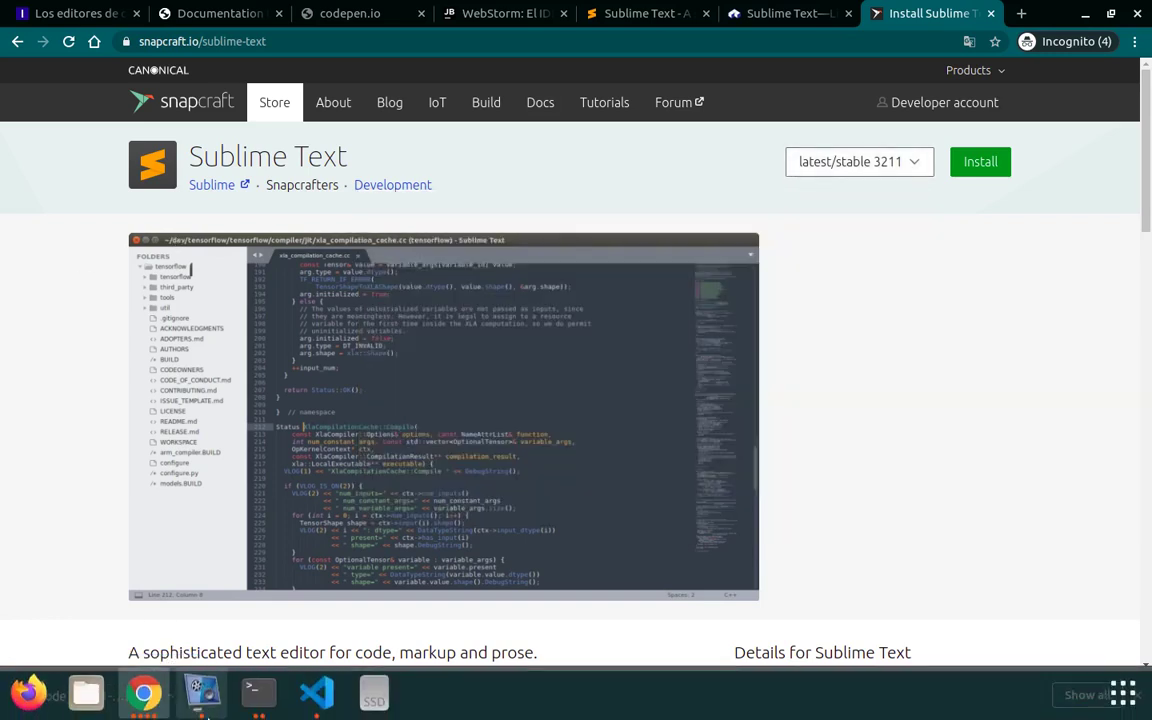
# - Switch to the terminal and run the prepared "sudo snap install sublime-text --classic" command until the installation finishes
pyautogui.click(258, 690)
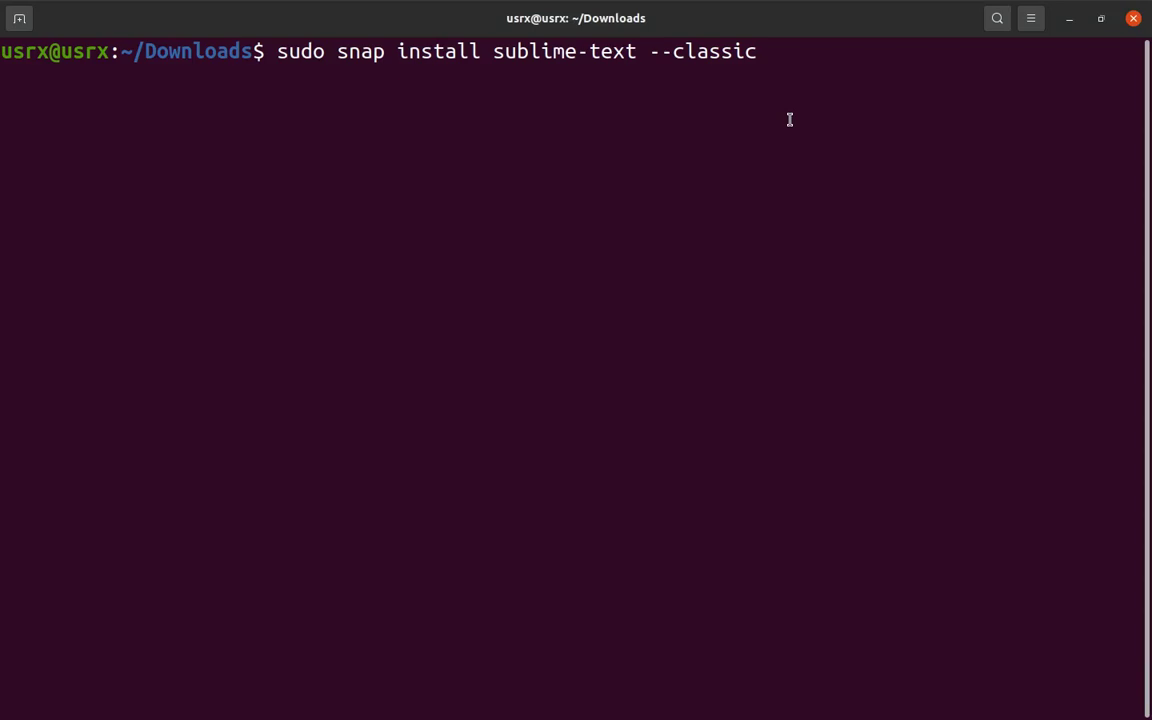
pyautogui.press('Return')
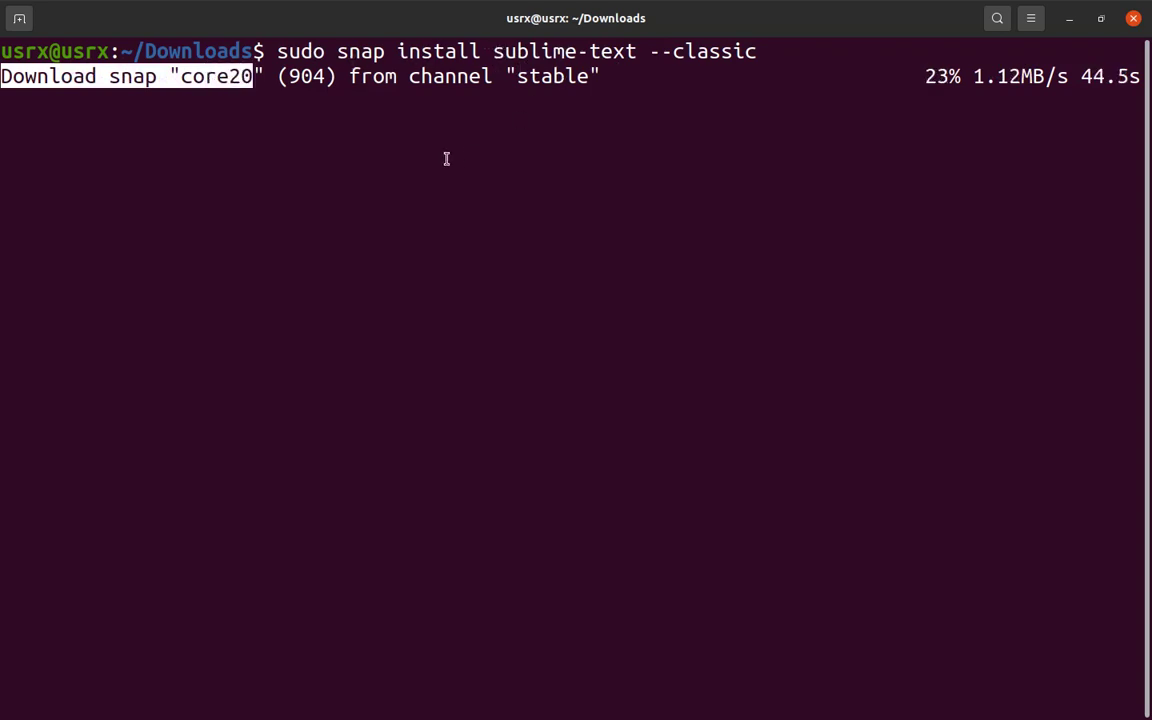
pyautogui.doubleClick(135, 76)
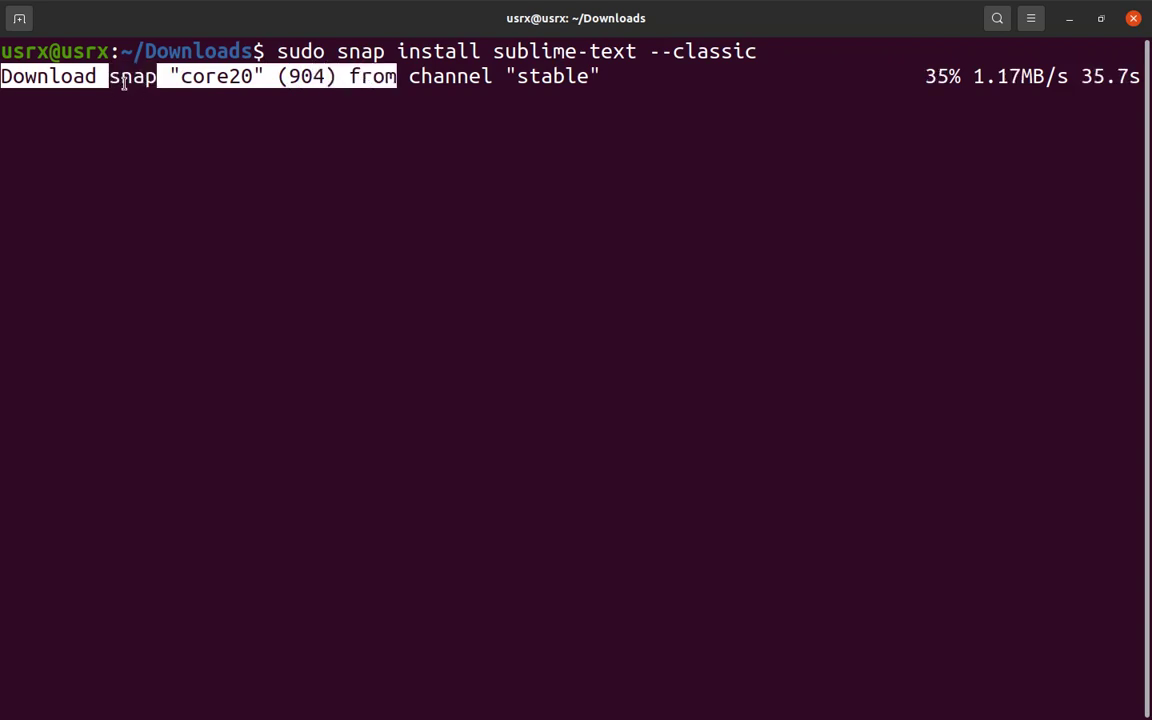
pyautogui.click(124, 83)
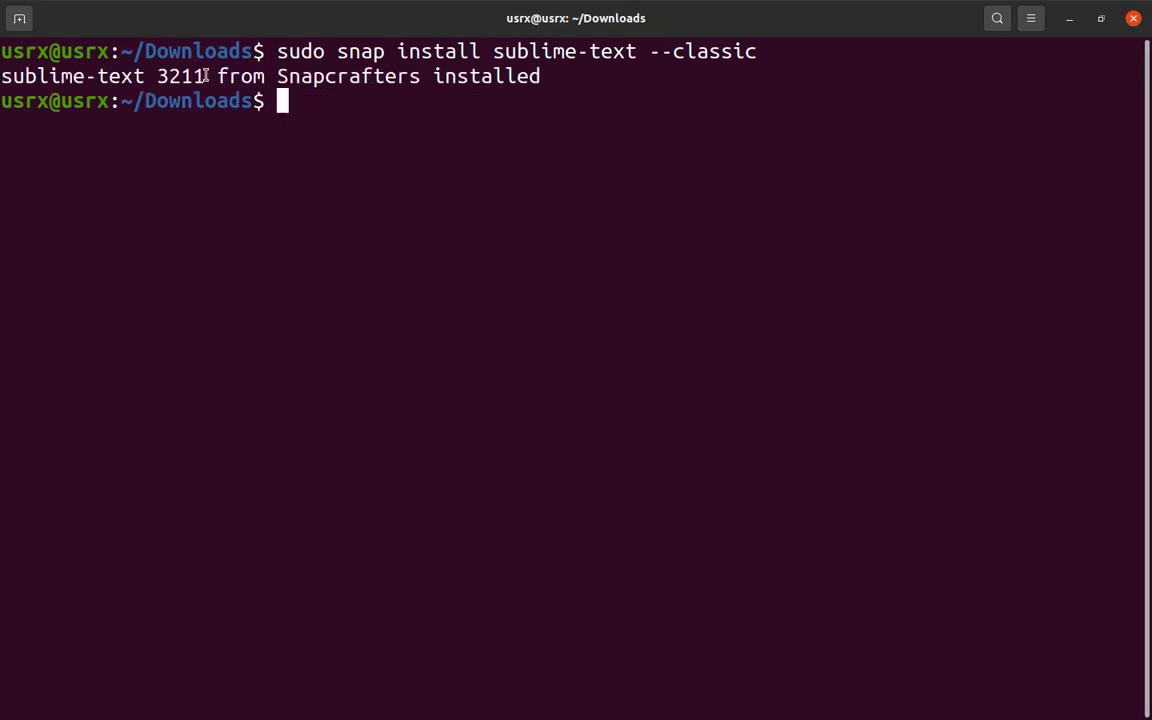
# - Launch the newly installed Sublime Text from the system's application search and maximize its window
pyautogui.press('super')
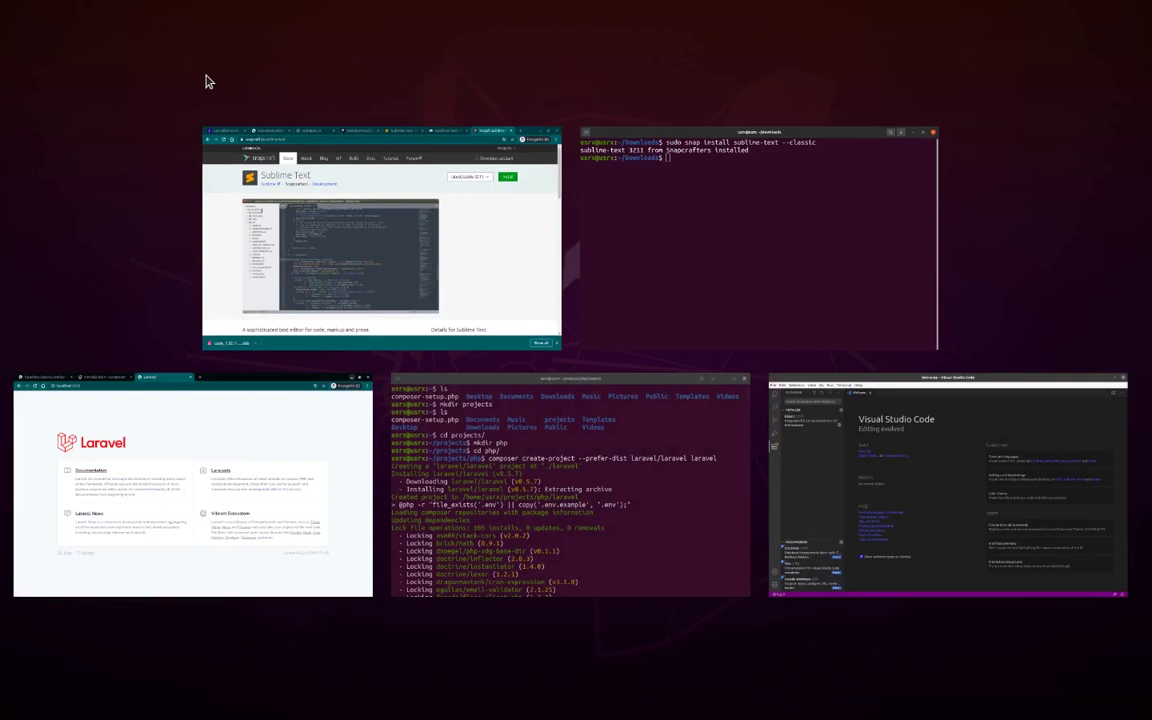
pyautogui.press('super')
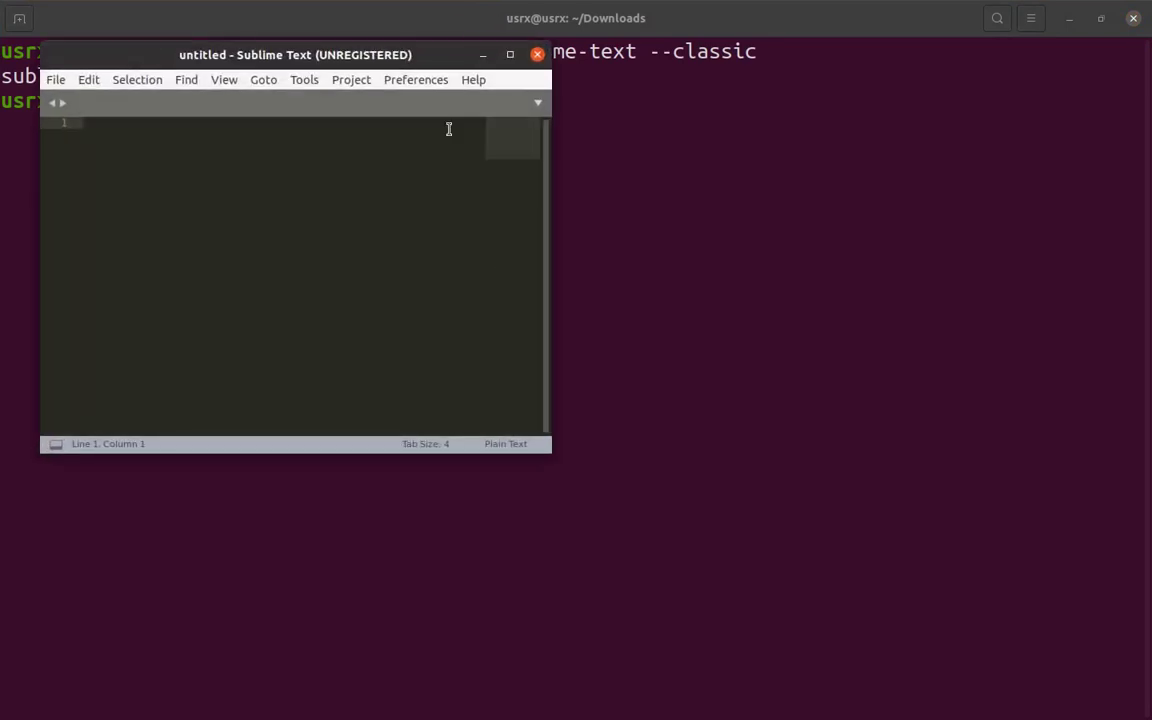
pyautogui.moveTo(458, 62); pyautogui.dragTo(616, 2)
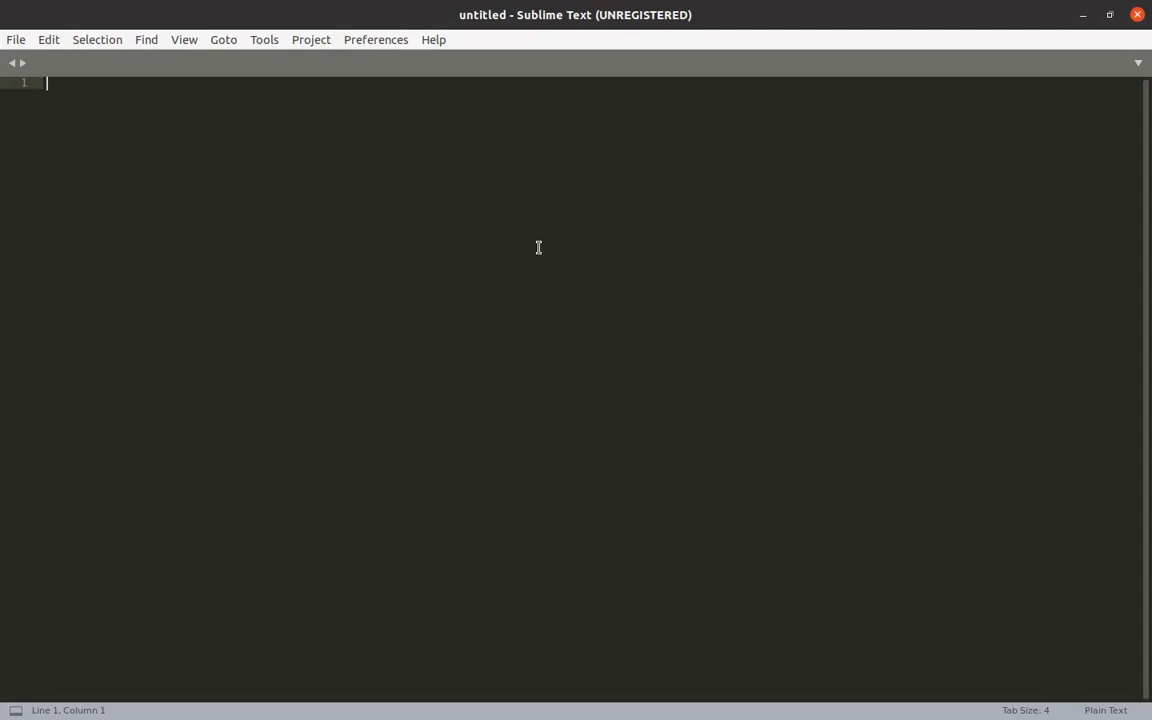
# - Enlarge the editor's font size by six increments in the empty untitled file
pyautogui.hotkey('ctrl', '=')
pyautogui.hotkey('ctrl', '=')
pyautogui.hotkey('ctrl', '=')
pyautogui.hotkey('ctrl', '=')
pyautogui.hotkey('ctrl', '=')
pyautogui.hotkey('ctrl', '=')
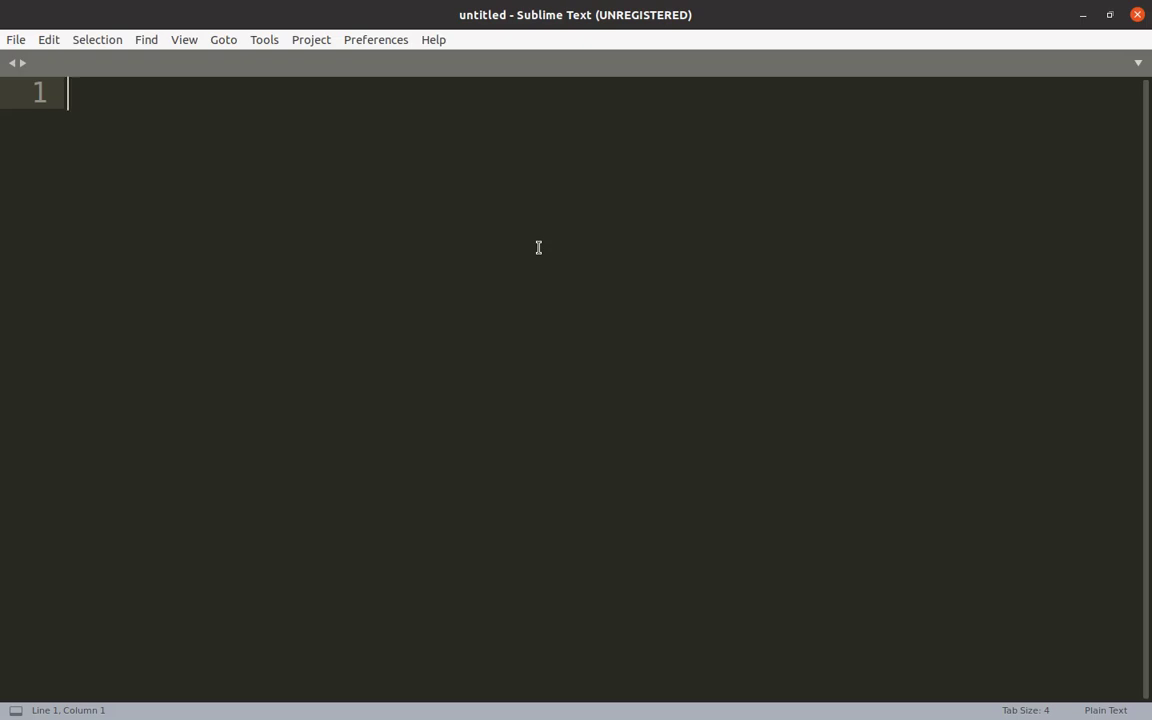
# - Find the package commands with "packa", run Install Package Control and dismiss its completion notice
pyautogui.hotkey('ctrl', 'shift', 'p')
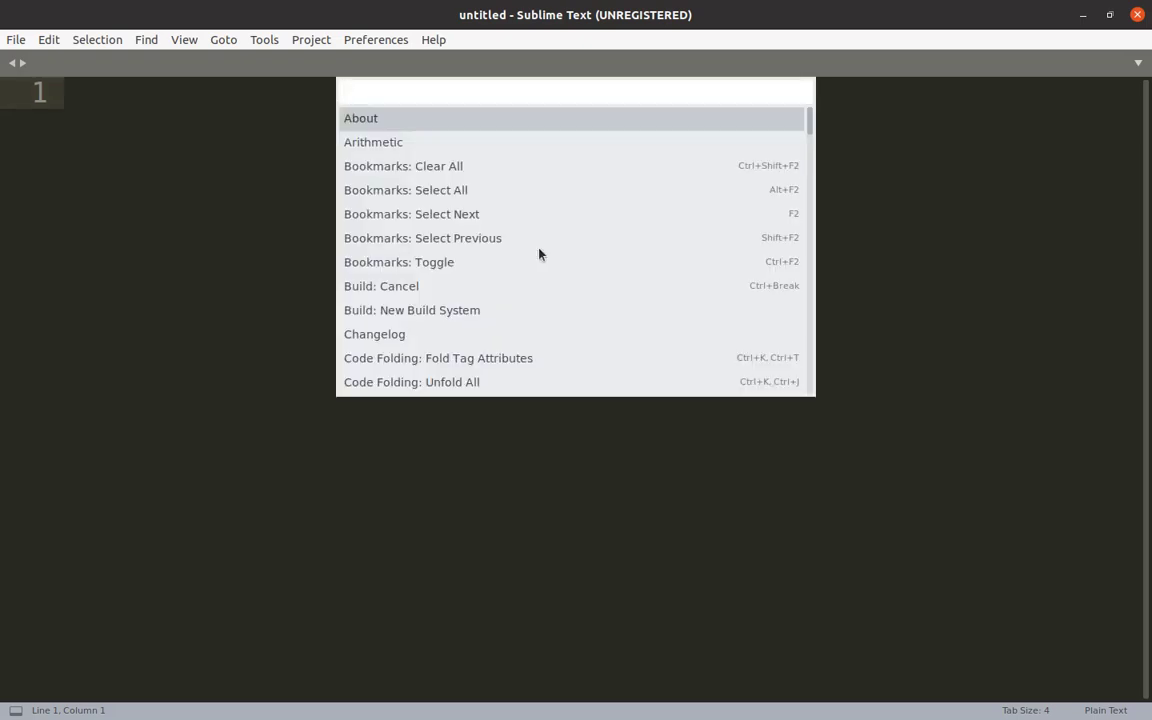
pyautogui.write('packa')
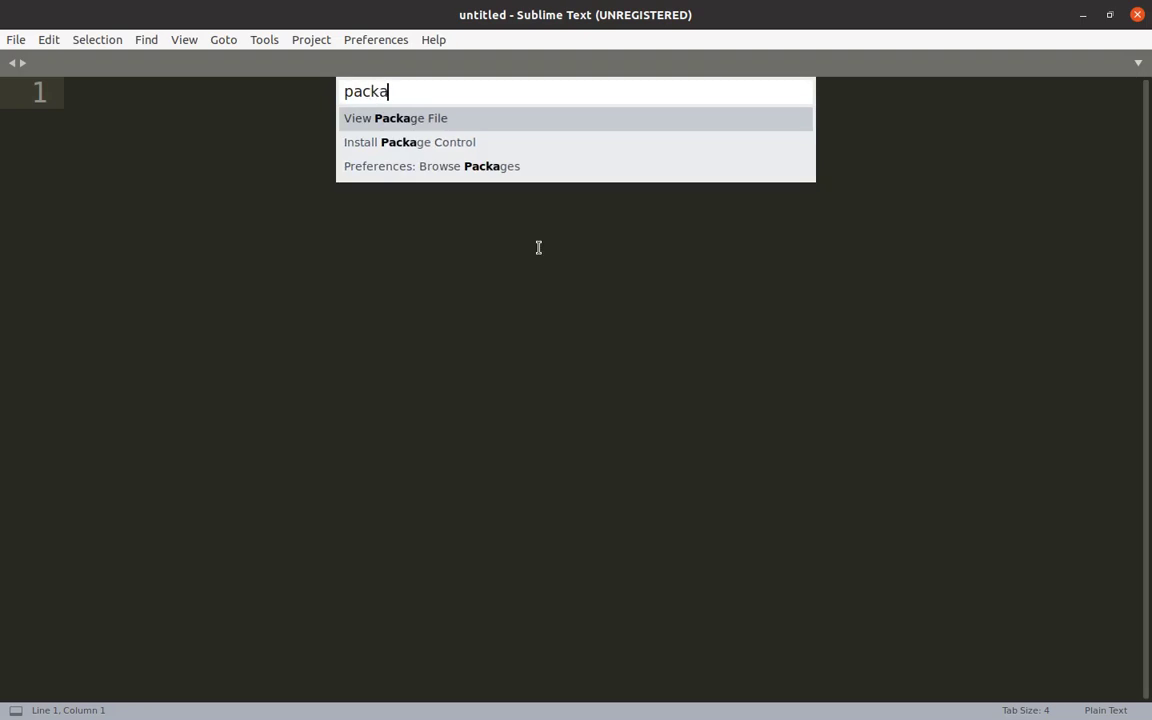
pyautogui.press('Escape')
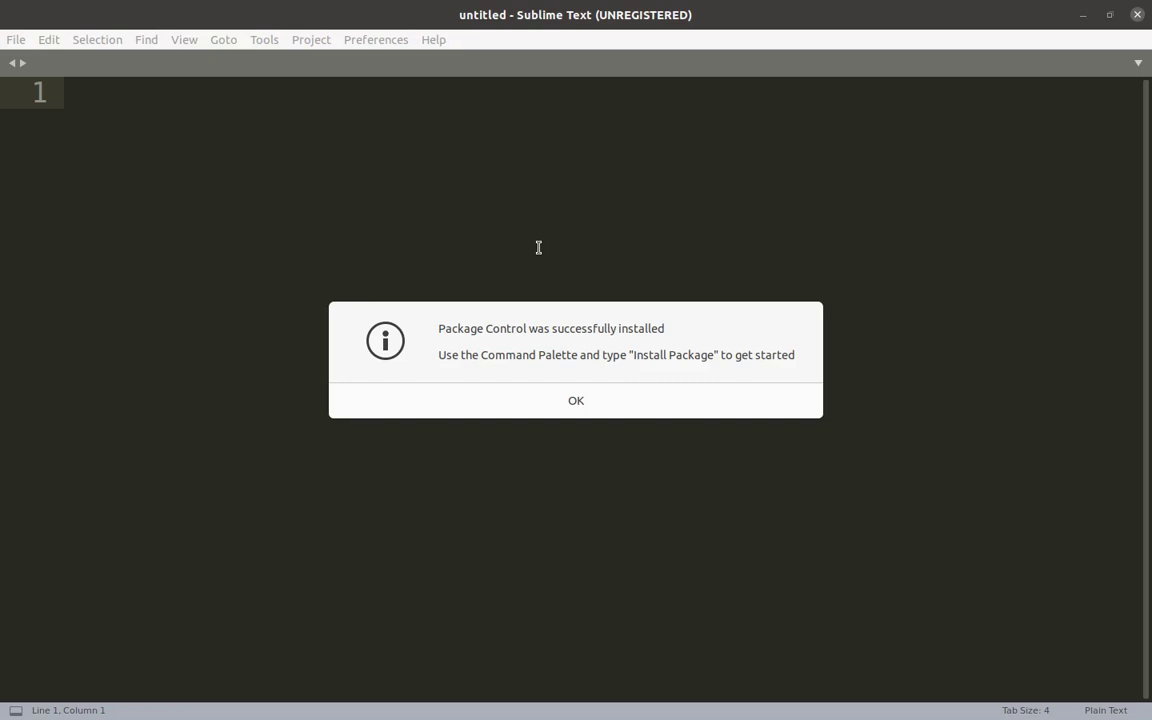
pyautogui.click(590, 408)
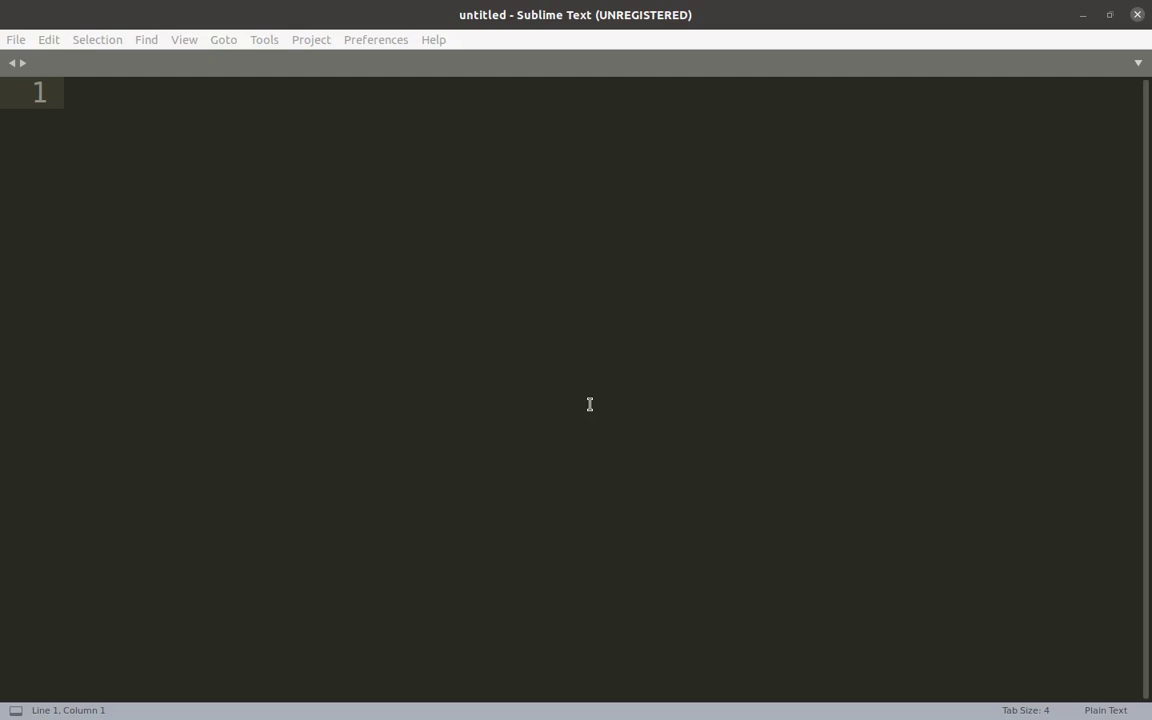
# - Set the untitled file's syntax to JavaScript by filtering the editor commands with "javascr"
pyautogui.hotkey('ctrl', 'shift', 'p')
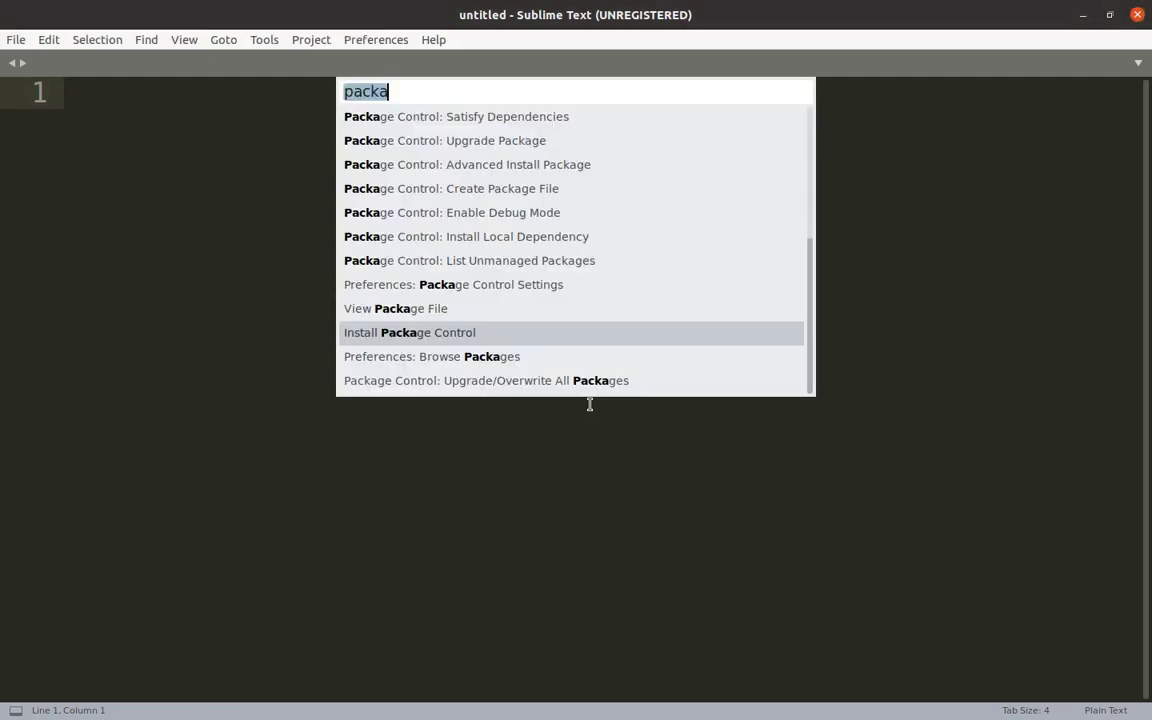
pyautogui.write('javascr')
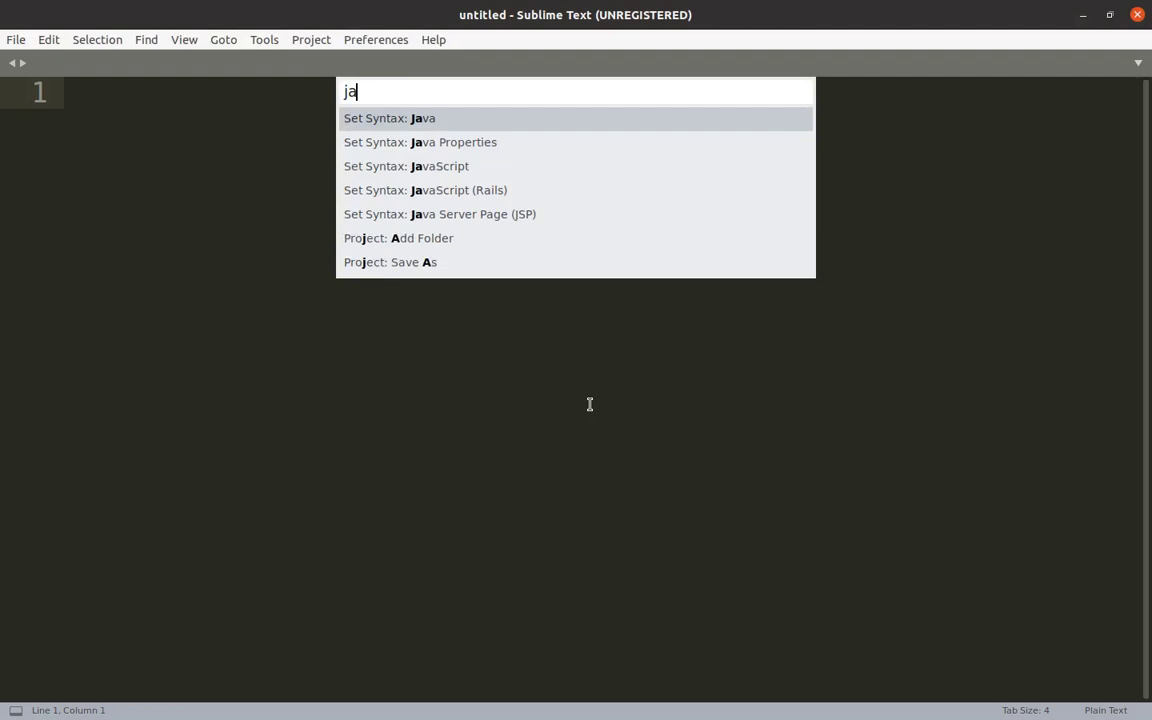
pyautogui.press('Down')
pyautogui.press('Up')
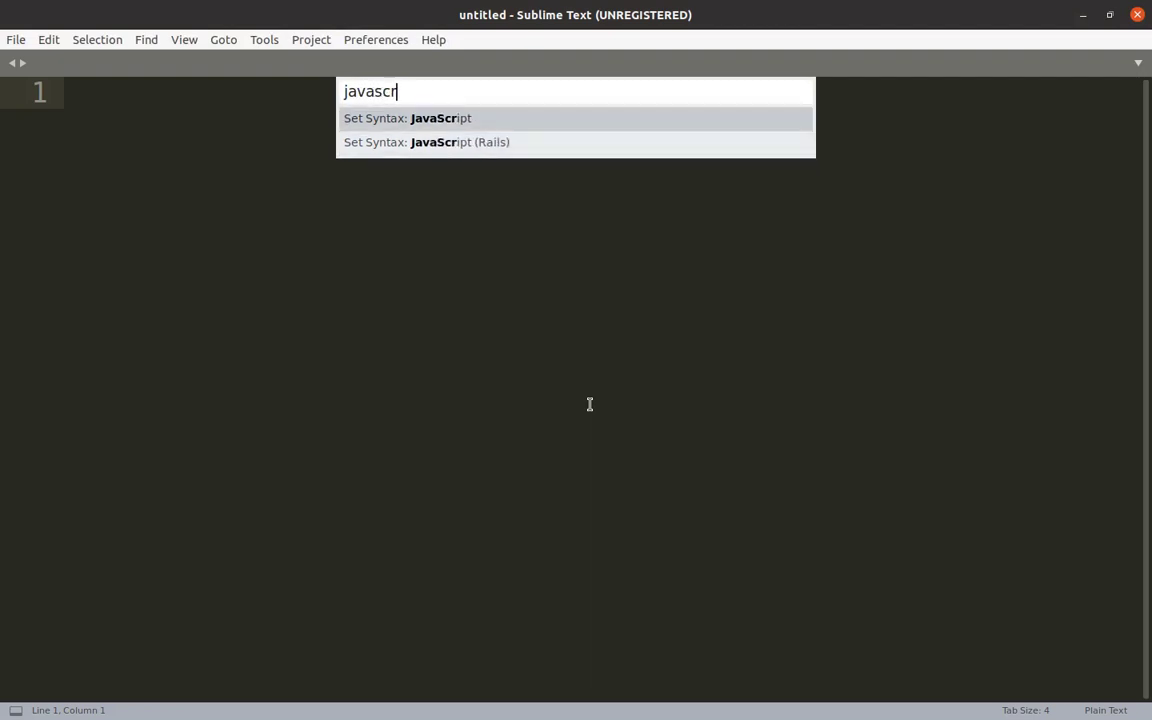
pyautogui.press('Return')
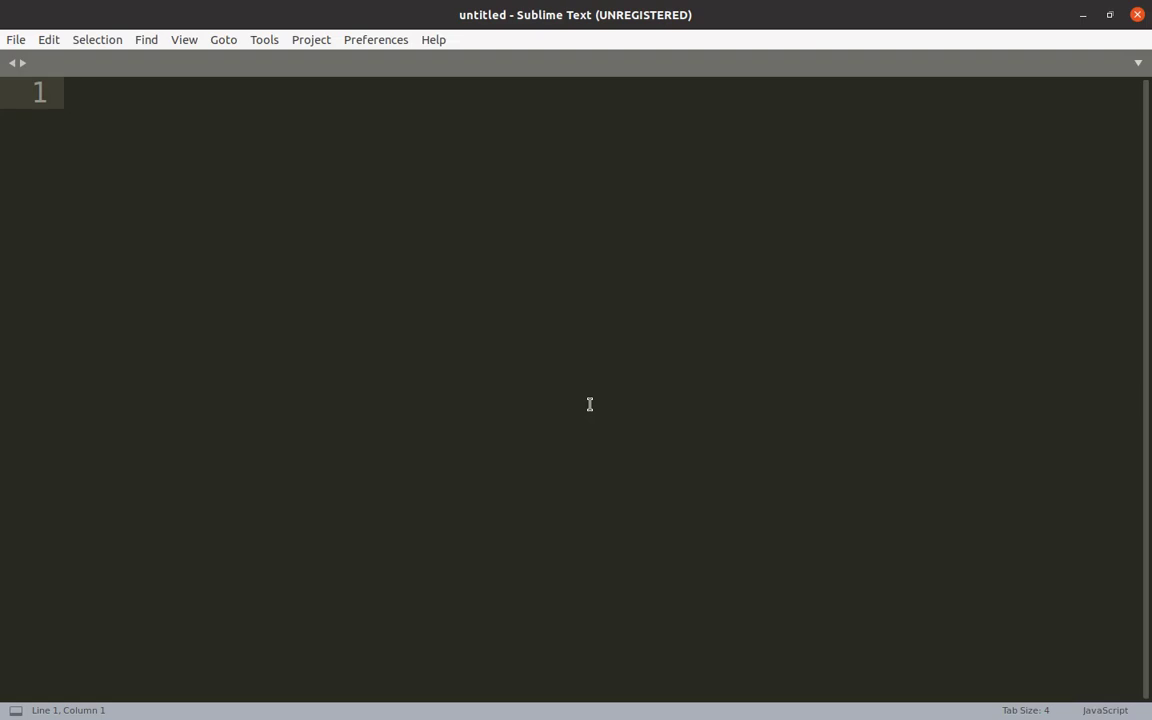
# - Open Package Control's list of installable packages by filtering the editor commands with "install"
pyautogui.hotkey('ctrl', 'shift', 'p')
pyautogui.press('BackSpace')
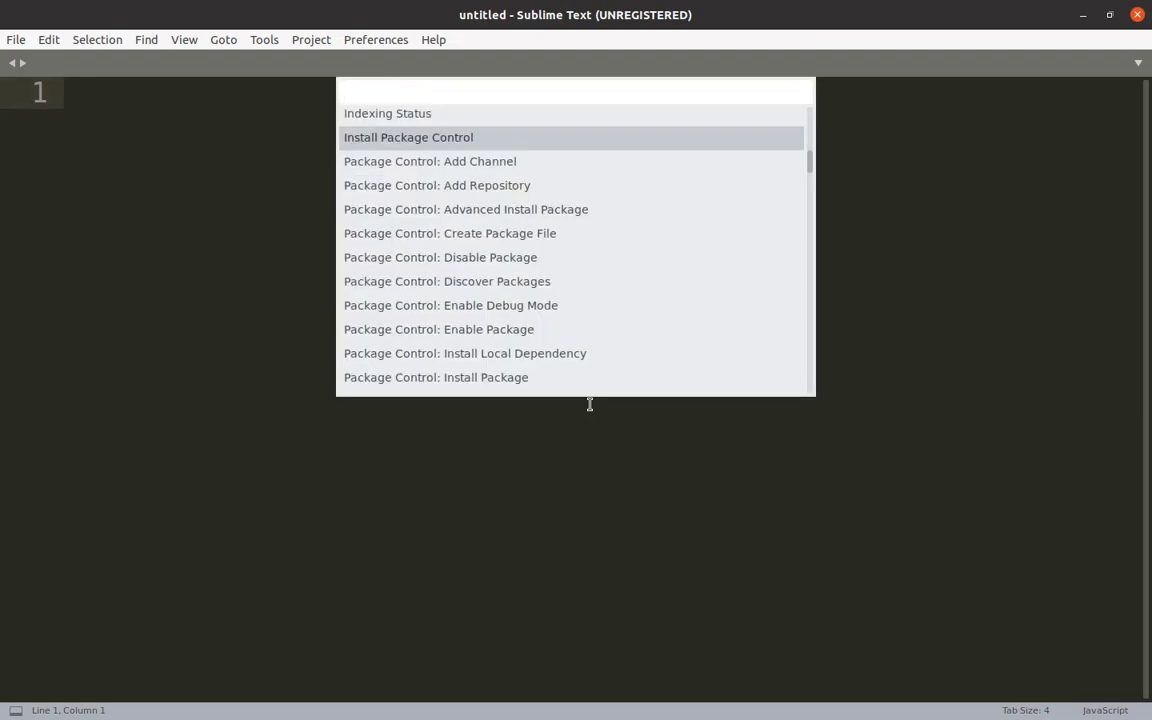
pyautogui.write('install')
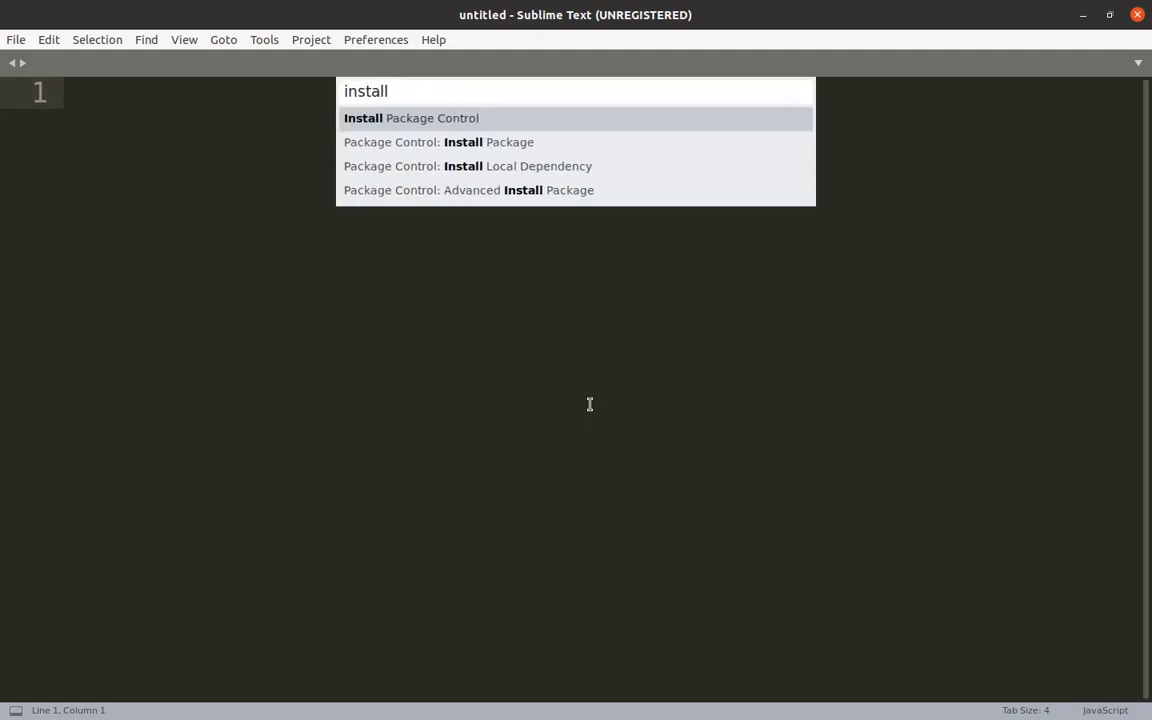
pyautogui.press('Return')
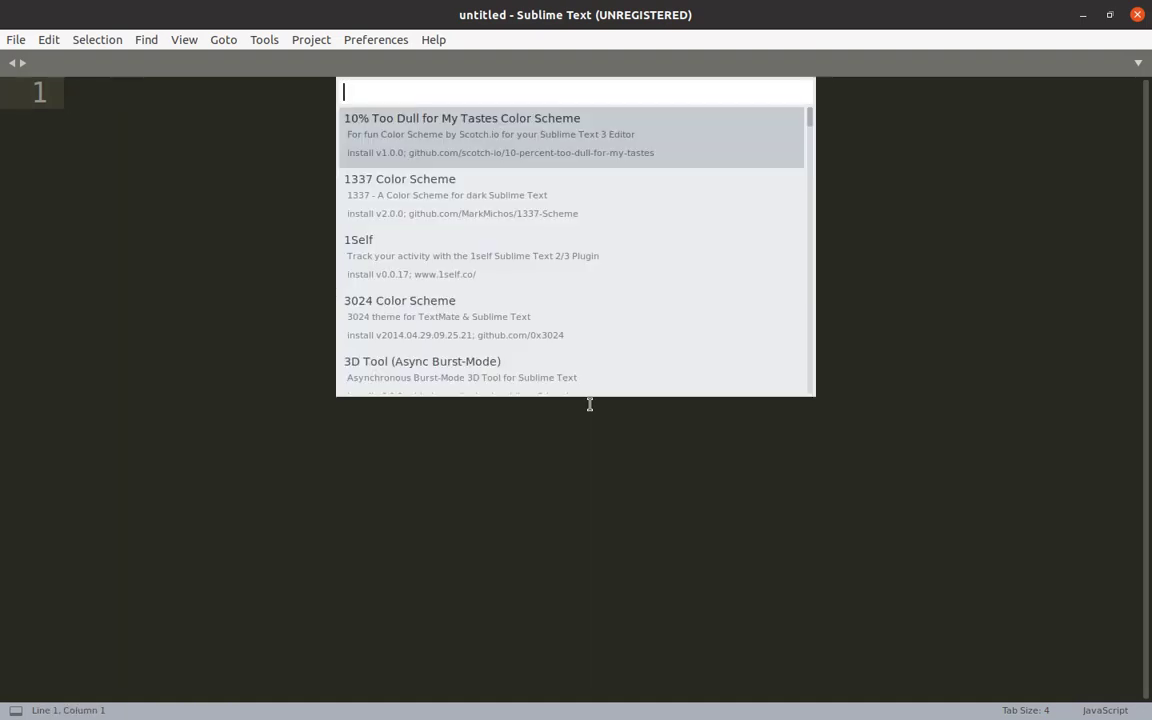
# - Search the available packages for "codeintel" and install SublimeCodeIntel
pyautogui.write('condein')
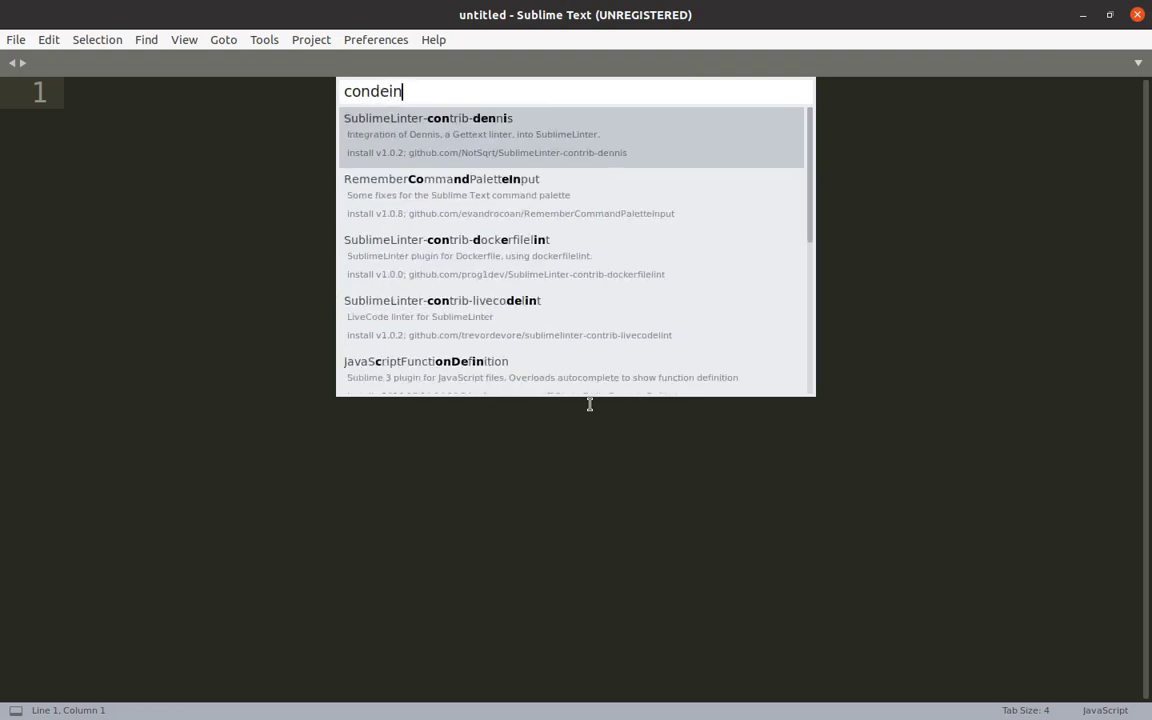
pyautogui.write('tel')
pyautogui.press('BackSpace')
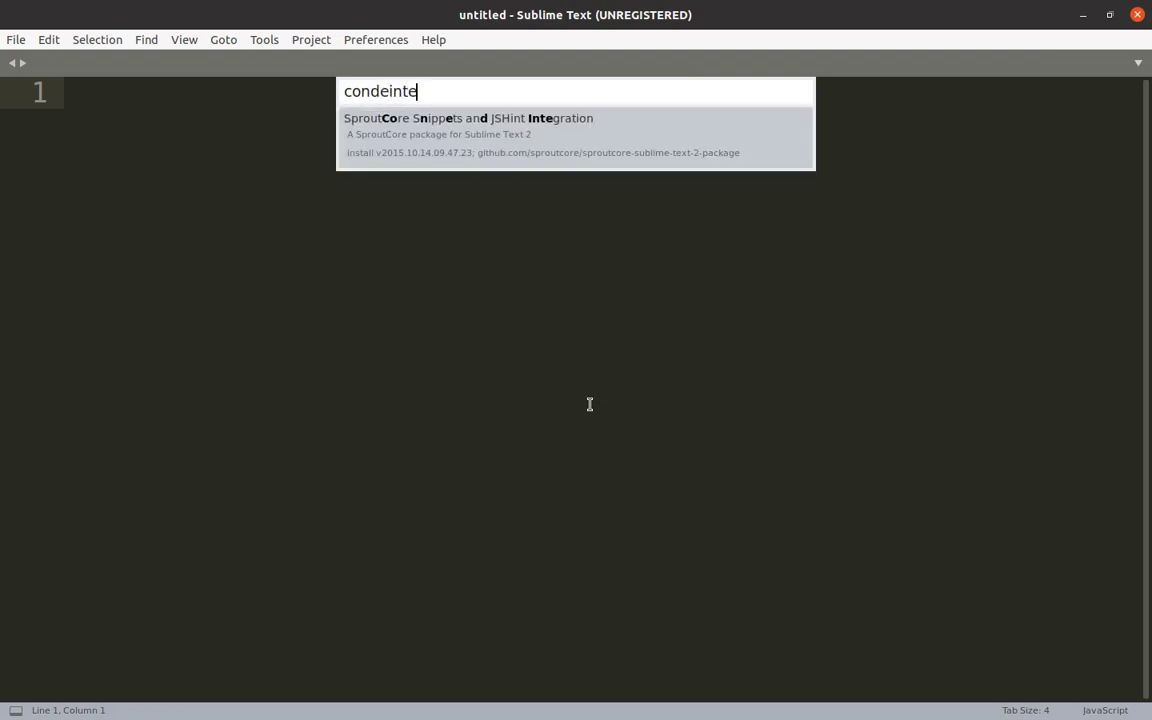
pyautogui.press('BackSpace')
pyautogui.press('BackSpace')
pyautogui.press('BackSpace')
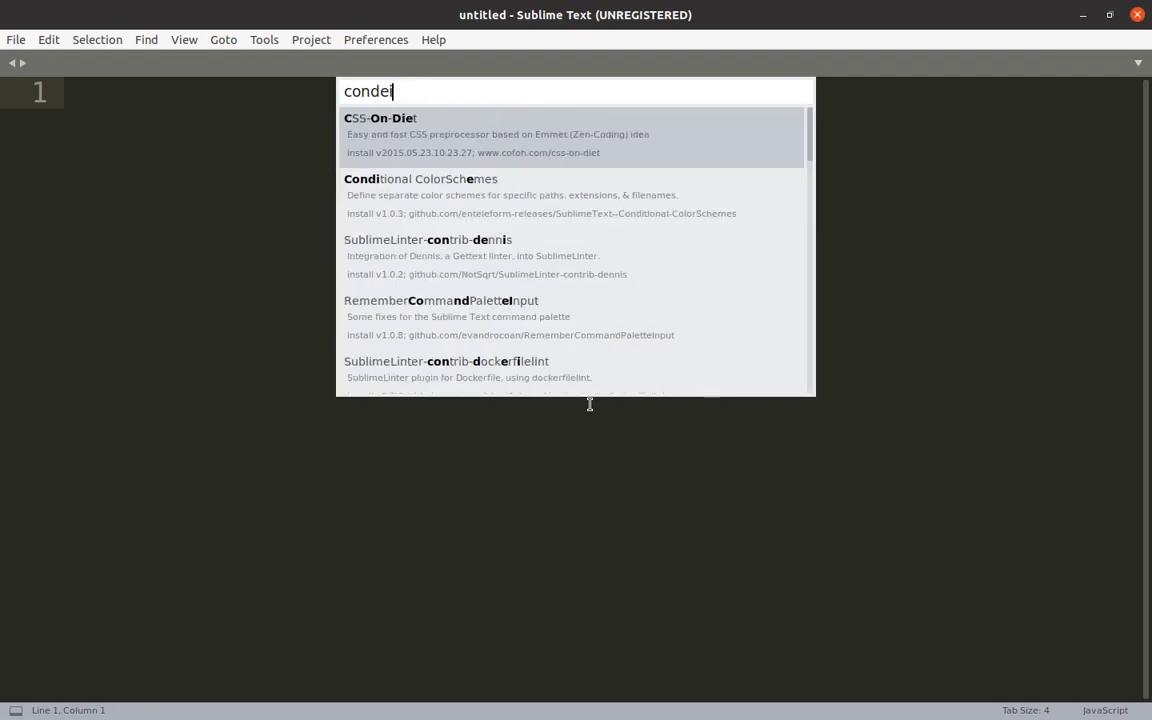
pyautogui.press('BackSpace')
pyautogui.press('BackSpace')
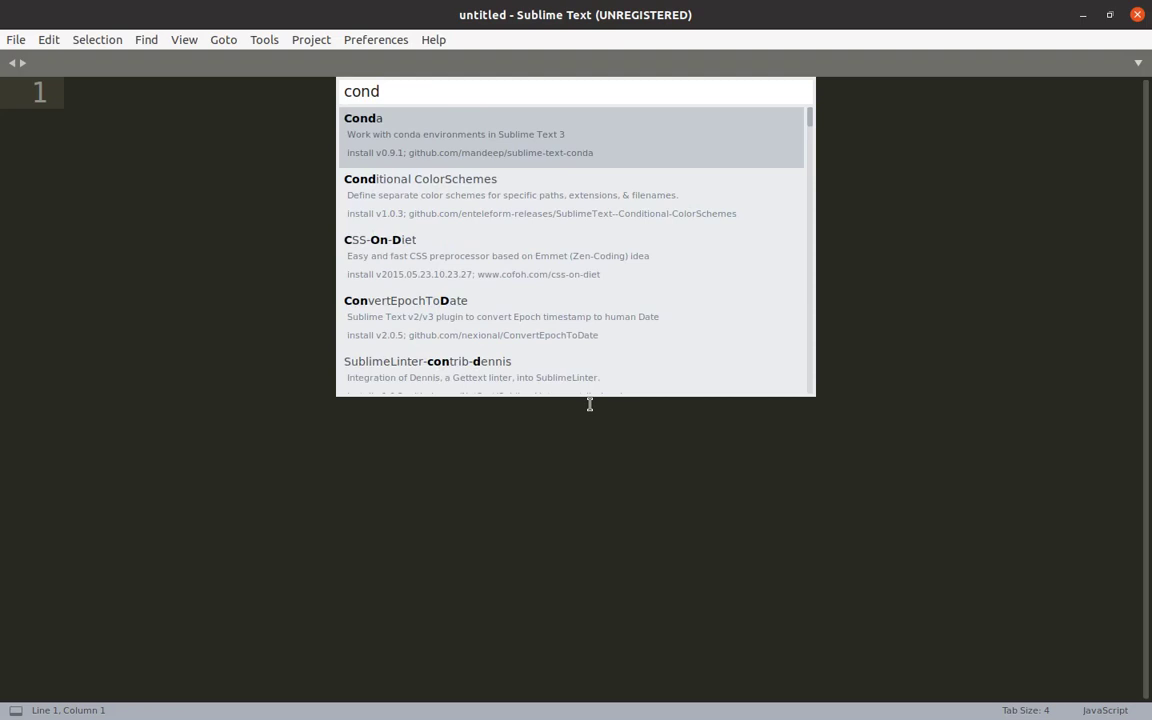
pyautogui.press('BackSpace')
pyautogui.write('e')
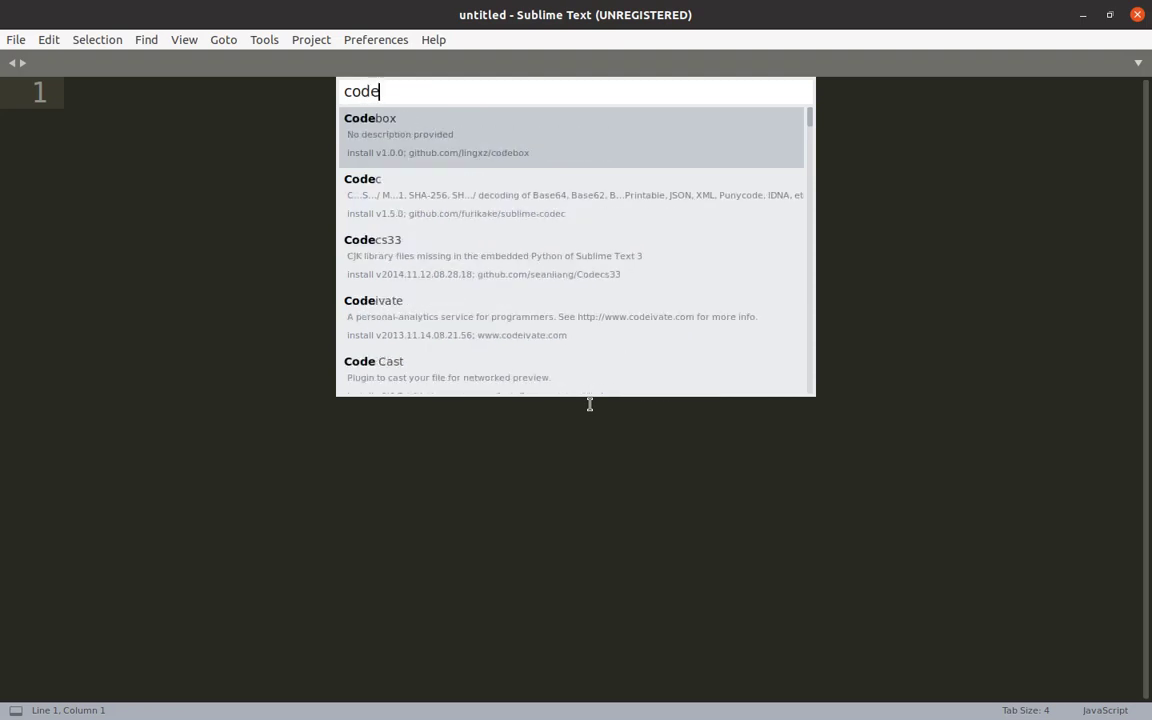
pyautogui.write('intel')
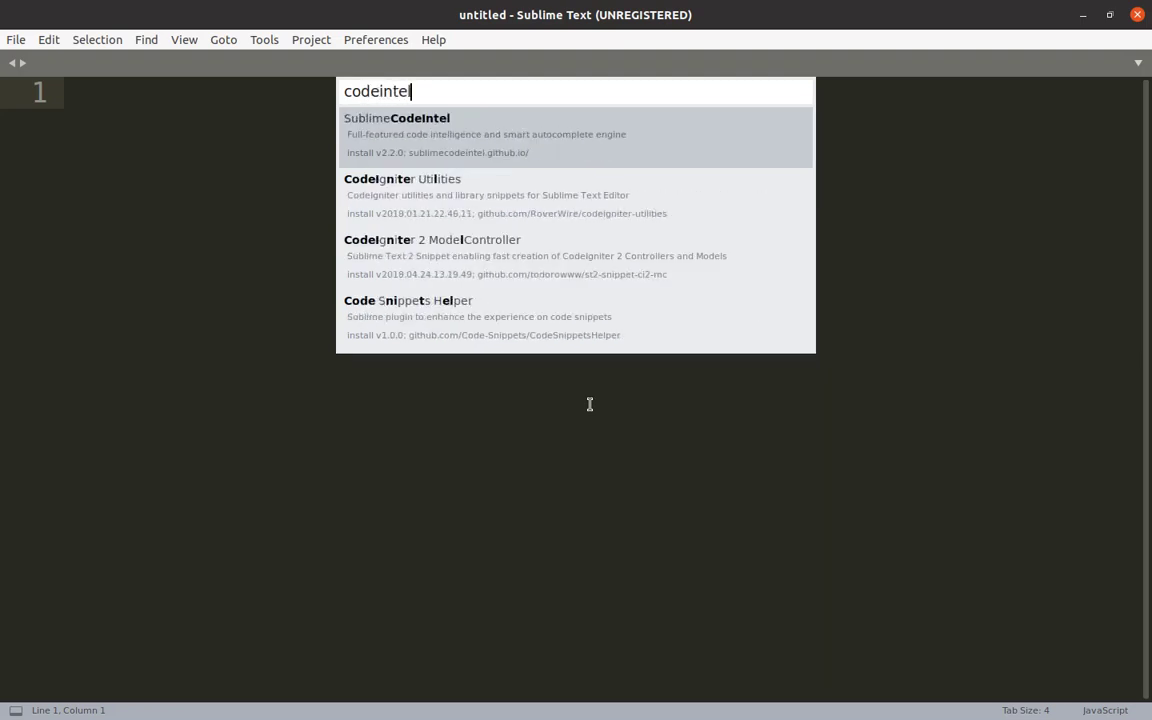
pyautogui.click(520, 142)
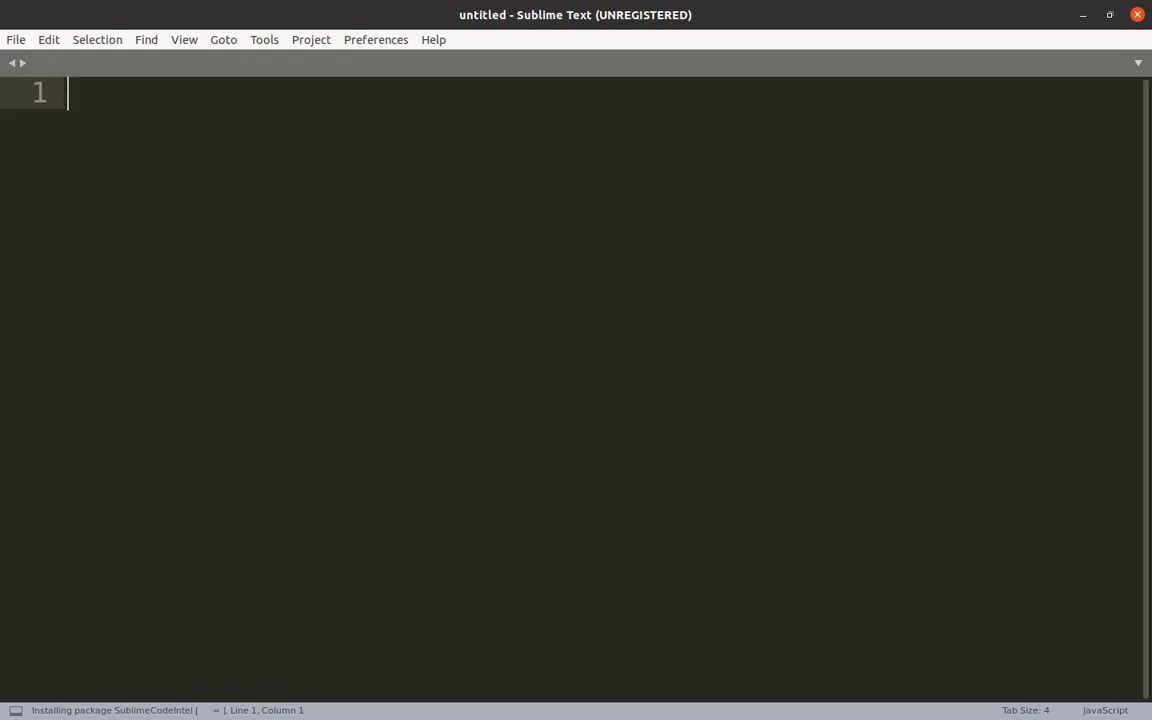
# - Switch to the browser, look through the WebStorm product page and open JetBrains' PyCharm page
pyautogui.hotkey('alt', 'Tab')
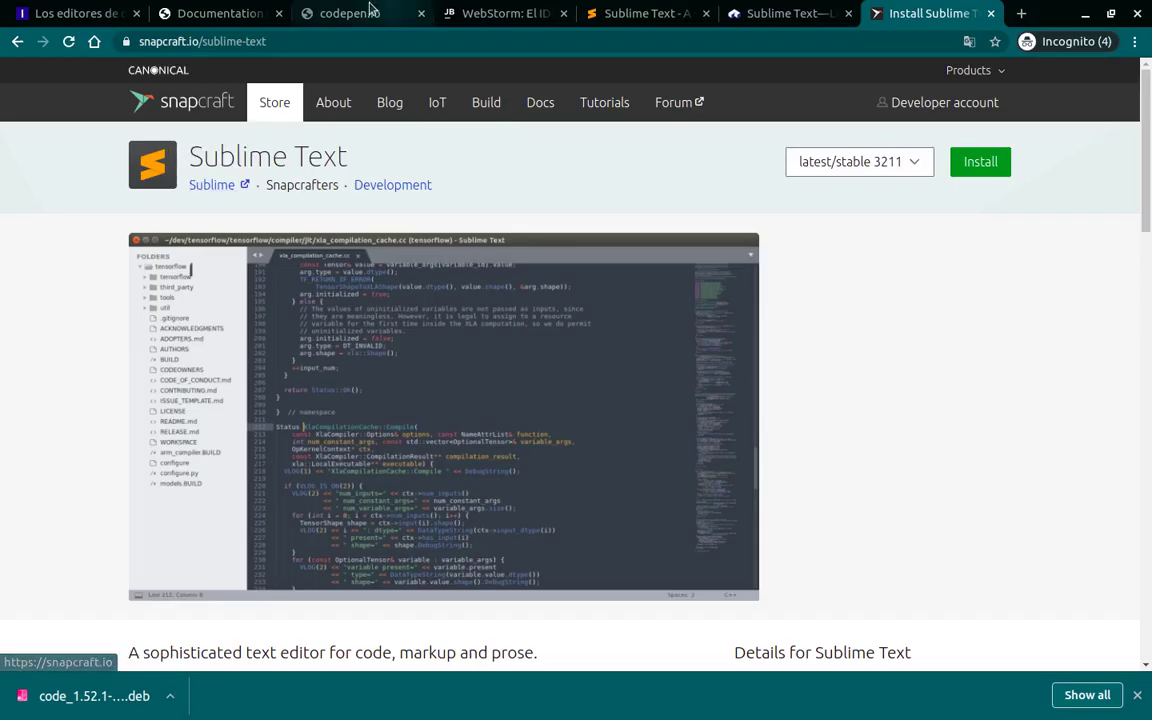
pyautogui.click(494, 10)
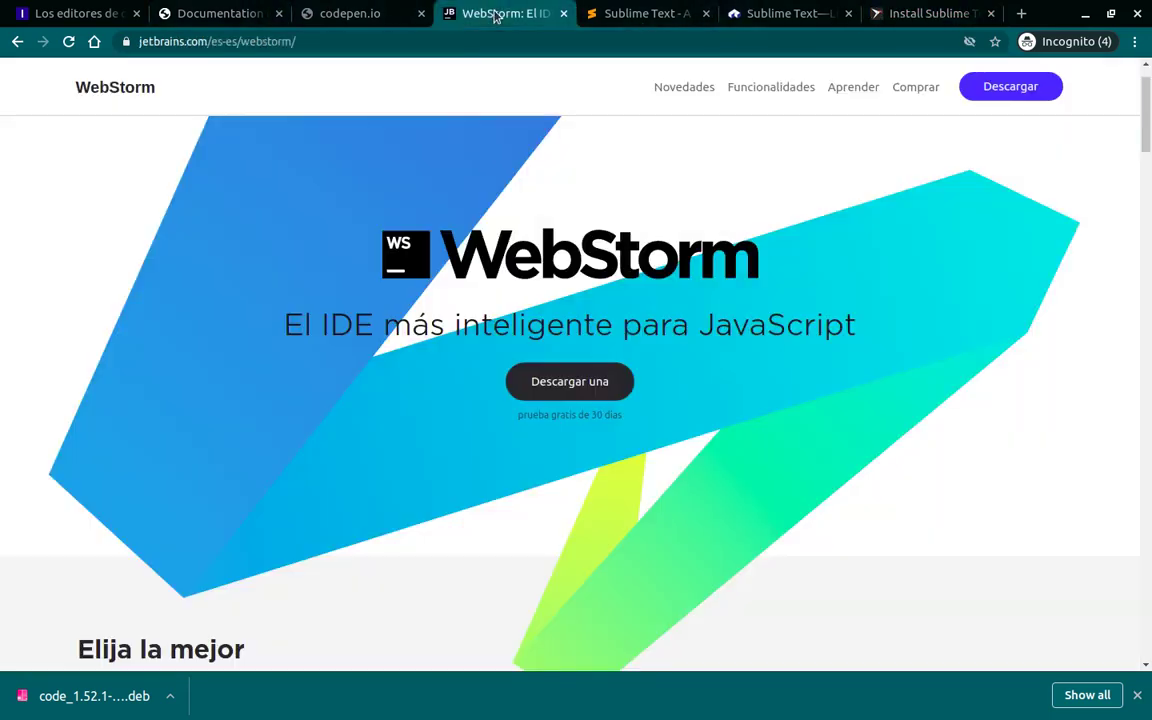
pyautogui.scroll(1, 509, 340)
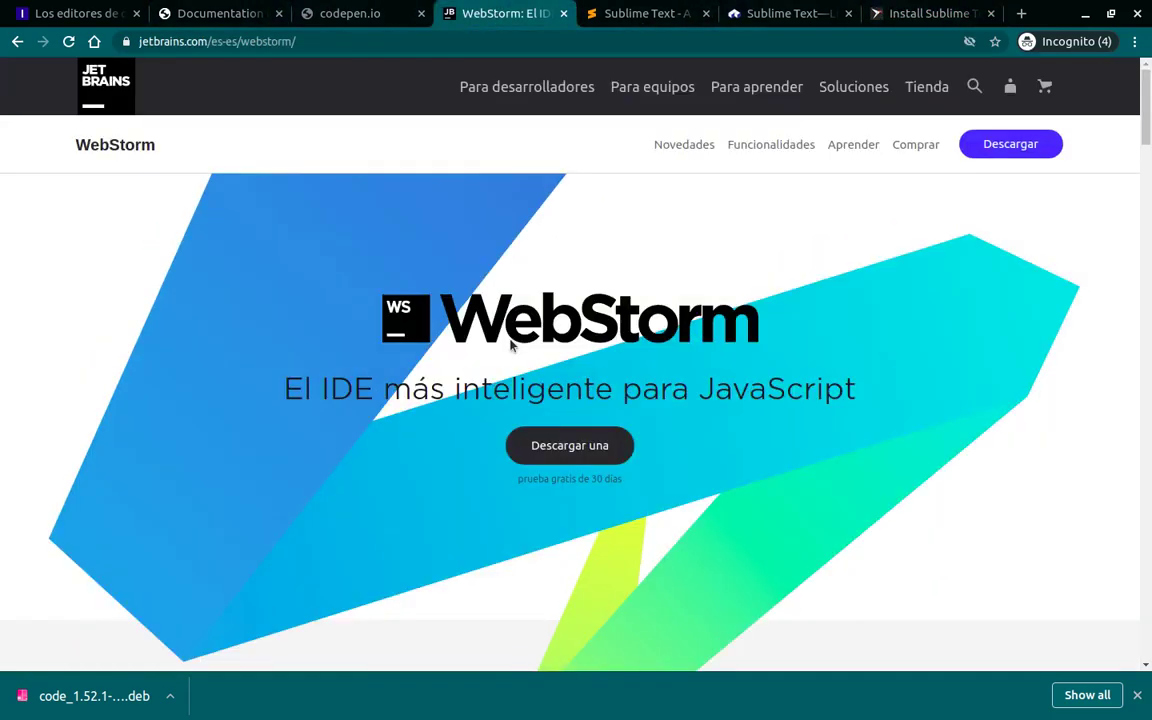
pyautogui.scroll(-8, 509, 340)
pyautogui.scroll(7, 511, 345)
pyautogui.scroll(2, 509, 345)
pyautogui.scroll(-7, 509, 337)
pyautogui.scroll(-7, 509, 338)
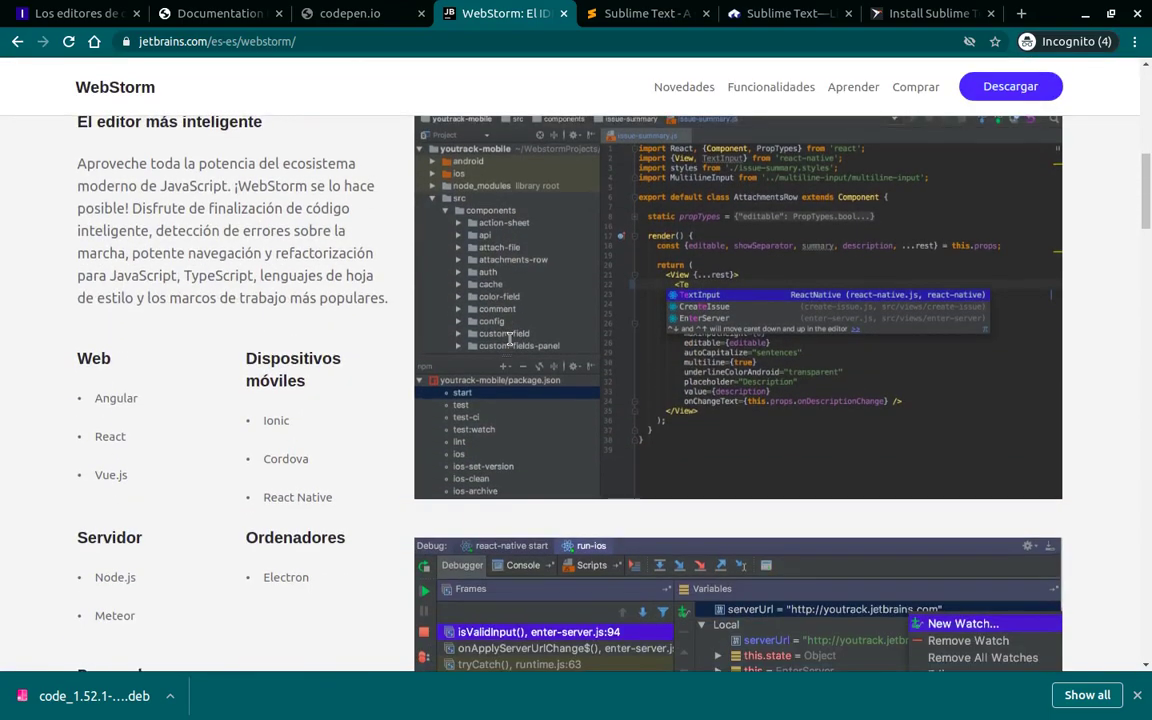
pyautogui.scroll(4, 509, 340)
pyautogui.scroll(8, 509, 340)
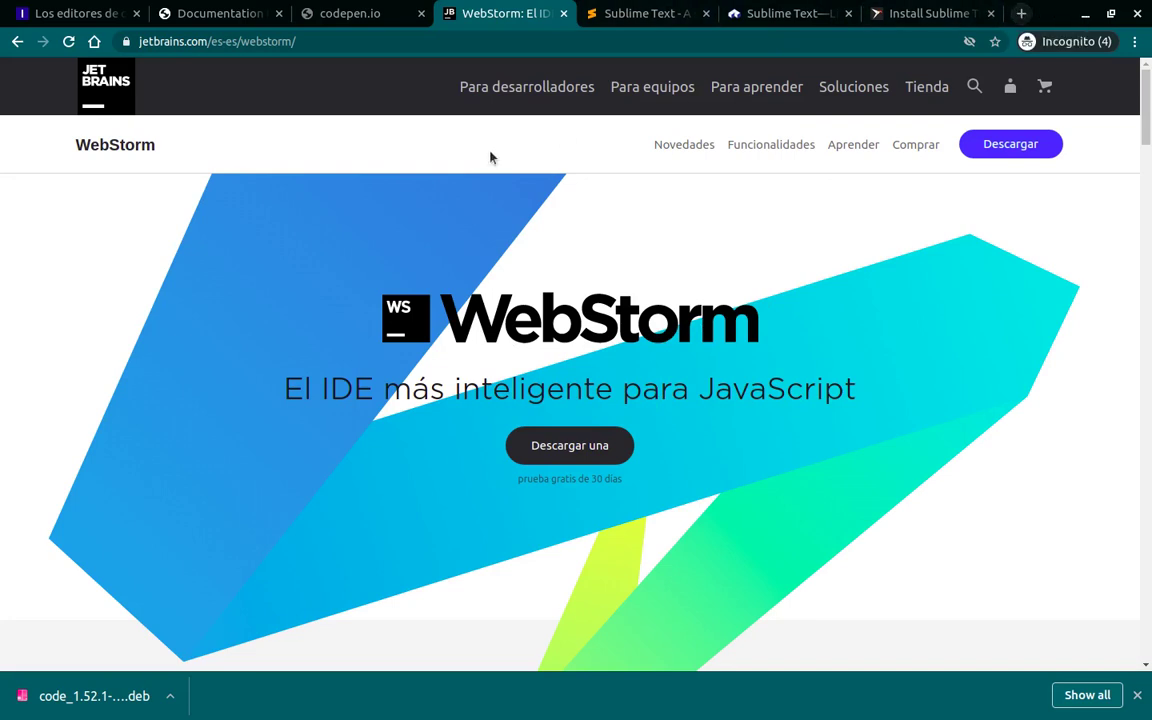
pyautogui.moveTo(574, 92)
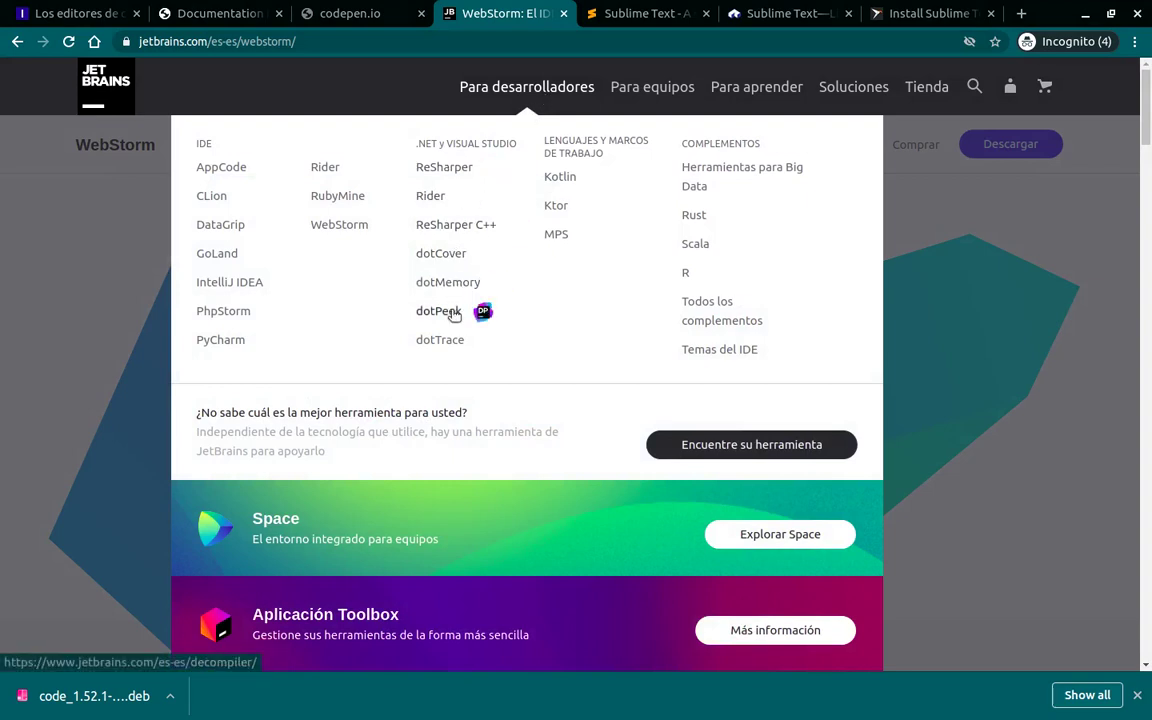
pyautogui.click(232, 345)
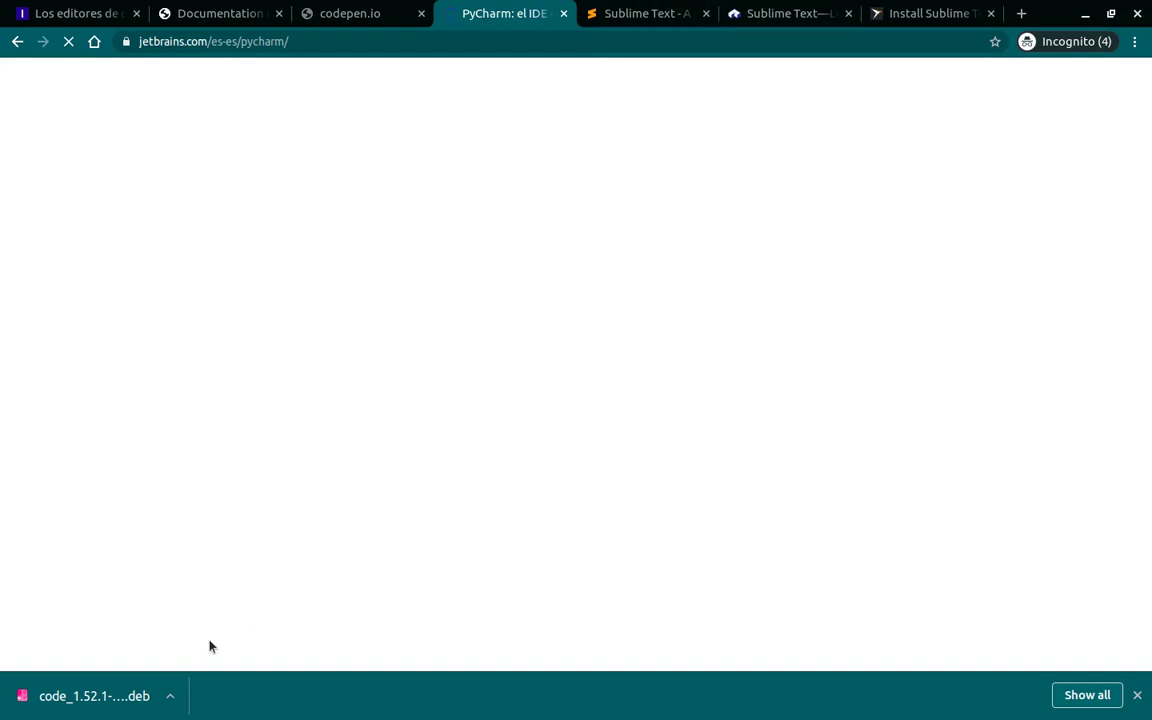
# - Switch to Sublime Text, read the SublimeCodeIntel package message in a smaller font and close the editor window
pyautogui.moveTo(300, 715)
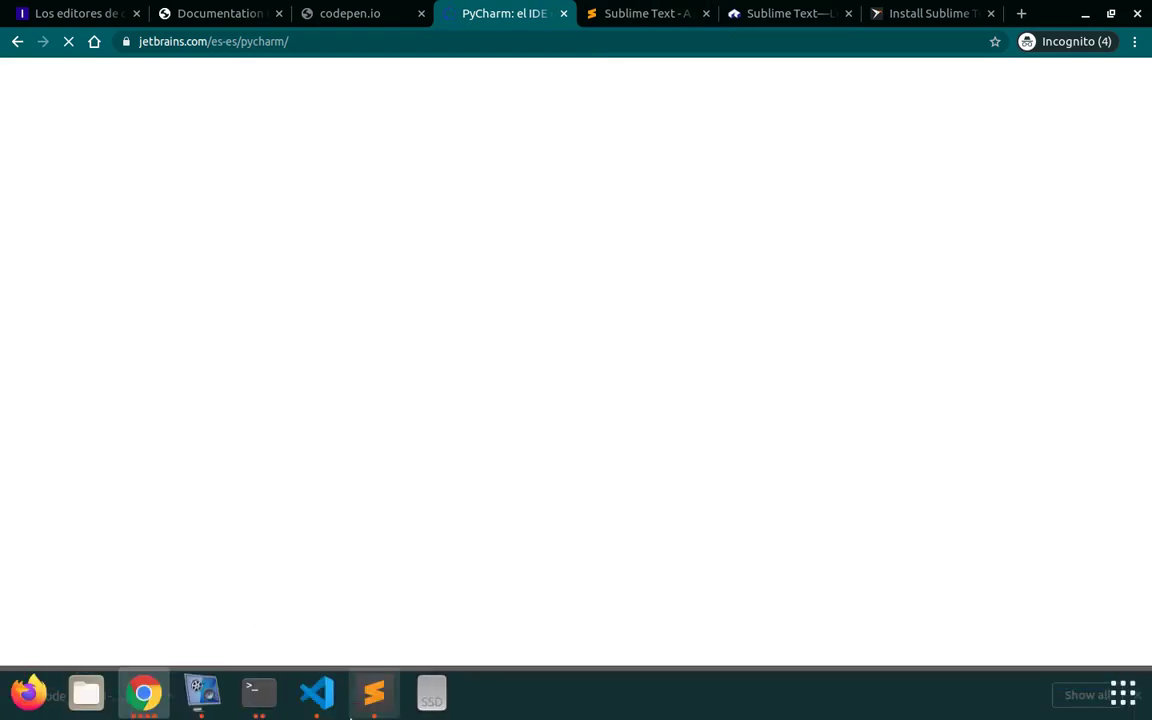
pyautogui.click(373, 693)
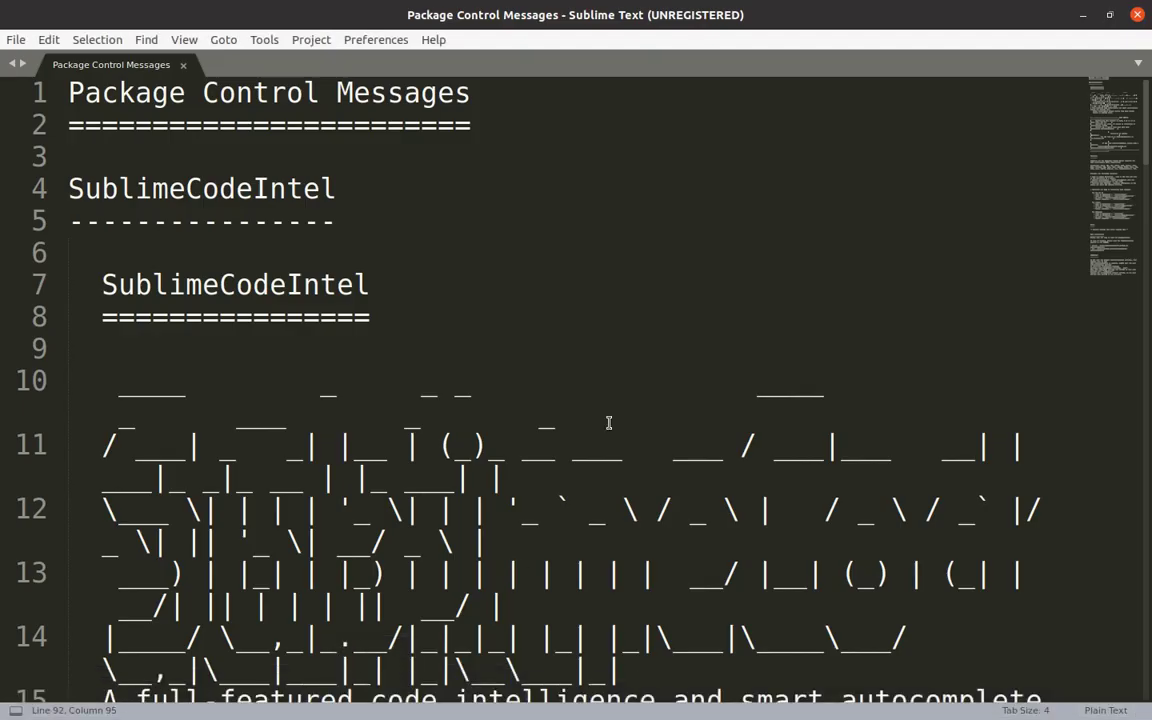
pyautogui.scroll(-5, 608, 423)
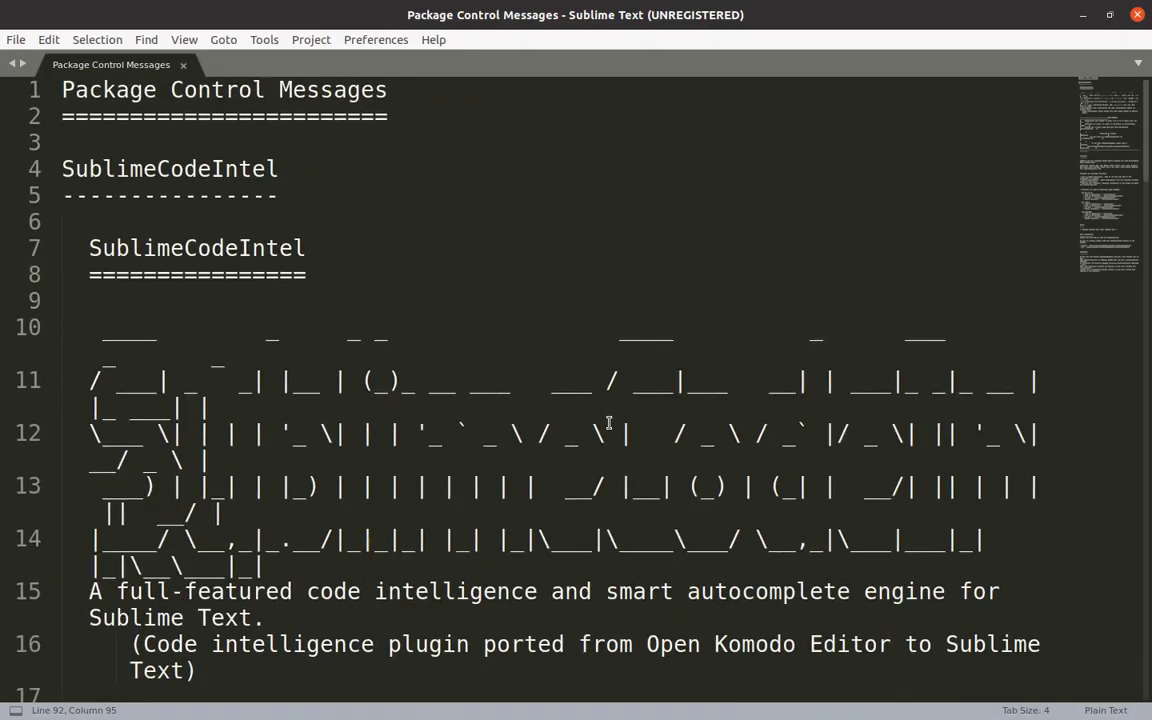
pyautogui.scroll(-2, 608, 423)
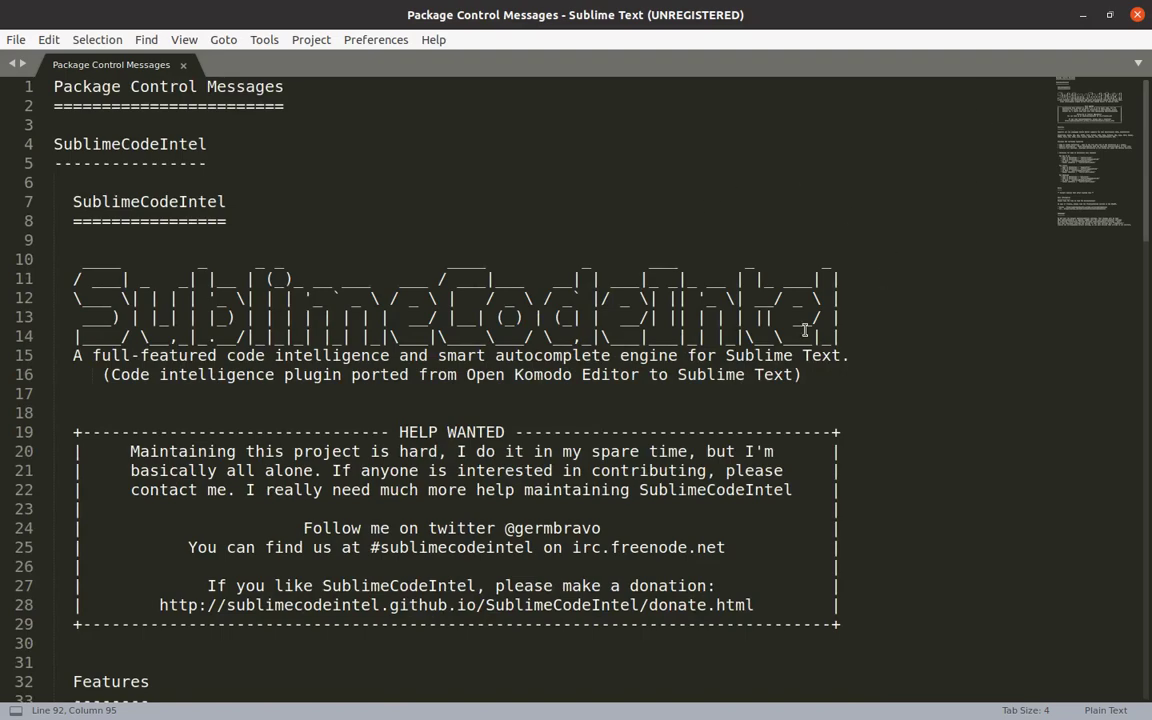
pyautogui.scroll(-20, 804, 330)
pyautogui.scroll(8, 804, 330)
pyautogui.scroll(15, 804, 330)
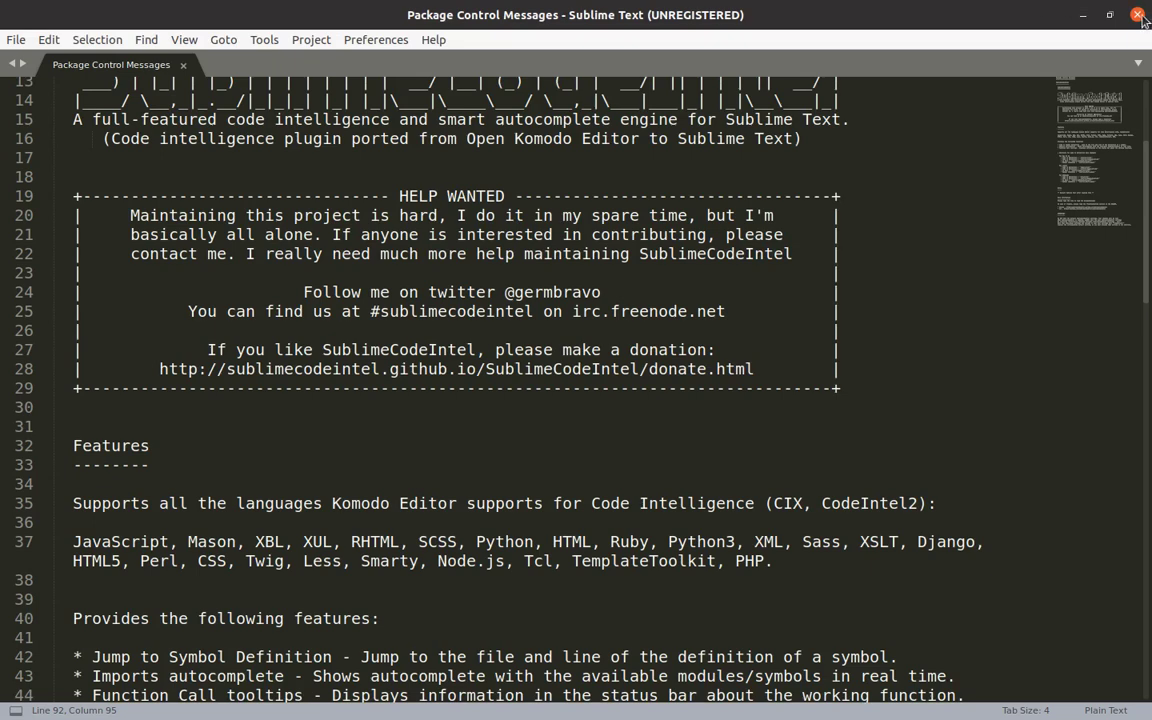
pyautogui.click(1138, 15)
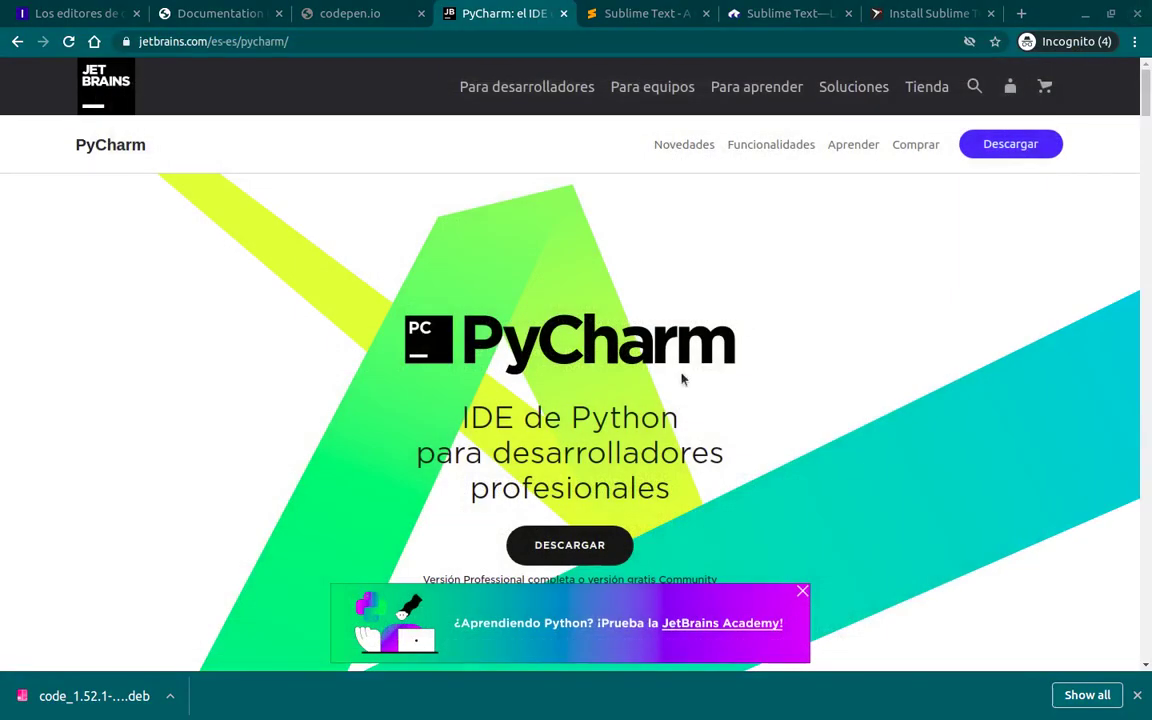
# - Switch to the terminal and enter the partial command "sudo snap install" without running it
pyautogui.scroll(-4, 659, 457)
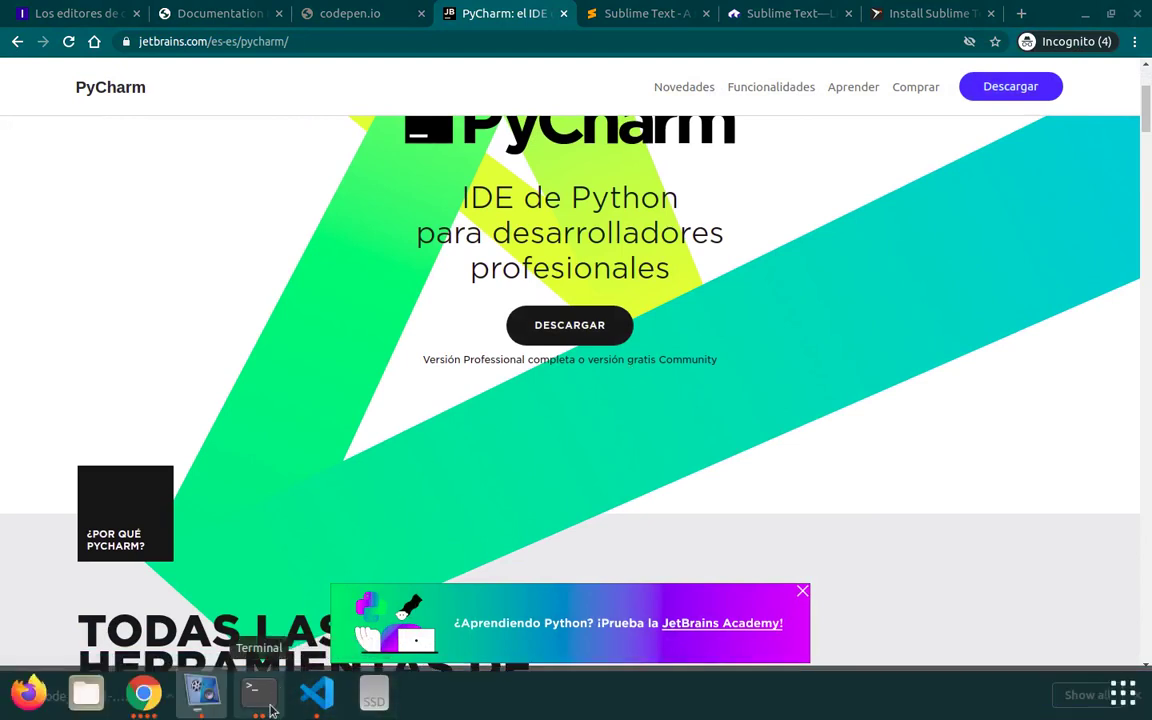
pyautogui.click(266, 711)
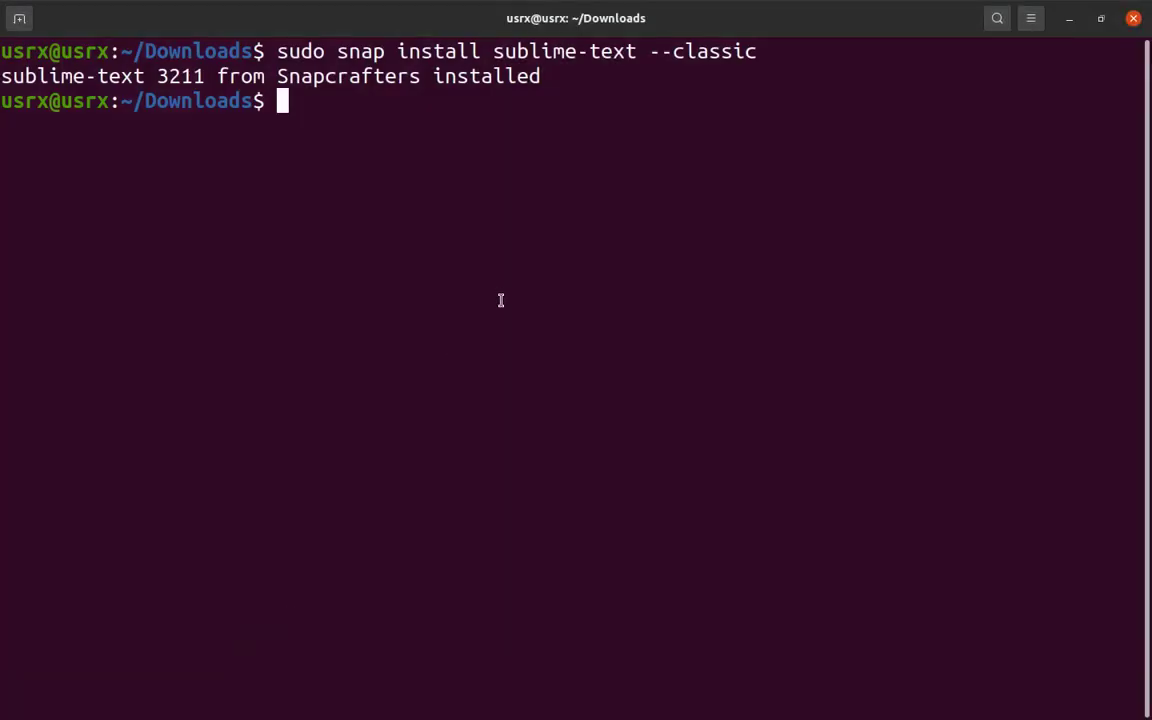
pyautogui.write('sudo san')
pyautogui.press('BackSpace')
pyautogui.press('BackSpace')
pyautogui.write('nap install')
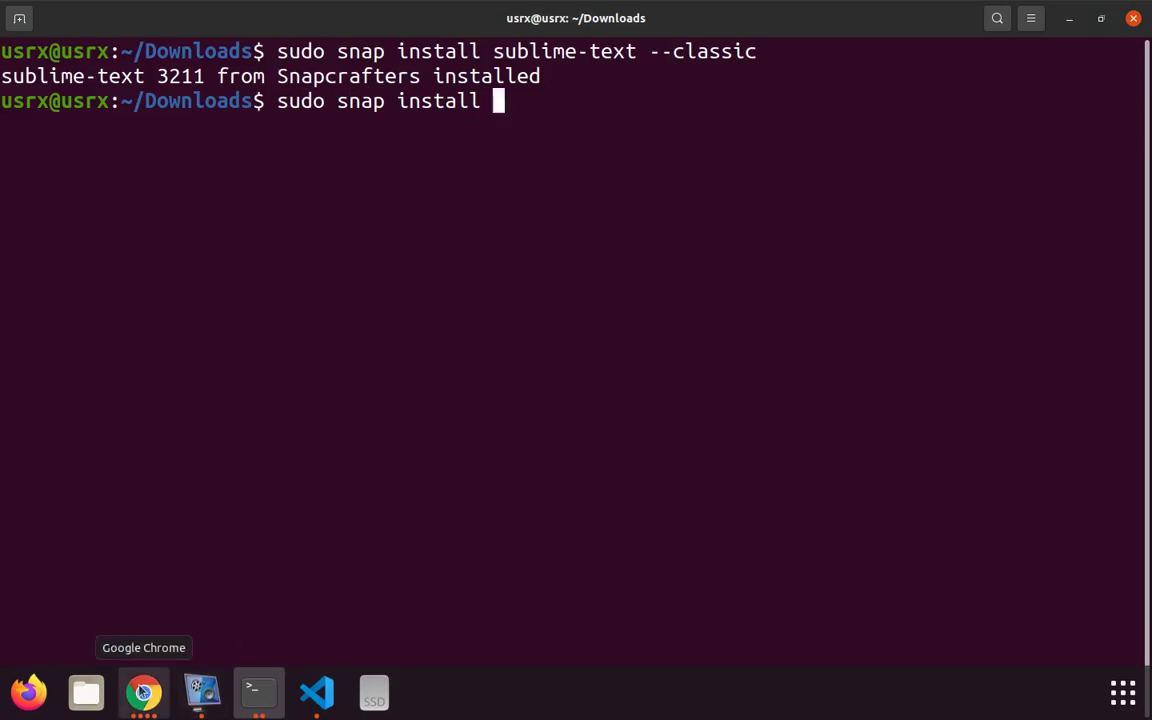
# - Return to the browser and search the Snapcraft store for "pycharm"
pyautogui.click(156, 676)
pyautogui.scroll(2, 956, 242)
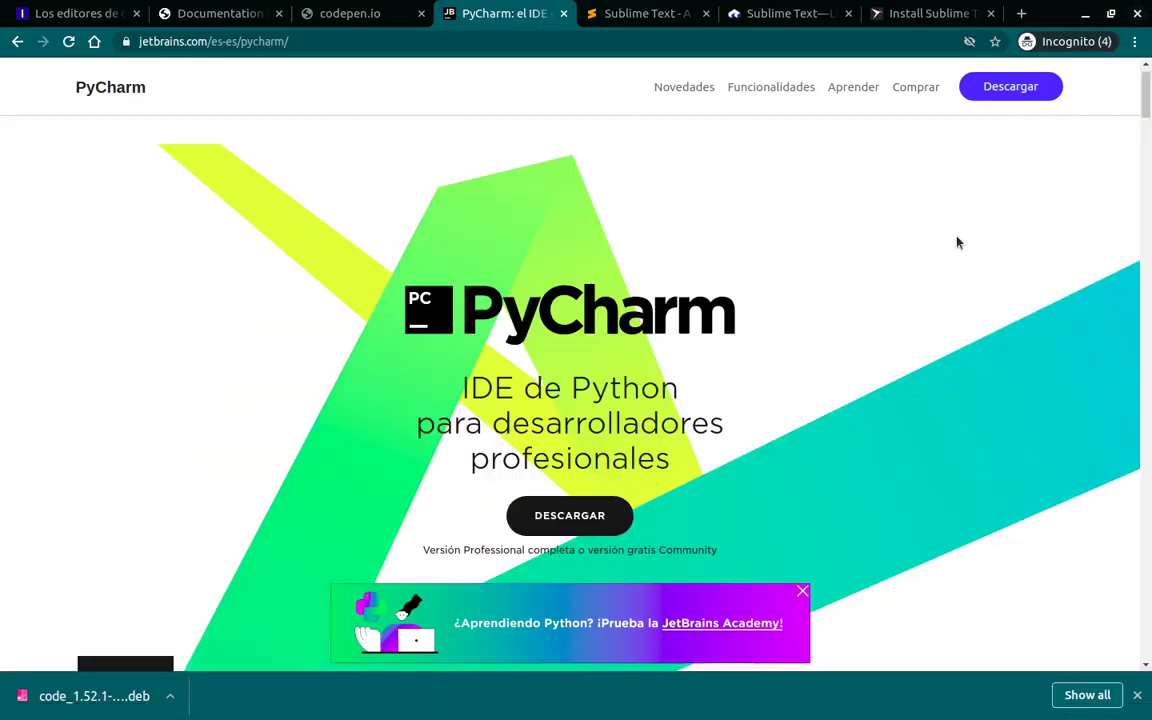
pyautogui.click(895, 13)
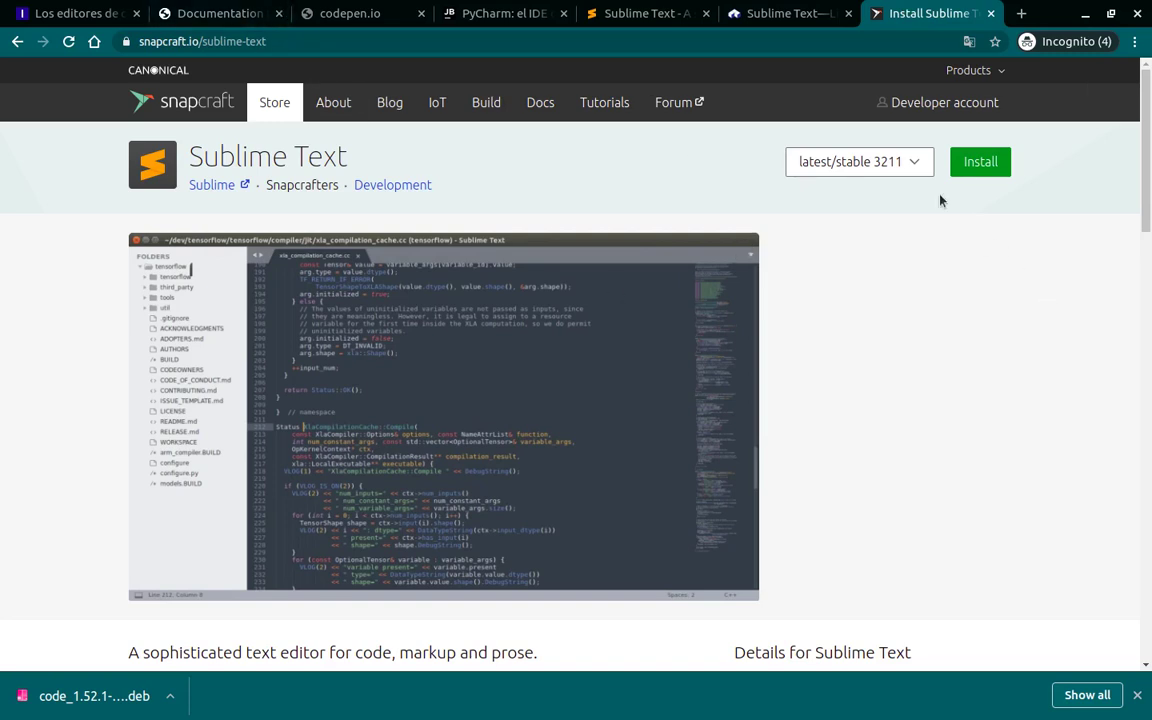
pyautogui.click(262, 103)
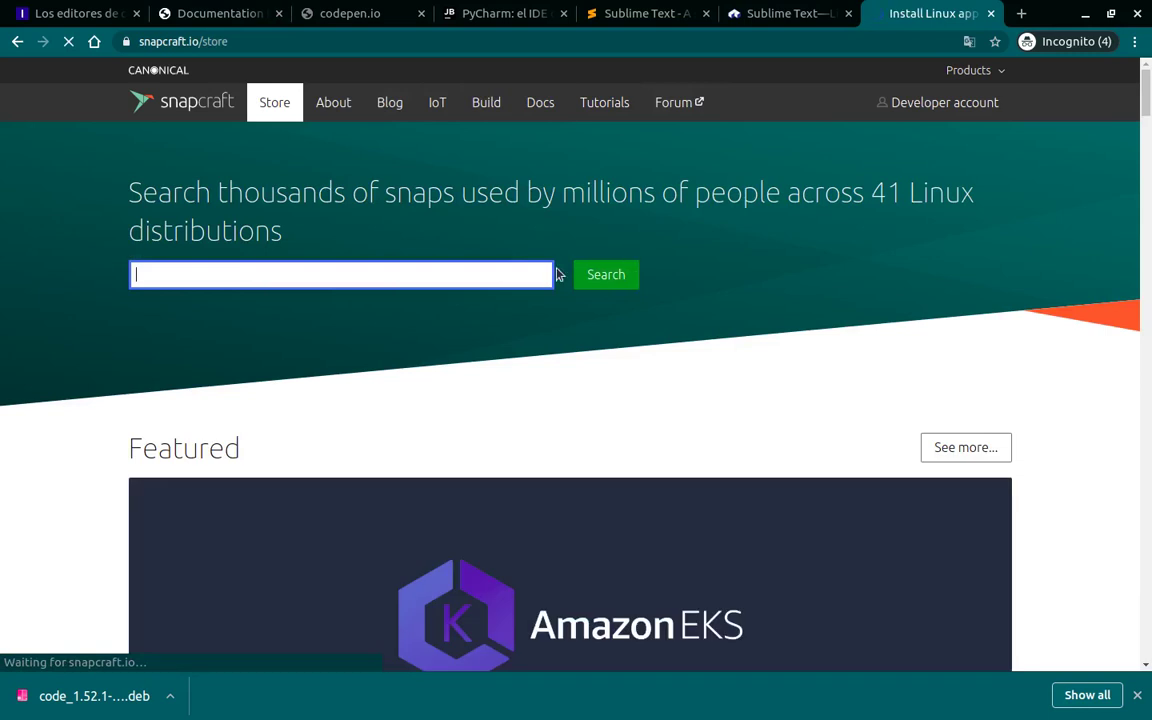
pyautogui.click(517, 283)
pyautogui.write('pycharm')
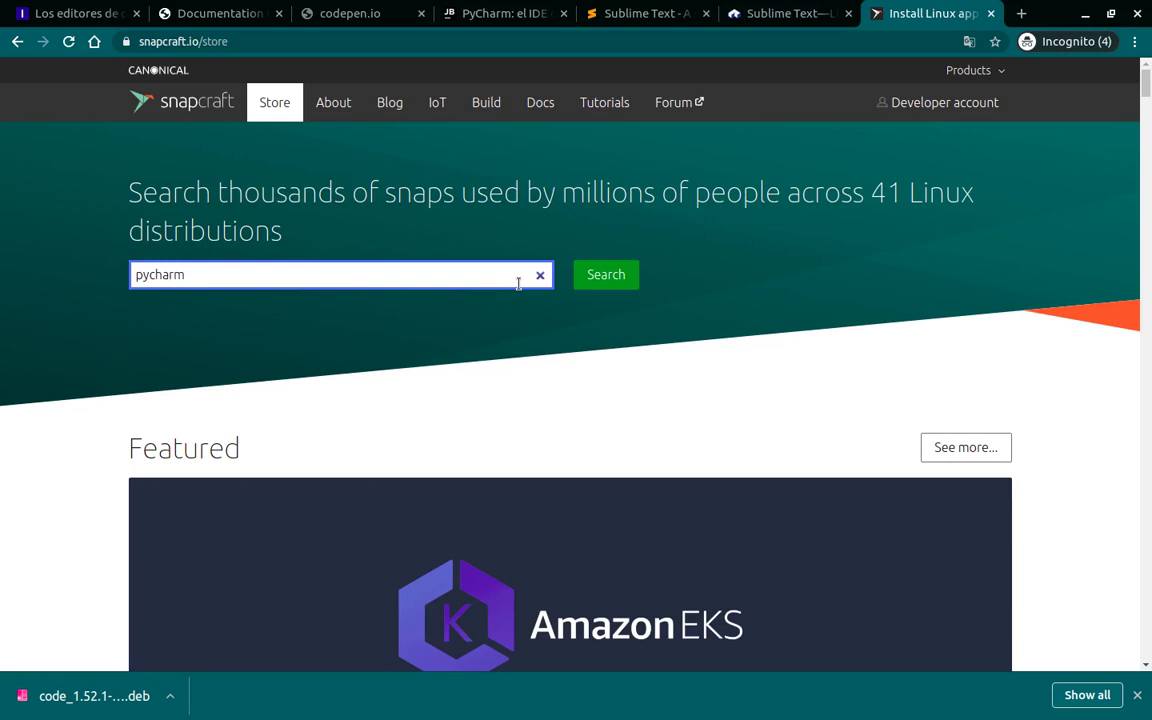
pyautogui.press('Return')
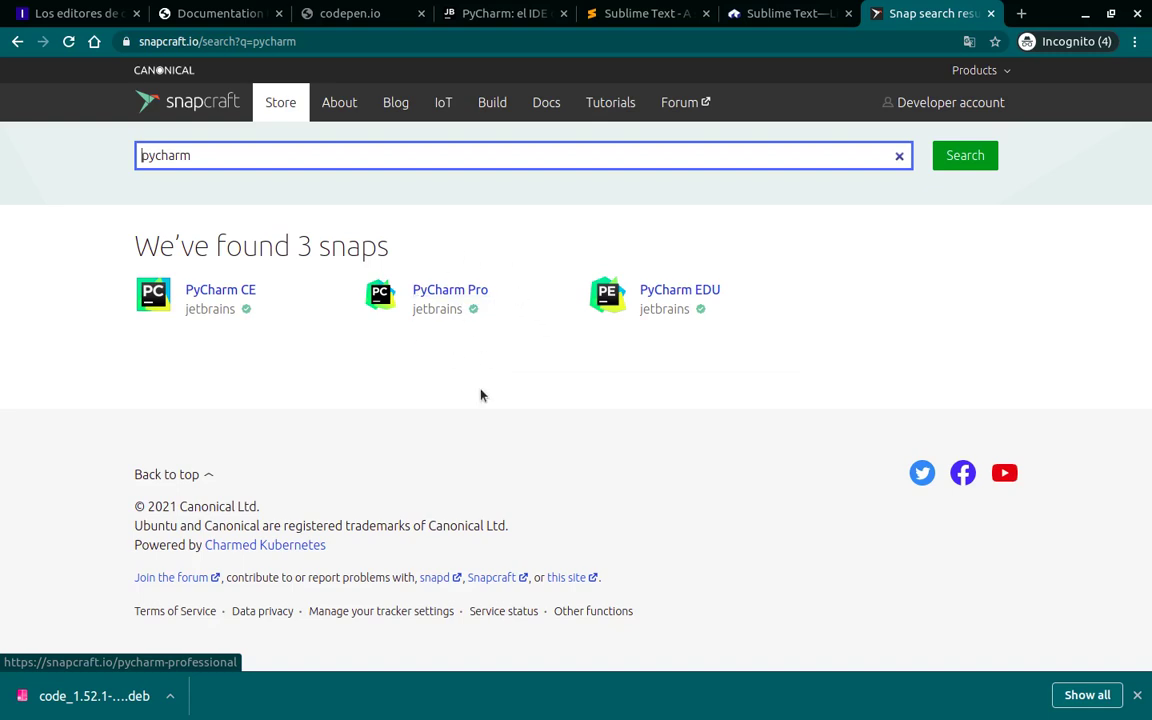
# - Open the PyCharm Pro snap page and examine its description, licence details and related blog posts
pyautogui.click(470, 292)
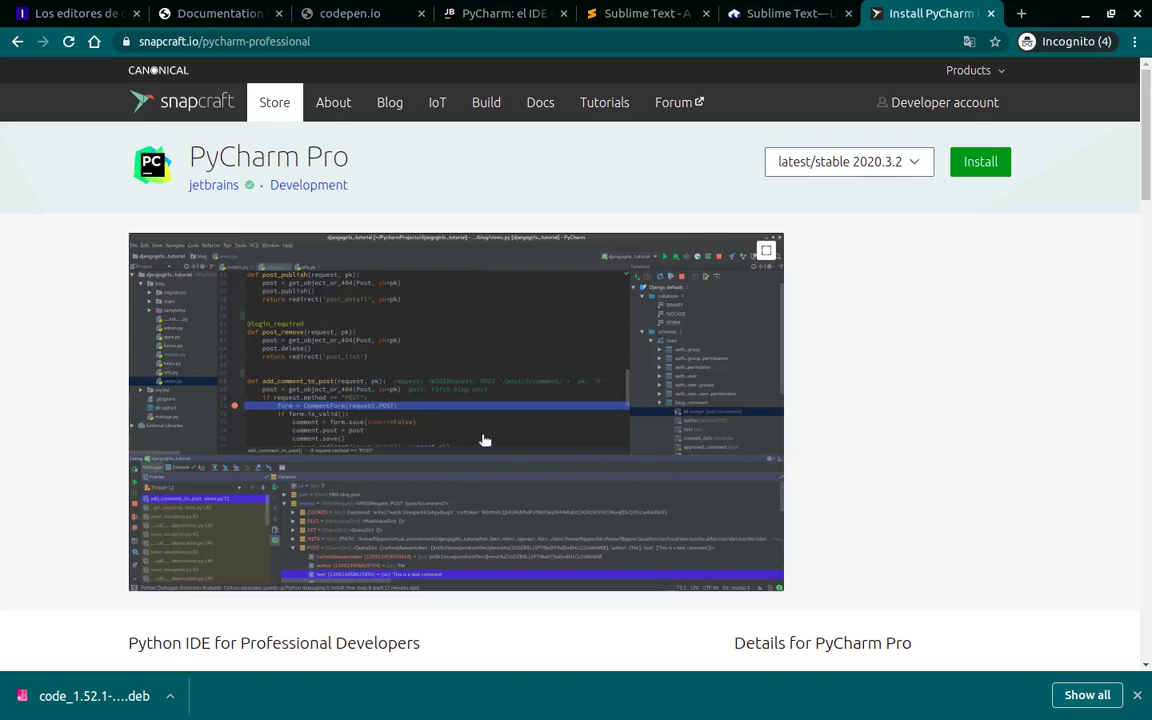
pyautogui.scroll(-3, 483, 441)
pyautogui.scroll(3, 483, 441)
pyautogui.scroll(-3, 483, 441)
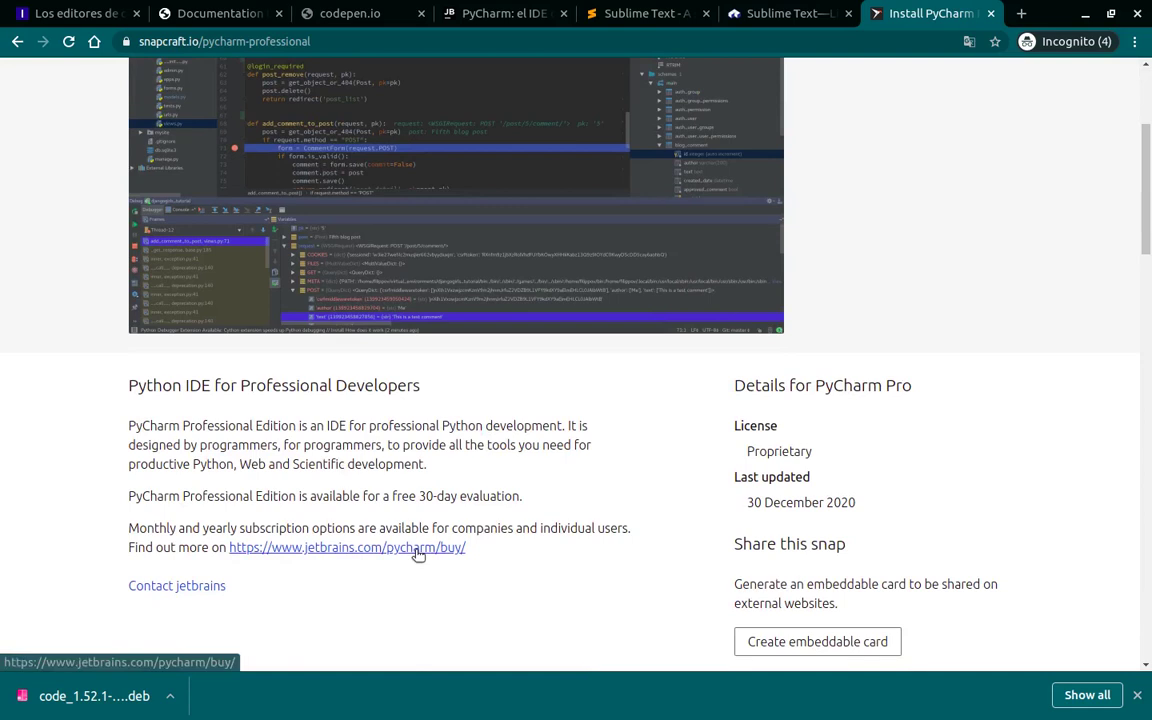
pyautogui.scroll(-6, 545, 563)
pyautogui.scroll(3, 545, 563)
pyautogui.scroll(1, 545, 565)
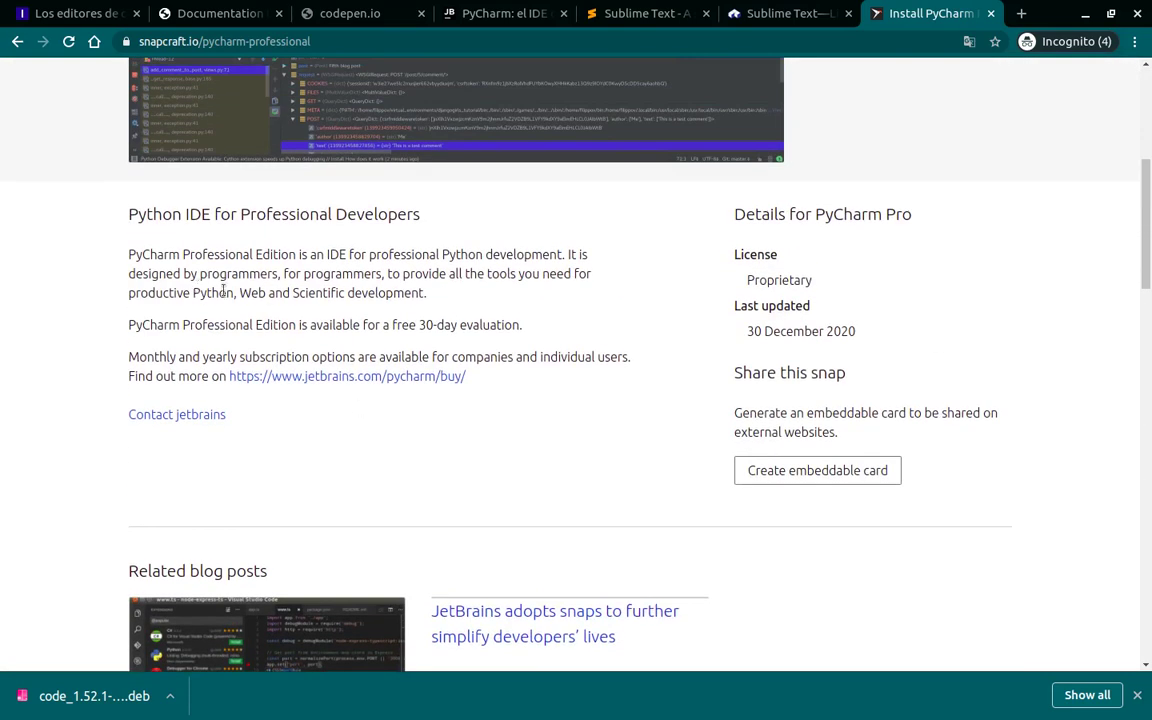
pyautogui.moveTo(241, 294); pyautogui.dragTo(258, 293)
pyautogui.scroll(-8, 496, 326)
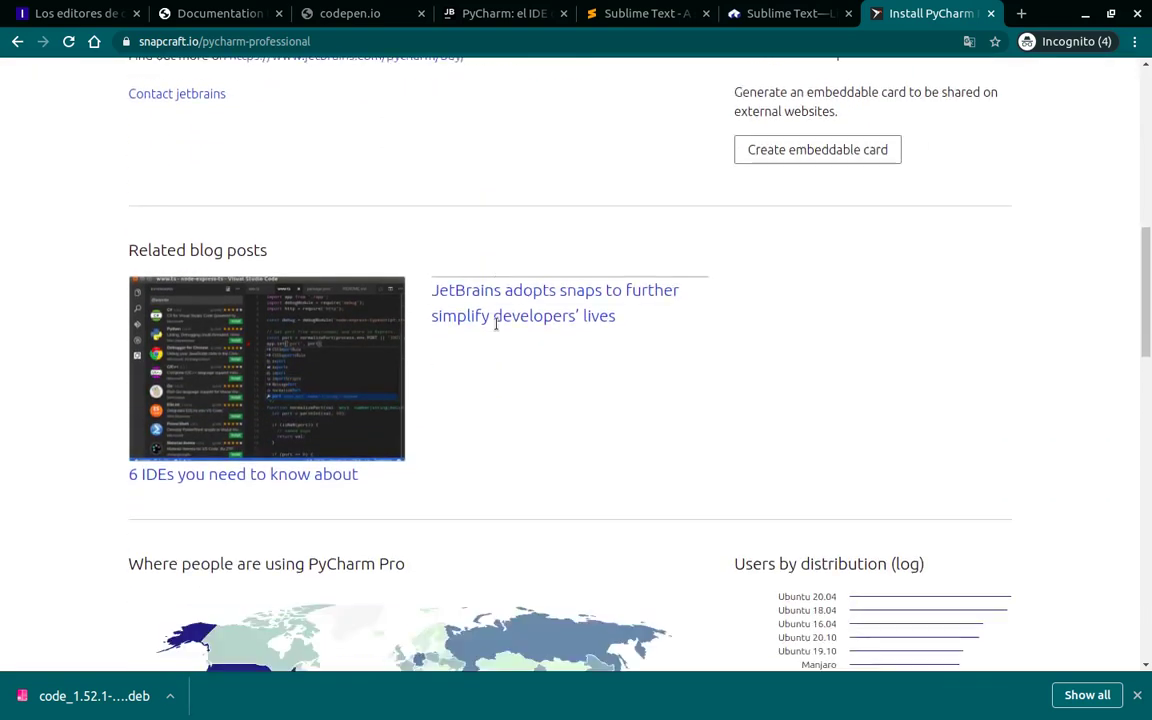
# - Copy the command-line install command for the latest/stable PyCharm Pro snap
pyautogui.scroll(13, 496, 326)
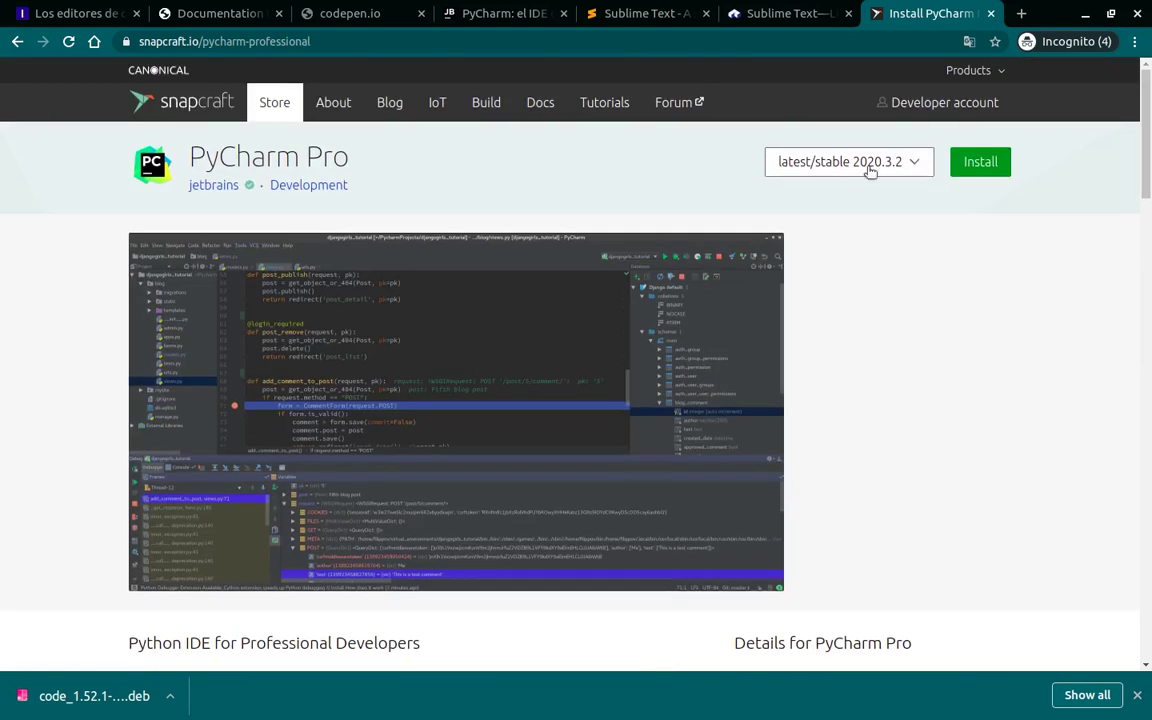
pyautogui.click(980, 162)
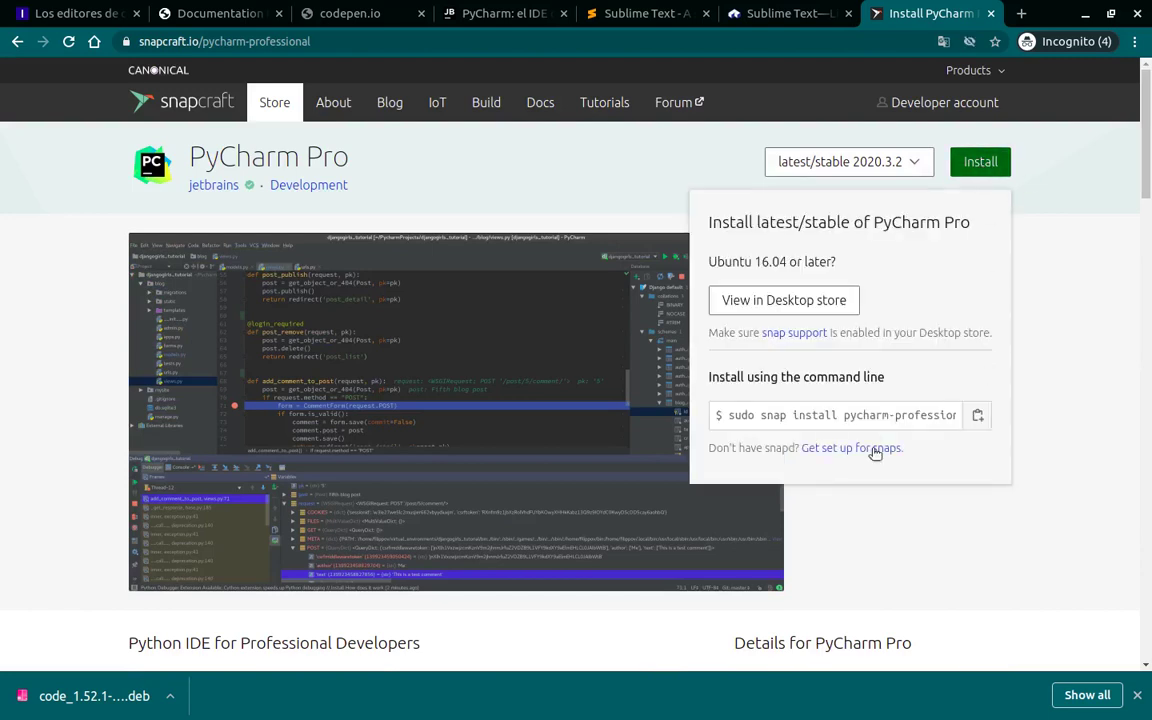
pyautogui.click(981, 415)
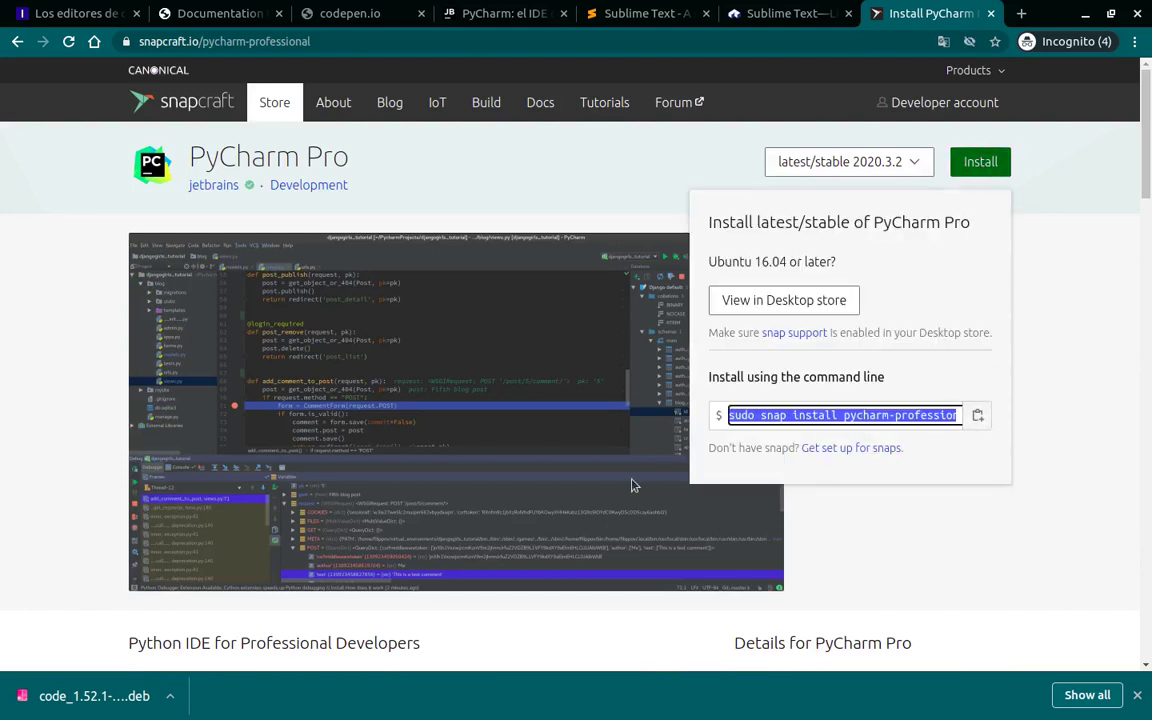
# - Switch to the terminal, clear the partial command and run the copied "sudo snap install pycharm-professional --classic"
pyautogui.moveTo(360, 672)
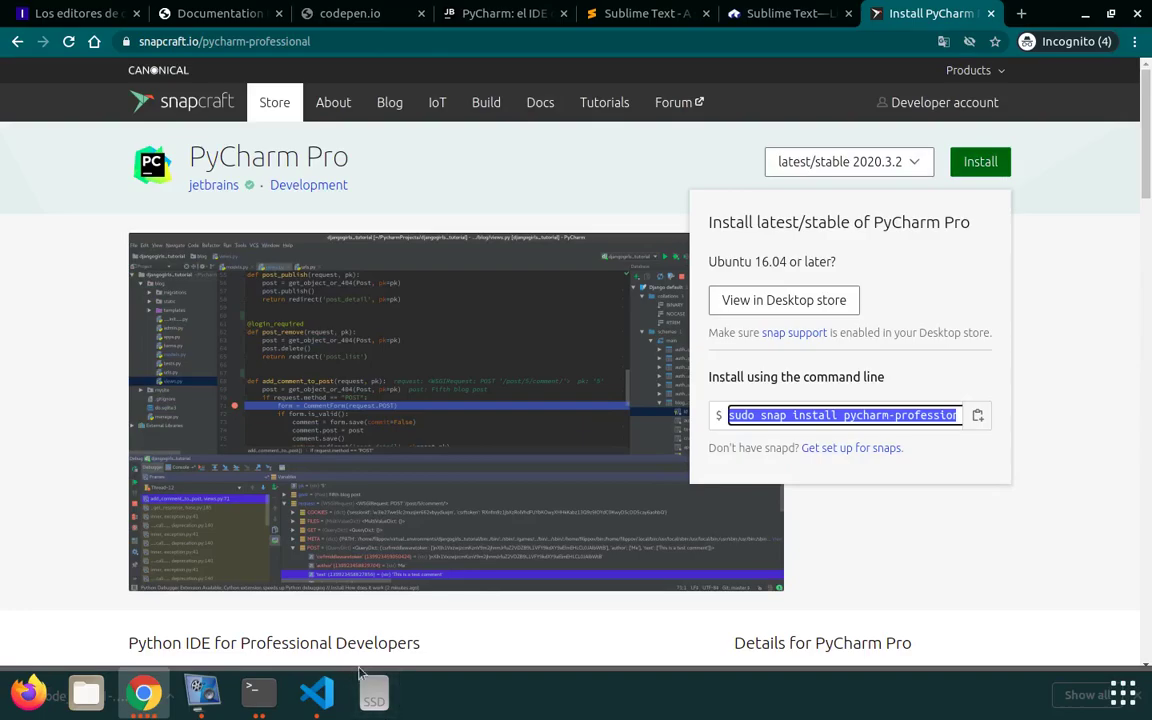
pyautogui.click(258, 692)
pyautogui.press('BackSpace')
pyautogui.press('BackSpace')
pyautogui.press('BackSpace')
pyautogui.press('BackSpace')
pyautogui.press('BackSpace')
pyautogui.press('BackSpace')
pyautogui.press('BackSpace')
pyautogui.press('BackSpace')
pyautogui.press('BackSpace')
pyautogui.press('BackSpace')
pyautogui.press('BackSpace')
pyautogui.press('BackSpace')
pyautogui.press('BackSpace')
pyautogui.press('BackSpace')
pyautogui.press('BackSpace')
pyautogui.press('BackSpace')
pyautogui.press('BackSpace')
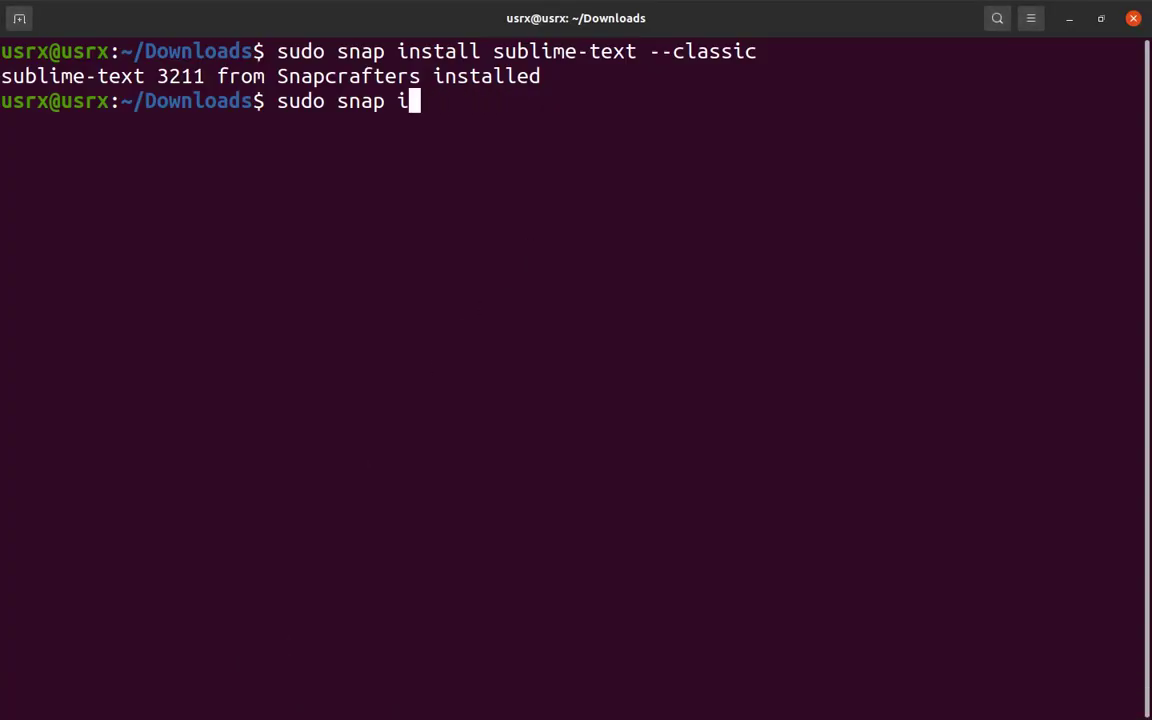
pyautogui.rightClick(515, 254)
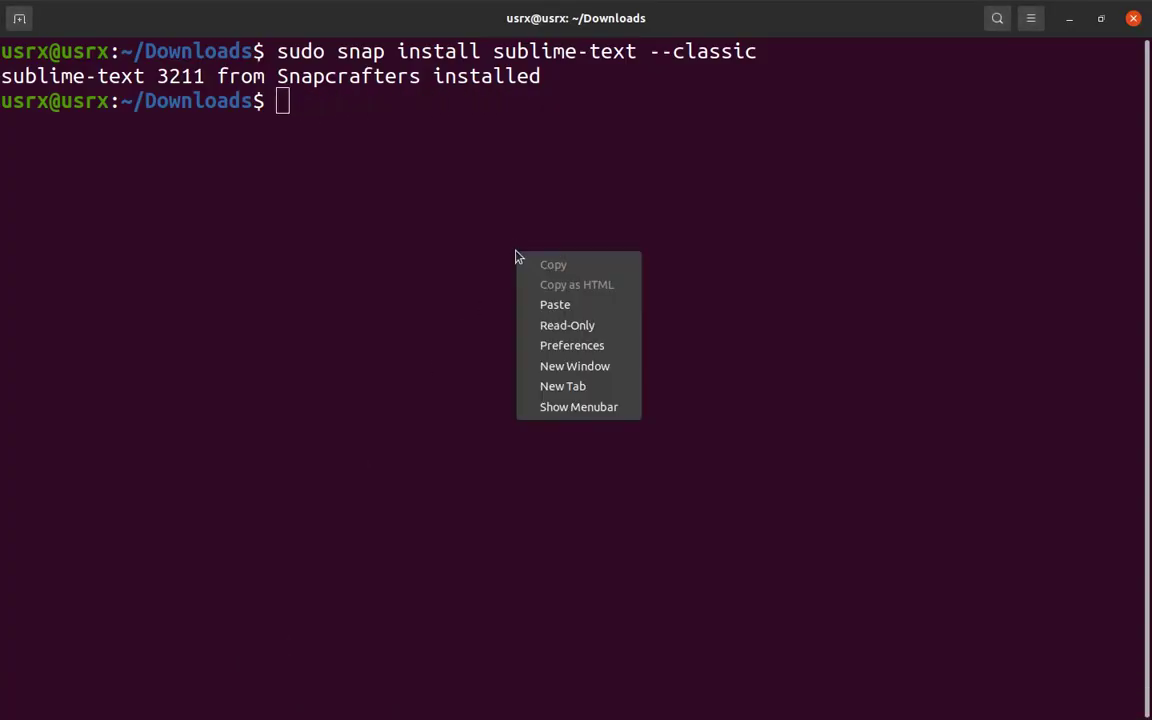
pyautogui.click(586, 305)
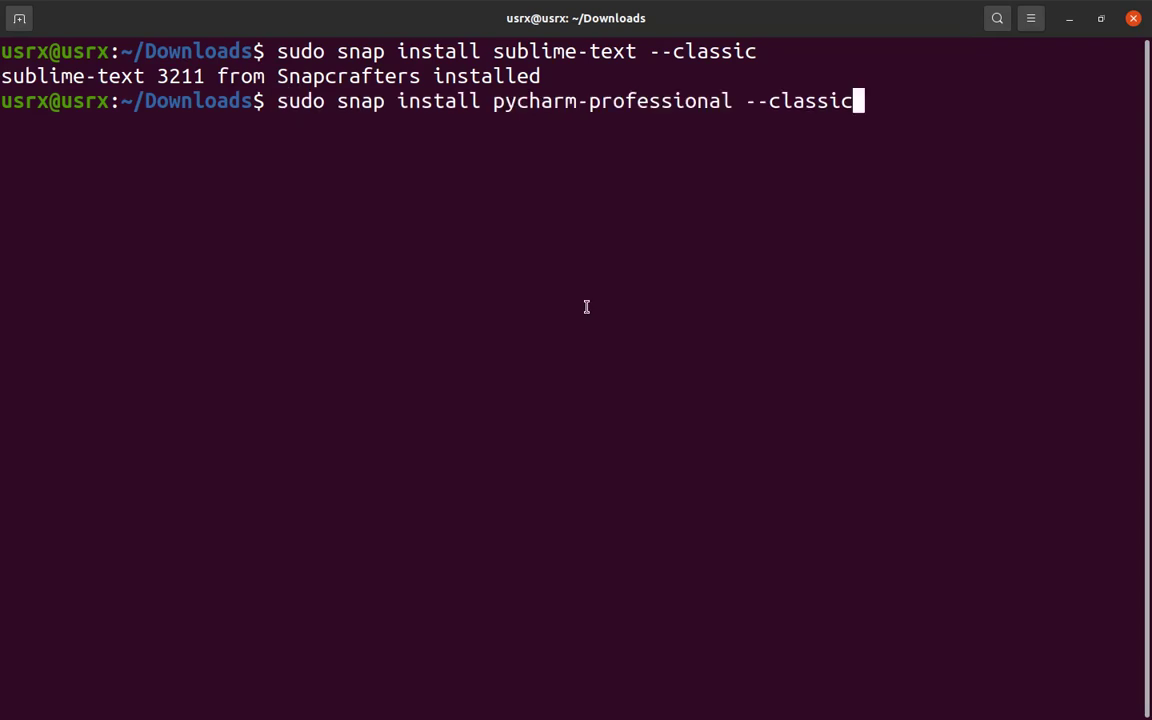
pyautogui.press('Return')
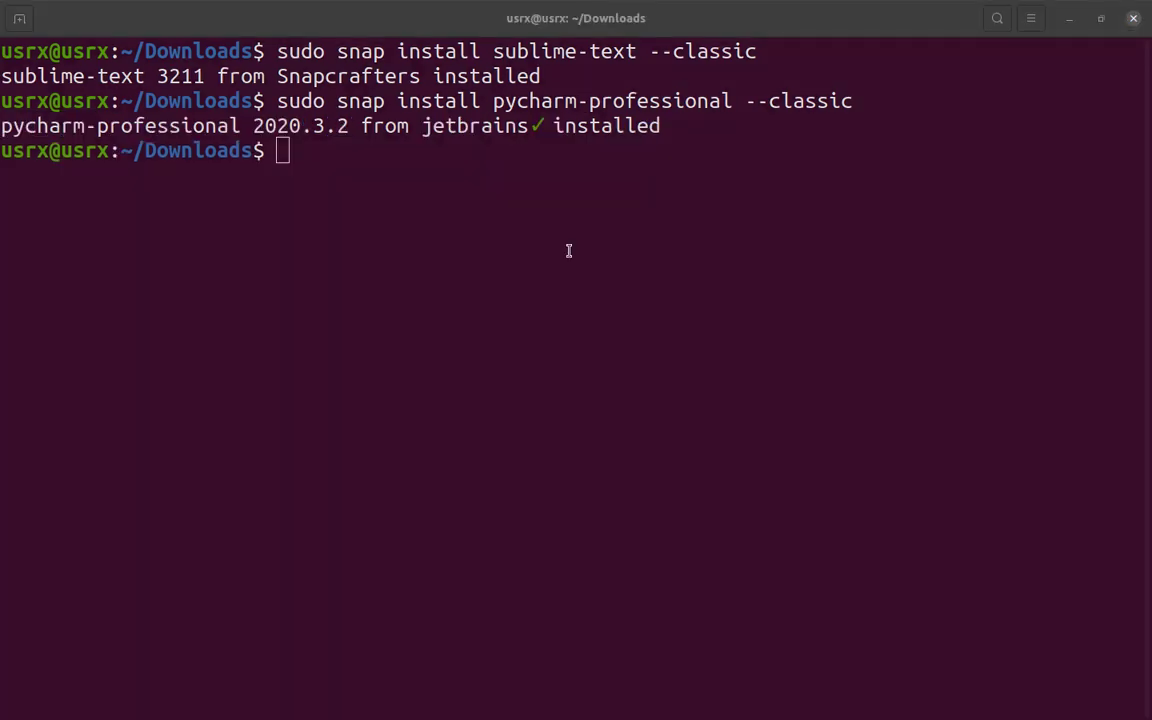
pyautogui.click(567, 350)
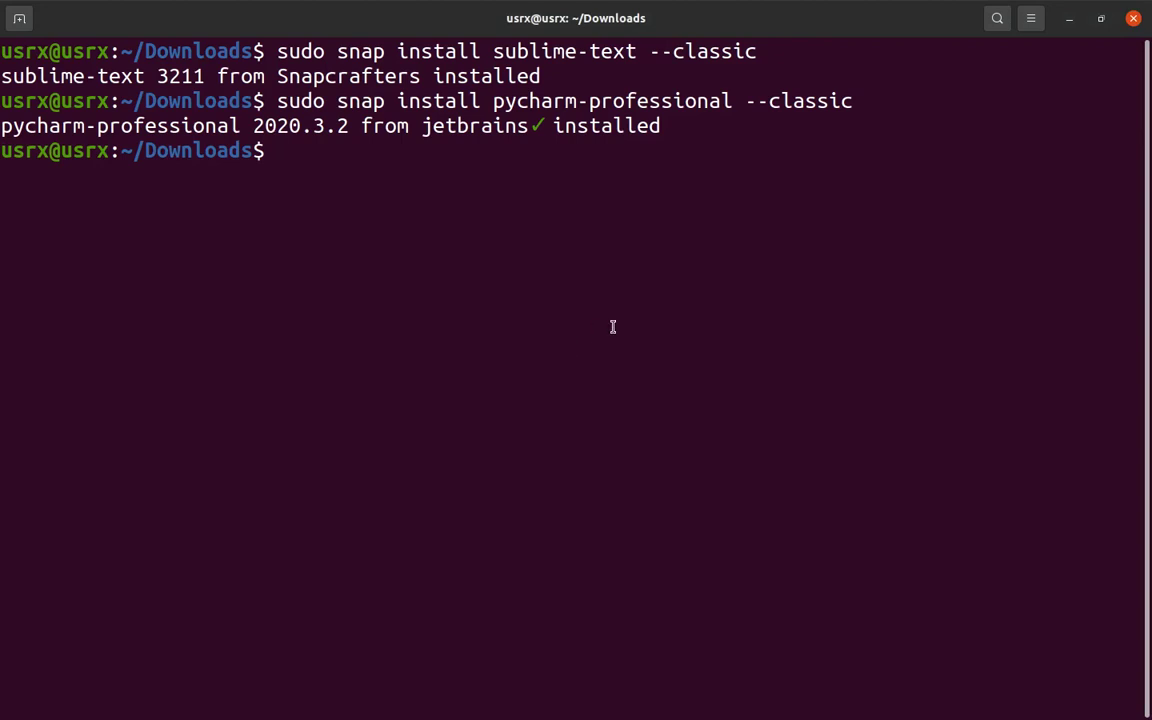
# - Launch PyCharm and clear the terminal and browser windows from behind its user agreement
pyautogui.press('super')
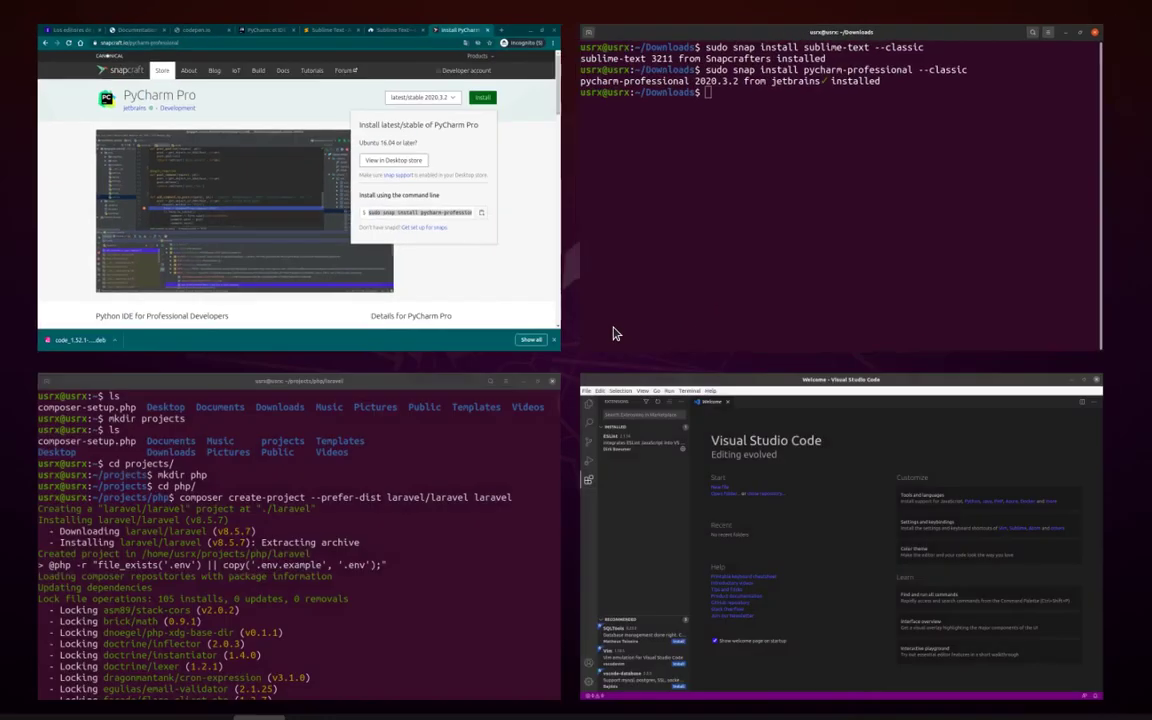
pyautogui.click(614, 330)
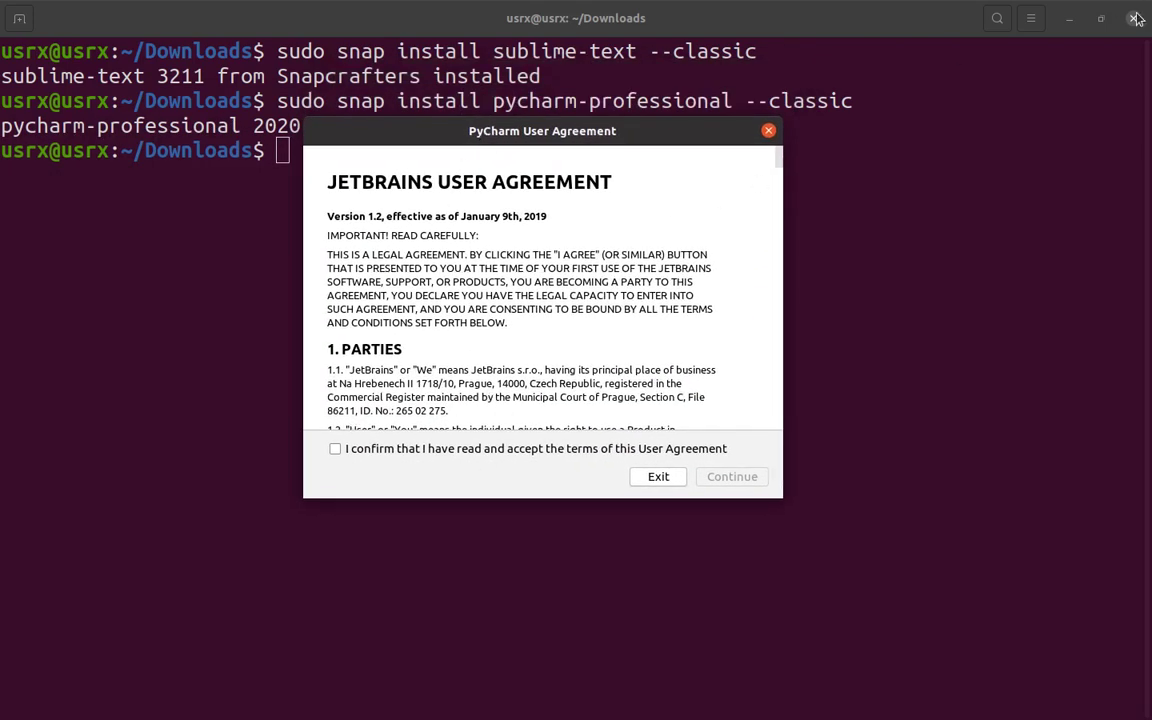
pyautogui.click(1070, 18)
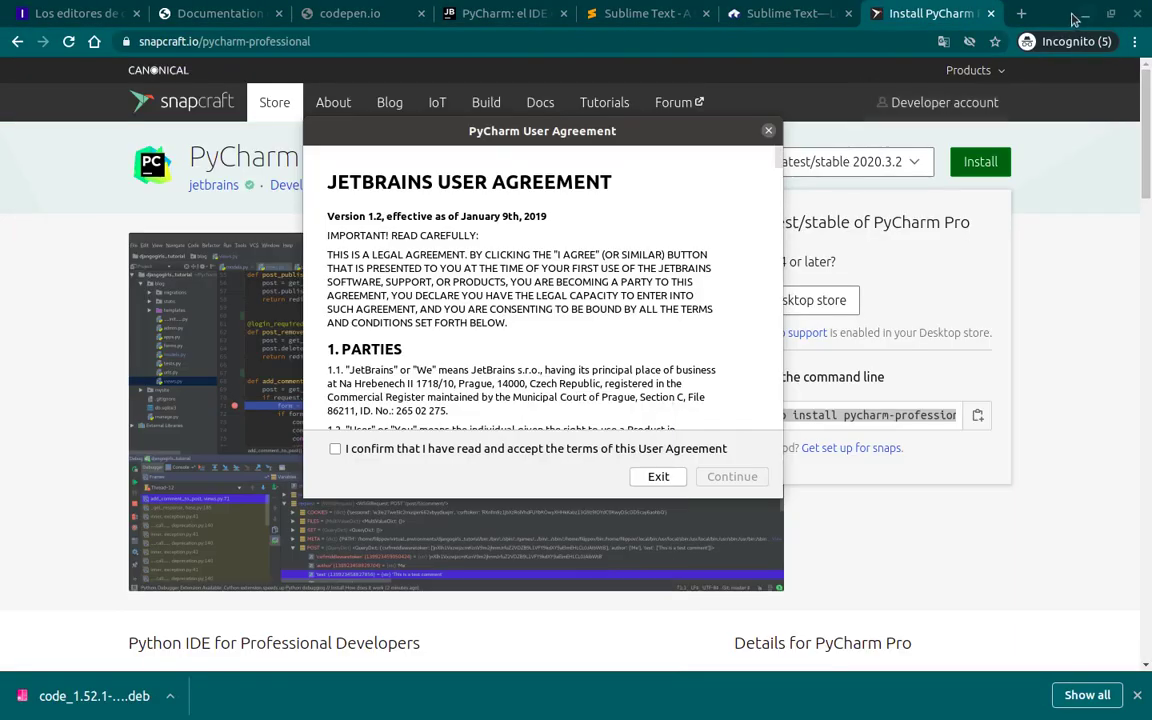
pyautogui.click(1075, 16)
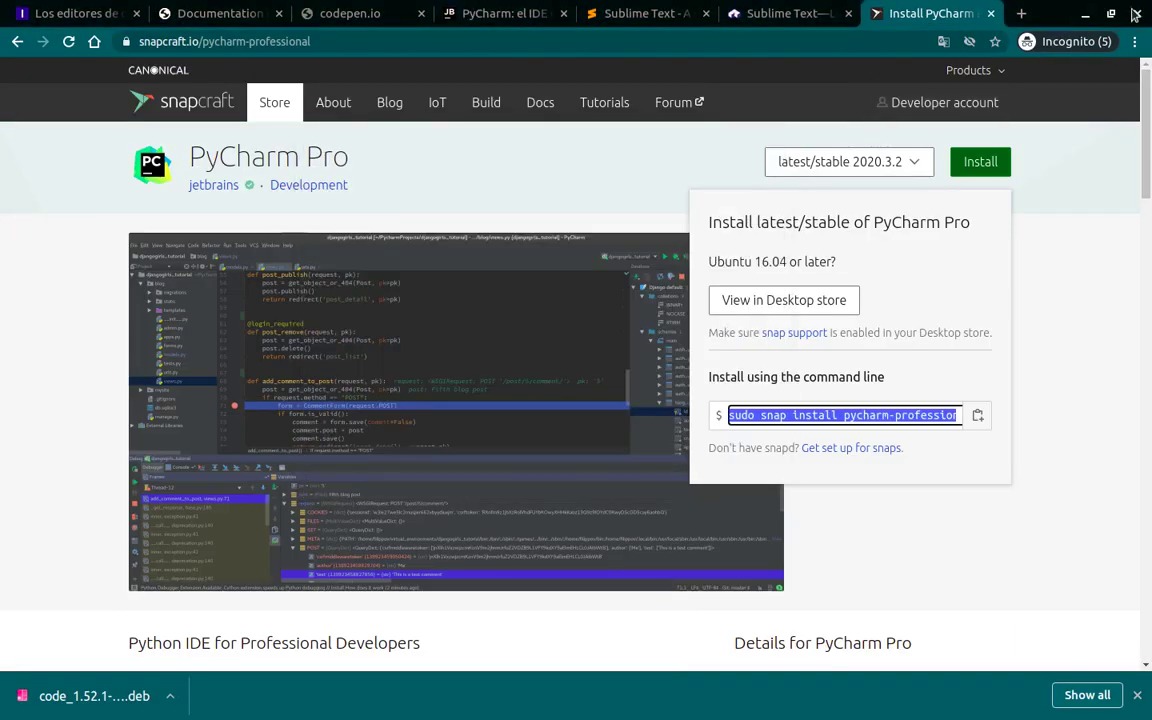
pyautogui.click(1134, 13)
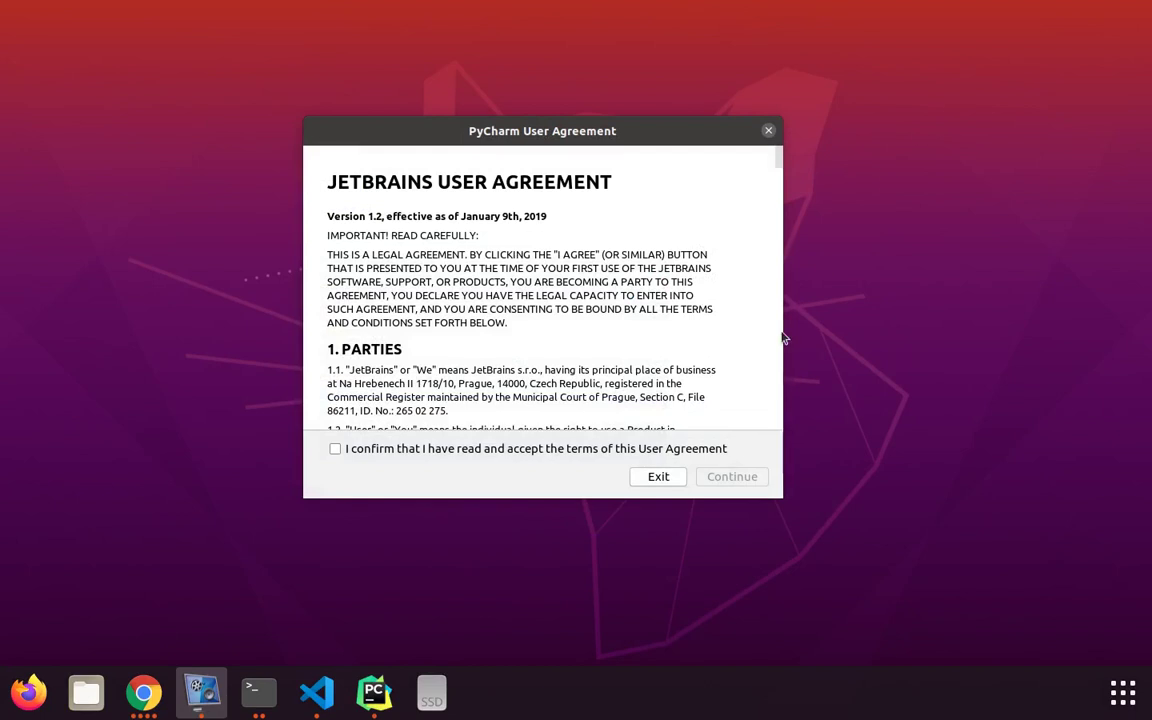
# - Accept the PyCharm user agreement and agree to send anonymous statistics
pyautogui.click(493, 452)
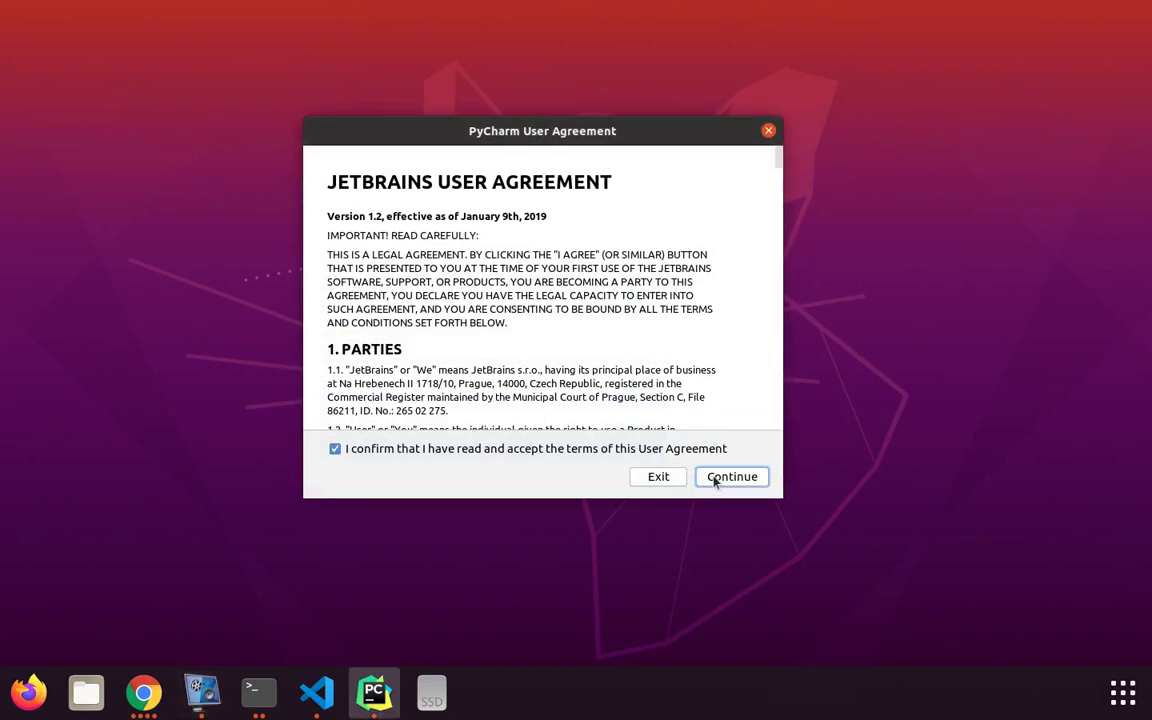
pyautogui.click(714, 479)
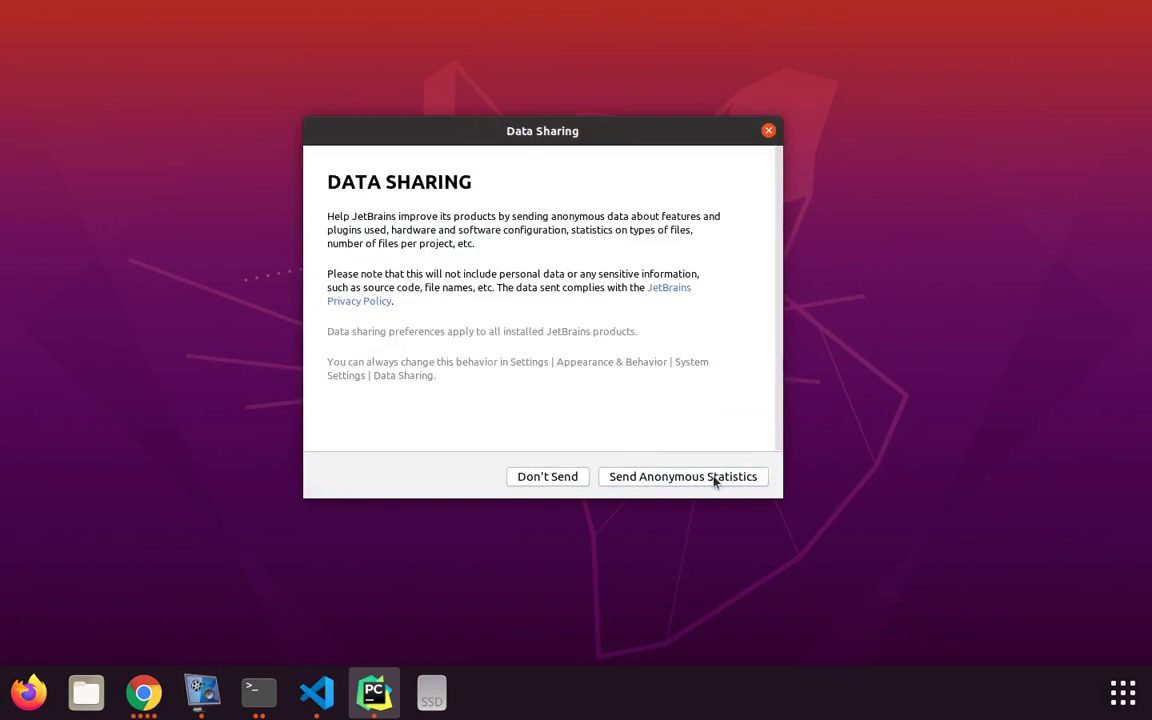
pyautogui.click(714, 479)
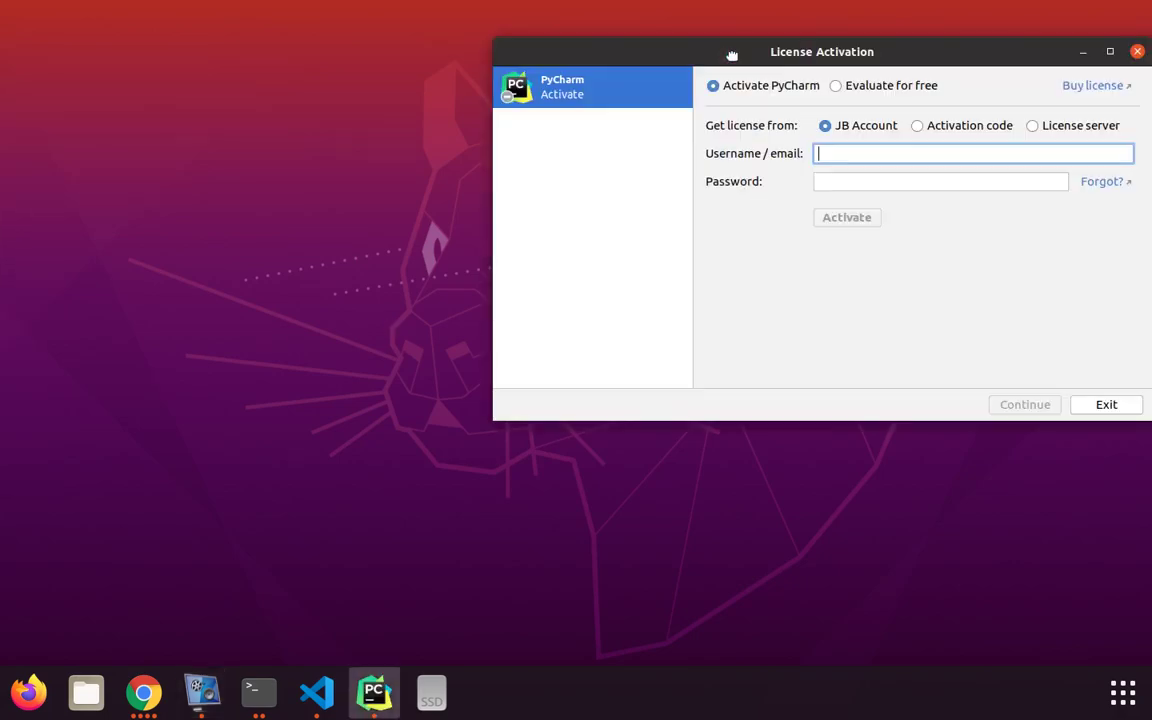
# - Get past the License Activation window and centre the Welcome to PyCharm window on the desktop
pyautogui.moveTo(731, 52); pyautogui.dragTo(490, 165)
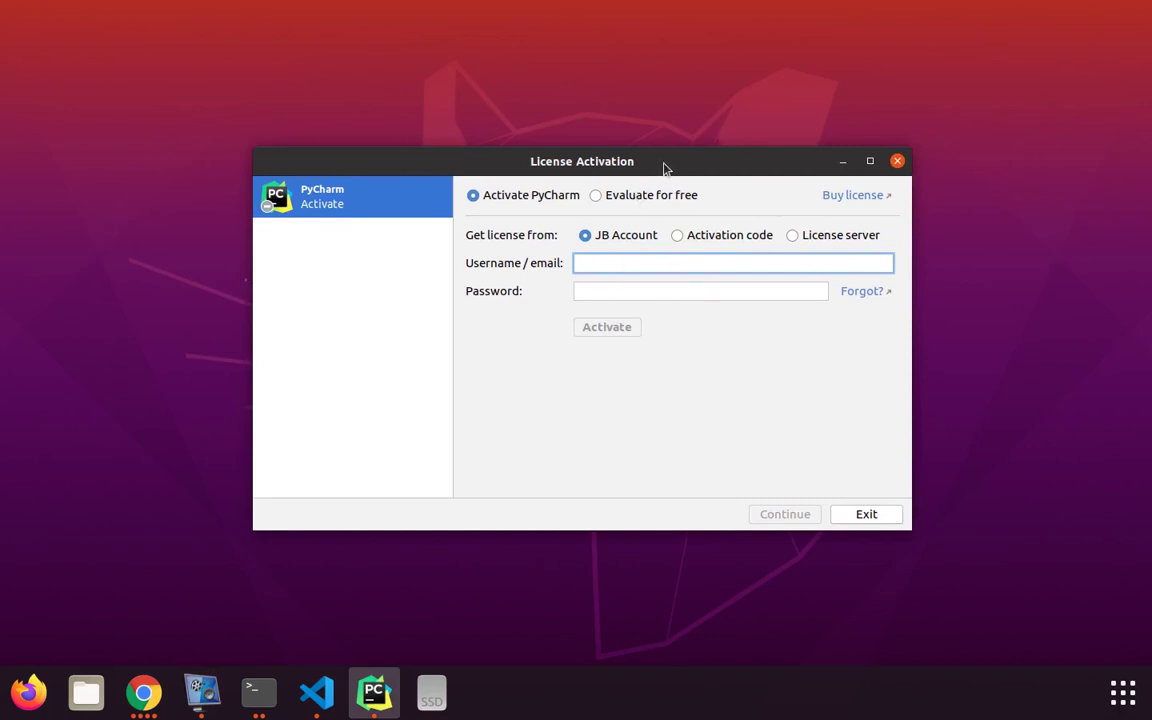
pyautogui.press('Escape')
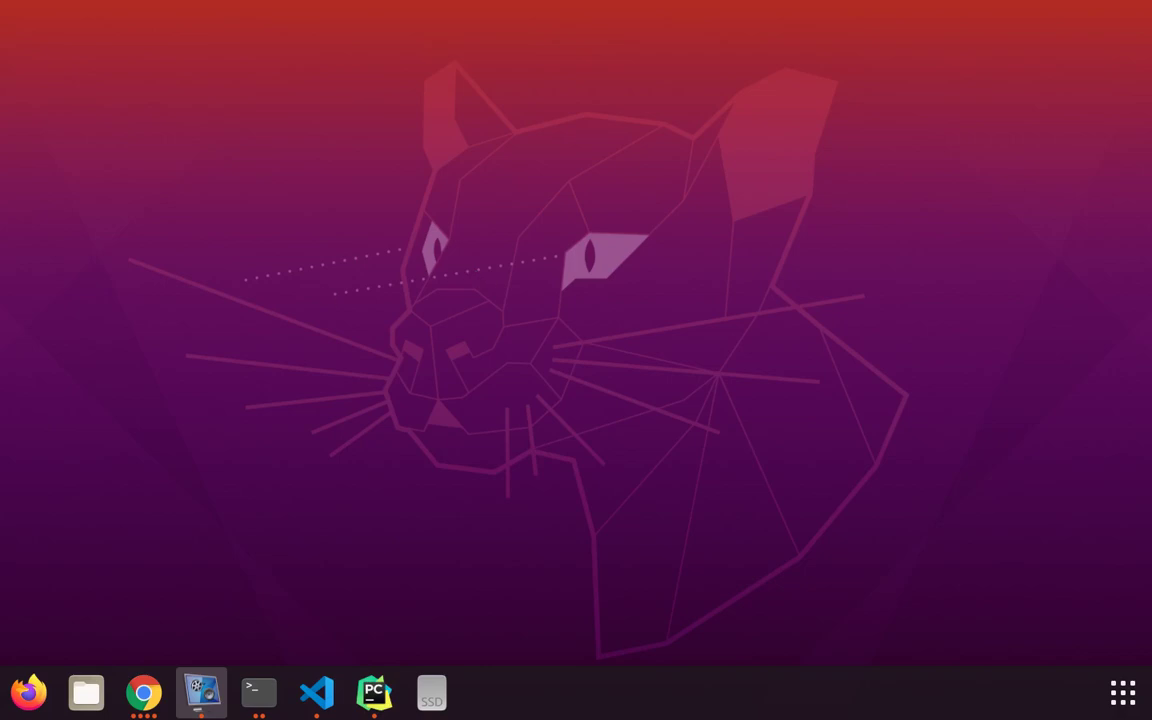
pyautogui.moveTo(160, 80); pyautogui.dragTo(551, 113)
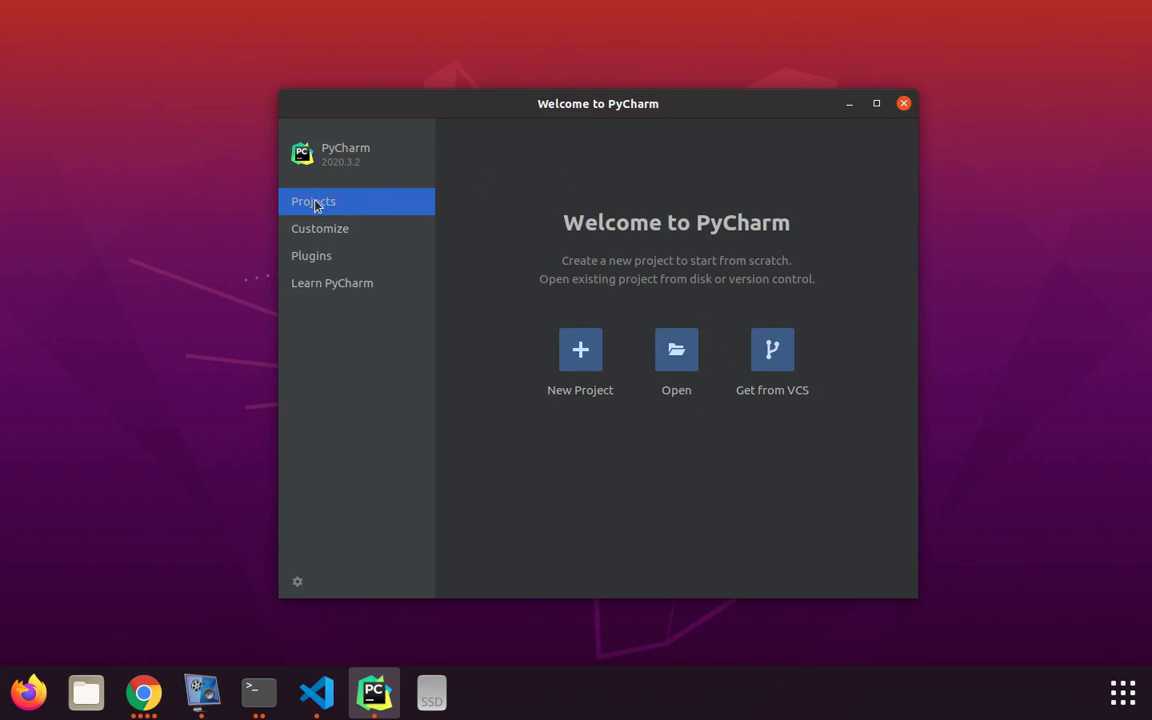
# - Open the new project dialog and examine the options for the Django, Flask and Angular CLI project types
pyautogui.click(583, 351)
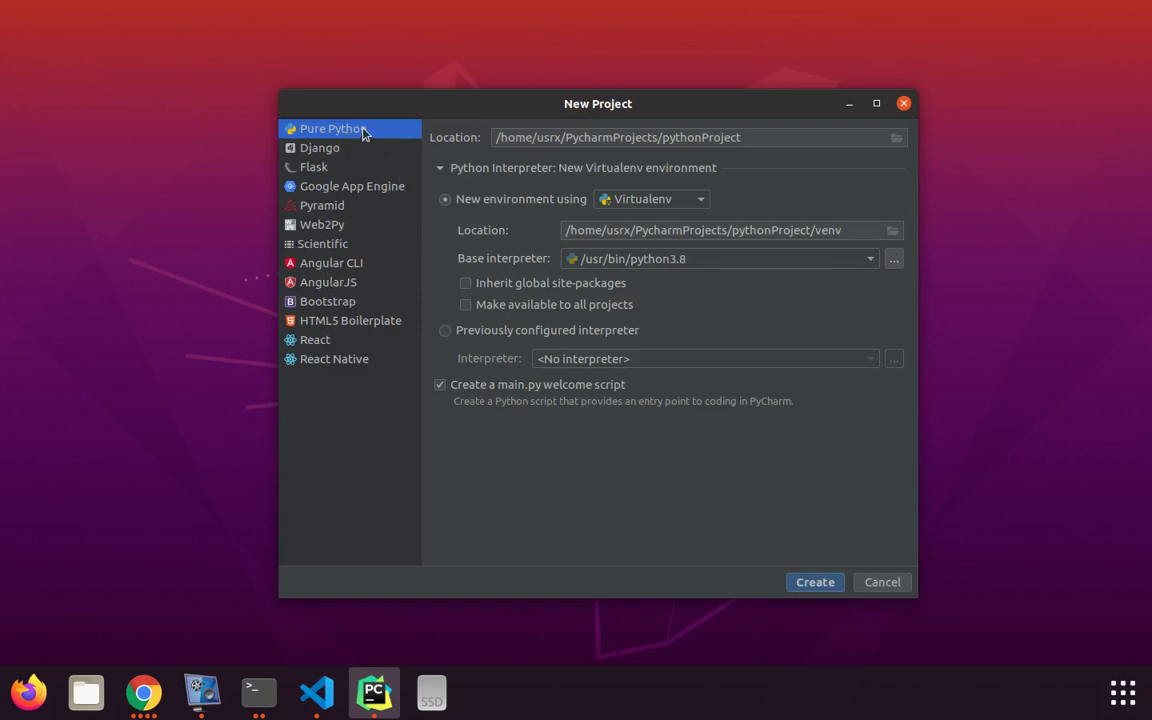
pyautogui.click(343, 153)
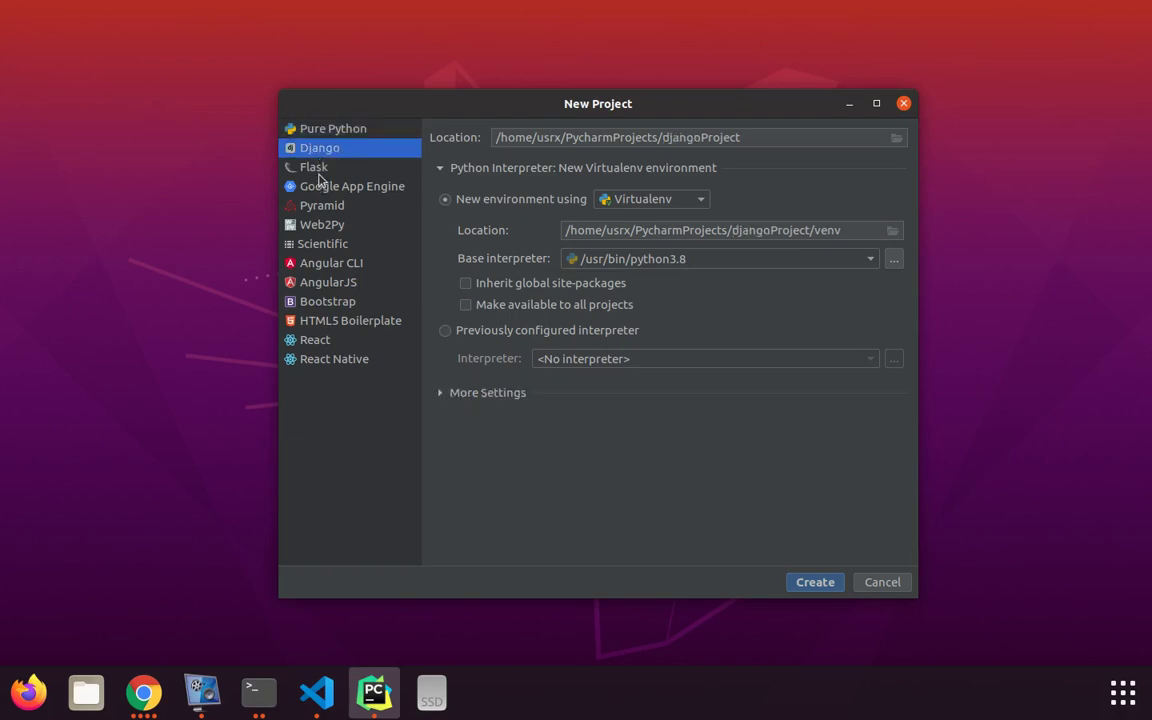
pyautogui.click(316, 168)
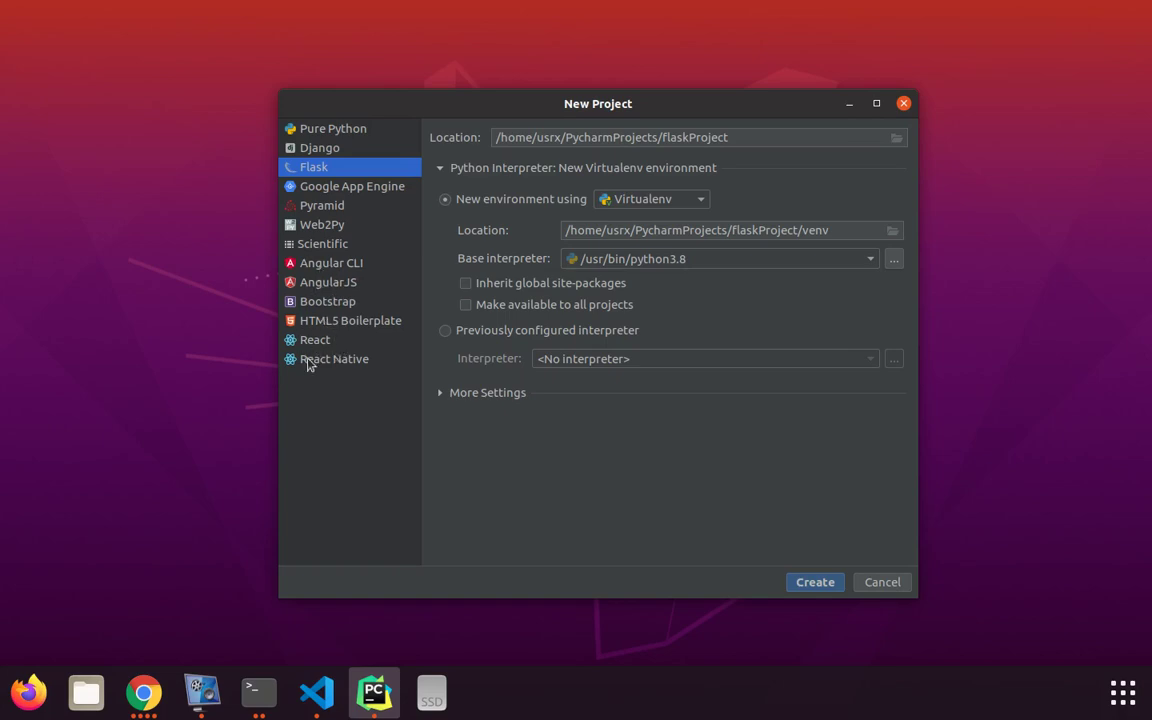
pyautogui.click(336, 264)
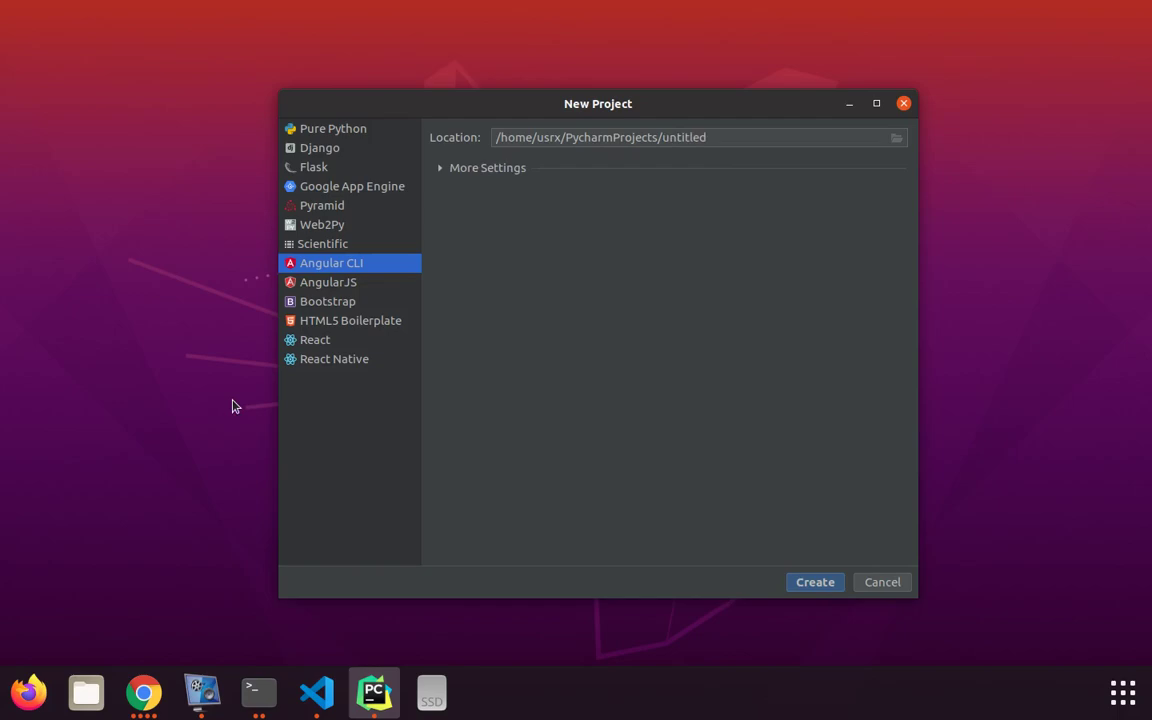
# - Switch to Visual Studio Code, tile it on the right half of the desktop and move the New Project window to the upper left
pyautogui.press('super')
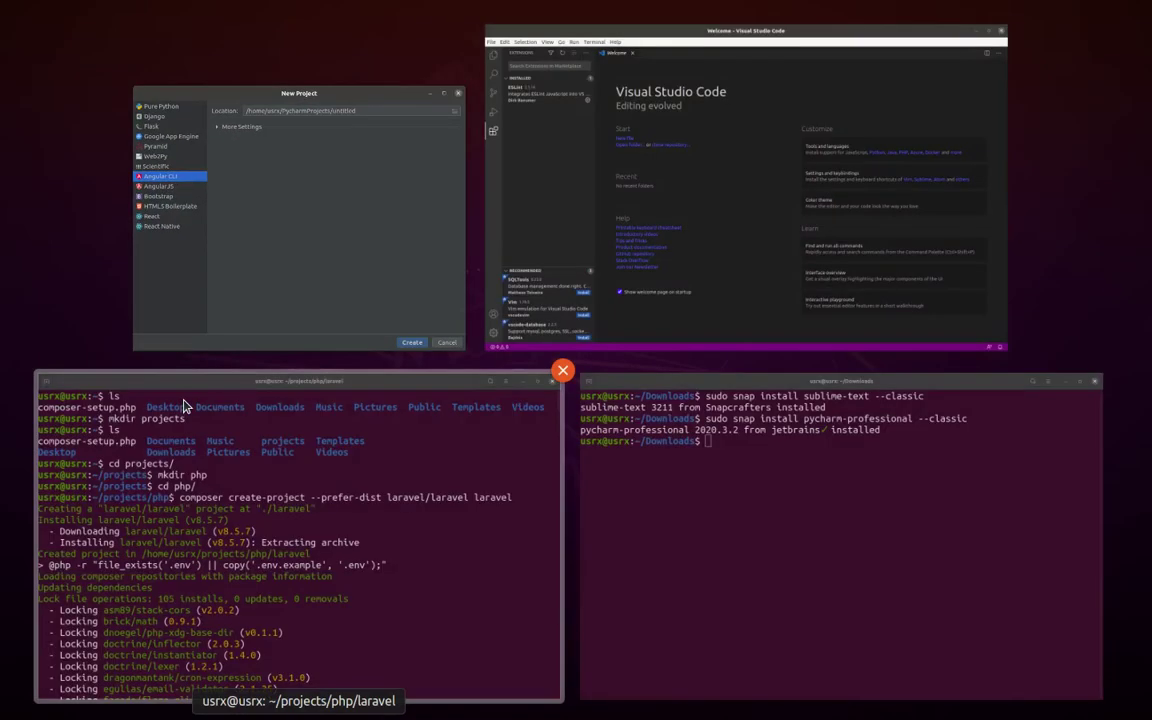
pyautogui.press('super')
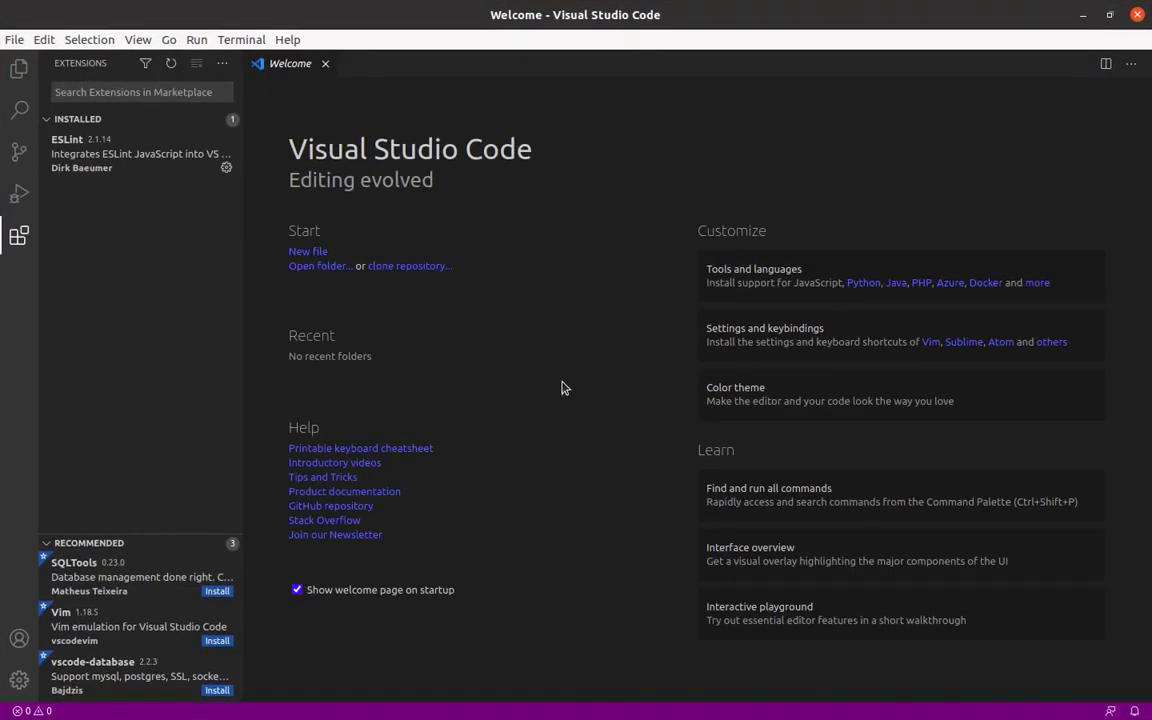
pyautogui.moveTo(906, 5); pyautogui.dragTo(1150, 135)
pyautogui.moveTo(489, 115); pyautogui.dragTo(246, 26)
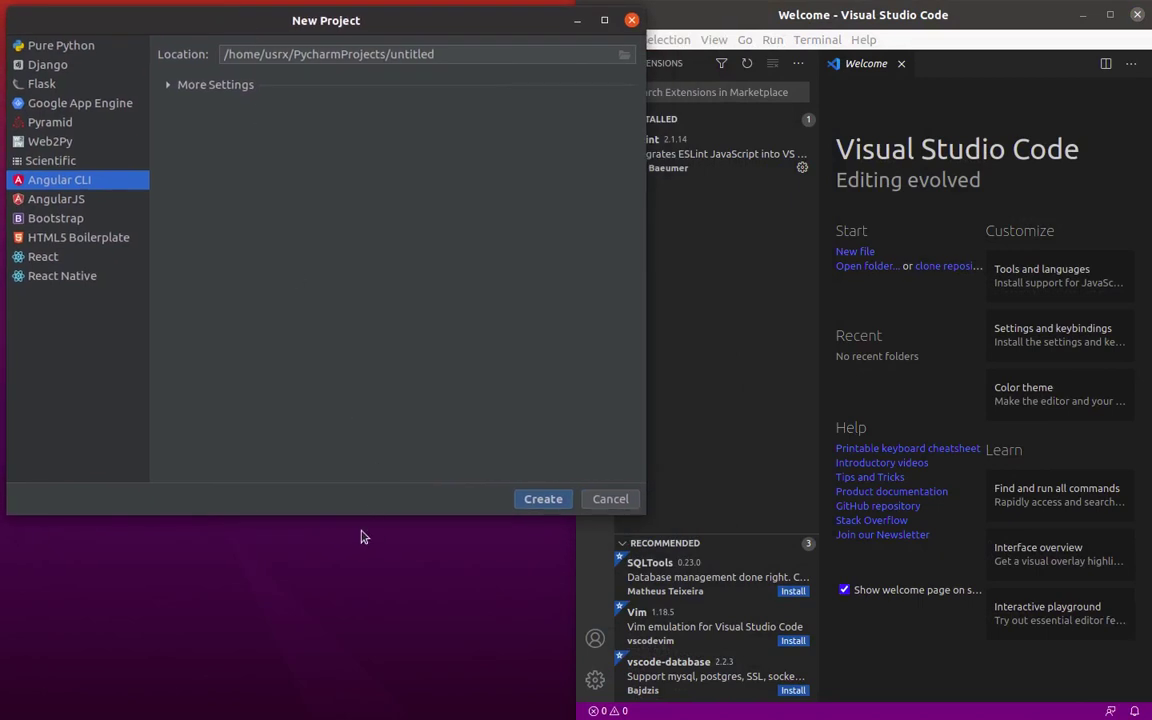
# - Shrink the New Project window so it fits the upper-left corner beside Visual Studio Code
pyautogui.moveTo(345, 514); pyautogui.dragTo(347, 302)
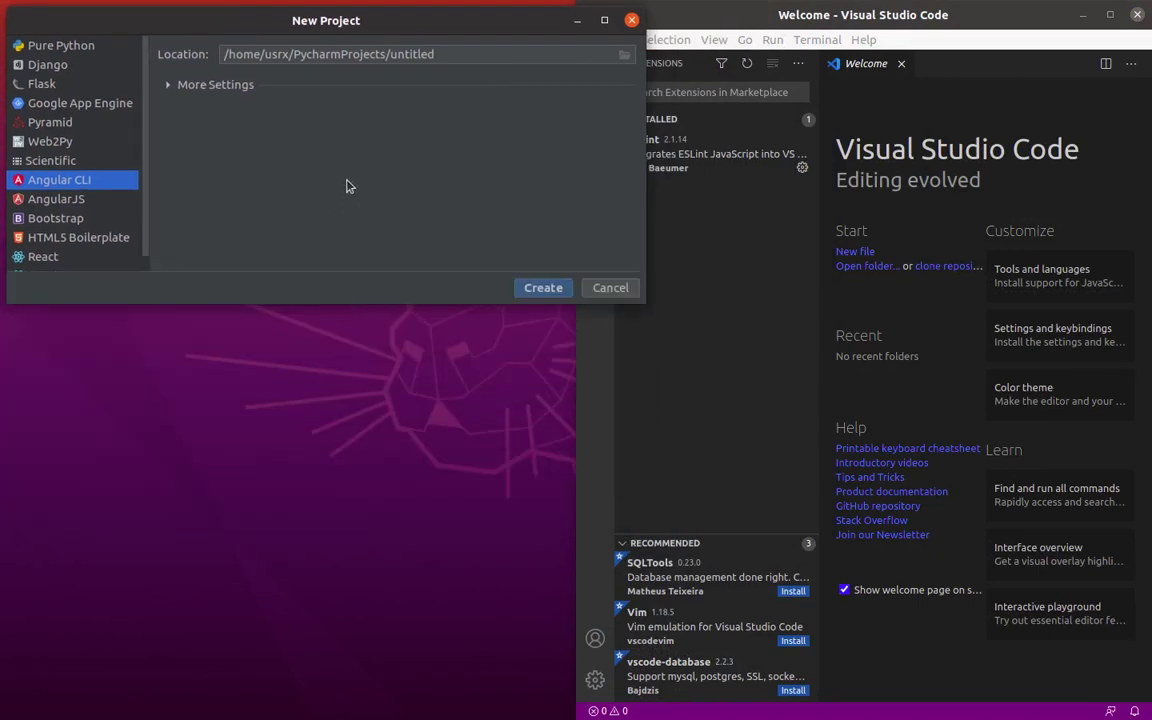
pyautogui.moveTo(395, 20); pyautogui.dragTo(384, 16)
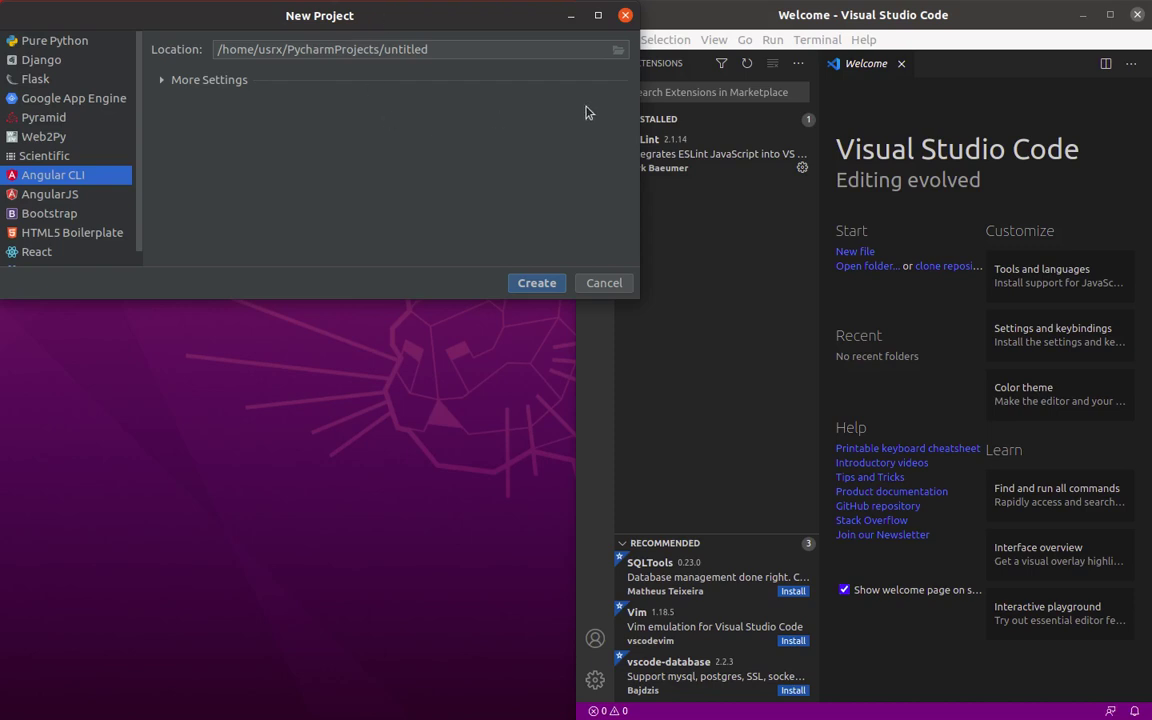
pyautogui.moveTo(634, 124); pyautogui.dragTo(576, 130)
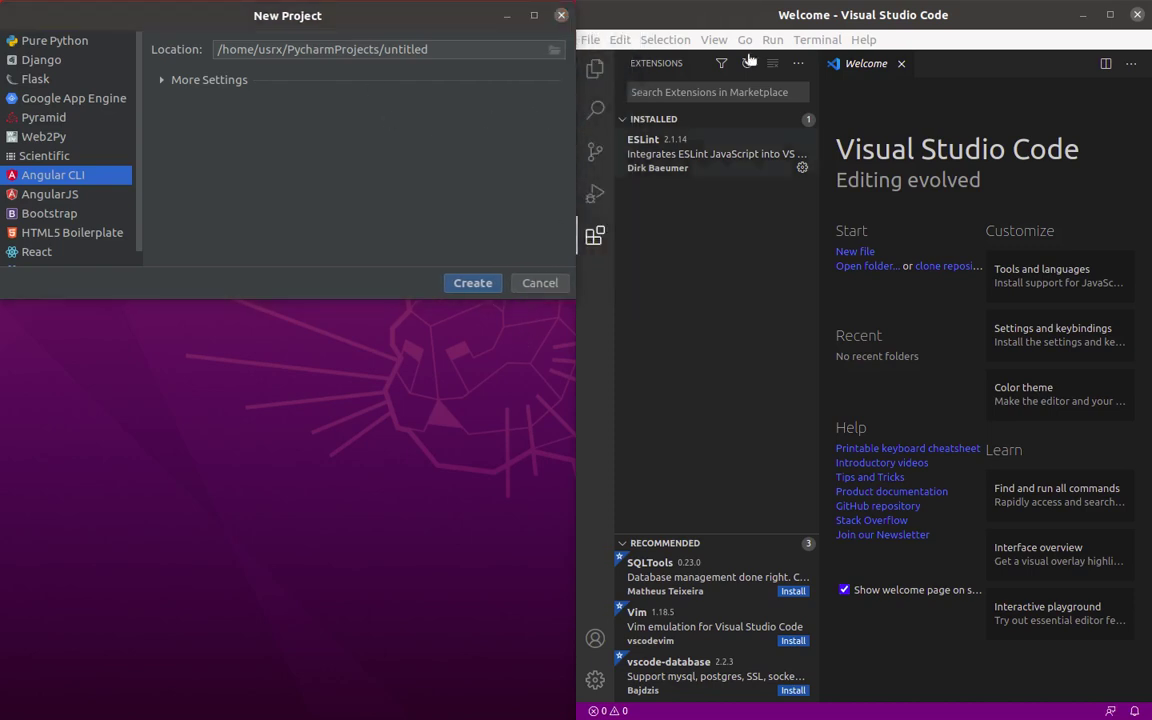
pyautogui.click(818, 37)
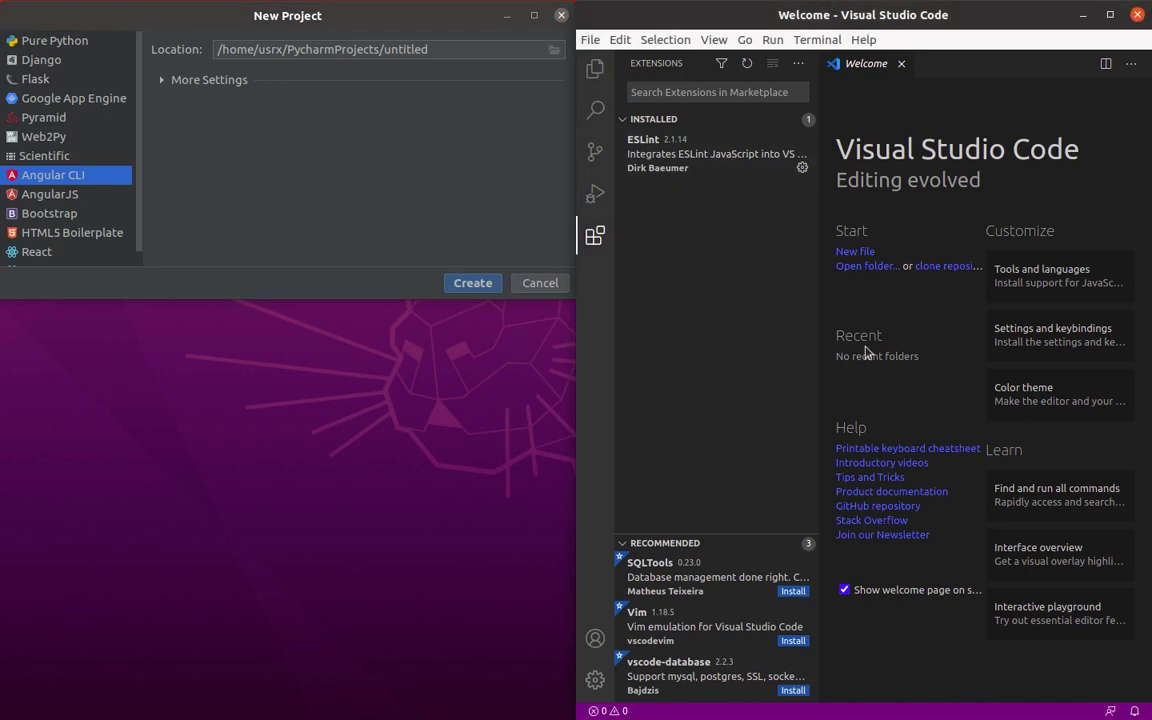
# - Switch to Sublime Text and restore its maximized window to a smaller floating size
pyautogui.click(400, 548)
pyautogui.press('super')
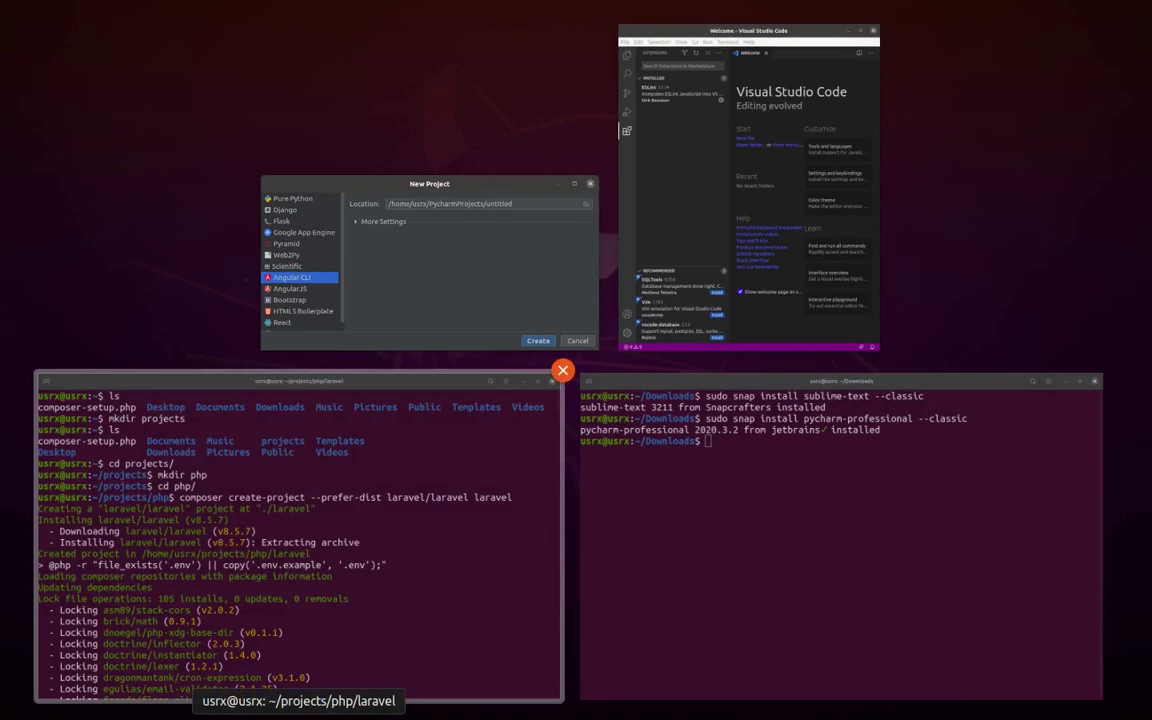
pyautogui.press('Escape')
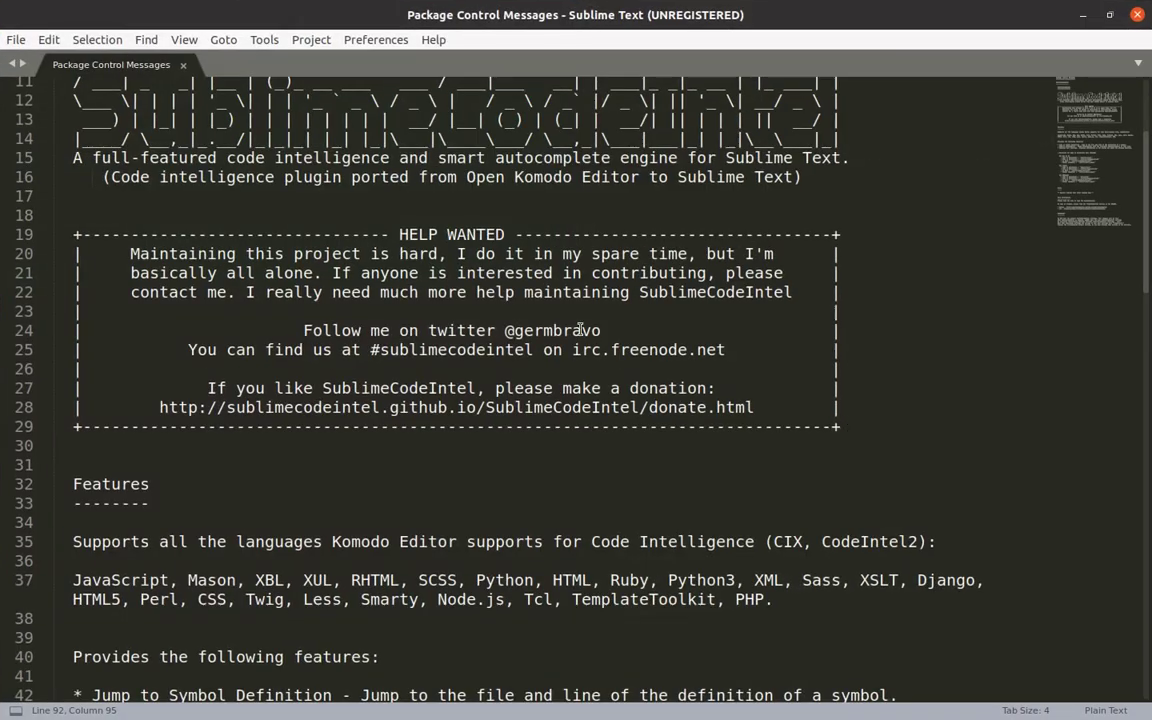
pyautogui.doubleClick(1005, 14)
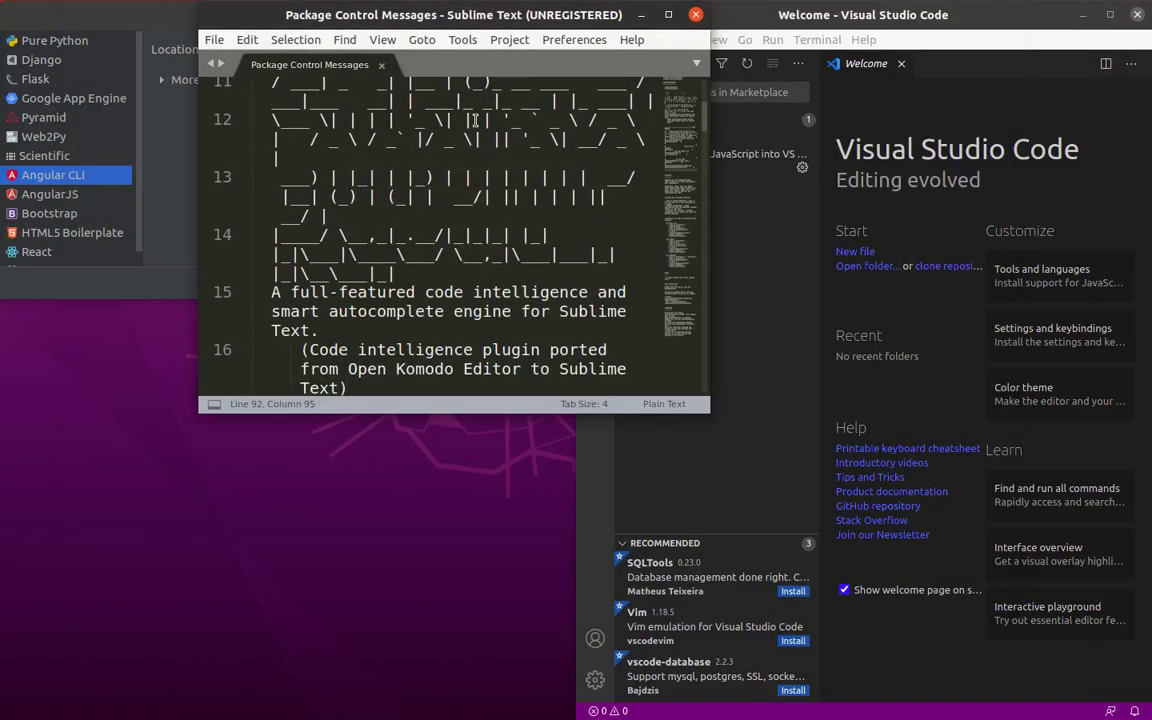
# - Close the Package Control Messages file and fit the Sublime Text window below New Project, widened to the Visual Studio Code edge
pyautogui.click(382, 65)
pyautogui.moveTo(494, 18); pyautogui.dragTo(307, 319)
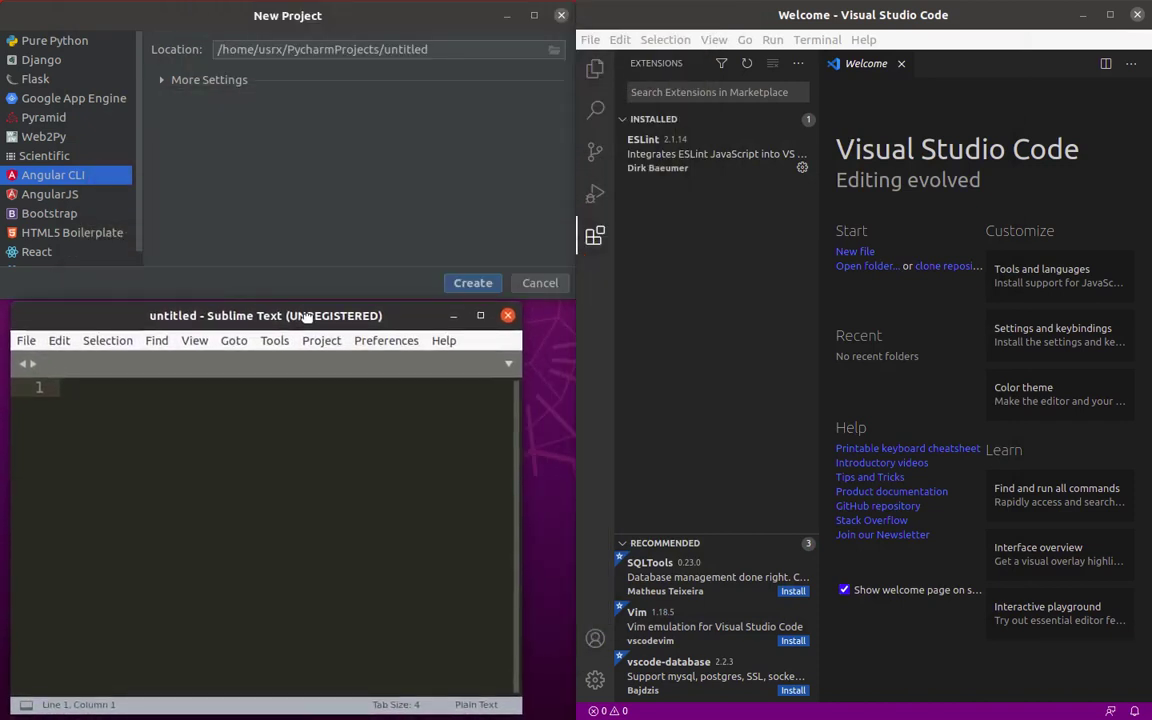
pyautogui.moveTo(521, 427); pyautogui.dragTo(581, 421)
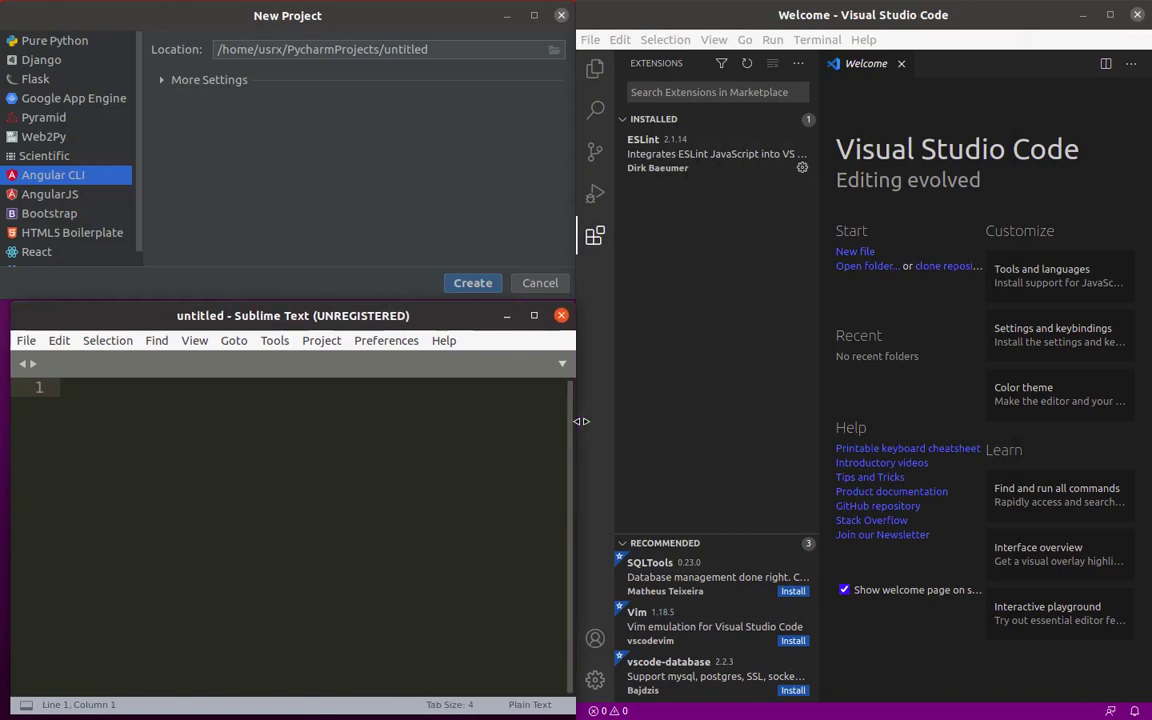
# - Untile the Visual Studio Code window, make it narrower and place it beside the PyCharm and Sublime Text windows
pyautogui.click(589, 11)
pyautogui.moveTo(576, 24); pyautogui.dragTo(651, 28)
pyautogui.moveTo(769, 3); pyautogui.dragTo(459, 43)
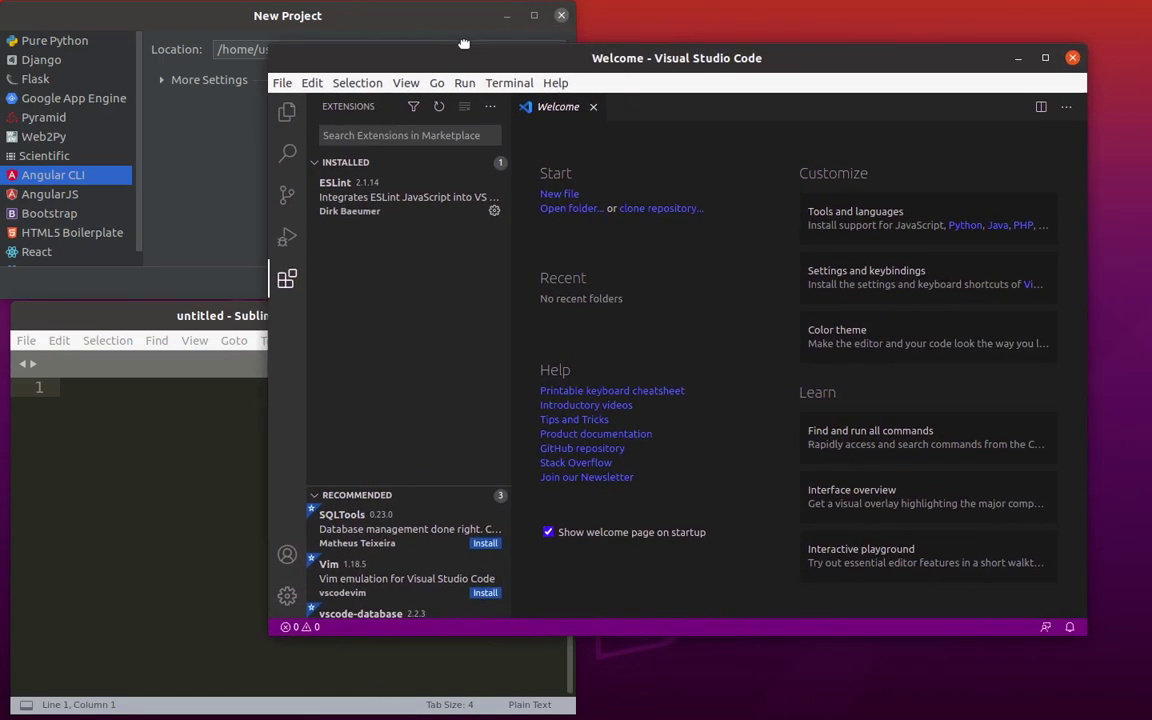
pyautogui.moveTo(271, 247); pyautogui.dragTo(611, 224)
pyautogui.moveTo(717, 52); pyautogui.dragTo(746, 80)
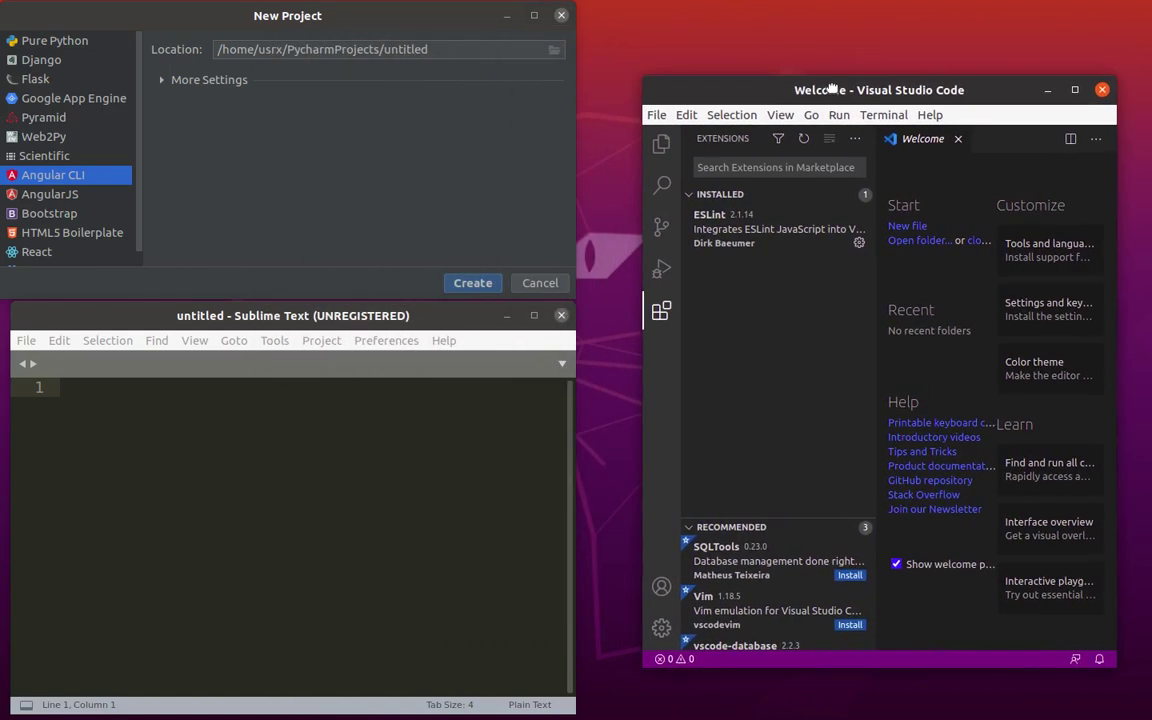
# - Shorten the Sublime Text window from its upper edge to leave a gap below the New Project window
pyautogui.moveTo(348, 298); pyautogui.dragTo(325, 324)
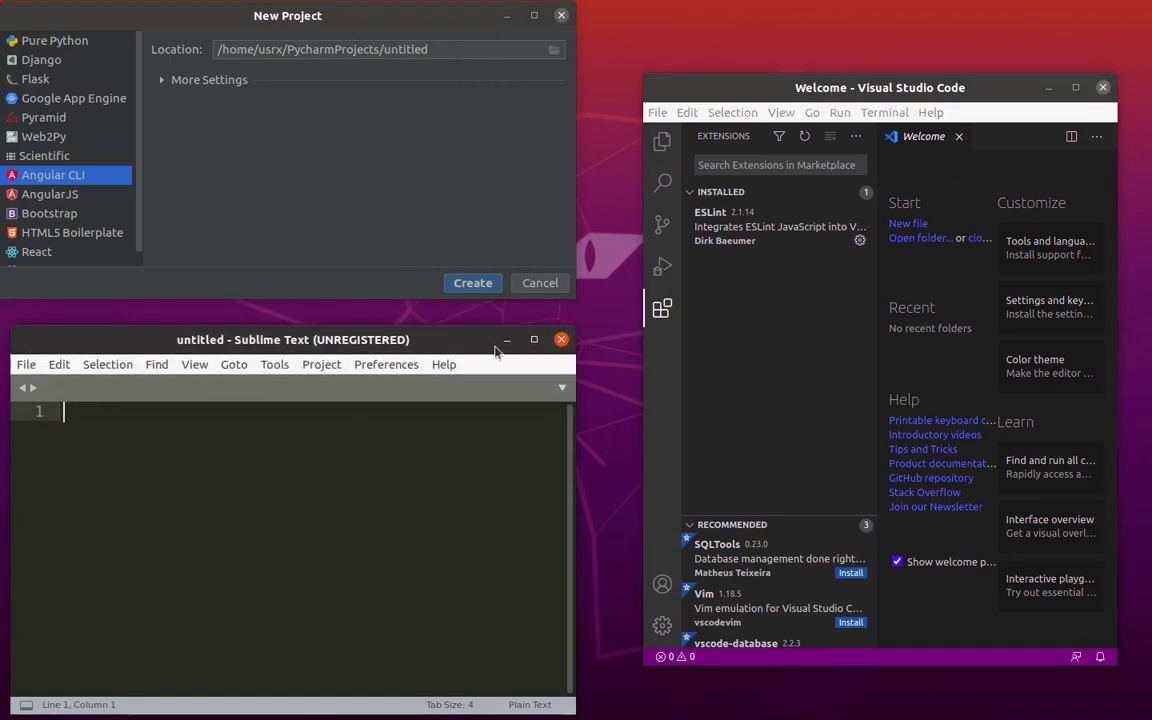
pyautogui.click(613, 354)
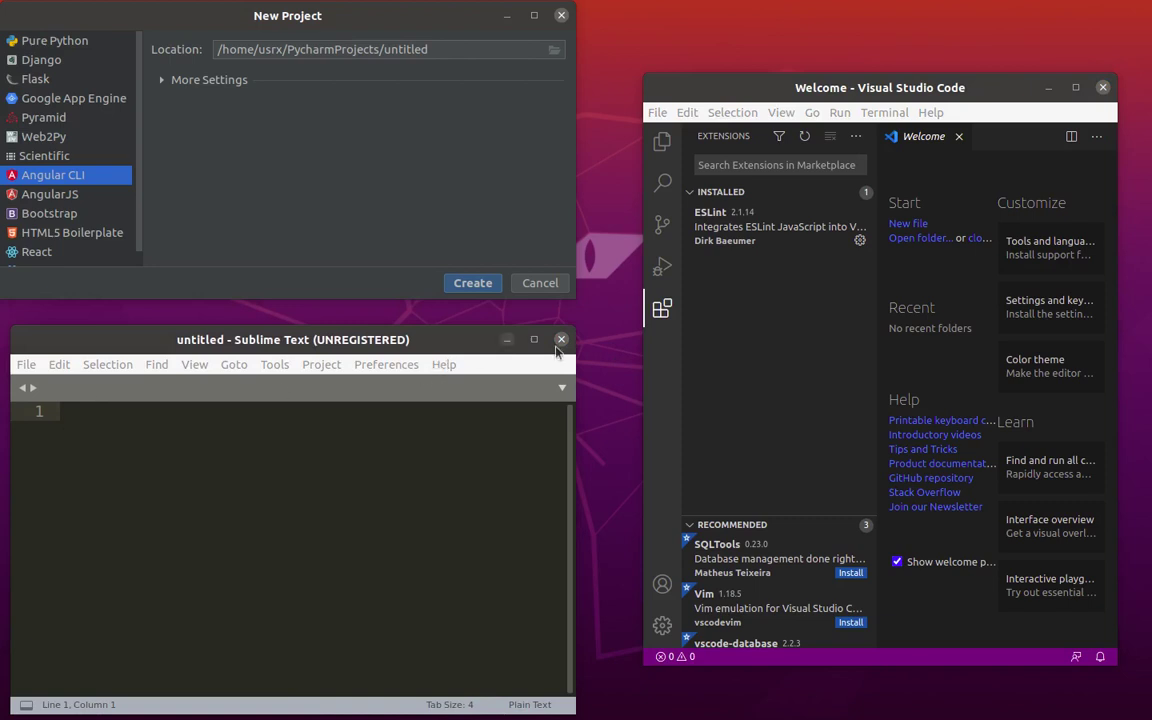